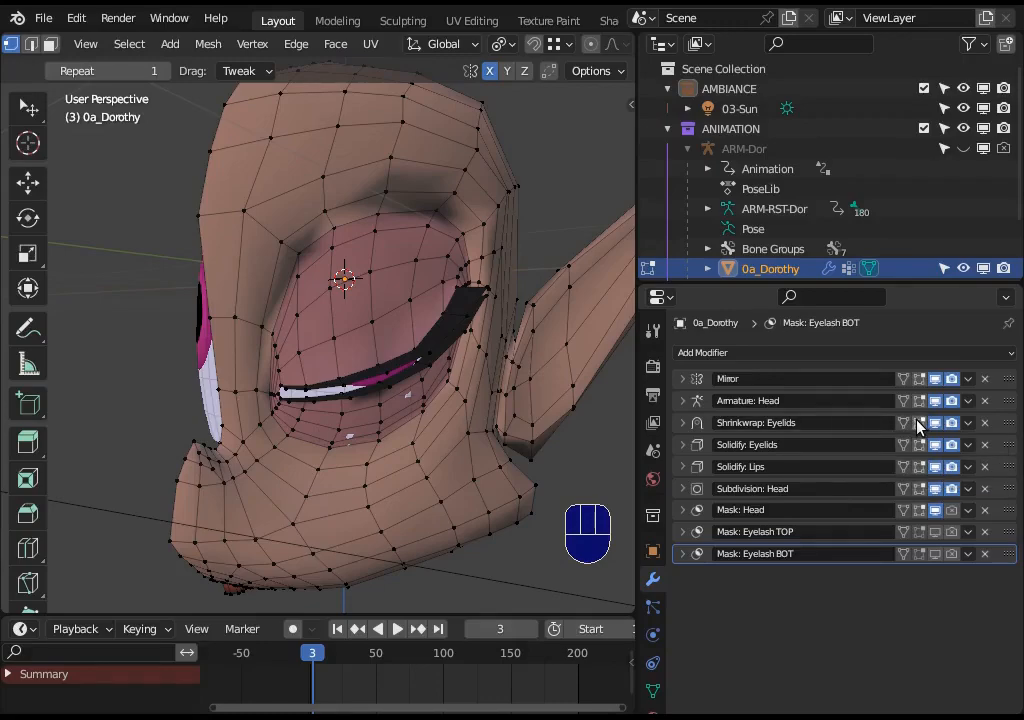
- Deselect everything on the head mesh and select a single upper-eyelid vertex in vertex mode
{"action": "middle_click_drag", "start_coordinate": [465, 417], "coordinate": [482, 418]}
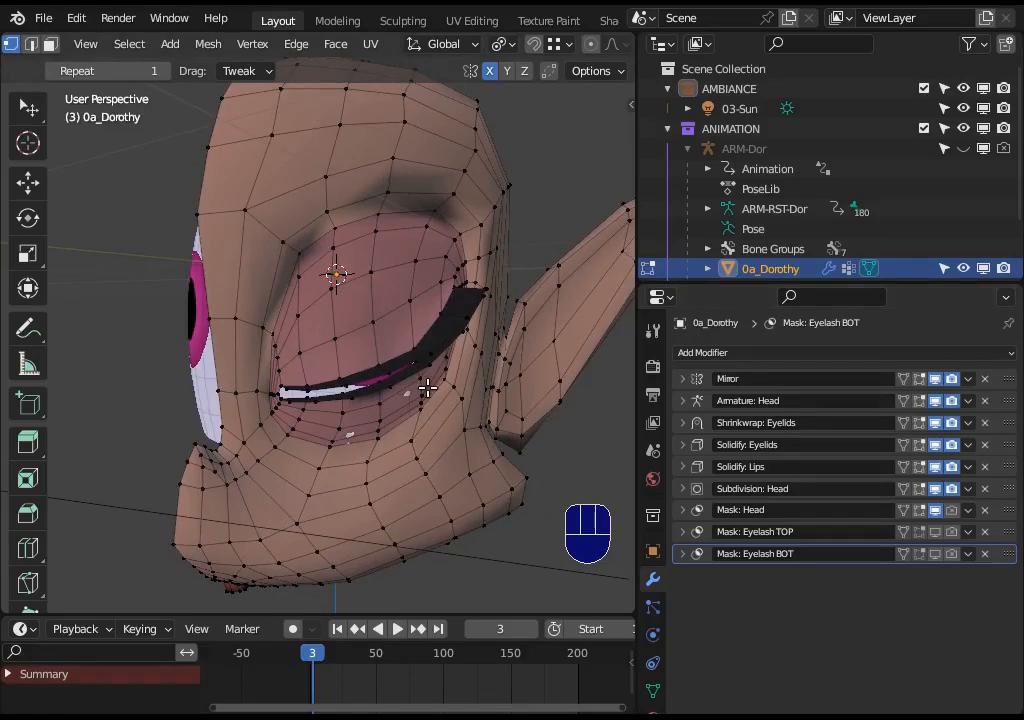
{"action": "key", "text": "alt+a"}
{"action": "key", "text": "3"}
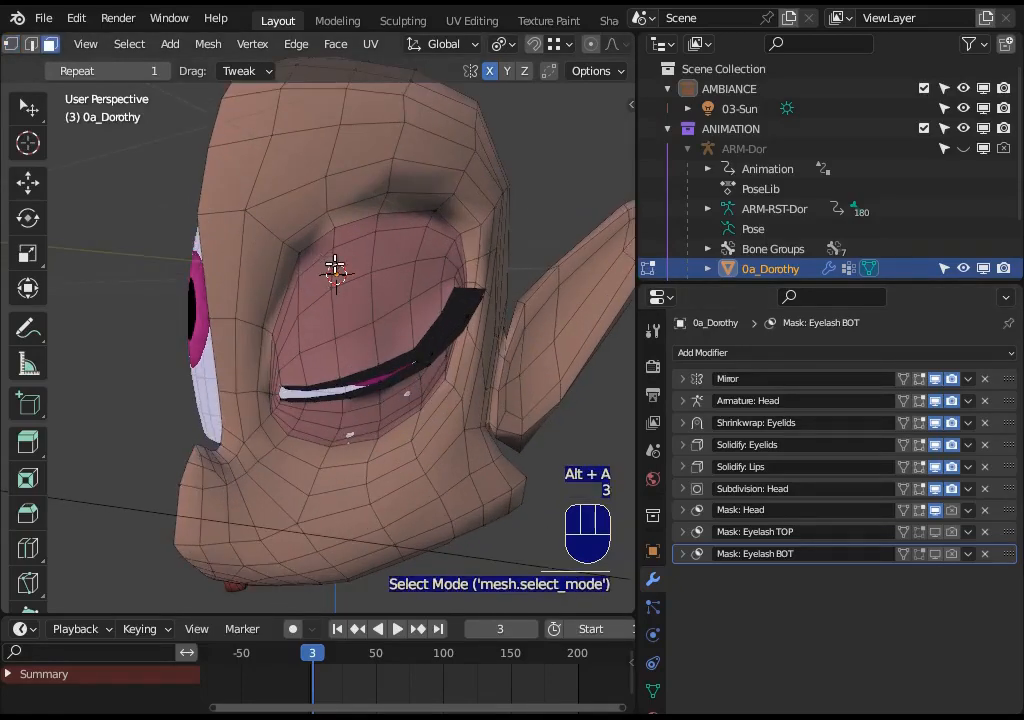
{"action": "left_click", "coordinate": [331, 229], "text": "alt+shift"}
{"action": "left_click", "coordinate": [336, 229], "text": "alt+shift"}
{"action": "key", "text": "alt+a"}
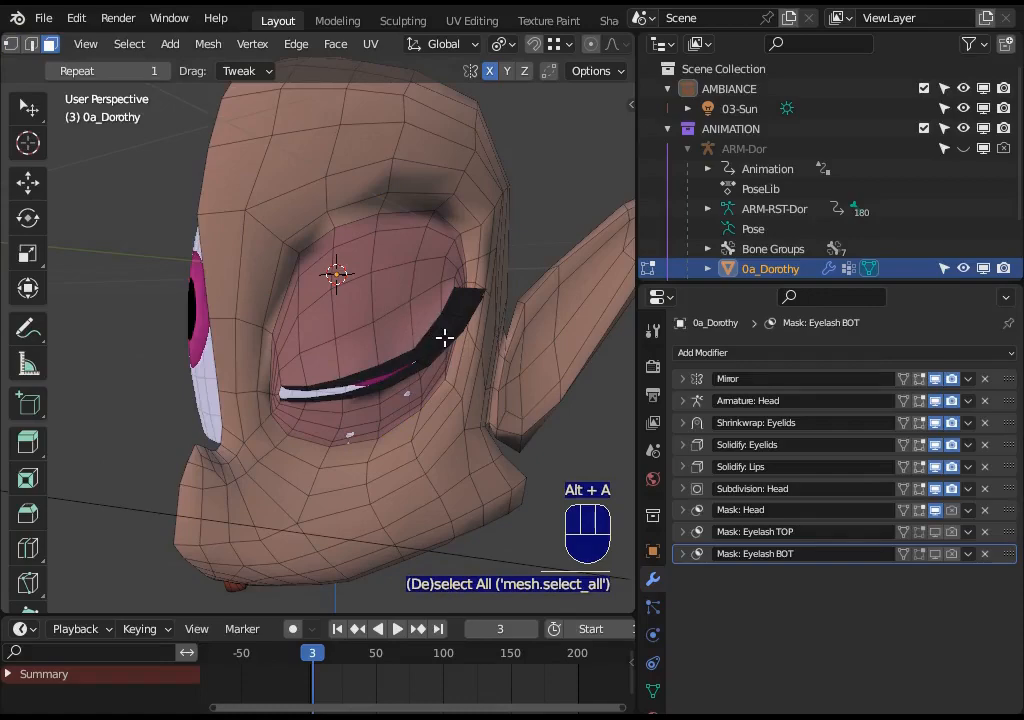
{"action": "key", "text": "1"}
{"action": "left_click", "coordinate": [365, 283]}
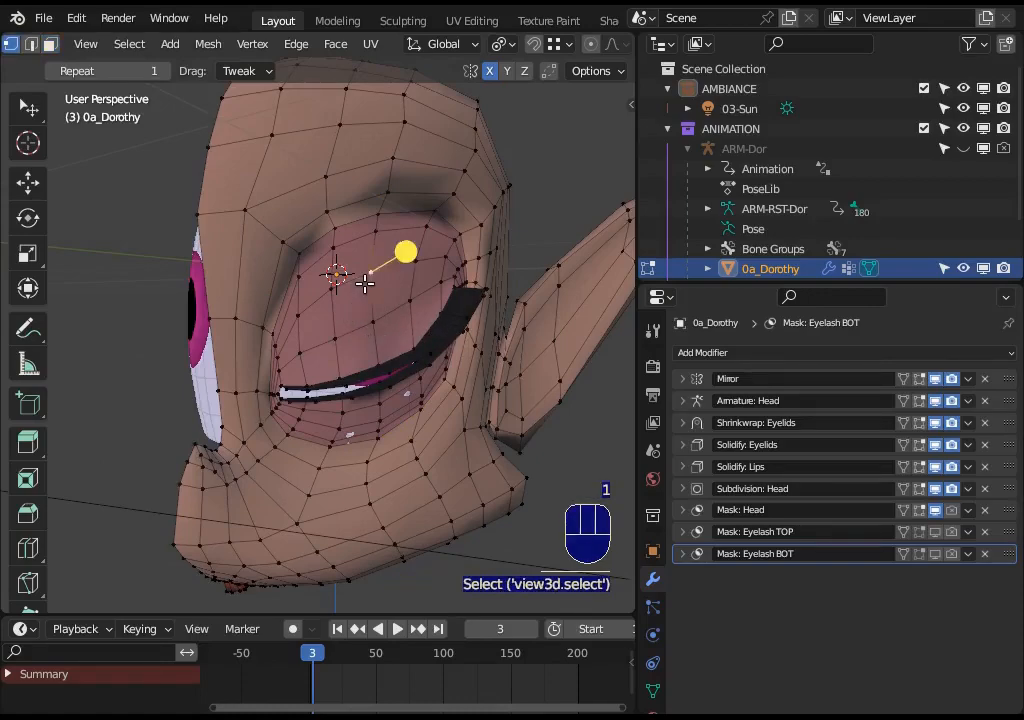
{"action": "scroll", "coordinate": [370, 353], "scroll_direction": "up", "scroll_amount": 1}
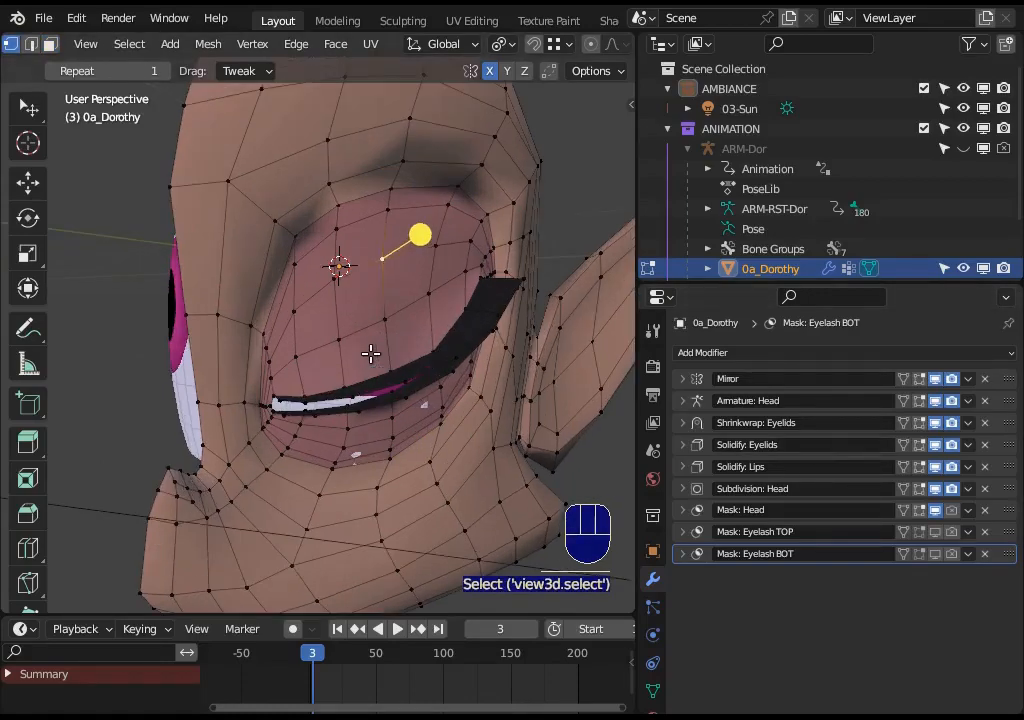
- Toggle the Shrinkwrap: Eyelids modifier's edit-mode display off and on to compare the eyelid shape
{"action": "left_click", "coordinate": [920, 424]}
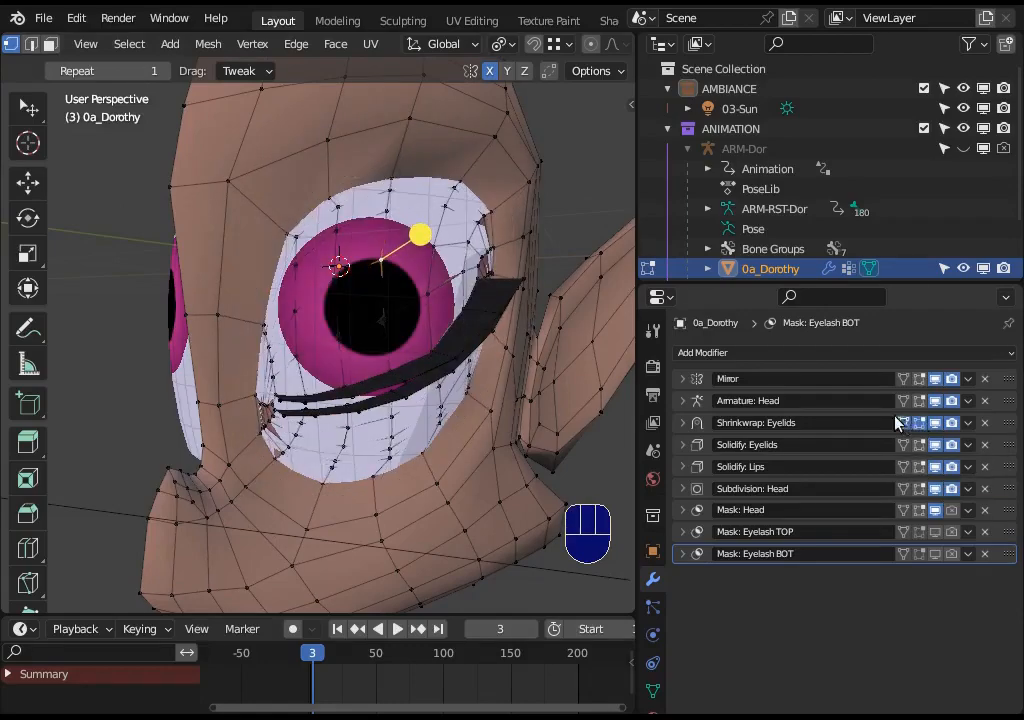
{"action": "left_click", "coordinate": [906, 424]}
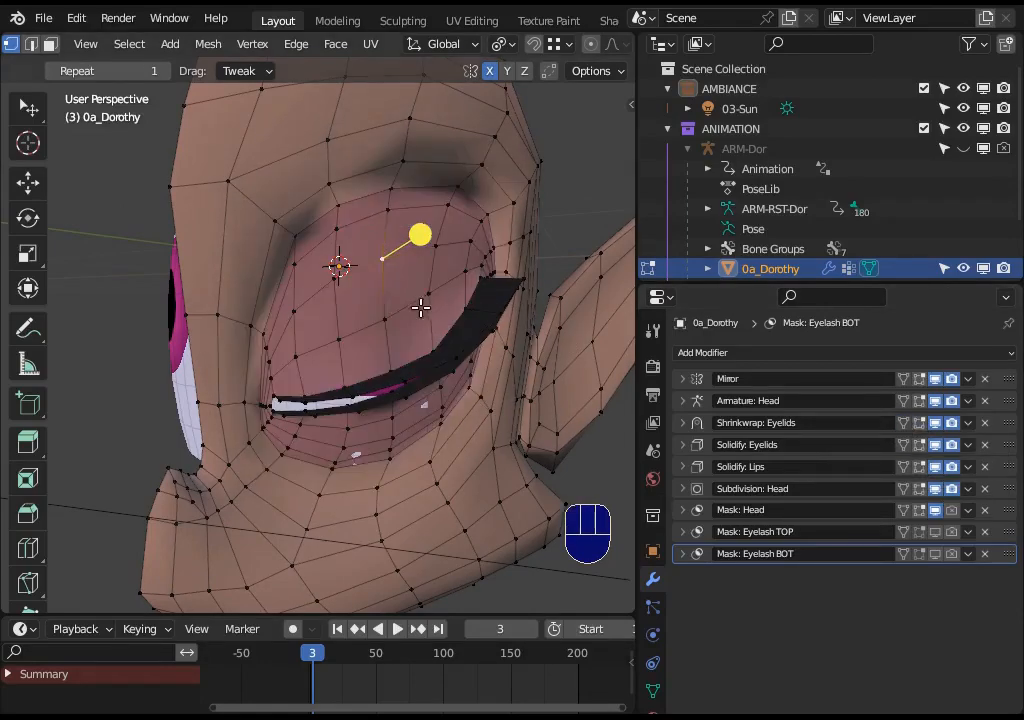
{"action": "middle_click_drag", "start_coordinate": [421, 308], "coordinate": [537, 350]}
{"action": "middle_click_drag", "start_coordinate": [479, 334], "coordinate": [414, 334]}
{"action": "middle_click_drag", "start_coordinate": [293, 340], "coordinate": [412, 284]}
{"action": "left_click", "coordinate": [336, 267], "text": "shift"}
{"action": "key", "text": "alt+a"}
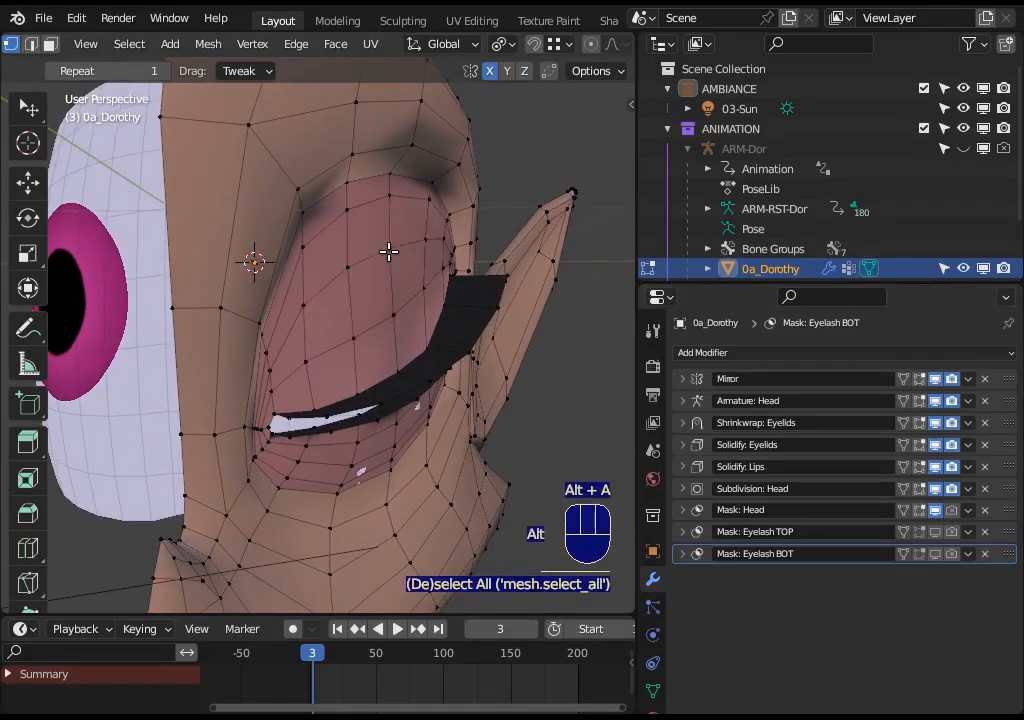
- Compare the upper eyelid again with the Shrinkwrap: Eyelids edit-mode display toggled off and on
{"action": "left_click", "coordinate": [389, 250]}
{"action": "key", "text": "g"}
{"action": "key", "text": "Escape"}
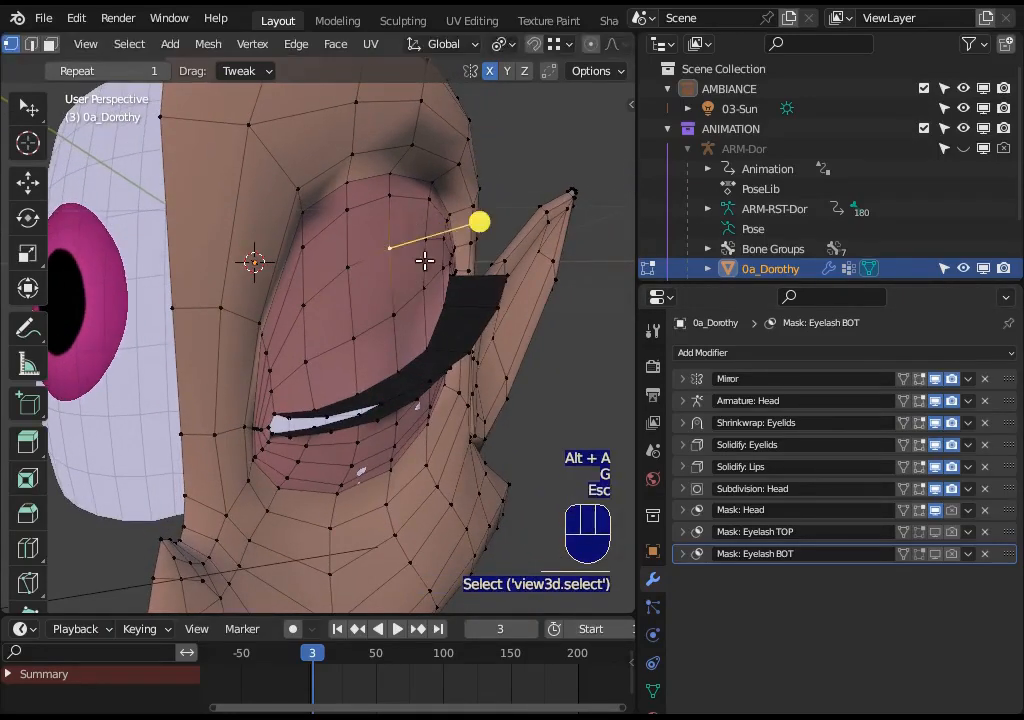
{"action": "left_click", "coordinate": [921, 423]}
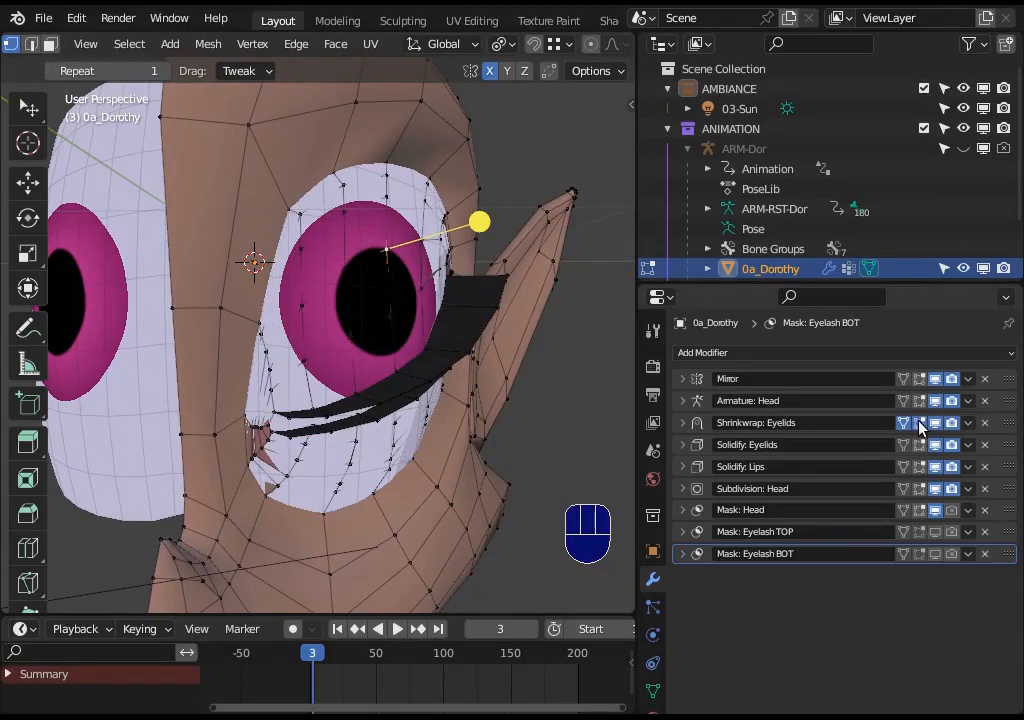
{"action": "left_click", "coordinate": [905, 424]}
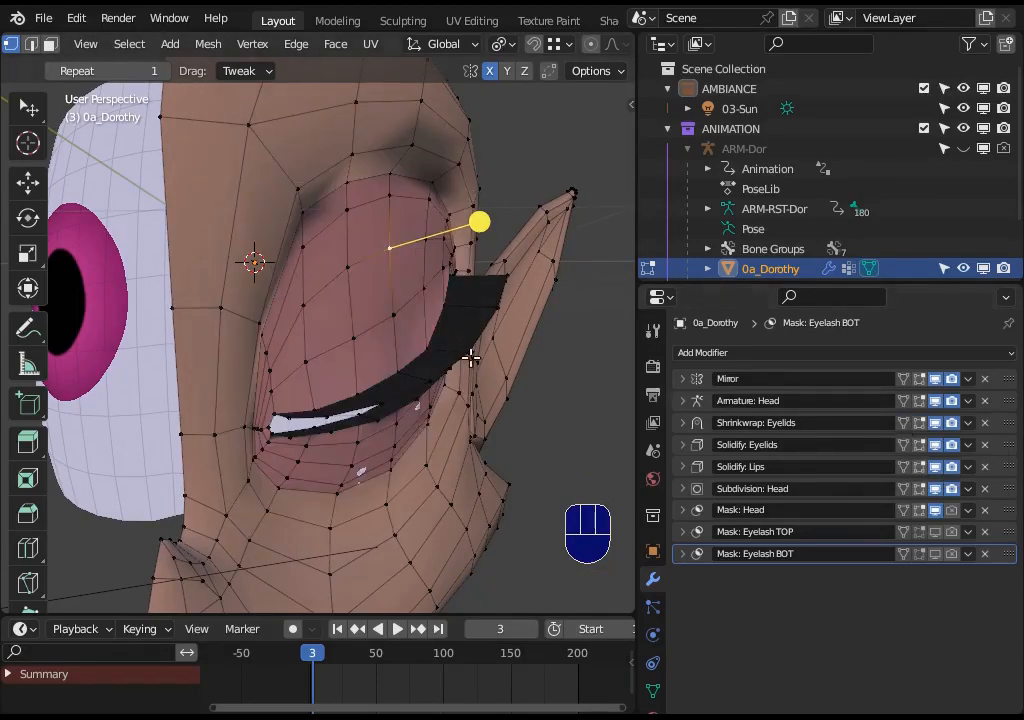
- Save the blend file
{"action": "middle_click_drag", "start_coordinate": [470, 357], "coordinate": [395, 412]}
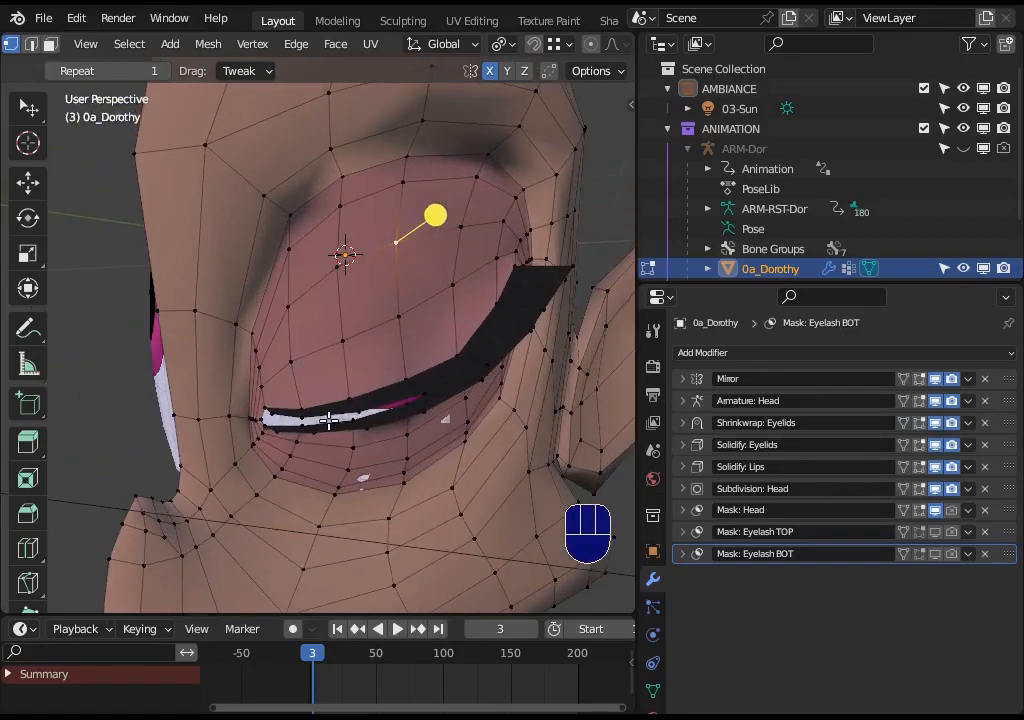
{"action": "mouse_move", "coordinate": [344, 387]}
{"action": "middle_mouse_down"}
{"action": "mouse_move", "coordinate": [425, 393]}
{"action": "mouse_move", "coordinate": [340, 372]}
{"action": "middle_mouse_up"}
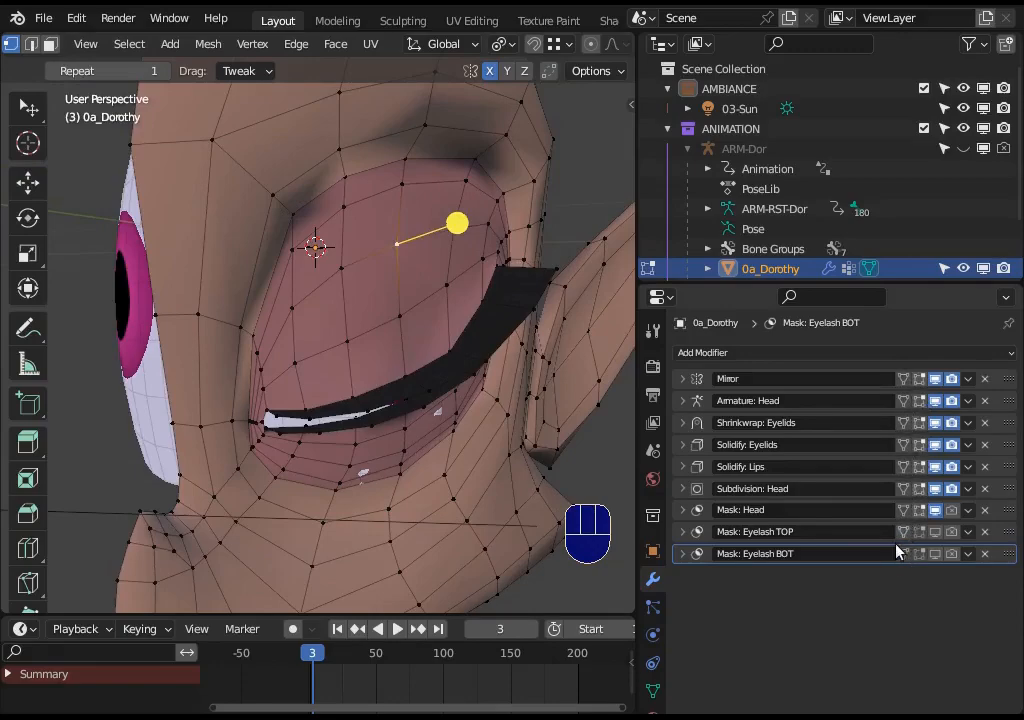
{"action": "middle_click_drag", "start_coordinate": [420, 330], "coordinate": [366, 343]}
{"action": "key", "text": "ctrl+s"}
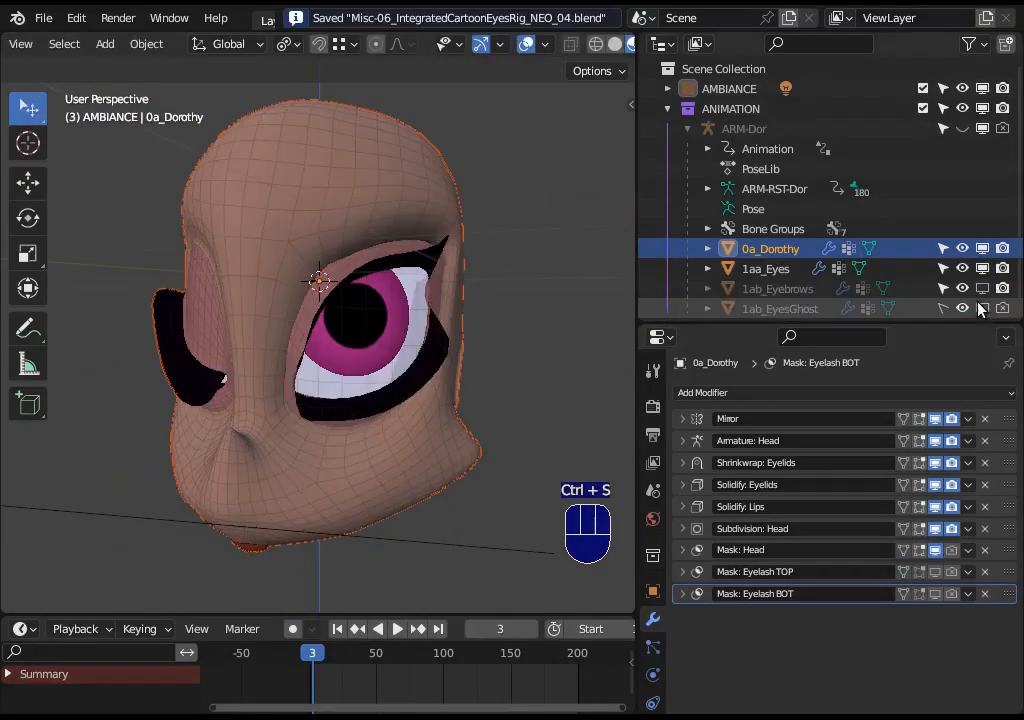
{"action": "left_click", "coordinate": [982, 288]}
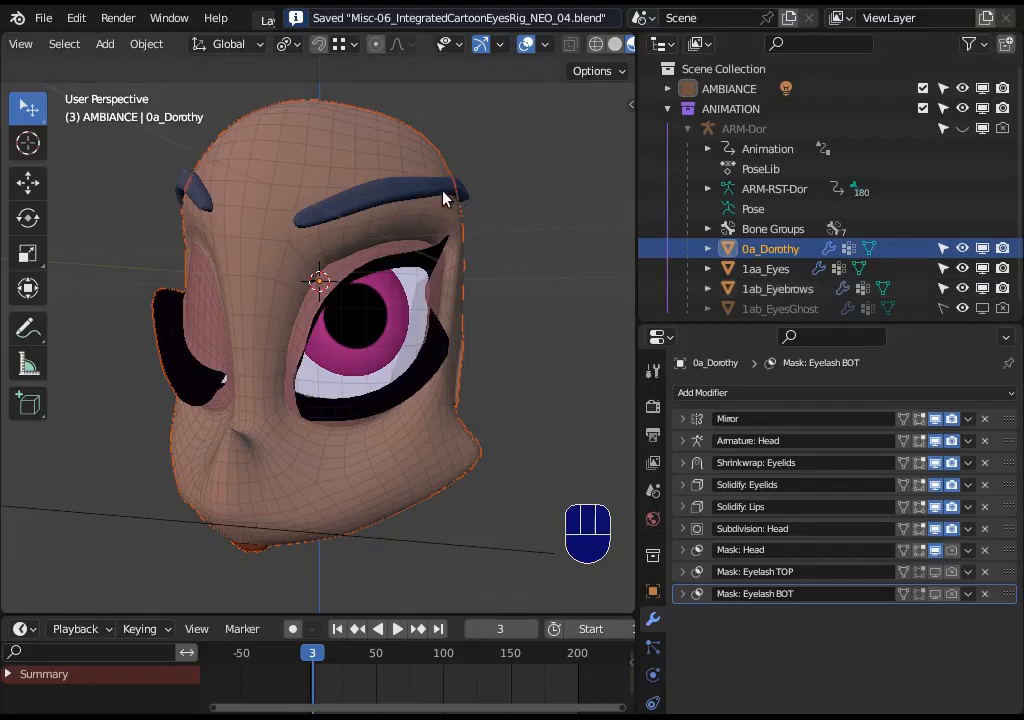
- Select the eyebrows object and examine its Shrinkwrap modifier settings
{"action": "left_click", "coordinate": [432, 207]}
{"action": "left_click", "coordinate": [682, 419]}
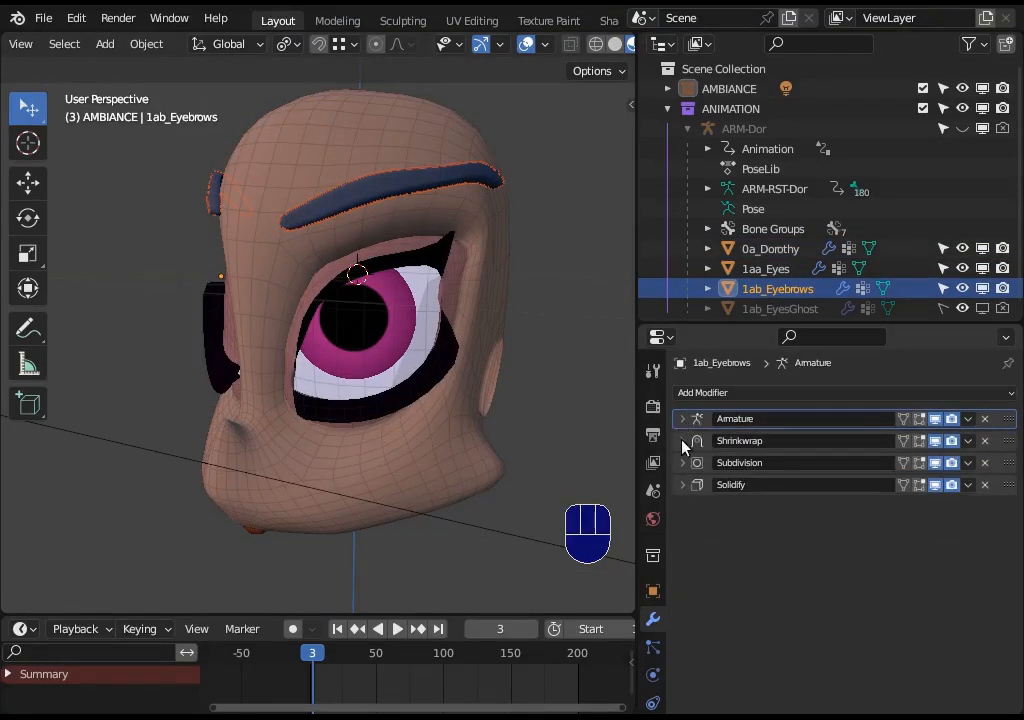
{"action": "left_click", "coordinate": [682, 441]}
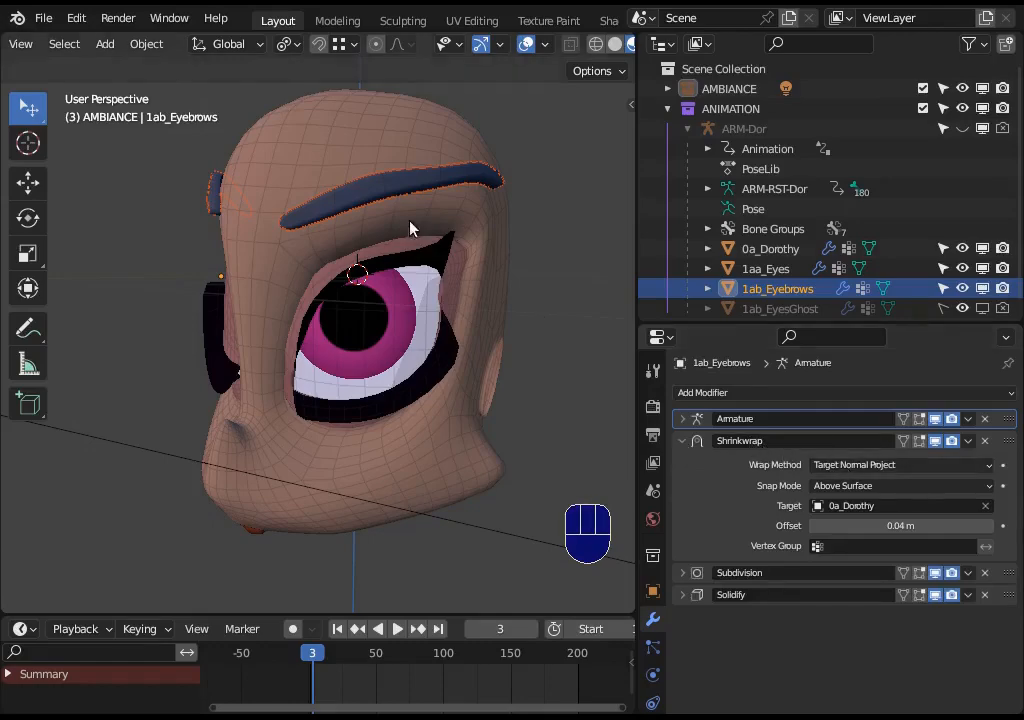
{"action": "key", "text": "Tab"}
{"action": "middle_click_drag", "start_coordinate": [252, 197], "coordinate": [427, 267]}
{"action": "key", "text": "Tab"}
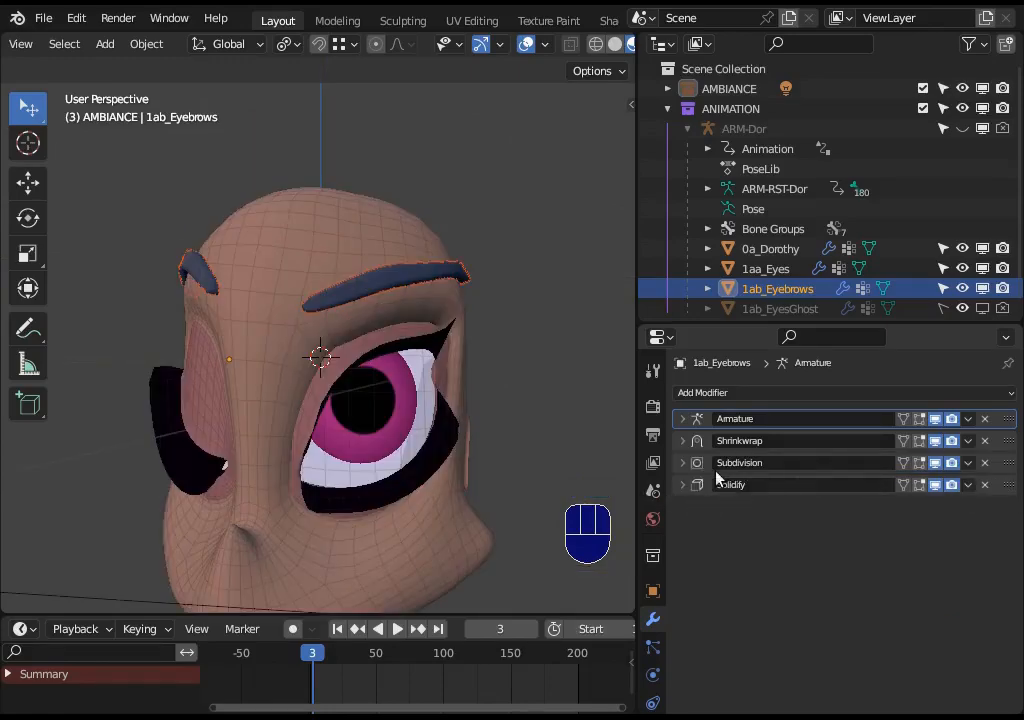
- Try moving the eyebrows' Solidify modifier above the Subdivision modifier
{"action": "left_click", "coordinate": [687, 465]}
{"action": "scroll", "coordinate": [702, 496], "scroll_direction": "down", "scroll_amount": 1}
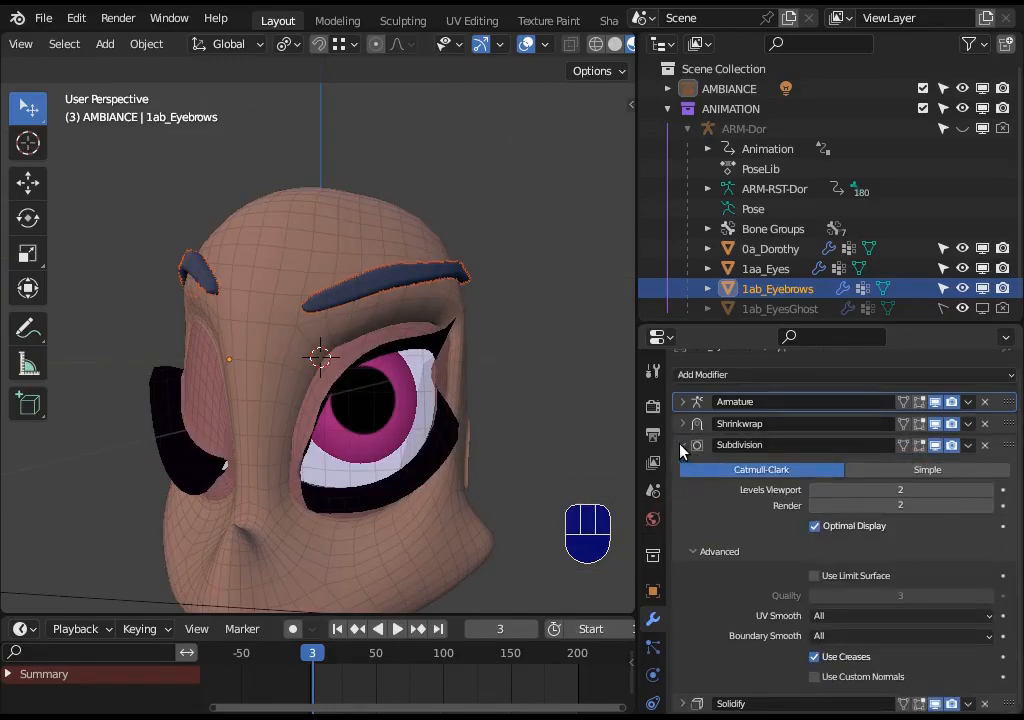
{"action": "left_click", "coordinate": [683, 446]}
{"action": "left_click_drag", "start_coordinate": [1008, 484], "coordinate": [1010, 462]}
{"action": "middle_click_drag", "start_coordinate": [470, 380], "coordinate": [433, 393]}
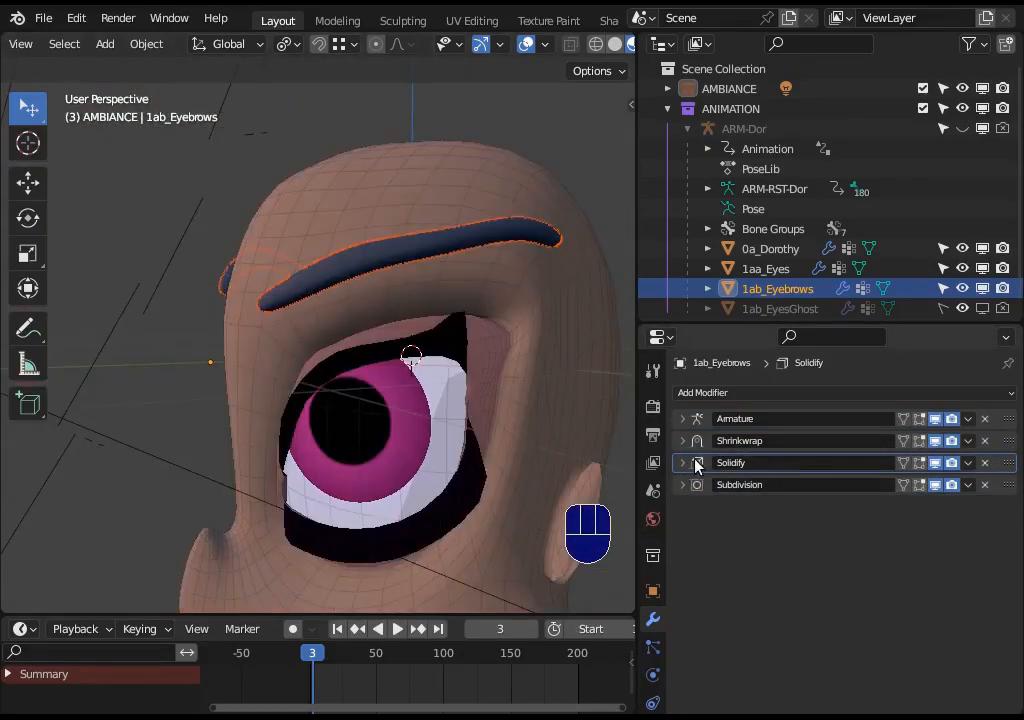
- Set the eyebrows' Shrinkwrap modifier offset to 0.03 m
{"action": "left_click", "coordinate": [683, 463]}
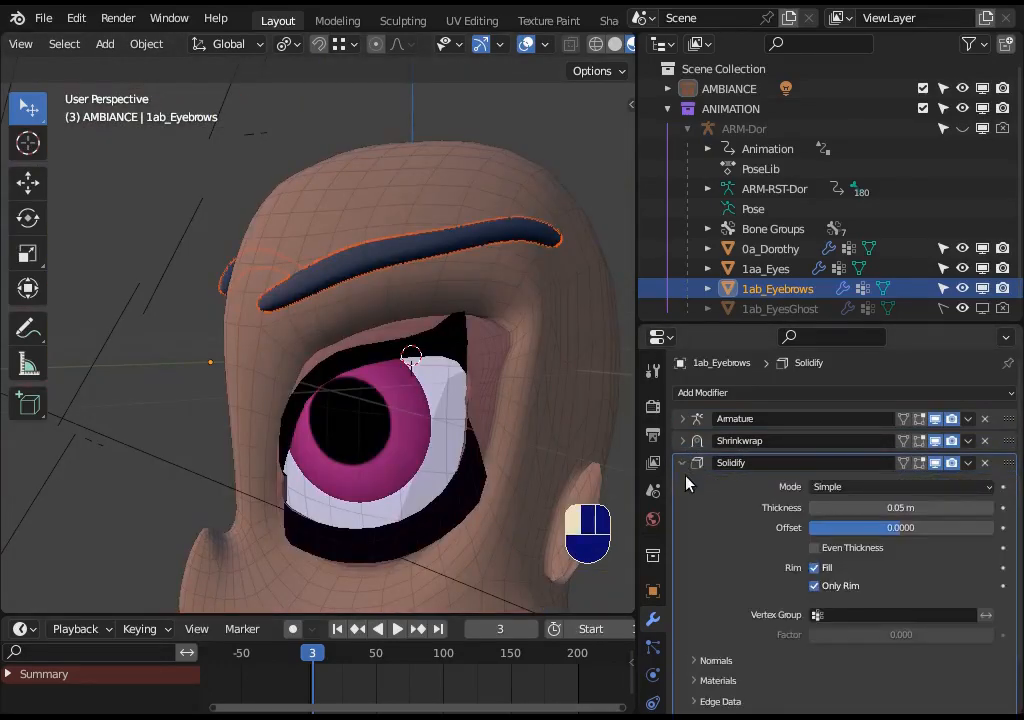
{"action": "scroll", "coordinate": [849, 497], "scroll_direction": "down", "scroll_amount": 2}
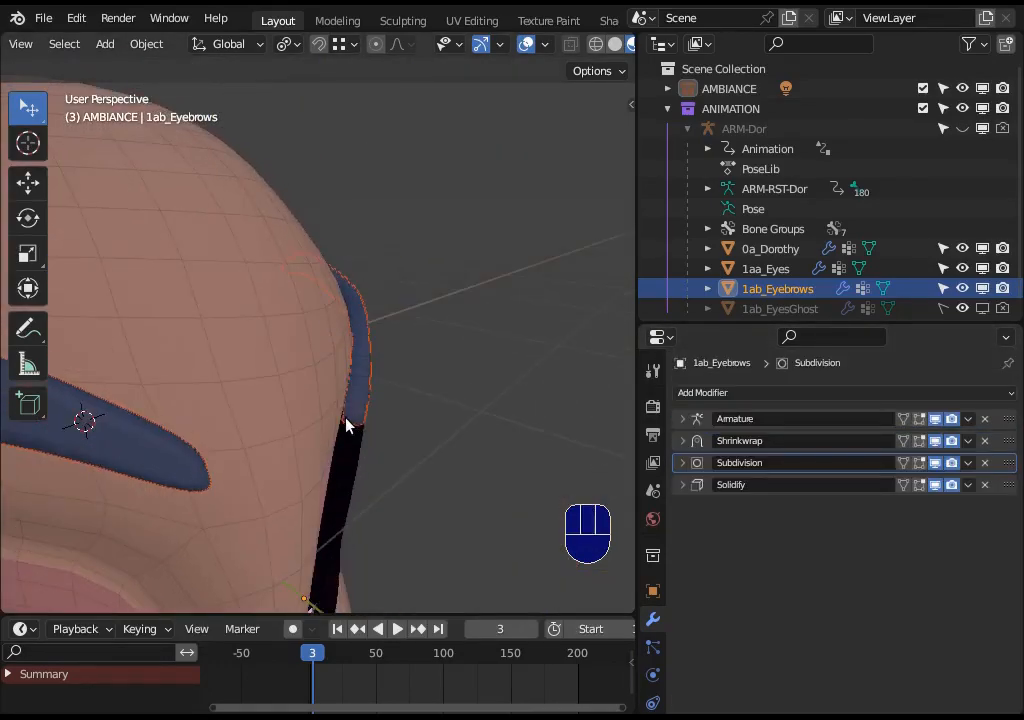
{"action": "middle_click_drag", "start_coordinate": [346, 425], "coordinate": [528, 490]}
{"action": "left_click", "coordinate": [694, 443]}
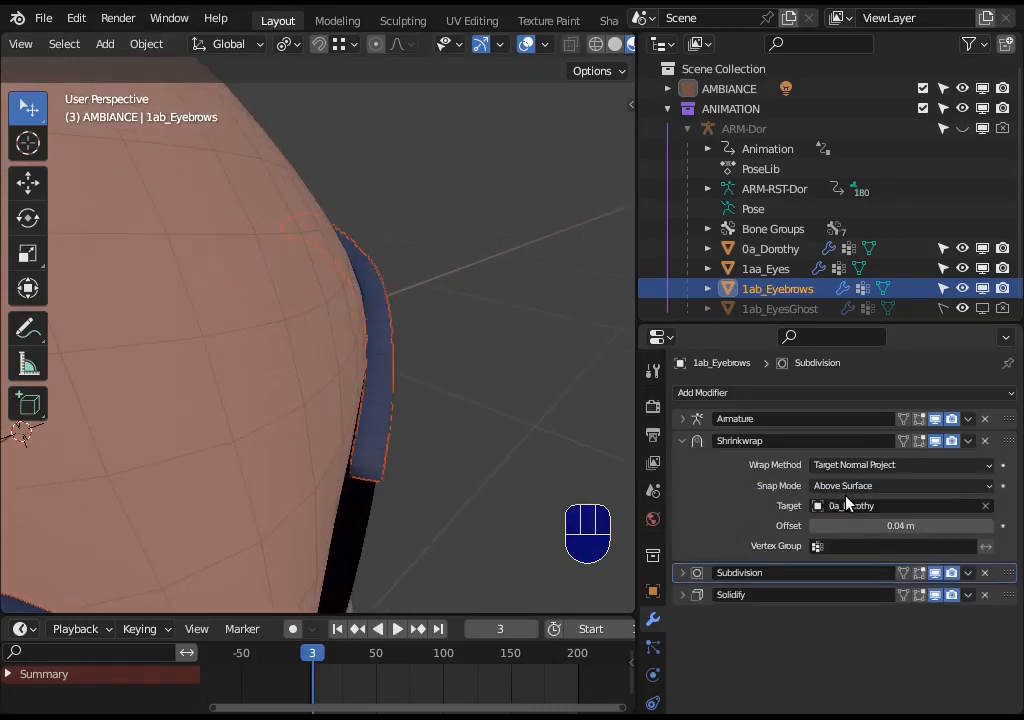
{"action": "left_click", "coordinate": [816, 527]}
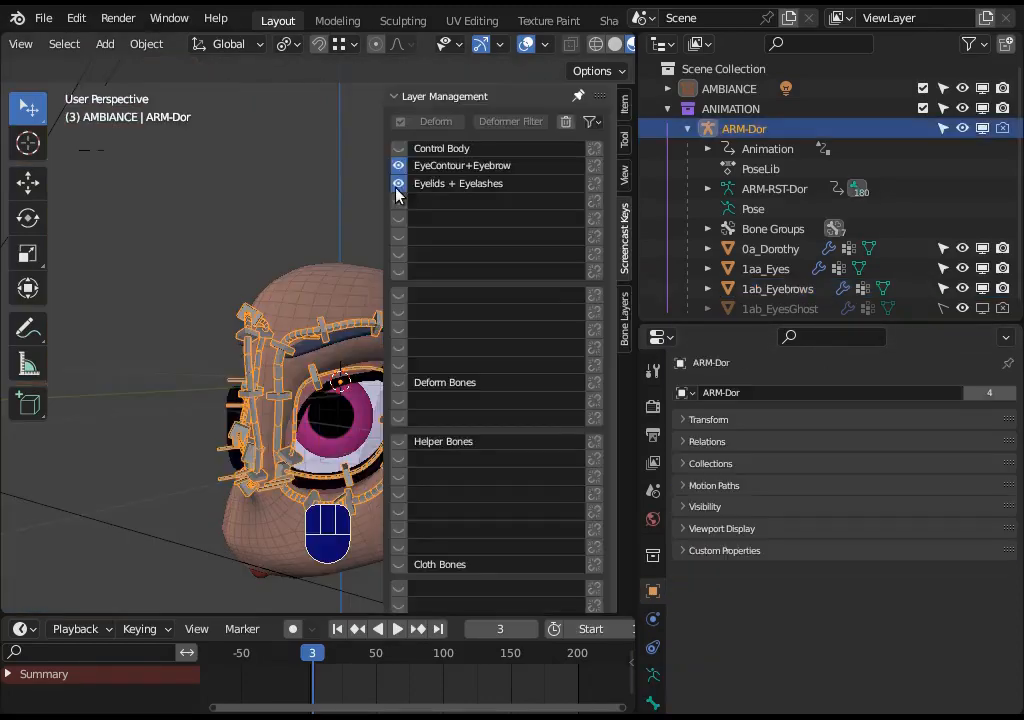
- Select the rig, enter Pose Mode, and move an eye-contour bendy handler near the eyebrow
{"action": "key", "text": "n"}
{"action": "left_click", "coordinate": [333, 348]}
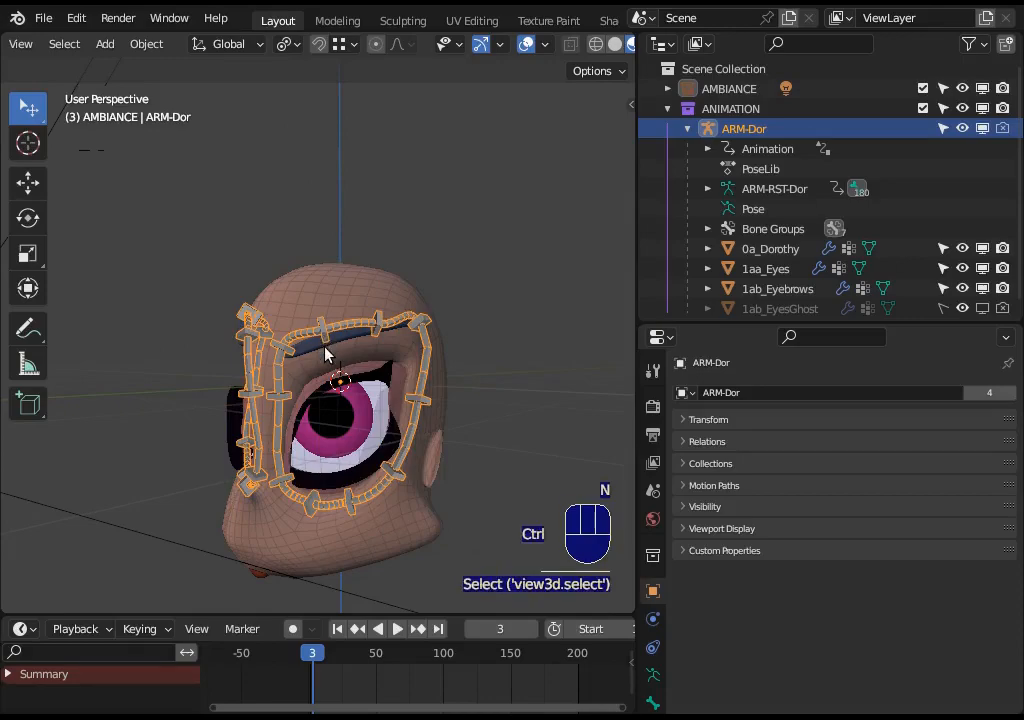
{"action": "key", "text": "ctrl+Tab"}
{"action": "scroll", "coordinate": [330, 358], "scroll_direction": "up", "scroll_amount": 3}
{"action": "key", "text": "g"}
{"action": "left_click", "coordinate": [420, 325]}
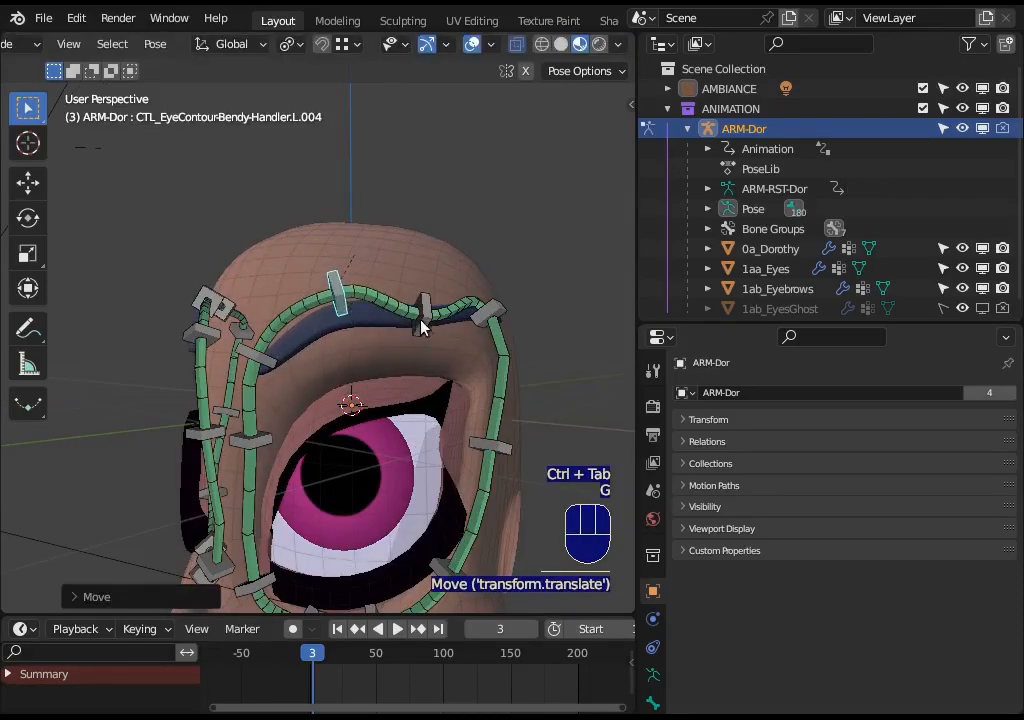
- Move two more eye-contour bendy handlers along the upper eye contour
{"action": "left_click", "coordinate": [421, 314]}
{"action": "key", "text": "g"}
{"action": "left_click", "coordinate": [440, 250]}
{"action": "left_click", "coordinate": [486, 350]}
{"action": "key", "text": "g"}
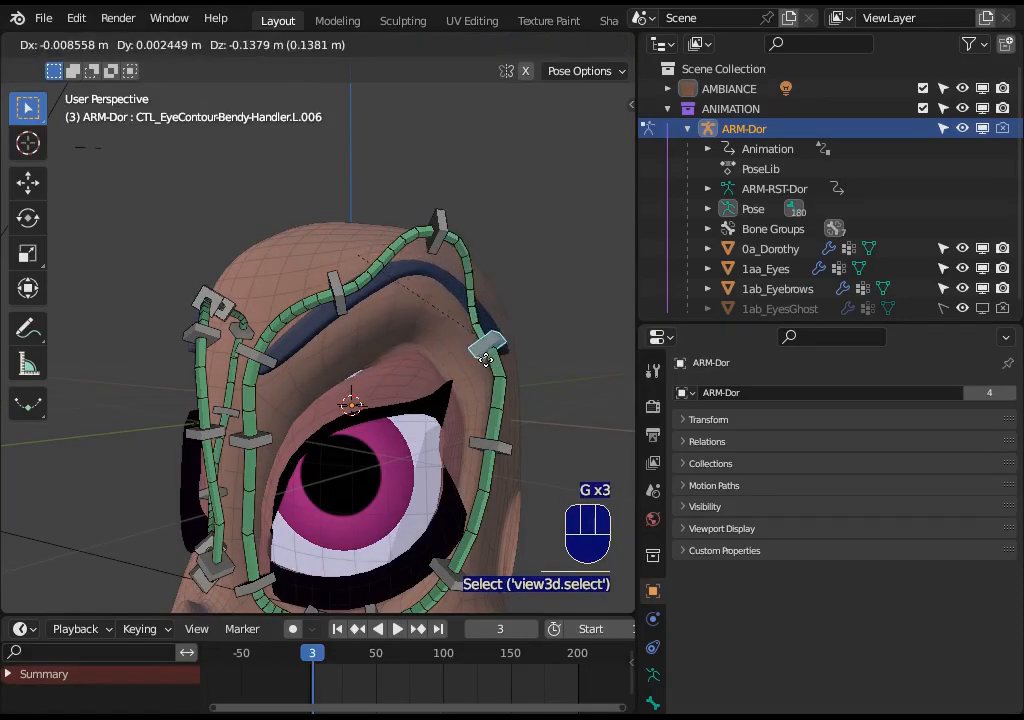
{"action": "left_click", "coordinate": [490, 356]}
- Move the top eye-contour bendy handler and leave Pose Mode
{"action": "left_click", "coordinate": [430, 228]}
{"action": "key", "text": "g"}
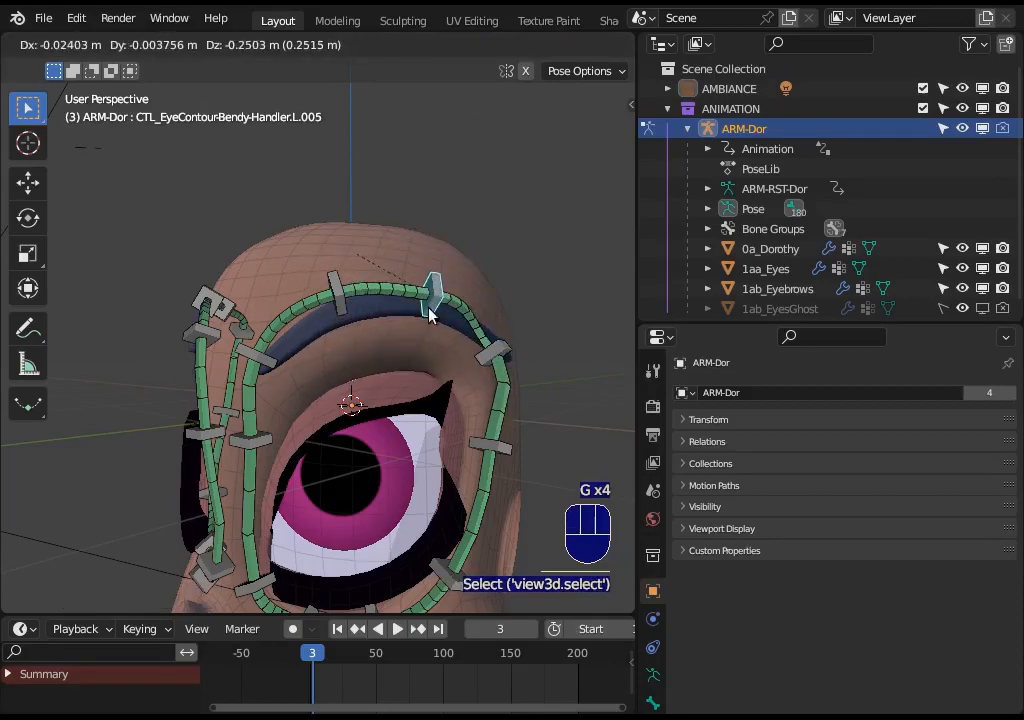
{"action": "left_click", "coordinate": [338, 309]}
{"action": "key", "text": "ctrl+Tab"}
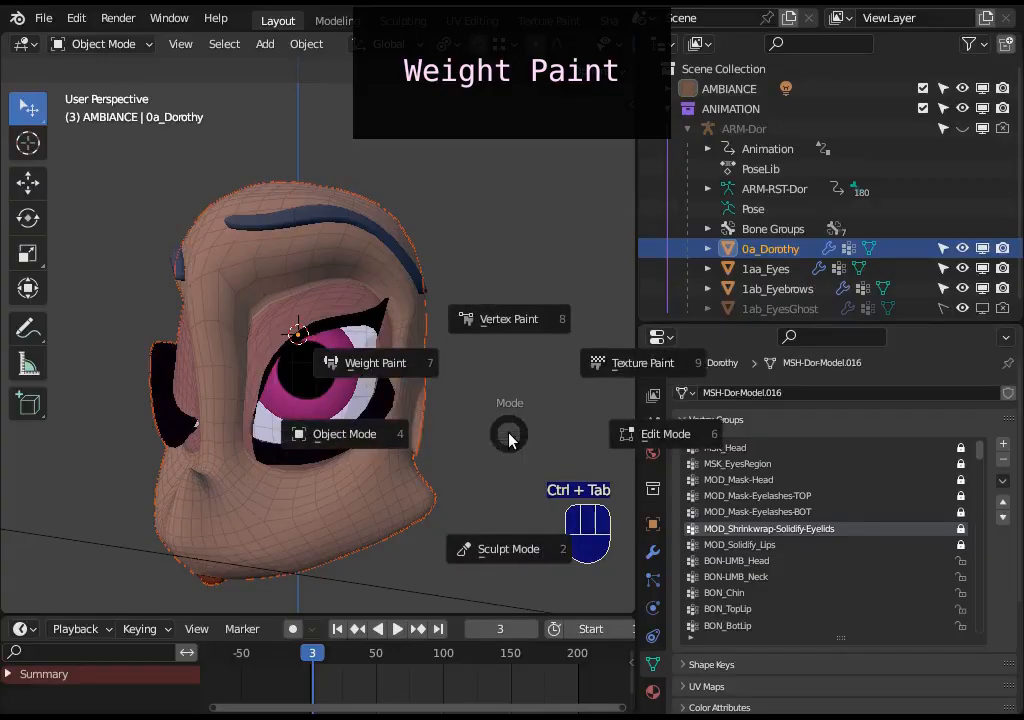
- Enter Weight Paint on the head mesh and review its MSK and MOD vertex groups one by one
{"action": "left_click", "coordinate": [359, 361]}
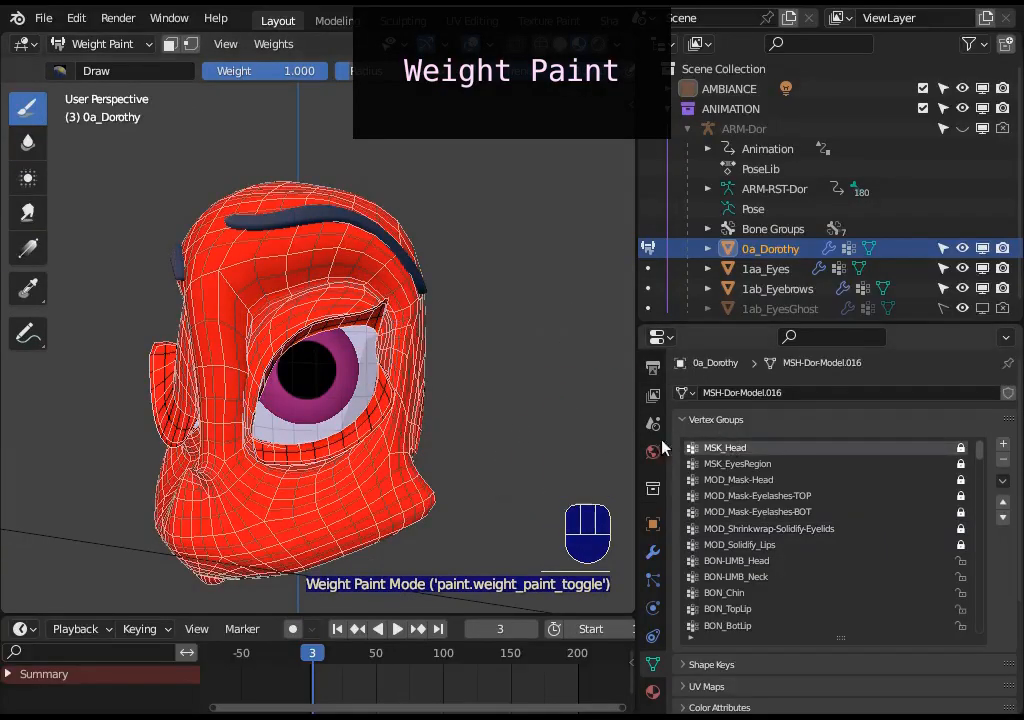
{"action": "middle_click_drag", "start_coordinate": [400, 340], "coordinate": [315, 405]}
{"action": "left_click", "coordinate": [705, 463]}
{"action": "scroll", "coordinate": [434, 427], "scroll_direction": "down", "scroll_amount": 2}
{"action": "left_click", "coordinate": [745, 480]}
{"action": "left_click", "coordinate": [745, 496]}
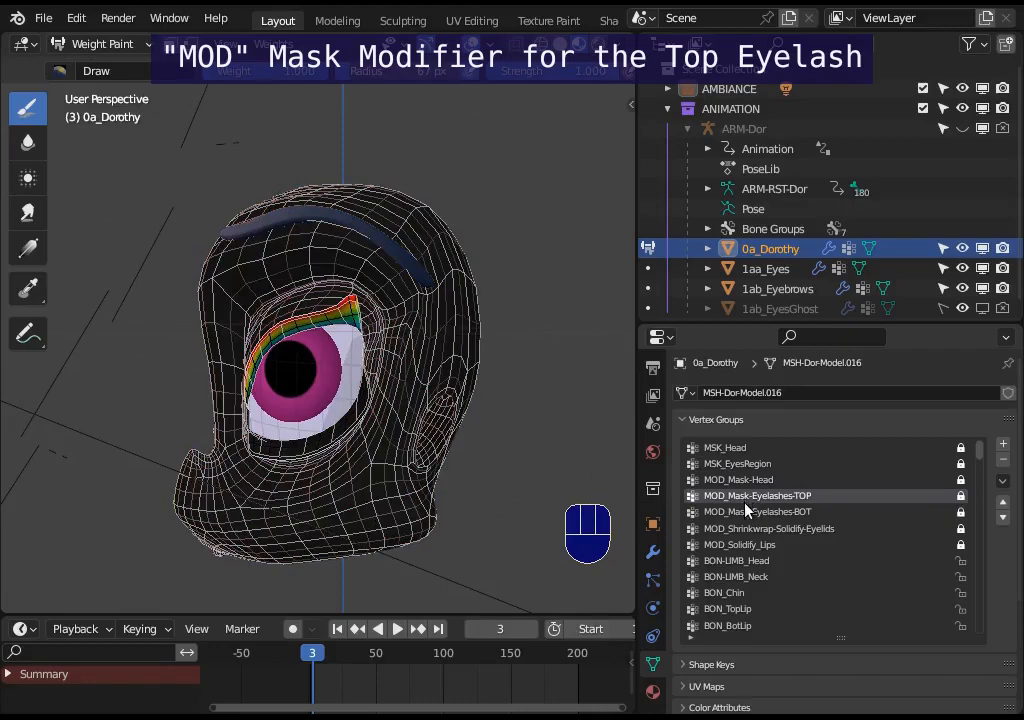
{"action": "left_click", "coordinate": [745, 511]}
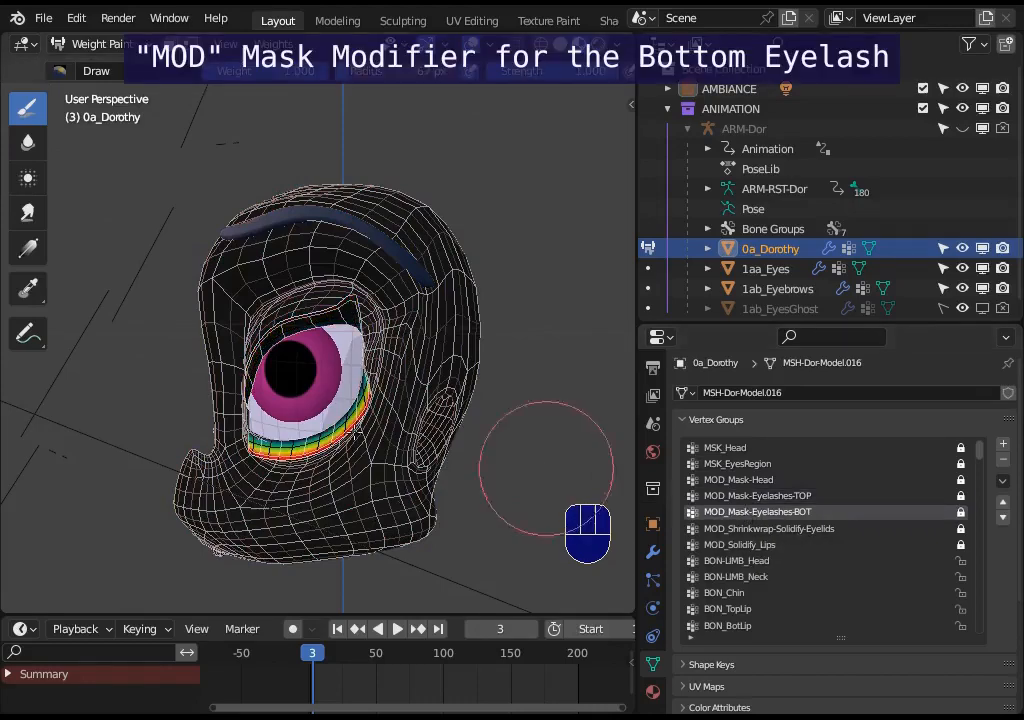
{"action": "scroll", "coordinate": [575, 510], "scroll_direction": "up", "scroll_amount": 5}
{"action": "left_click", "coordinate": [780, 529]}
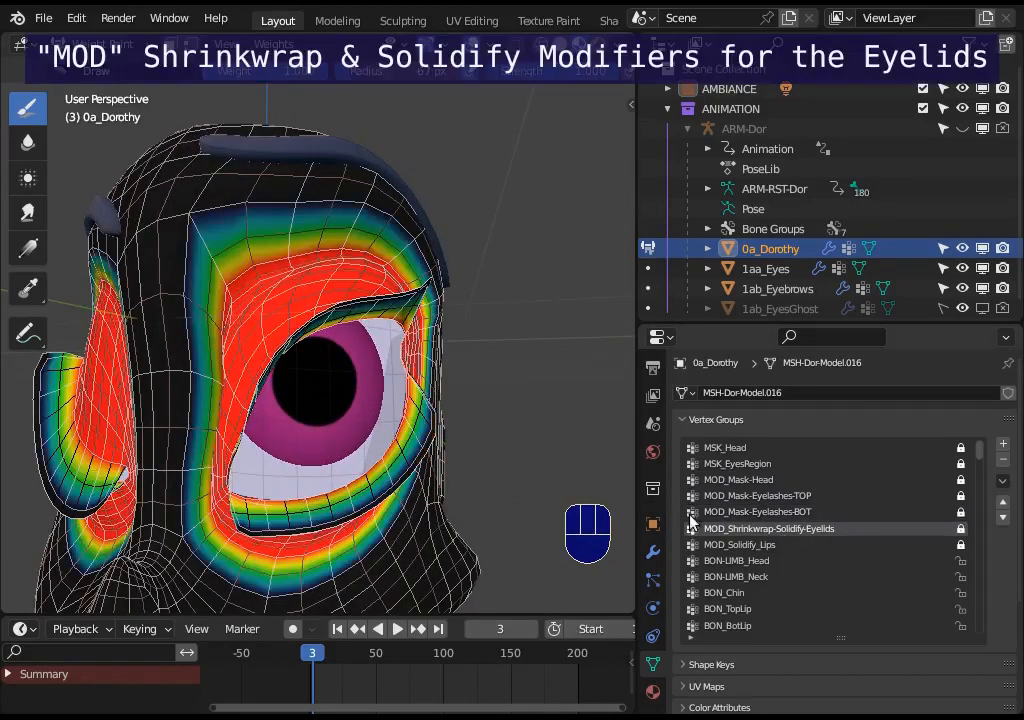
{"action": "middle_click_drag", "start_coordinate": [283, 410], "coordinate": [308, 438]}
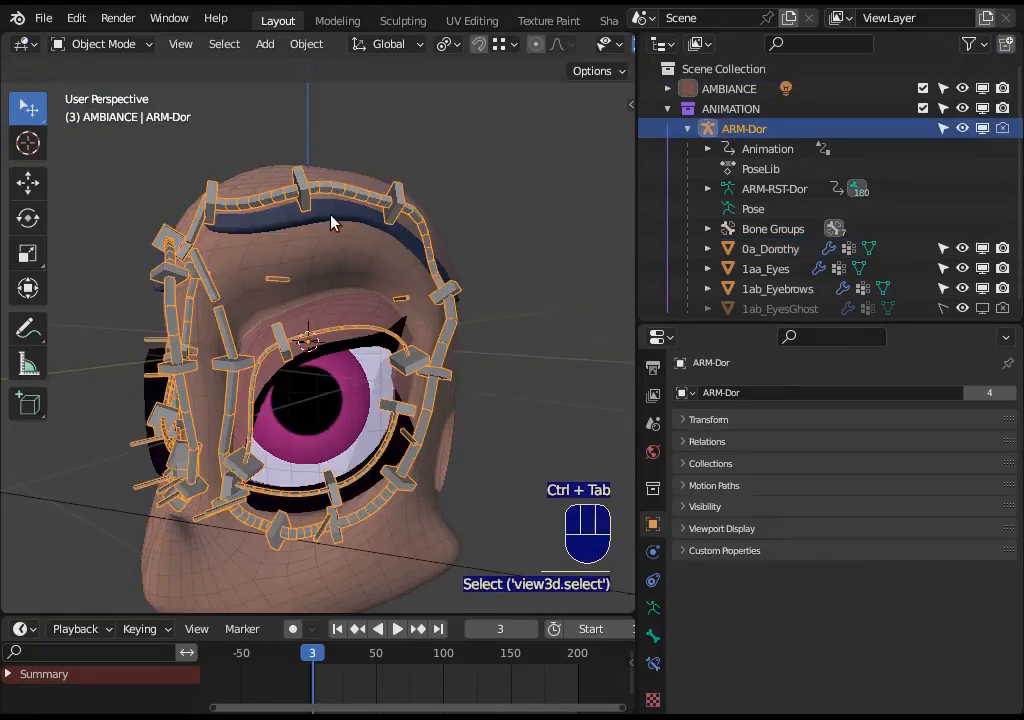
- Switch the eyebrows to Weight Paint mode and view the weights of eye-contour deform bones
{"action": "left_click", "coordinate": [332, 222], "text": "shift"}
{"action": "key", "text": "ctrl+Tab"}
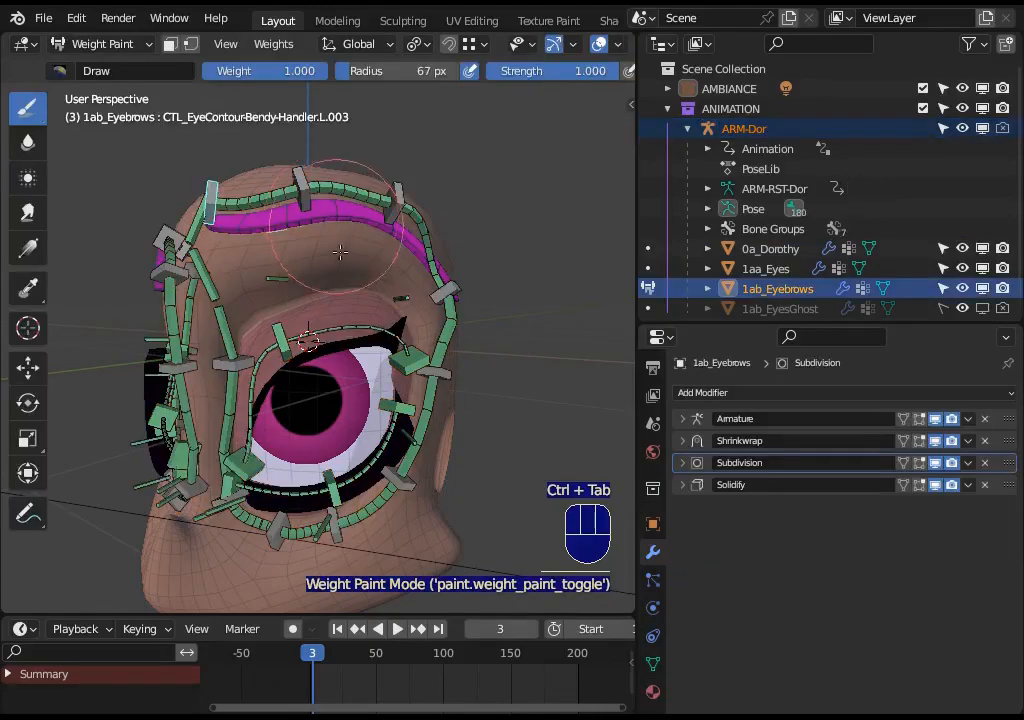
{"action": "middle_click_drag", "start_coordinate": [332, 222], "coordinate": [270, 197]}
{"action": "left_click", "coordinate": [270, 199], "text": "ctrl"}
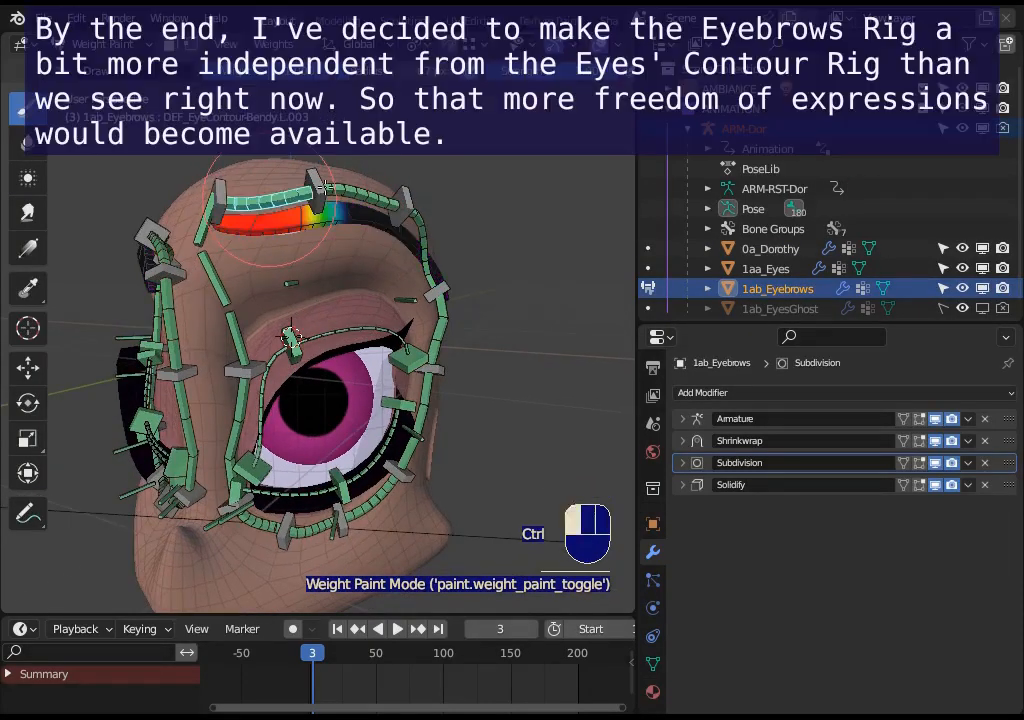
{"action": "left_click", "coordinate": [364, 194], "text": "ctrl"}
{"action": "left_click", "coordinate": [423, 235], "text": "ctrl"}
- Inspect the eyebrow weights of further eye-contour deform bones around the brow
{"action": "middle_click_drag", "start_coordinate": [469, 334], "coordinate": [229, 294]}
{"action": "left_click", "coordinate": [455, 324], "text": "ctrl"}
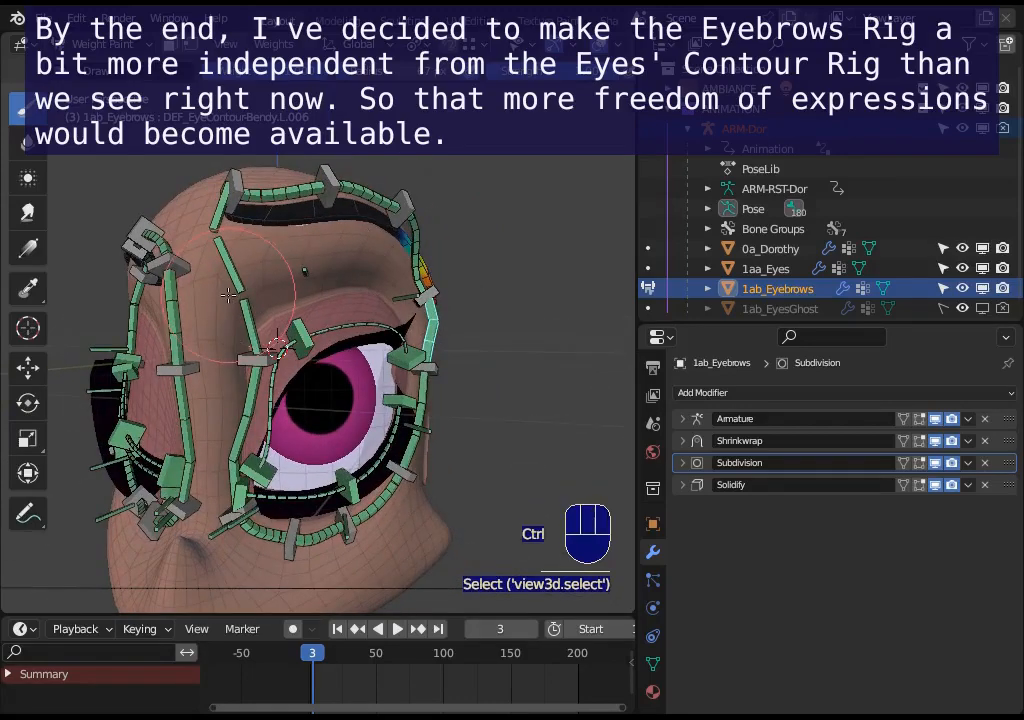
{"action": "left_click", "coordinate": [281, 190], "text": "ctrl"}
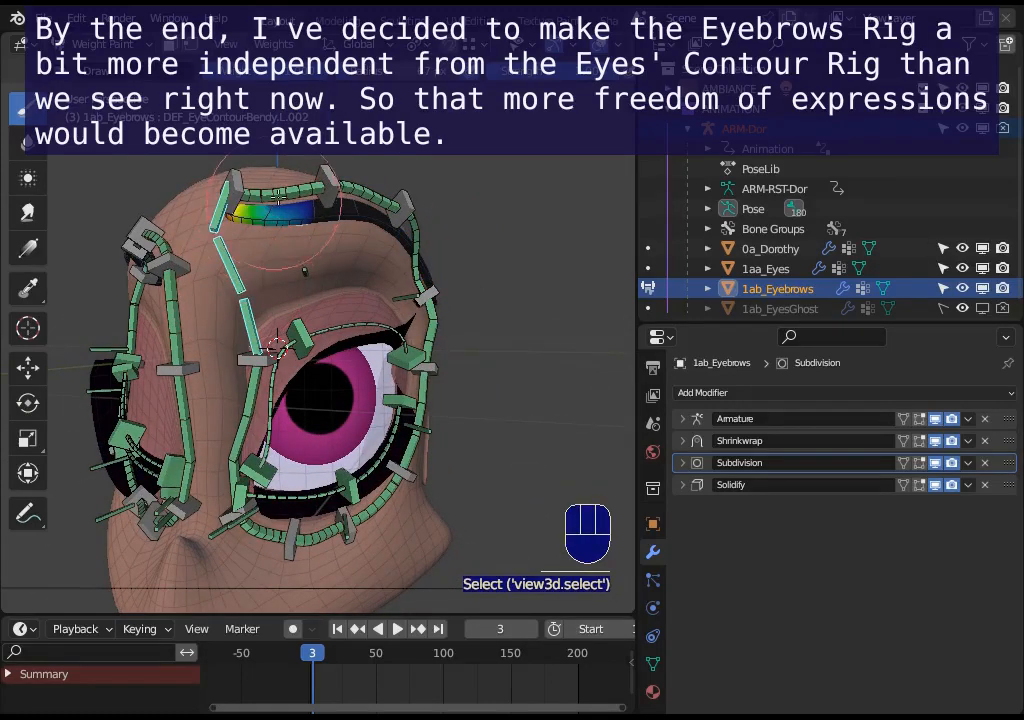
{"action": "left_click", "coordinate": [359, 207], "text": "ctrl"}
{"action": "left_click", "coordinate": [418, 245], "text": "ctrl"}
{"action": "middle_click_drag", "start_coordinate": [424, 215], "coordinate": [458, 270]}
{"action": "left_click", "coordinate": [440, 285], "text": "ctrl"}
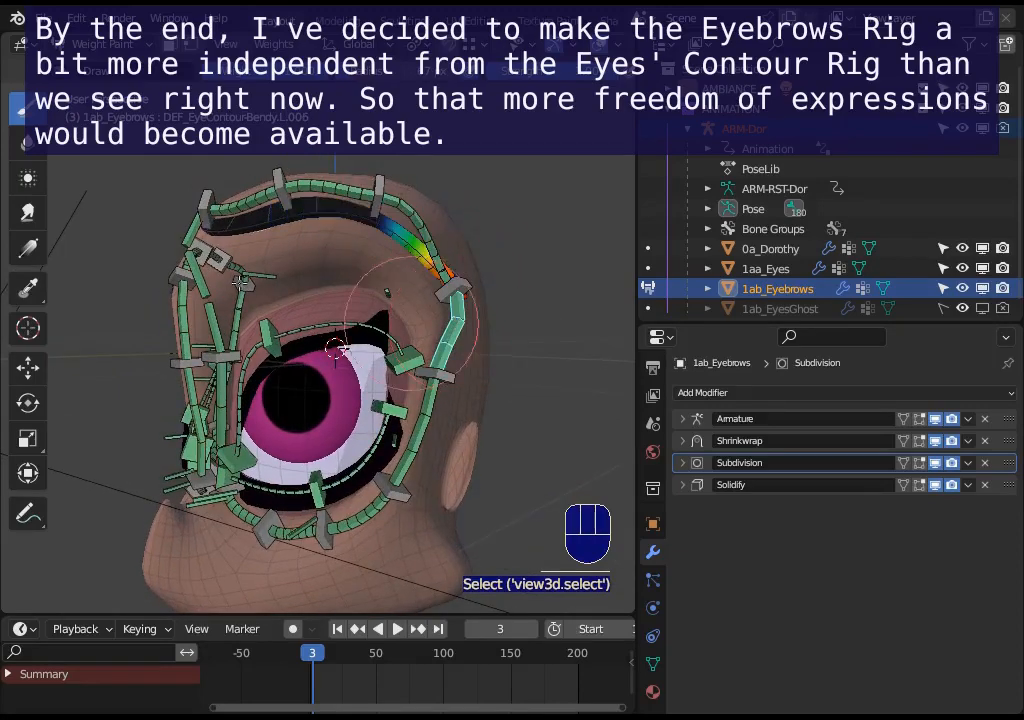
- Leave the eyebrows and enter Weight Paint mode on the 0a_Dorothy head mesh
{"action": "left_click", "coordinate": [456, 274], "text": "ctrl"}
{"action": "left_click", "coordinate": [392, 195], "text": "ctrl"}
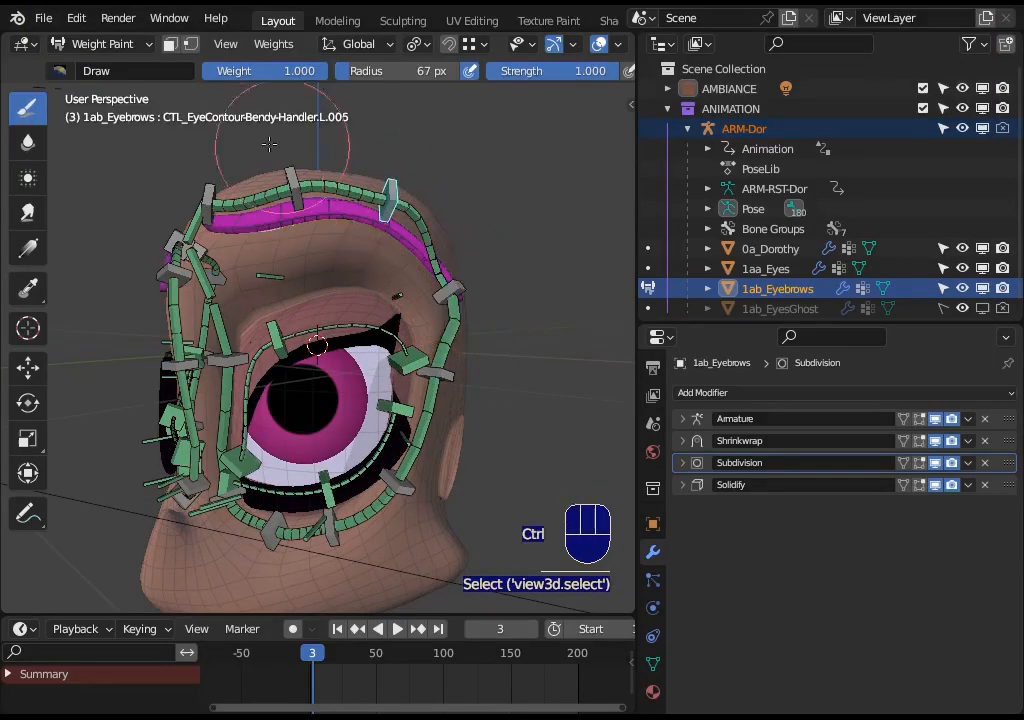
{"action": "left_click", "coordinate": [297, 176], "text": "ctrl"}
{"action": "key", "text": "ctrl+Tab"}
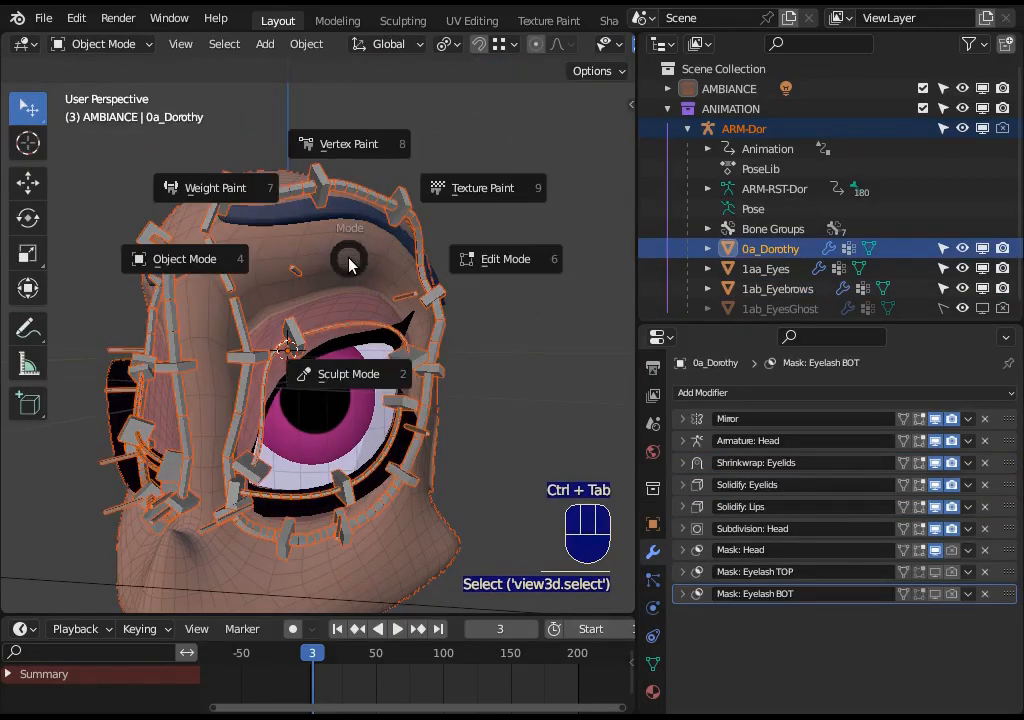
{"action": "key", "text": "ctrl+Tab"}
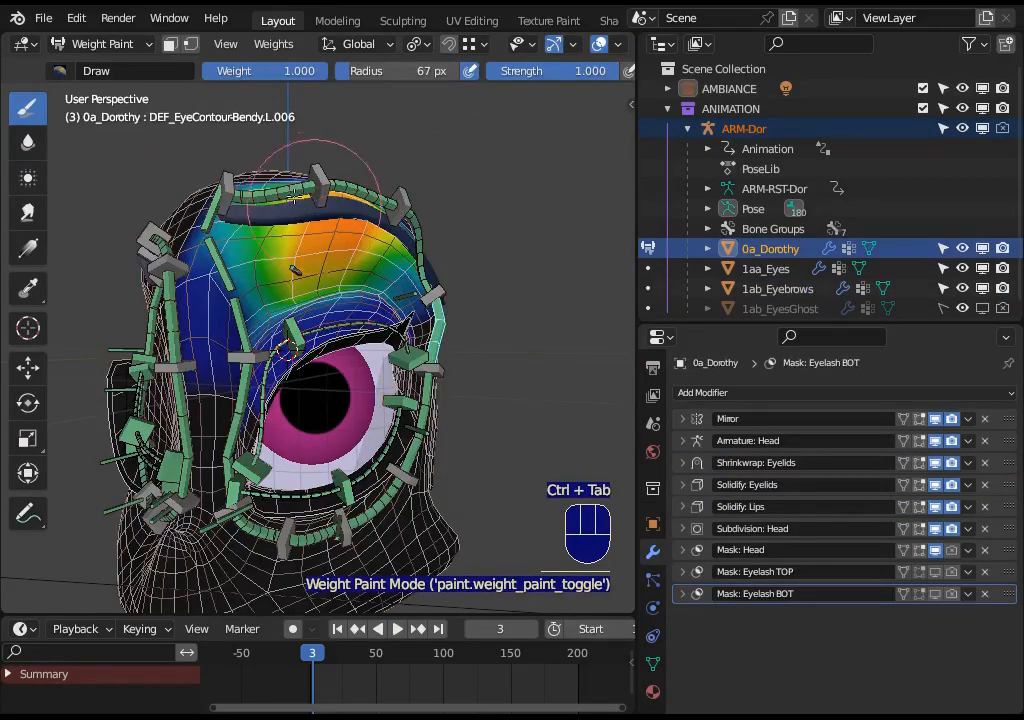
- Inspect the head mesh weights of the eye-contour deform bones around the eye
{"action": "left_click", "coordinate": [291, 198], "text": "ctrl"}
{"action": "middle_click_drag", "start_coordinate": [292, 182], "coordinate": [255, 182]}
{"action": "left_click", "coordinate": [346, 192], "text": "ctrl"}
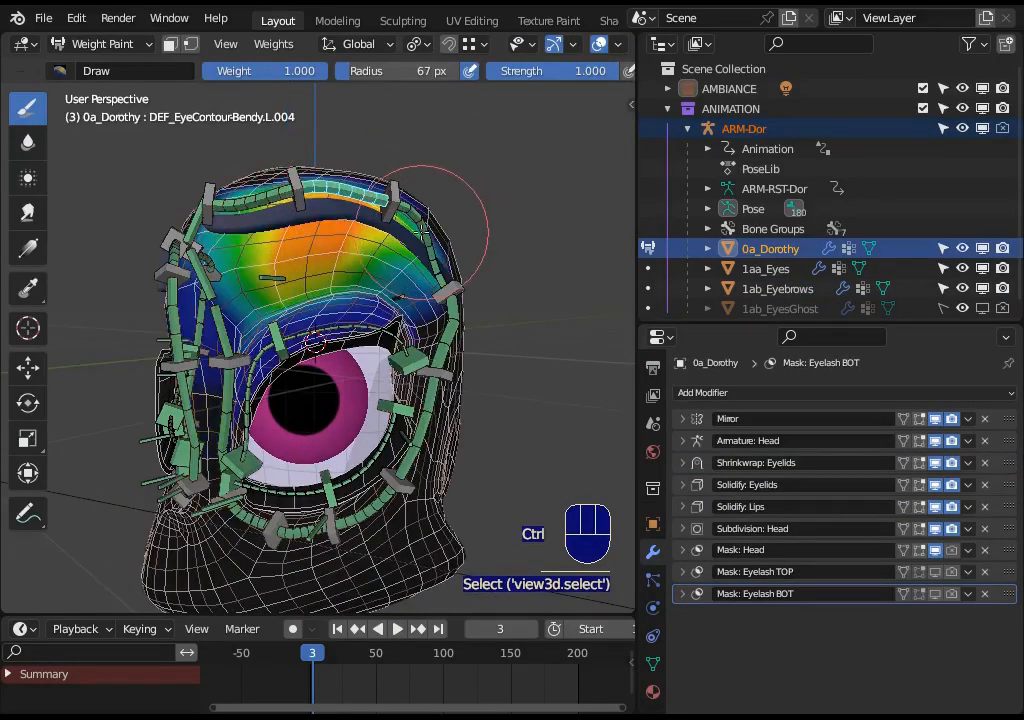
{"action": "left_click", "coordinate": [421, 232], "text": "ctrl"}
{"action": "middle_click_drag", "start_coordinate": [424, 236], "coordinate": [374, 250]}
{"action": "left_click", "coordinate": [453, 320], "text": "ctrl"}
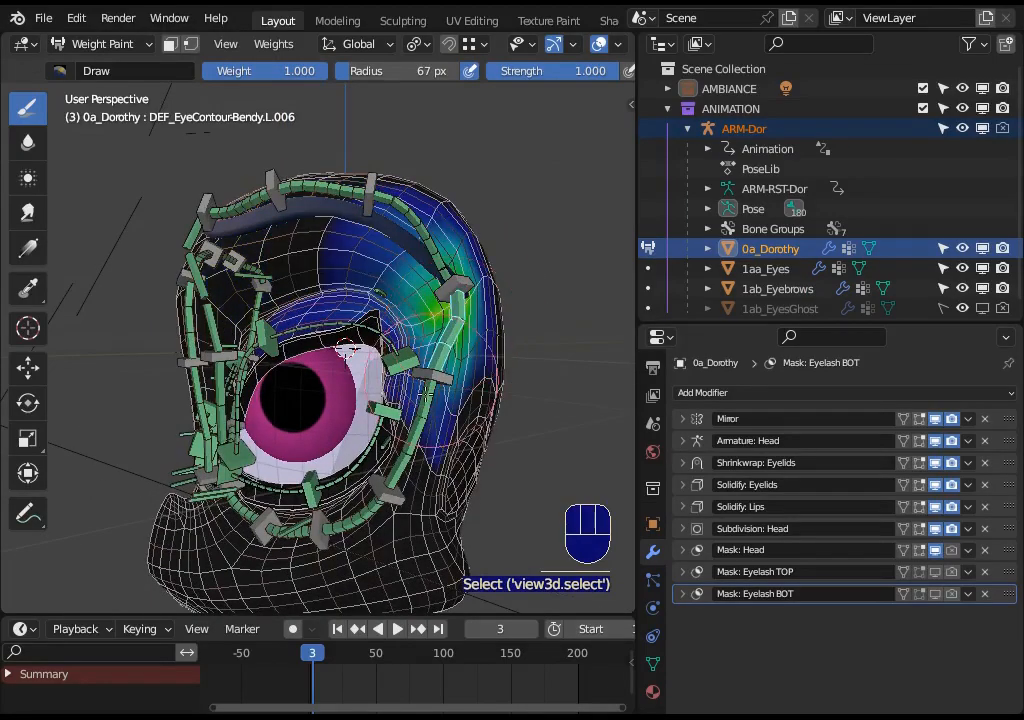
{"action": "left_click", "coordinate": [415, 412], "text": "ctrl"}
{"action": "middle_click_drag", "start_coordinate": [212, 308], "coordinate": [330, 346]}
{"action": "left_click", "coordinate": [276, 315], "text": "ctrl"}
{"action": "left_click", "coordinate": [413, 452], "text": "ctrl"}
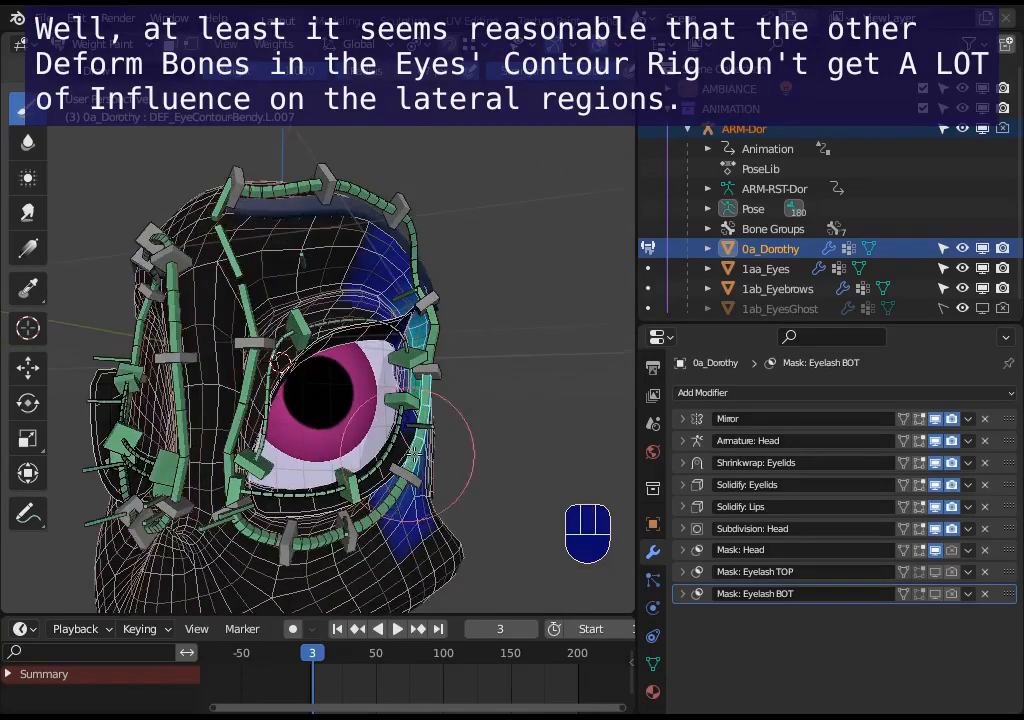
{"action": "middle_click_drag", "start_coordinate": [413, 452], "coordinate": [366, 444]}
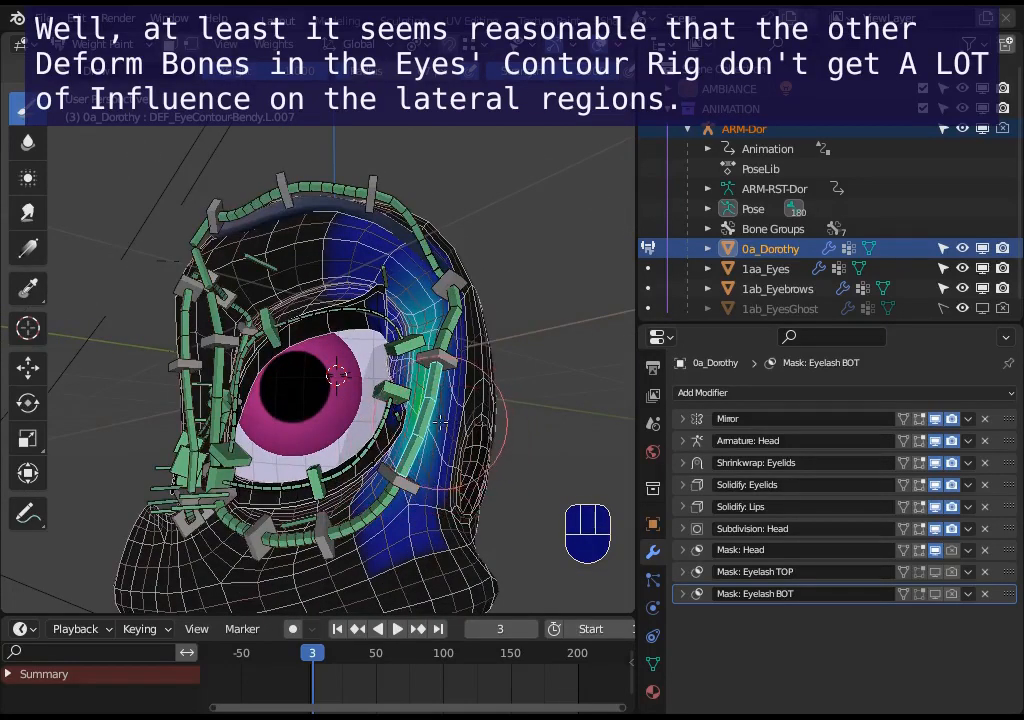
{"action": "middle_click_drag", "start_coordinate": [284, 506], "coordinate": [318, 460]}
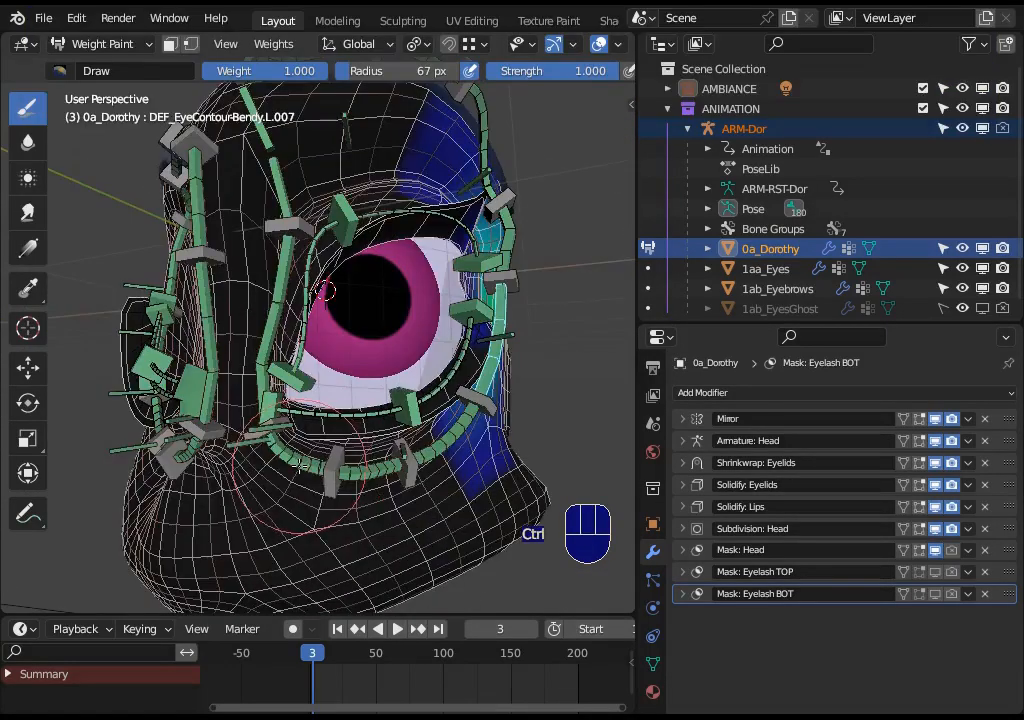
- Inspect the head mesh weights of the lower eyelid deform bones
{"action": "left_click", "coordinate": [299, 455], "text": "ctrl"}
{"action": "left_click", "coordinate": [370, 469], "text": "ctrl"}
{"action": "left_click", "coordinate": [520, 300], "text": "ctrl"}
{"action": "middle_click_drag", "start_coordinate": [494, 412], "coordinate": [466, 412]}
{"action": "left_click", "coordinate": [456, 380], "text": "ctrl"}
{"action": "left_click", "coordinate": [357, 444], "text": "ctrl"}
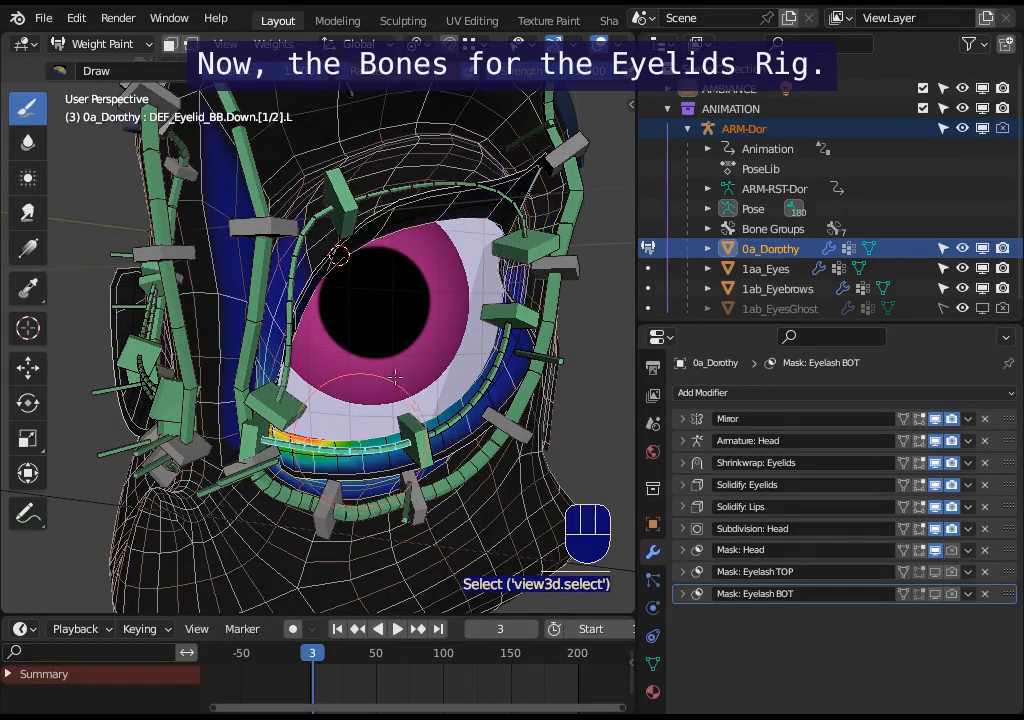
{"action": "middle_click_drag", "start_coordinate": [390, 344], "coordinate": [384, 386], "text": "shift"}
{"action": "middle_click_drag", "start_coordinate": [384, 386], "coordinate": [336, 316]}
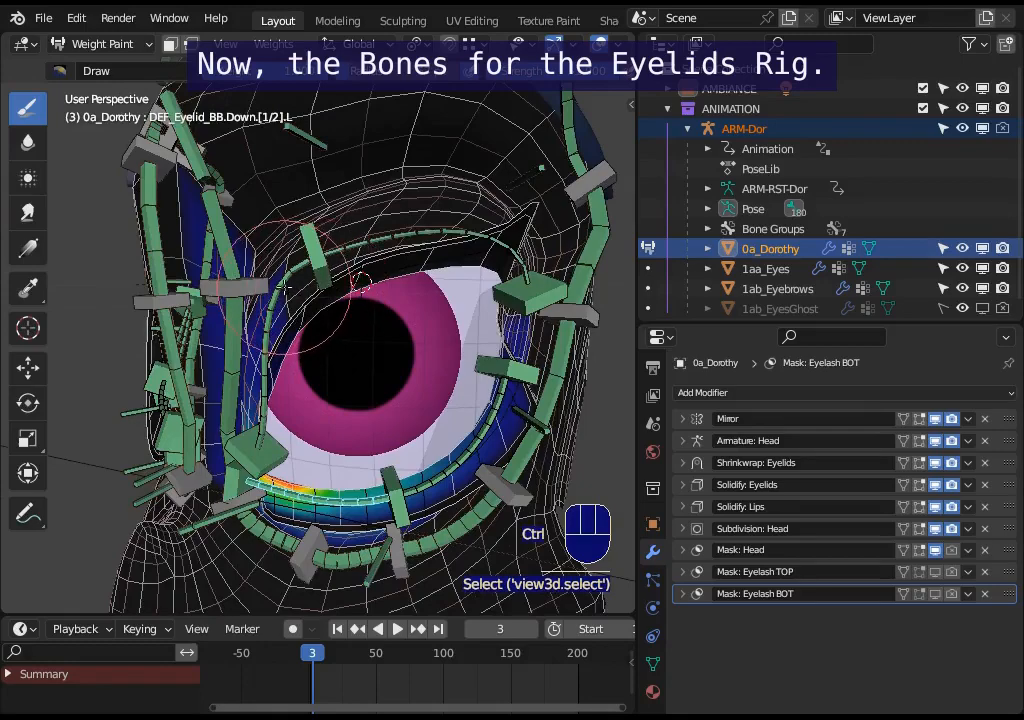
- Move the upper eyelid bendy handler CTL_Eyelid-BBH.Up.[2/3].L to test the eyelid deformation
{"action": "left_click", "coordinate": [286, 278], "text": "ctrl"}
{"action": "left_click", "coordinate": [318, 264], "text": "ctrl"}
{"action": "key", "text": "g"}
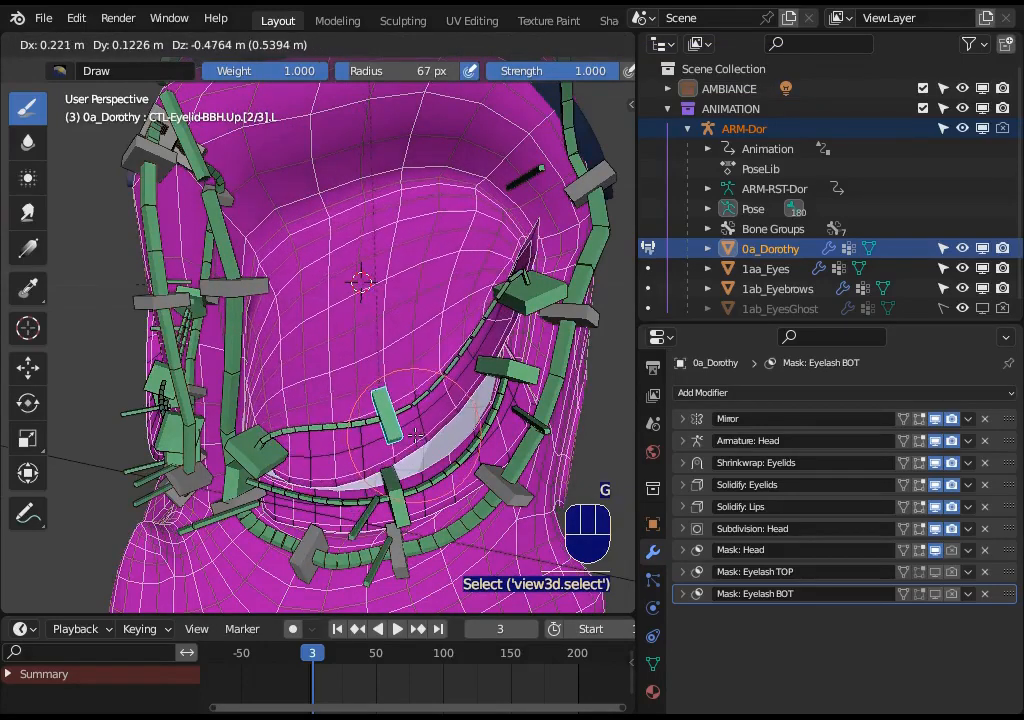
{"action": "left_click", "coordinate": [340, 423]}
{"action": "left_click", "coordinate": [340, 423], "text": "ctrl"}
- Inspect the weights of the upper eyelid and upper eyelash deform bones
{"action": "middle_click_drag", "start_coordinate": [345, 400], "coordinate": [428, 382]}
{"action": "left_click", "coordinate": [488, 331], "text": "ctrl"}
{"action": "scroll", "coordinate": [486, 332], "scroll_direction": "down", "scroll_amount": 1}
{"action": "scroll", "coordinate": [428, 382], "scroll_direction": "up", "scroll_amount": 1}
{"action": "left_click", "coordinate": [388, 415], "text": "ctrl"}
{"action": "middle_click_drag", "start_coordinate": [388, 415], "coordinate": [281, 440]}
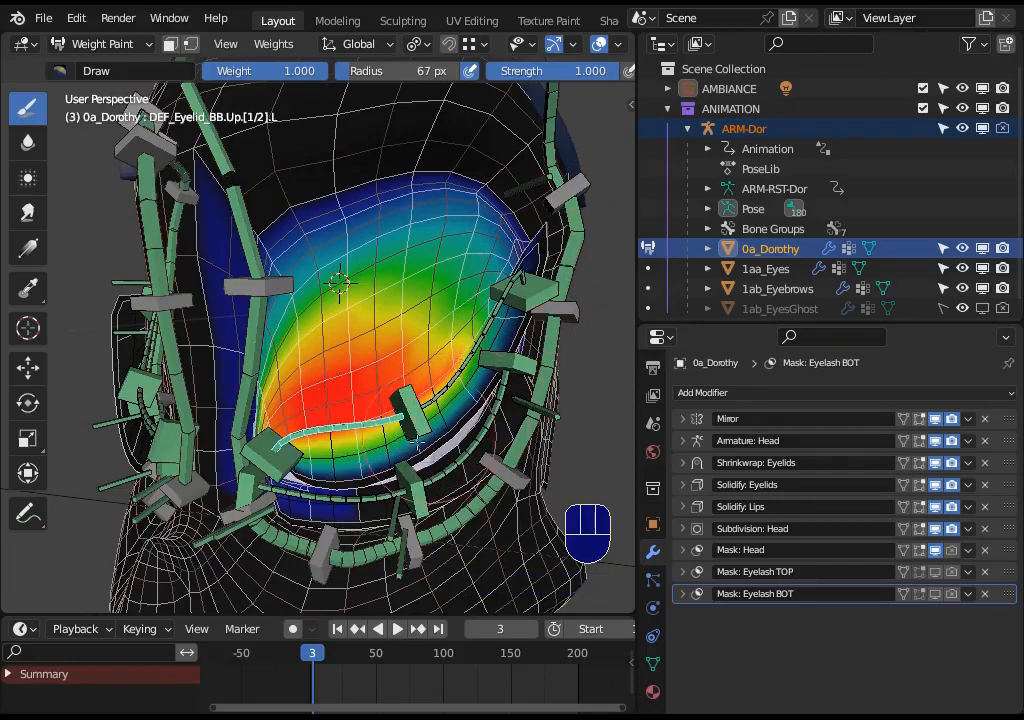
{"action": "middle_click_drag", "start_coordinate": [327, 478], "coordinate": [502, 408]}
{"action": "left_click", "coordinate": [502, 408], "text": "ctrl"}
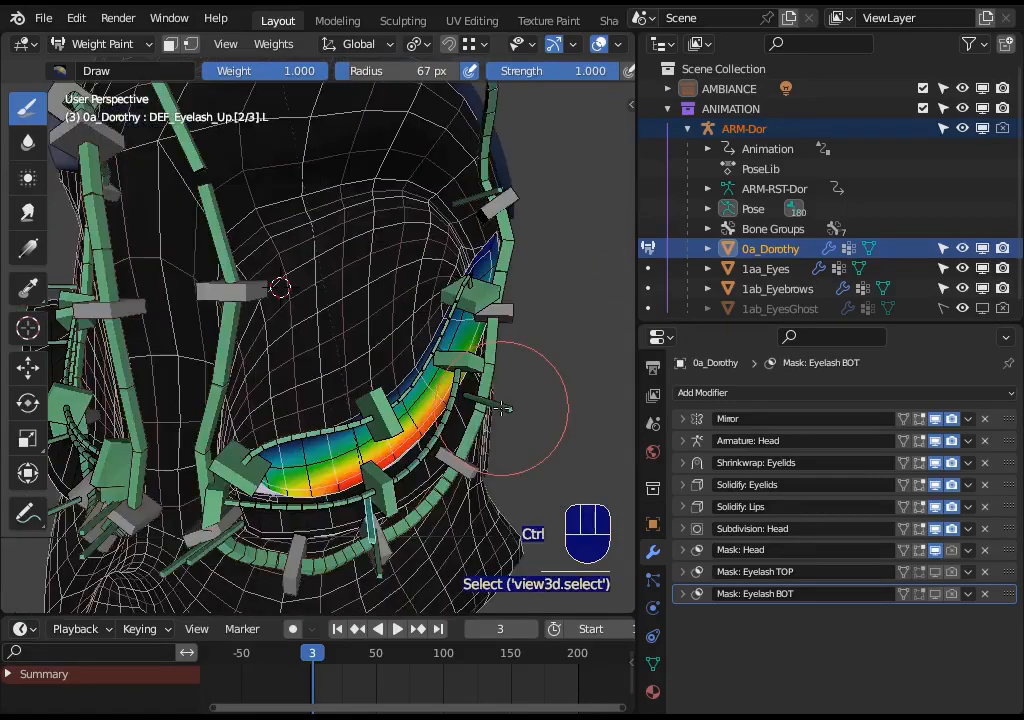
- Examine the upper eyelash deform bone weights from closer views
{"action": "middle_click_drag", "start_coordinate": [532, 361], "coordinate": [458, 272]}
{"action": "scroll", "coordinate": [458, 272], "scroll_direction": "down", "scroll_amount": 3}
{"action": "left_click", "coordinate": [402, 199], "text": "ctrl"}
{"action": "middle_click_drag", "start_coordinate": [402, 199], "coordinate": [287, 353]}
{"action": "scroll", "coordinate": [414, 401], "scroll_direction": "up", "scroll_amount": 2}
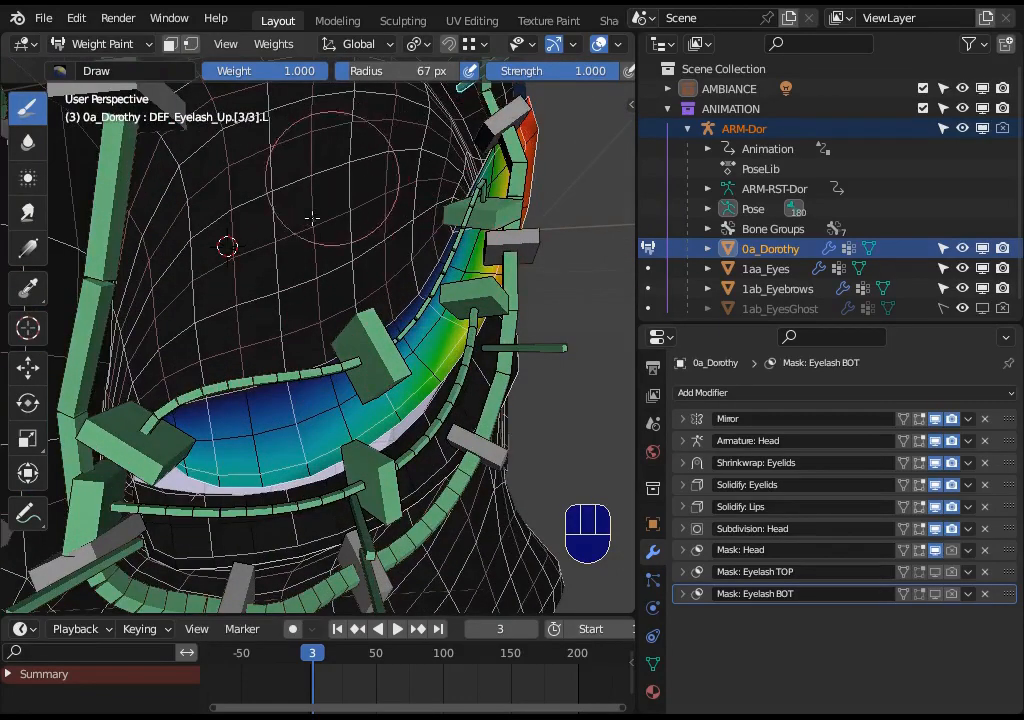
{"action": "scroll", "coordinate": [275, 222], "scroll_direction": "down", "scroll_amount": 1}
{"action": "middle_click_drag", "start_coordinate": [275, 222], "coordinate": [409, 415]}
{"action": "middle_click_drag", "start_coordinate": [230, 375], "coordinate": [334, 436]}
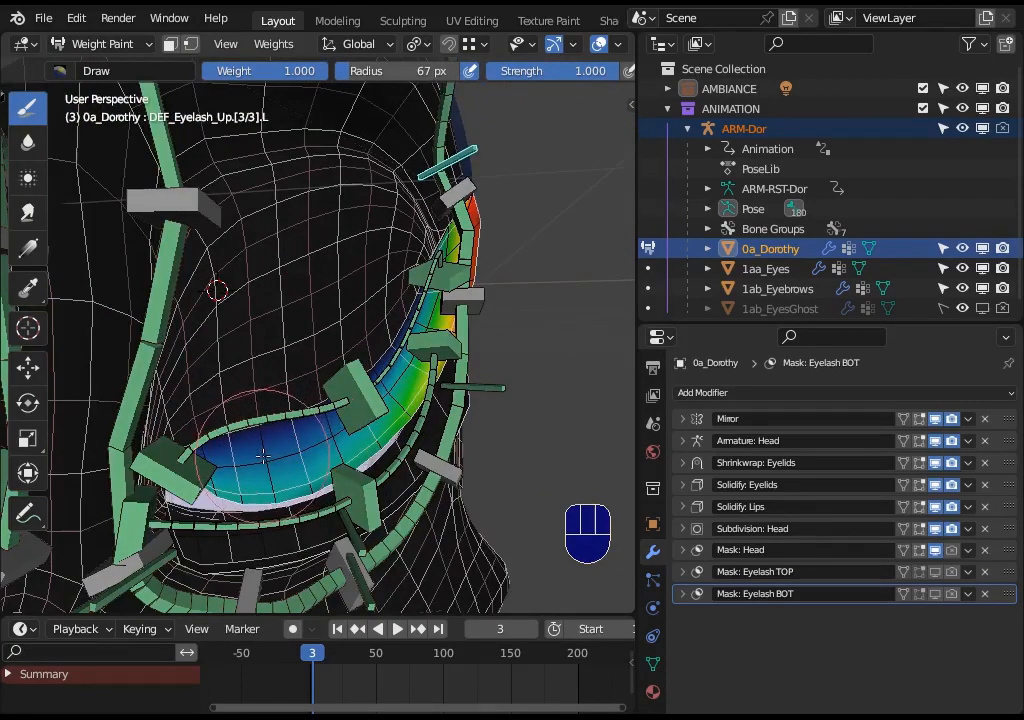
- Disable the Subdivision: Head modifier in the viewport
{"action": "left_click", "coordinate": [933, 530]}
{"action": "middle_click_drag", "start_coordinate": [311, 423], "coordinate": [363, 392]}
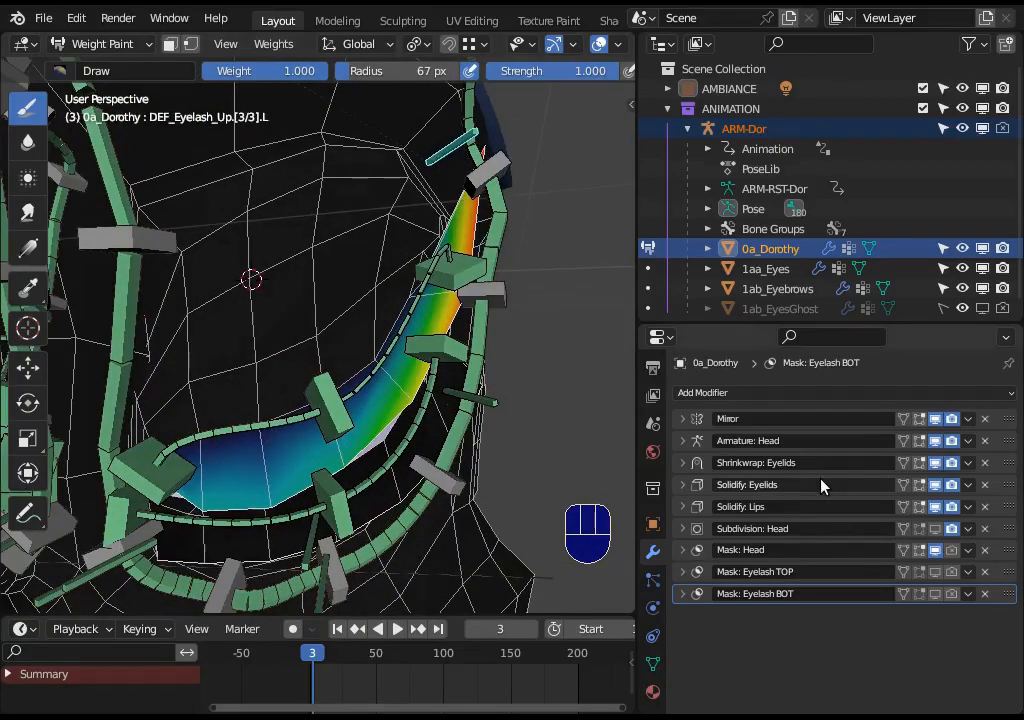
- Open the mesh's vertex groups and view the MOD_Mask-Eyelashes-BOT and MOD_Mask-Eyelashes-TOP groups
{"action": "middle_click_drag", "start_coordinate": [566, 455], "coordinate": [611, 468]}
{"action": "left_click", "coordinate": [653, 664]}
{"action": "scroll", "coordinate": [983, 487], "scroll_direction": "up", "scroll_amount": 10}
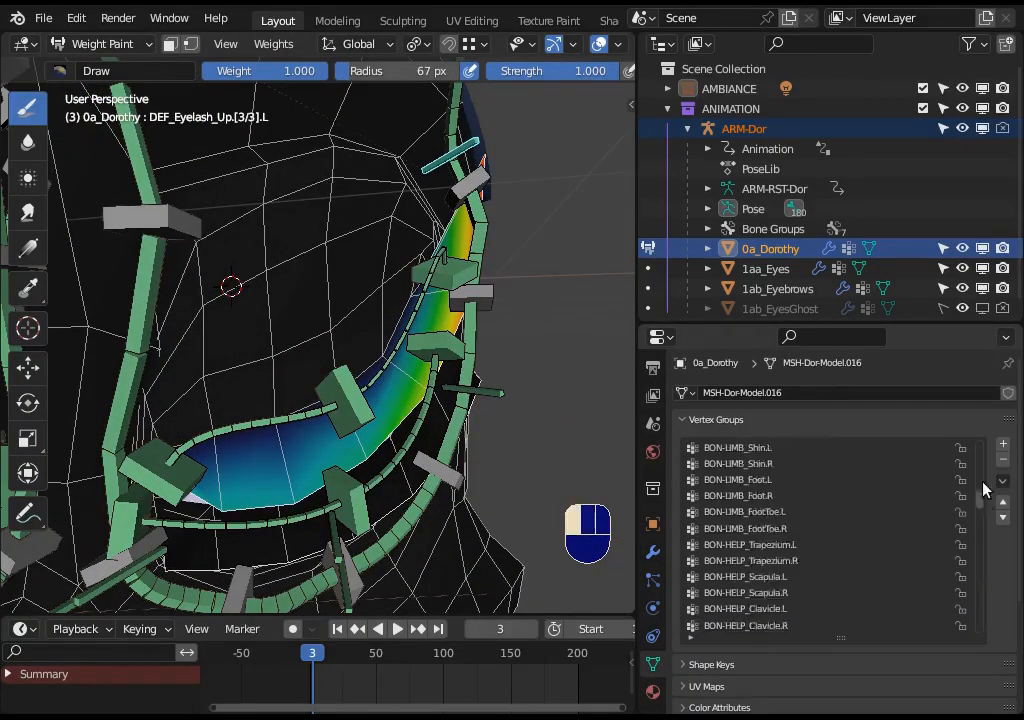
{"action": "left_click", "coordinate": [727, 448]}
{"action": "left_click", "coordinate": [762, 495]}
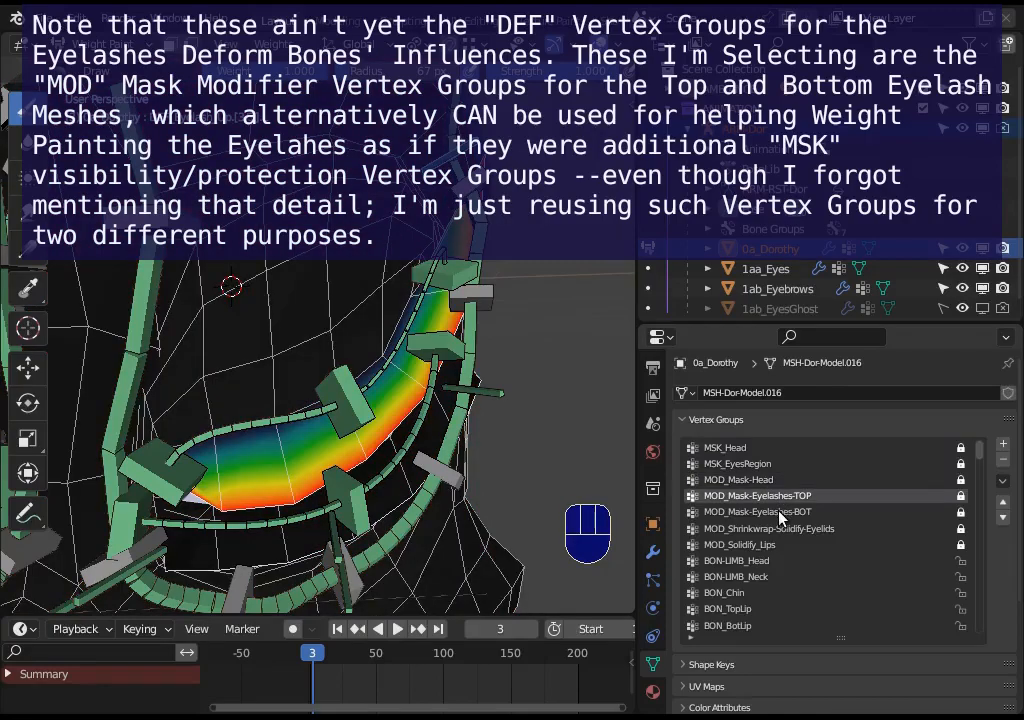
{"action": "left_click", "coordinate": [776, 512]}
{"action": "left_click", "coordinate": [771, 496]}
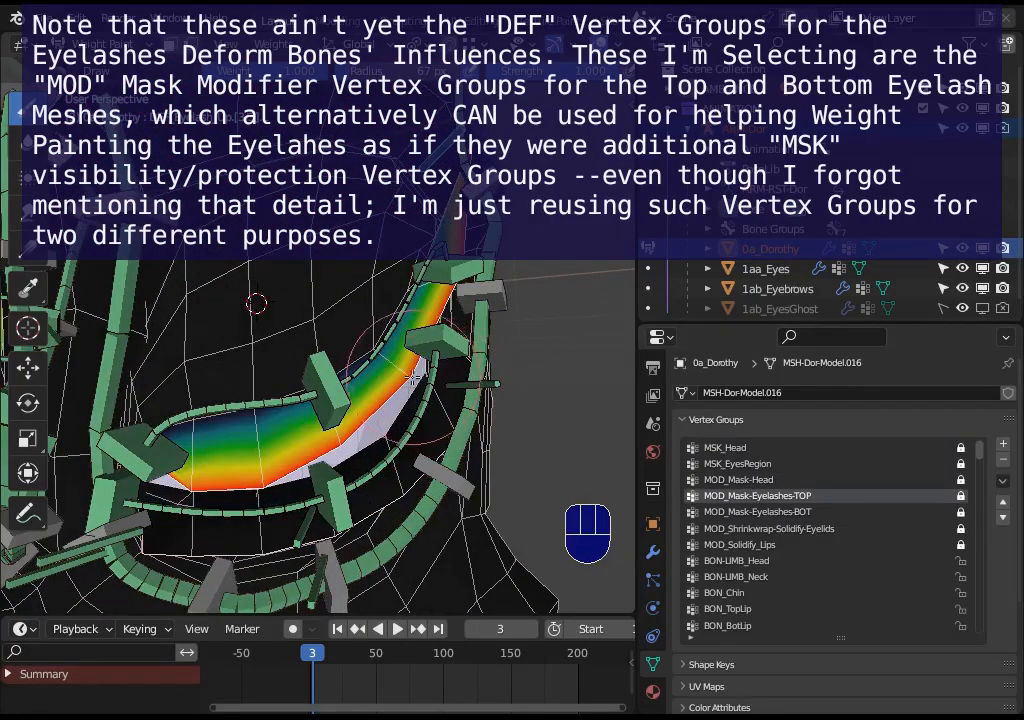
- Move the lower eyelid bendy handler CTL_Eyelid_BBH.Down.[2/3].L to test the deformation
{"action": "left_click", "coordinate": [310, 345]}
{"action": "key", "text": "g"}
{"action": "left_click", "coordinate": [305, 240]}
{"action": "left_click", "coordinate": [334, 427]}
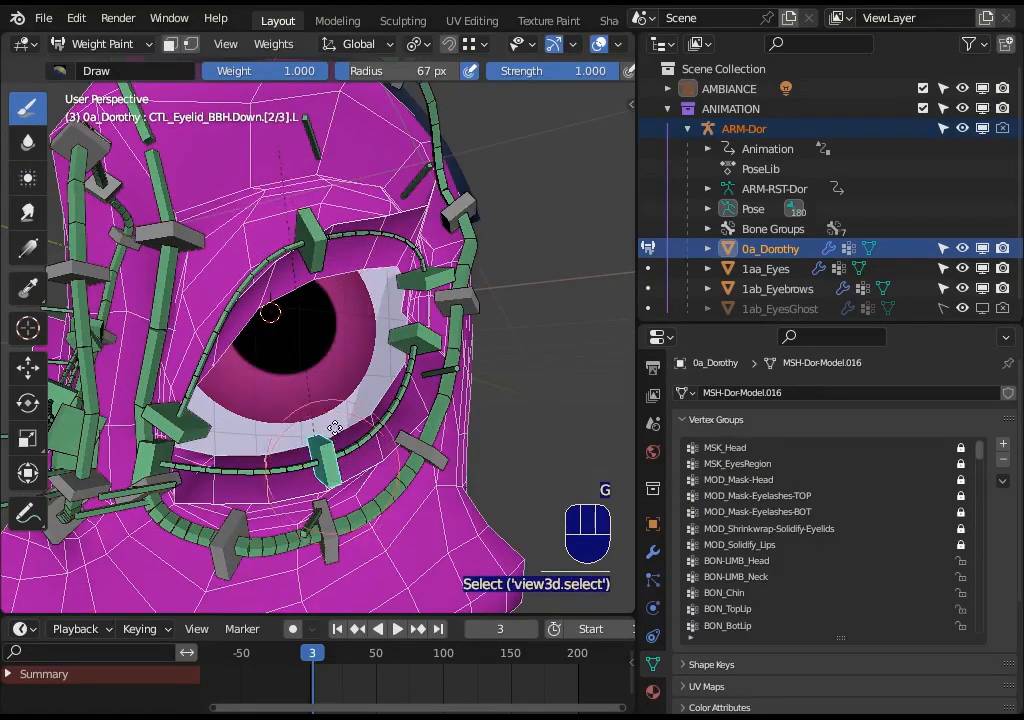
{"action": "key", "text": "g"}
{"action": "left_click", "coordinate": [312, 335]}
{"action": "left_click", "coordinate": [312, 335], "text": "ctrl"}
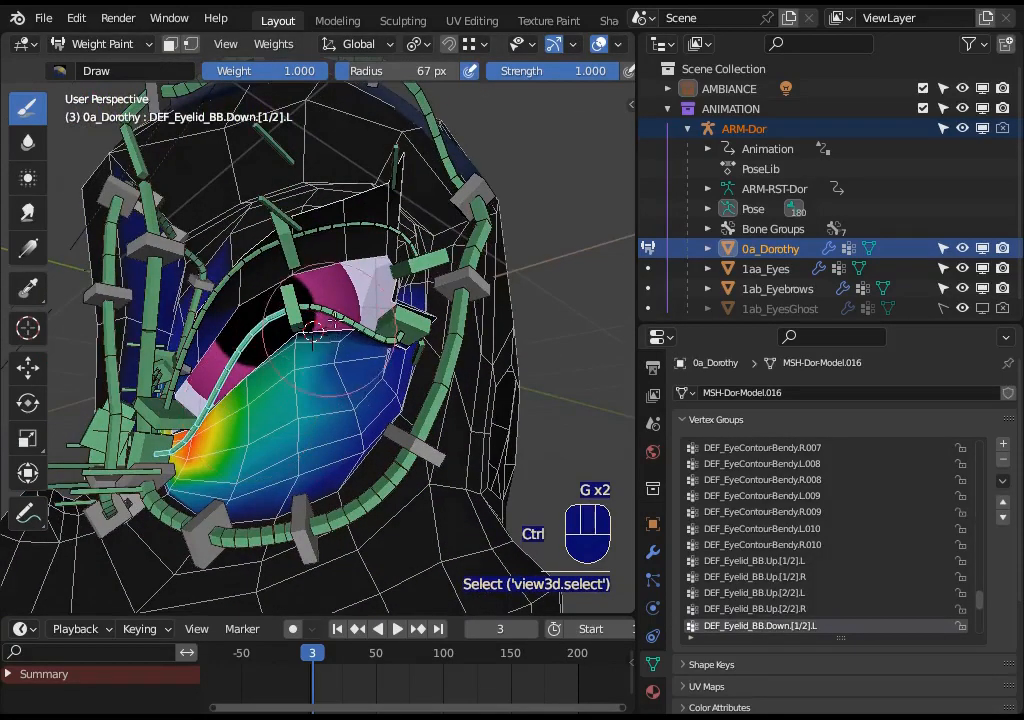
- Examine the lower eyelid deform bone weights after moving the handler
{"action": "middle_click_drag", "start_coordinate": [345, 304], "coordinate": [271, 202]}
{"action": "left_click", "coordinate": [305, 343], "text": "ctrl"}
{"action": "left_click", "coordinate": [282, 394], "text": "ctrl"}
{"action": "left_click", "coordinate": [283, 285], "text": "ctrl"}
{"action": "left_click", "coordinate": [283, 285], "text": "ctrl"}
{"action": "middle_click_drag", "start_coordinate": [347, 199], "coordinate": [288, 212]}
{"action": "left_click", "coordinate": [370, 232], "text": "ctrl"}
{"action": "middle_click_drag", "start_coordinate": [373, 166], "coordinate": [315, 245]}
{"action": "left_click", "coordinate": [340, 358], "text": "ctrl"}
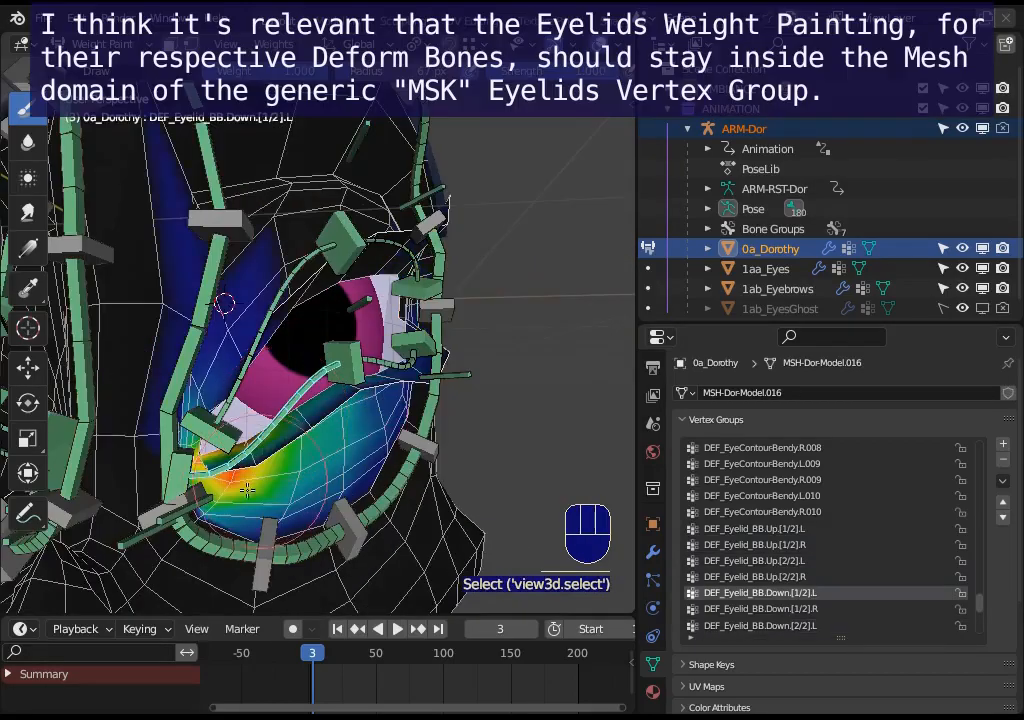
{"action": "middle_click_drag", "start_coordinate": [188, 388], "coordinate": [269, 422]}
{"action": "middle_click_drag", "start_coordinate": [225, 288], "coordinate": [195, 300]}
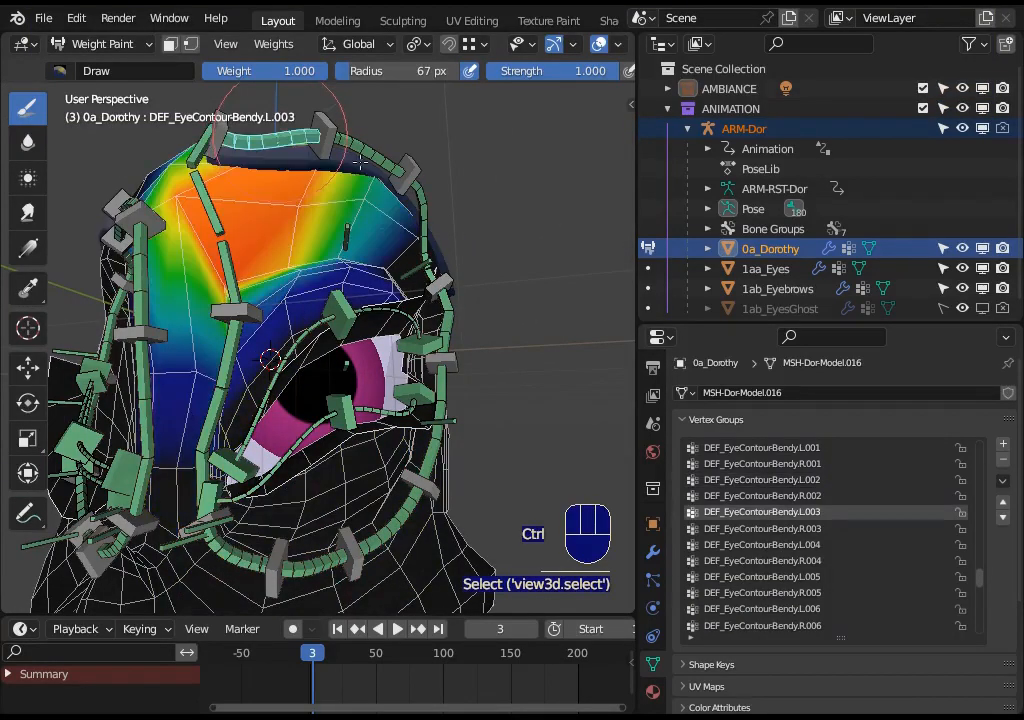
- Inspect how the eye-contour deform bone weights extend into the eyelid region
{"action": "left_click", "coordinate": [455, 415], "text": "ctrl"}
{"action": "left_click", "coordinate": [437, 412], "text": "ctrl"}
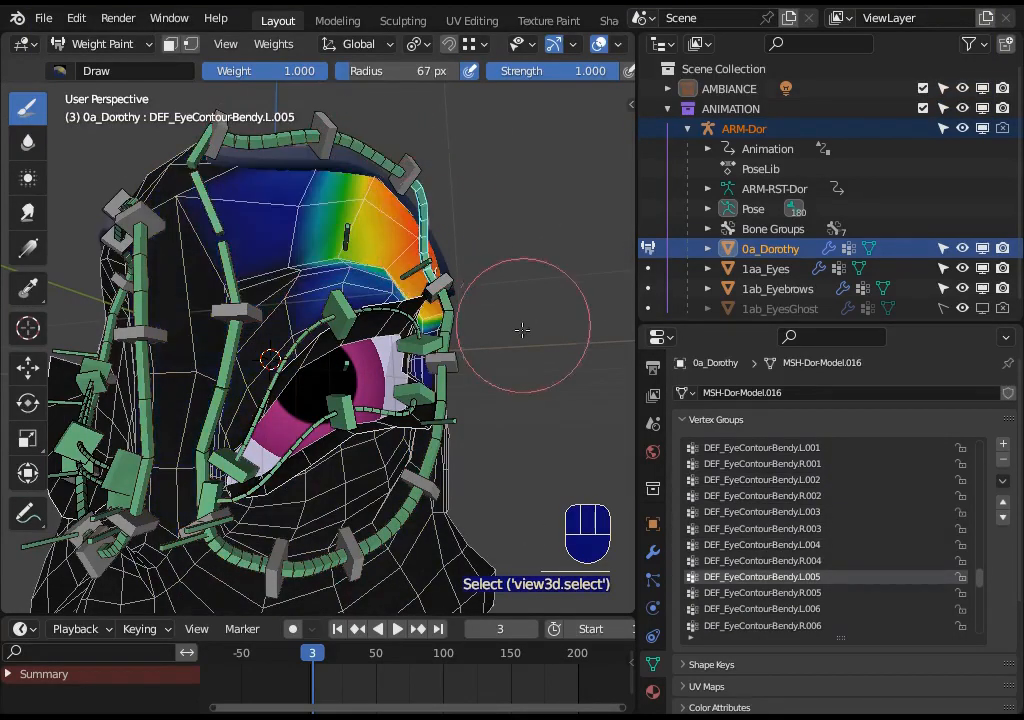
{"action": "middle_click_drag", "start_coordinate": [522, 330], "coordinate": [445, 330]}
{"action": "left_click", "coordinate": [474, 384], "text": "ctrl"}
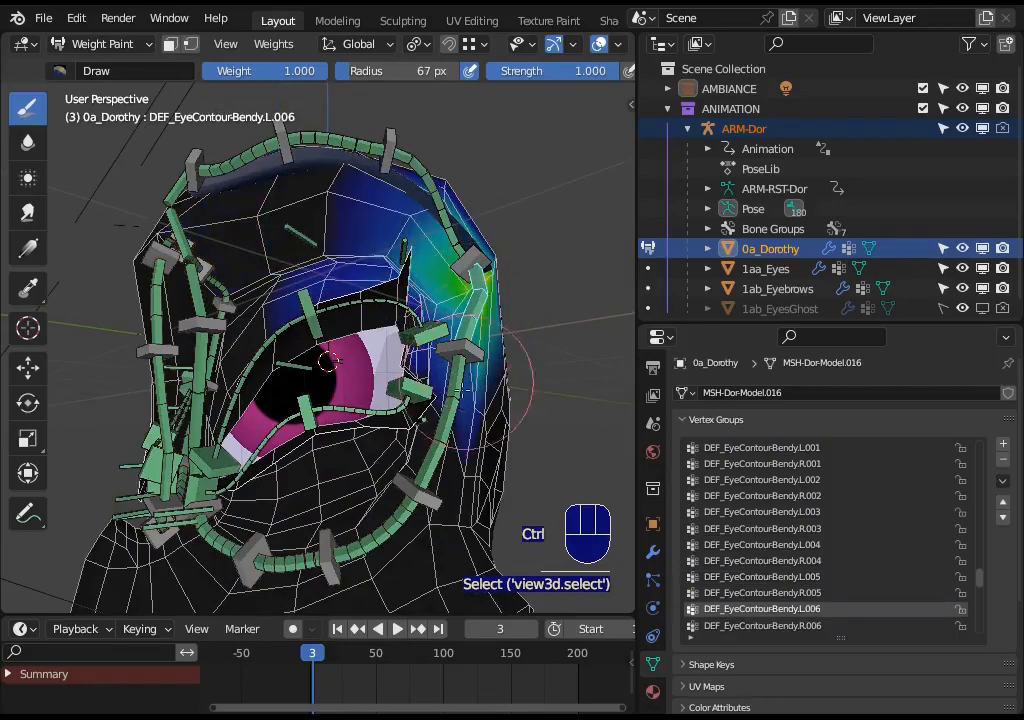
{"action": "left_click", "coordinate": [452, 416], "text": "ctrl"}
{"action": "left_click", "coordinate": [378, 538], "text": "ctrl"}
{"action": "left_click", "coordinate": [288, 561], "text": "ctrl"}
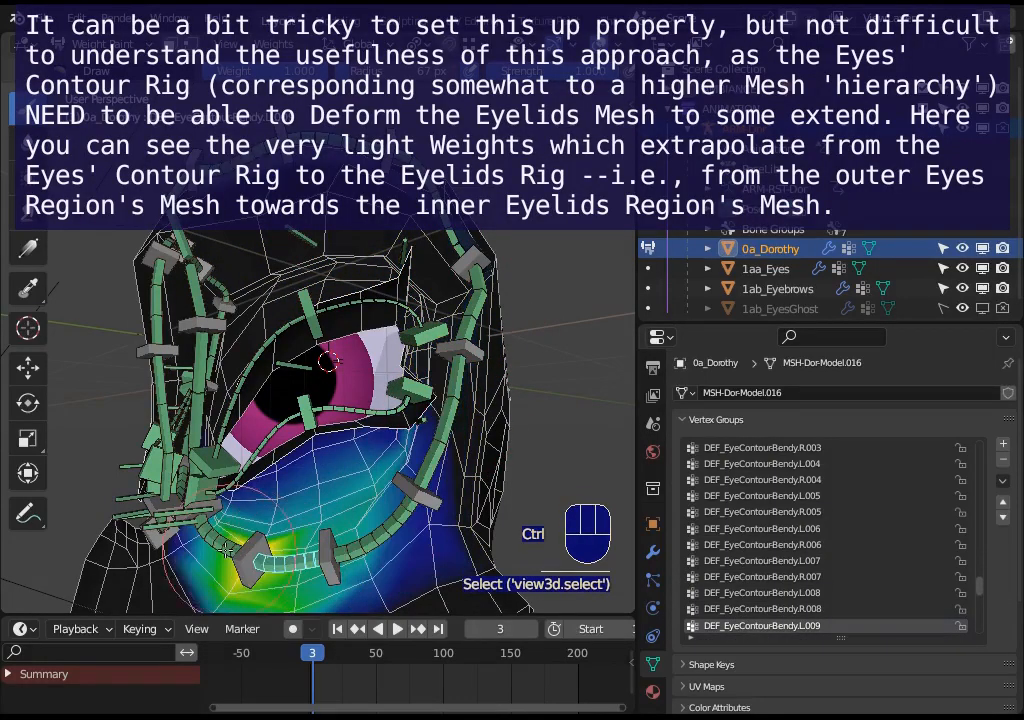
{"action": "left_click", "coordinate": [225, 549], "text": "ctrl"}
{"action": "middle_click_drag", "start_coordinate": [226, 549], "coordinate": [318, 549]}
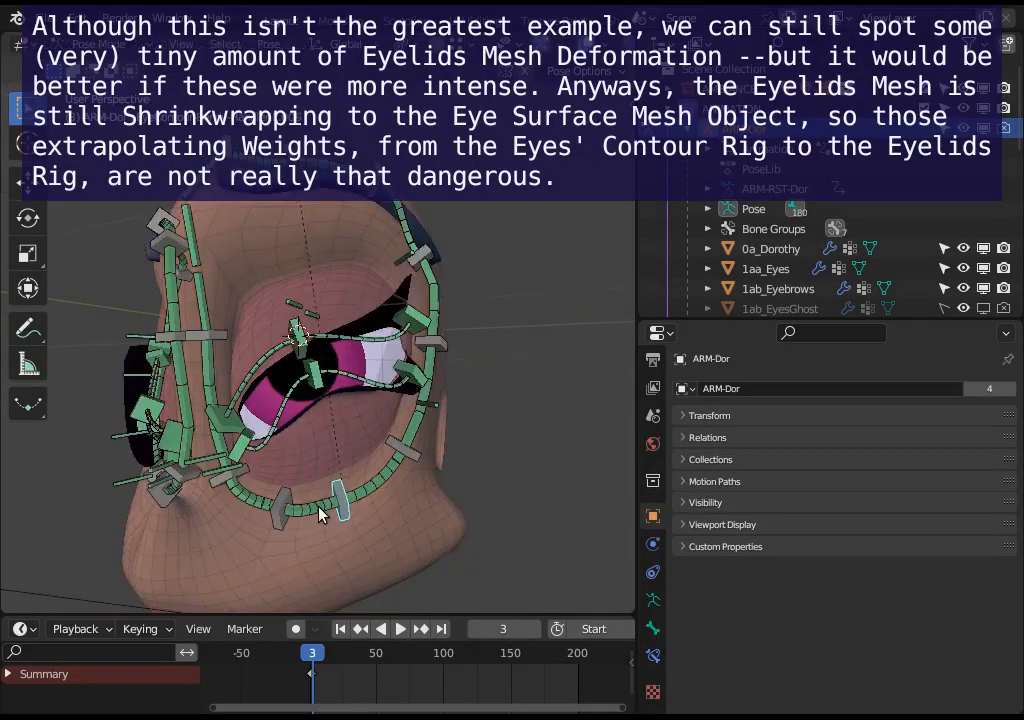
- Move the upper eyelid handler CTL_Eyelid_BBH.Up.[1/3].L and review the eyelash mask vertex groups
{"action": "left_click_drag", "start_coordinate": [287, 457], "coordinate": [294, 462]}
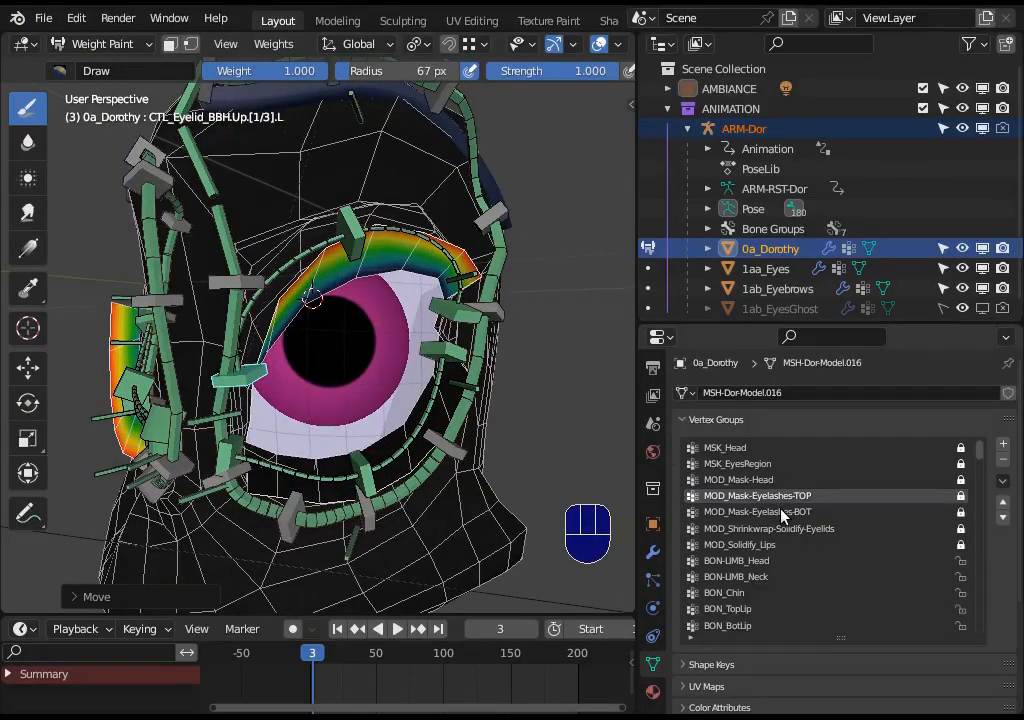
{"action": "left_click", "coordinate": [783, 513]}
{"action": "left_click", "coordinate": [786, 495]}
{"action": "middle_click_drag", "start_coordinate": [330, 335], "coordinate": [390, 396]}
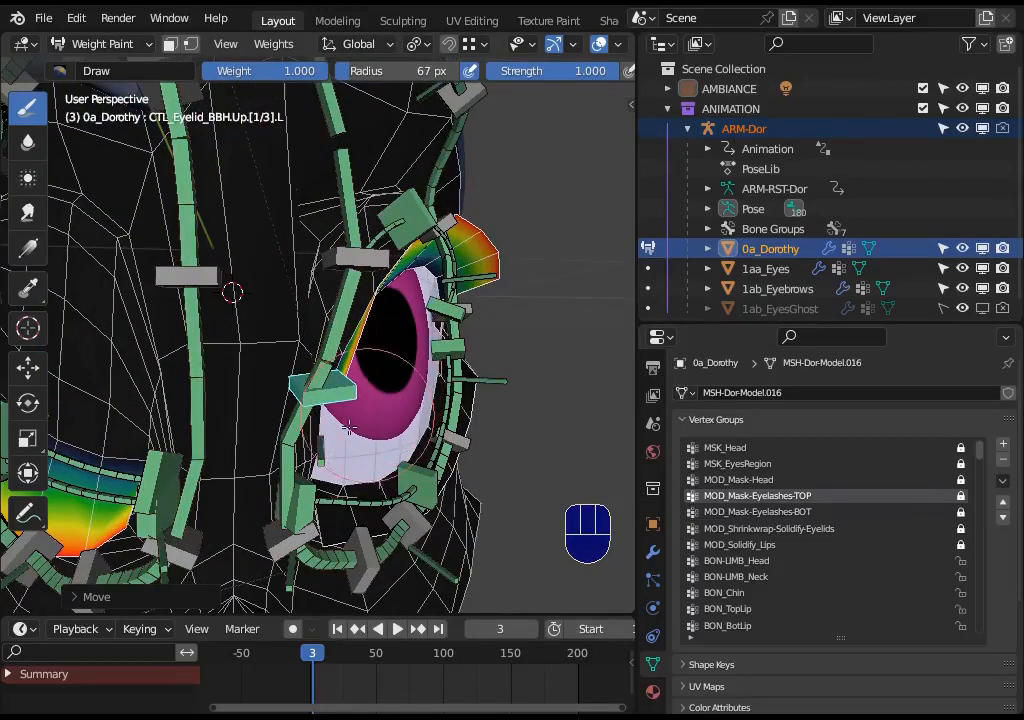
{"action": "left_click", "coordinate": [440, 200], "text": "ctrl"}
{"action": "middle_click_drag", "start_coordinate": [440, 200], "coordinate": [353, 177]}
{"action": "left_click", "coordinate": [346, 128], "text": "ctrl"}
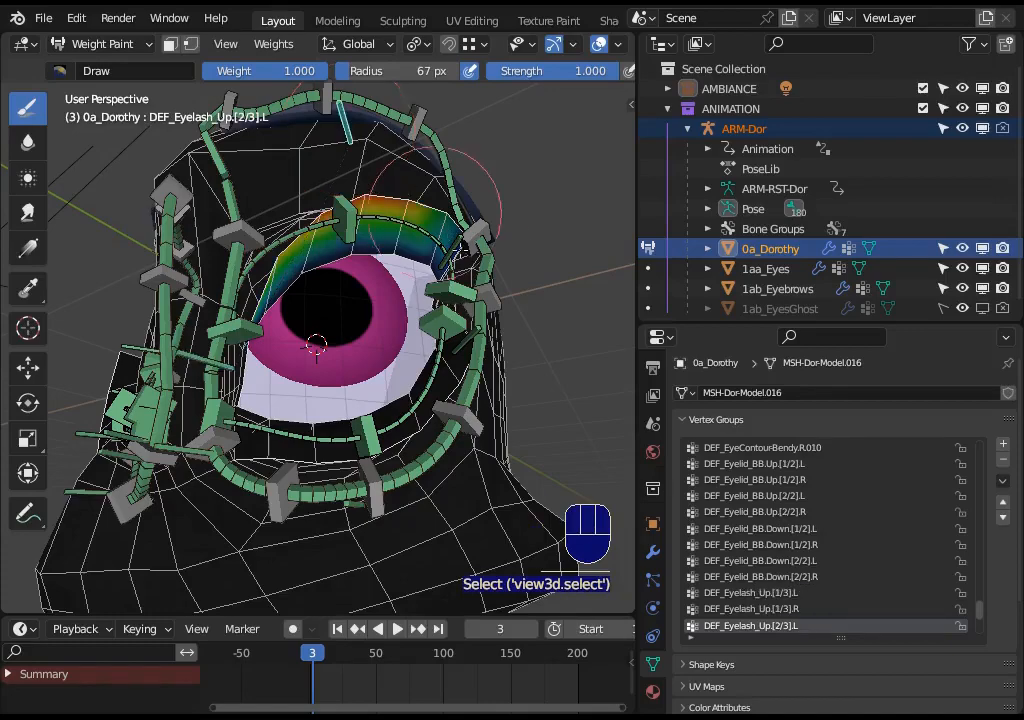
- Inspect the lower and upper eyelash deform bone weights and select the armature object
{"action": "left_click", "coordinate": [452, 249], "text": "ctrl"}
{"action": "left_click", "coordinate": [293, 499], "text": "ctrl"}
{"action": "middle_click_drag", "start_coordinate": [285, 445], "coordinate": [285, 530]}
{"action": "left_click", "coordinate": [358, 540], "text": "ctrl"}
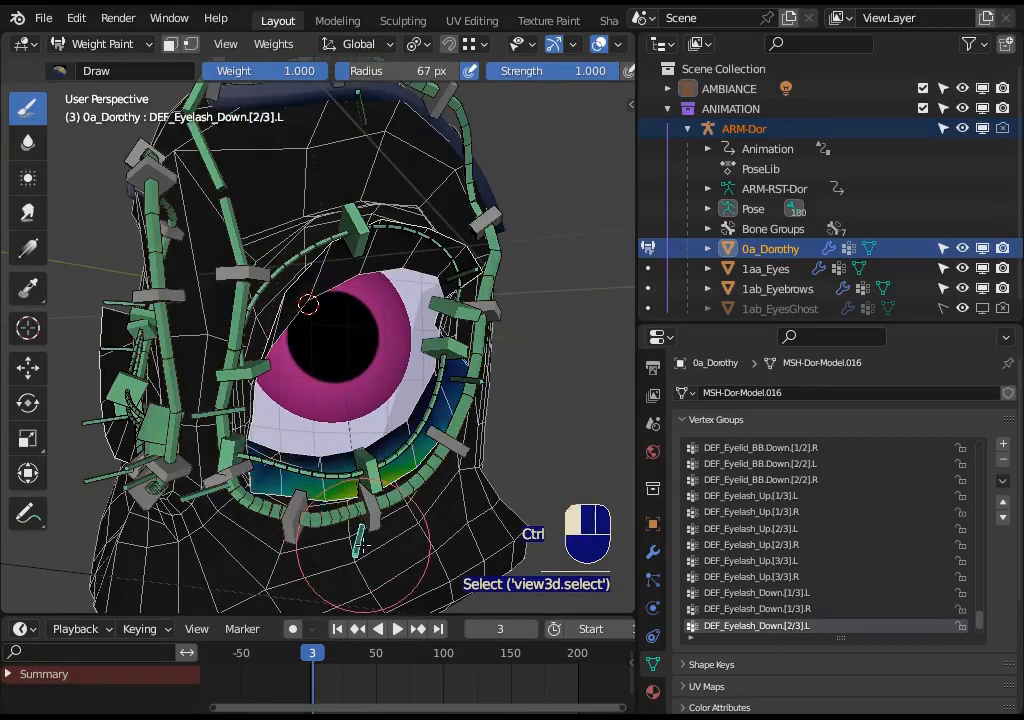
{"action": "left_click", "coordinate": [463, 379], "text": "ctrl"}
{"action": "left_click", "coordinate": [228, 411], "text": "ctrl"}
{"action": "middle_click_drag", "start_coordinate": [236, 403], "coordinate": [218, 437]}
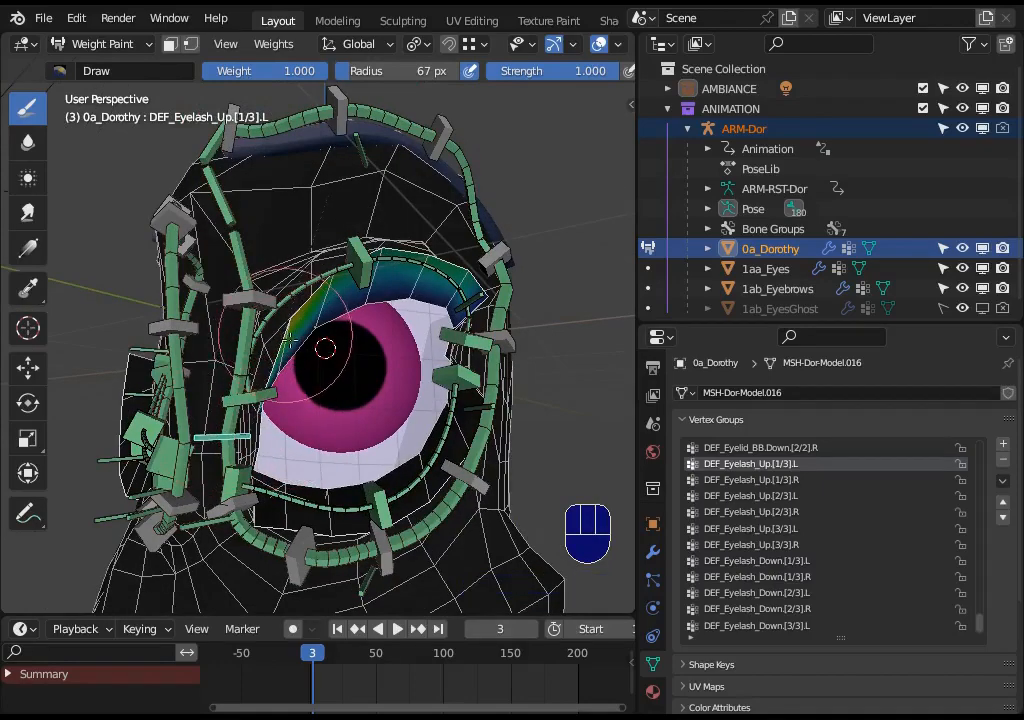
{"action": "middle_click_drag", "start_coordinate": [296, 346], "coordinate": [373, 285]}
{"action": "left_click", "coordinate": [371, 195], "text": "ctrl"}
{"action": "middle_click_drag", "start_coordinate": [368, 238], "coordinate": [351, 307]}
{"action": "mouse_move", "coordinate": [318, 348]}
{"action": "middle_mouse_down"}
{"action": "mouse_move", "coordinate": [370, 348]}
{"action": "mouse_move", "coordinate": [405, 320]}
{"action": "mouse_move", "coordinate": [395, 285]}
{"action": "mouse_move", "coordinate": [380, 330]}
{"action": "mouse_move", "coordinate": [420, 520]}
{"action": "middle_mouse_up"}
{"action": "left_click", "coordinate": [371, 349], "text": "ctrl"}
{"action": "left_click", "coordinate": [420, 520], "text": "ctrl"}
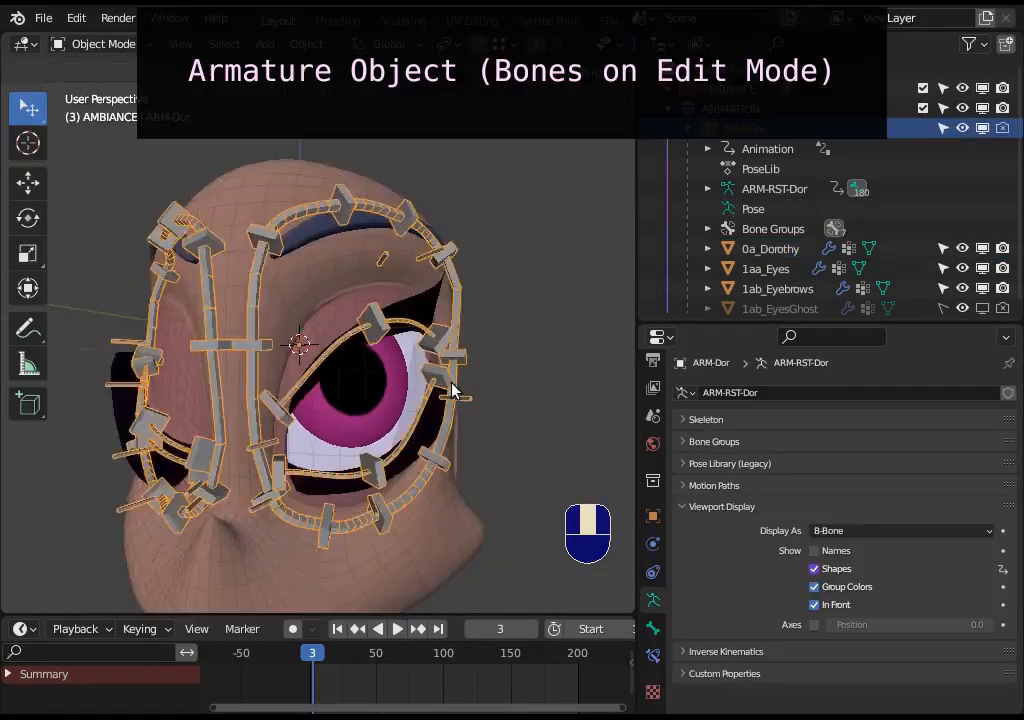
{"action": "middle_click_drag", "start_coordinate": [452, 390], "coordinate": [402, 414]}
{"action": "left_click", "coordinate": [365, 370]}
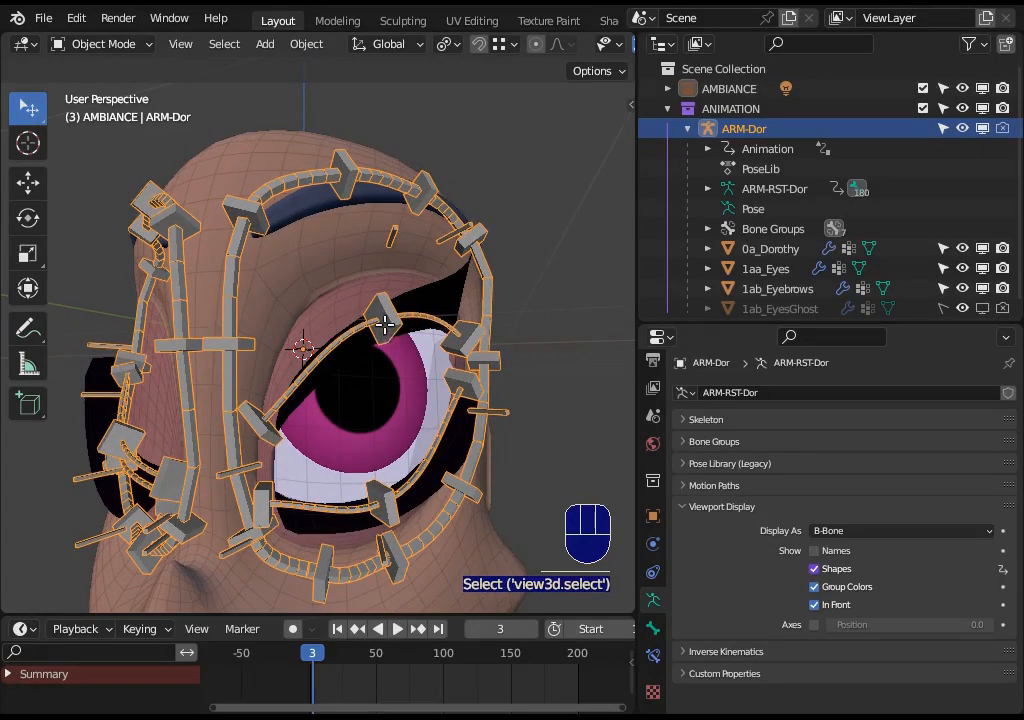
- Enter the armature's Edit Mode, deselect all bones and circle-select the eye-contour bones
{"action": "key", "text": "Tab"}
{"action": "key", "text": "alt+a"}
{"action": "middle_click_drag", "start_coordinate": [238, 354], "coordinate": [183, 235]}
{"action": "key", "text": "c"}
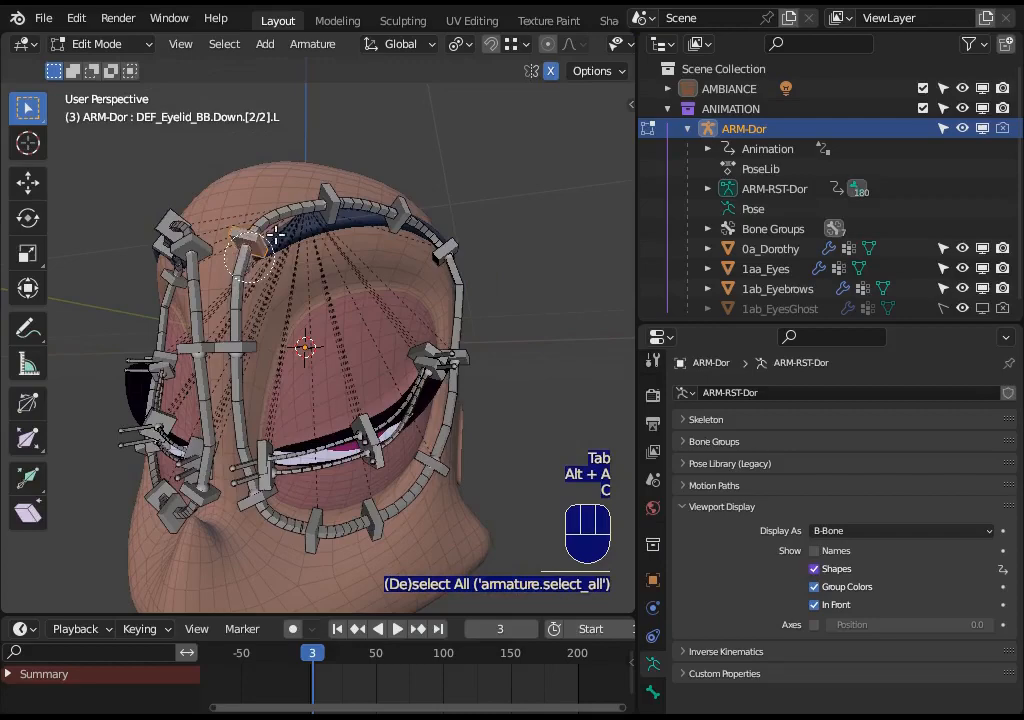
{"action": "mouse_move", "coordinate": [275, 235]}
{"action": "left_mouse_down"}
{"action": "mouse_move", "coordinate": [411, 226]}
{"action": "mouse_move", "coordinate": [469, 347]}
{"action": "mouse_move", "coordinate": [458, 415]}
{"action": "mouse_move", "coordinate": [431, 476]}
{"action": "mouse_move", "coordinate": [313, 530]}
{"action": "mouse_move", "coordinate": [262, 515]}
{"action": "mouse_move", "coordinate": [235, 460]}
{"action": "mouse_move", "coordinate": [237, 330]}
{"action": "left_mouse_up"}
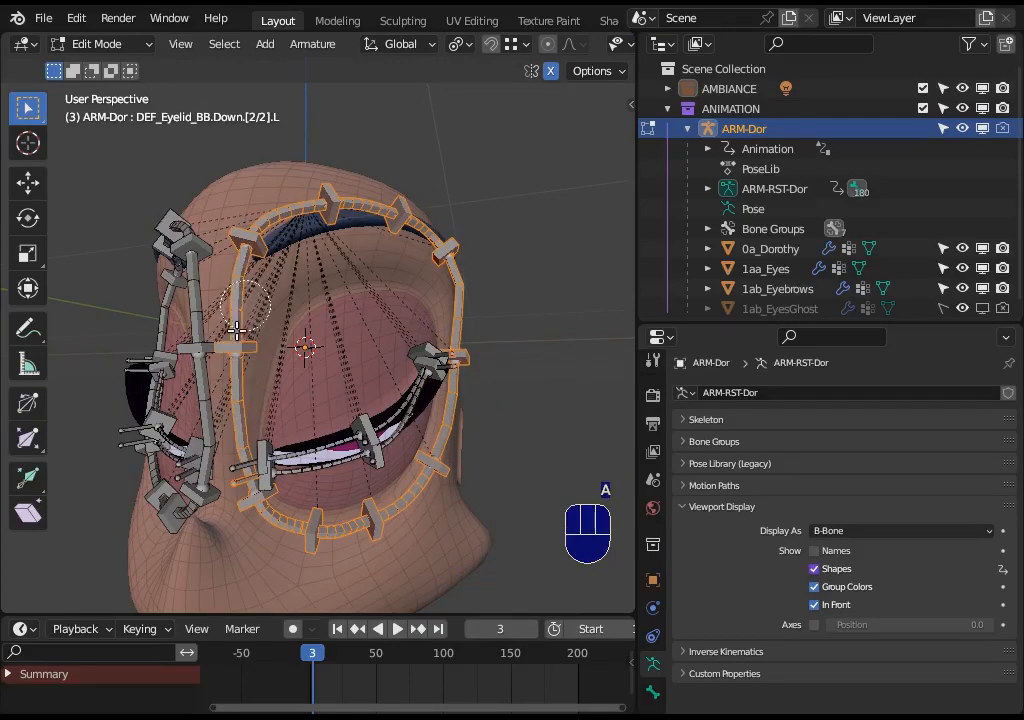
- Select an eye-contour bendy handler and review the Bendy Bones start and end handle settings of the eye-contour deform bone
{"action": "middle_click_drag", "start_coordinate": [237, 330], "coordinate": [195, 336]}
{"action": "key", "text": "alt+a"}
{"action": "left_click", "coordinate": [275, 495]}
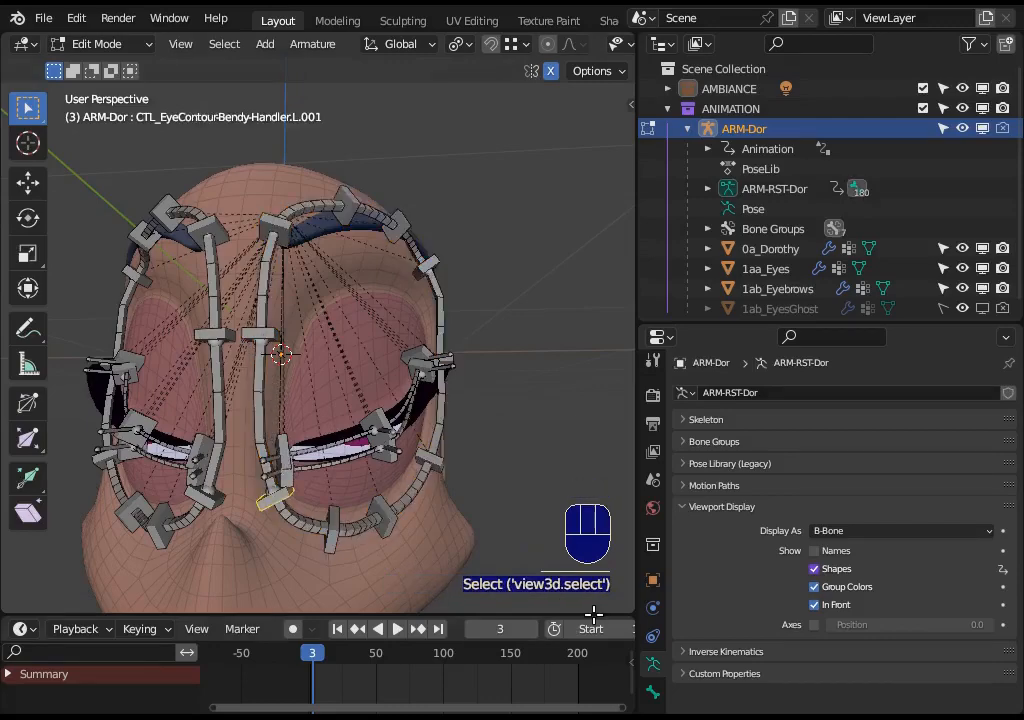
{"action": "left_click", "coordinate": [653, 692]}
{"action": "left_click", "coordinate": [718, 441]}
{"action": "scroll", "coordinate": [761, 531], "scroll_direction": "down", "scroll_amount": 6}
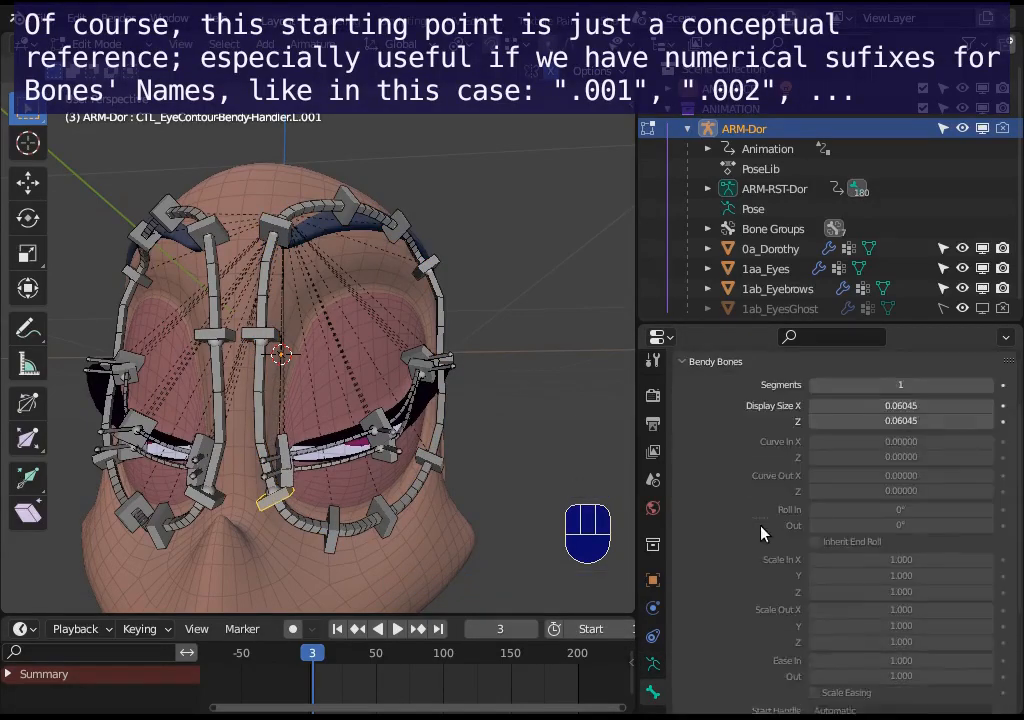
{"action": "left_click", "coordinate": [261, 408]}
{"action": "left_click_drag", "start_coordinate": [636, 530], "coordinate": [548, 468]}
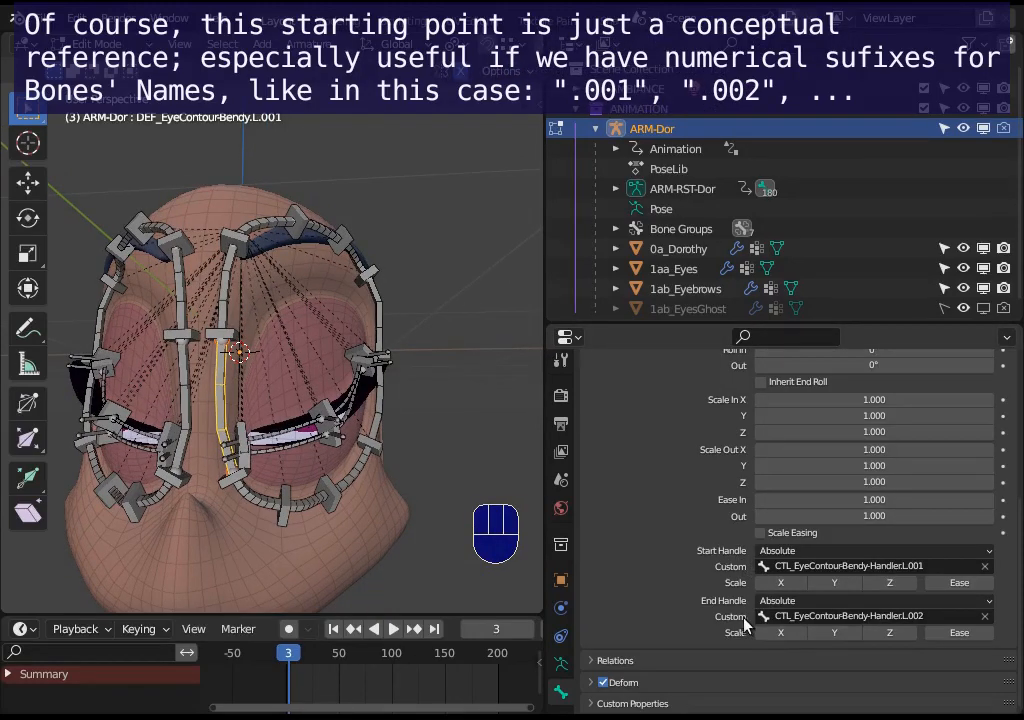
{"action": "scroll", "coordinate": [138, 391], "scroll_direction": "up", "scroll_amount": 4}
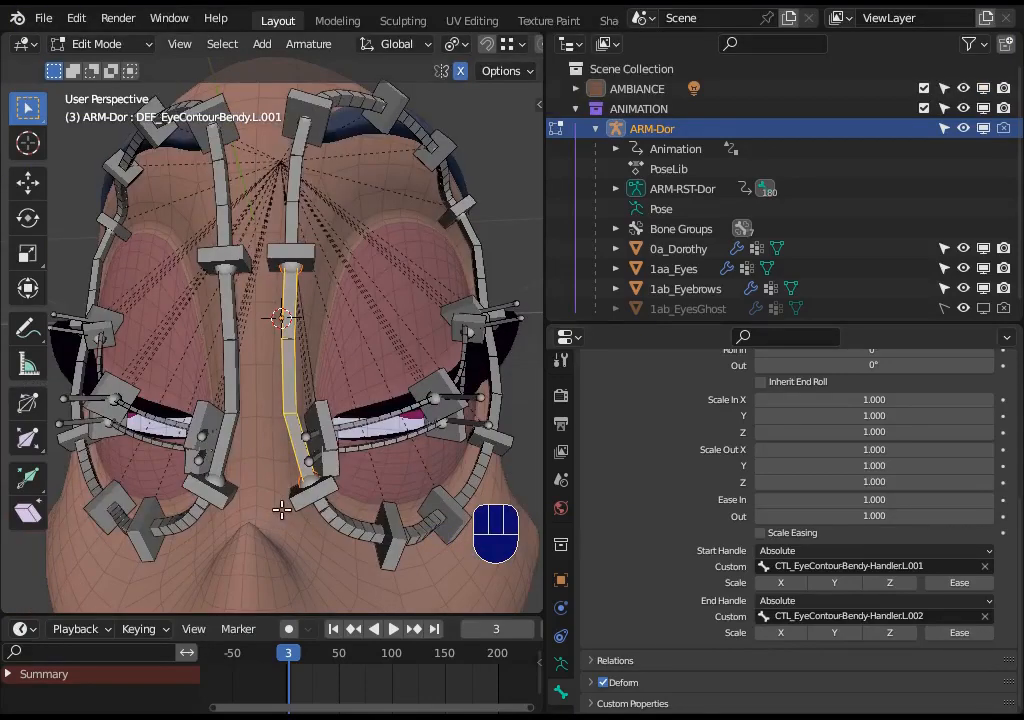
- Select and inspect the eye-contour and eyelid handler bones around the left eye in Edit Mode
{"action": "left_click", "coordinate": [298, 505]}
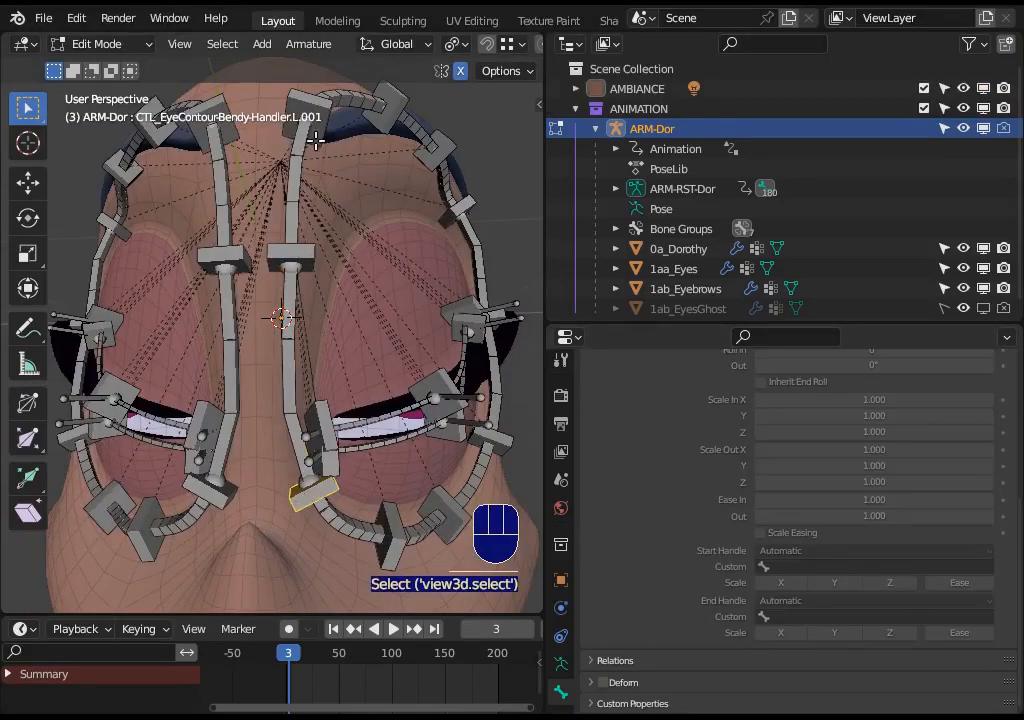
{"action": "left_click", "coordinate": [305, 255]}
{"action": "middle_click_drag", "start_coordinate": [317, 124], "coordinate": [259, 410]}
{"action": "key", "text": "alt+a"}
{"action": "left_click", "coordinate": [259, 410]}
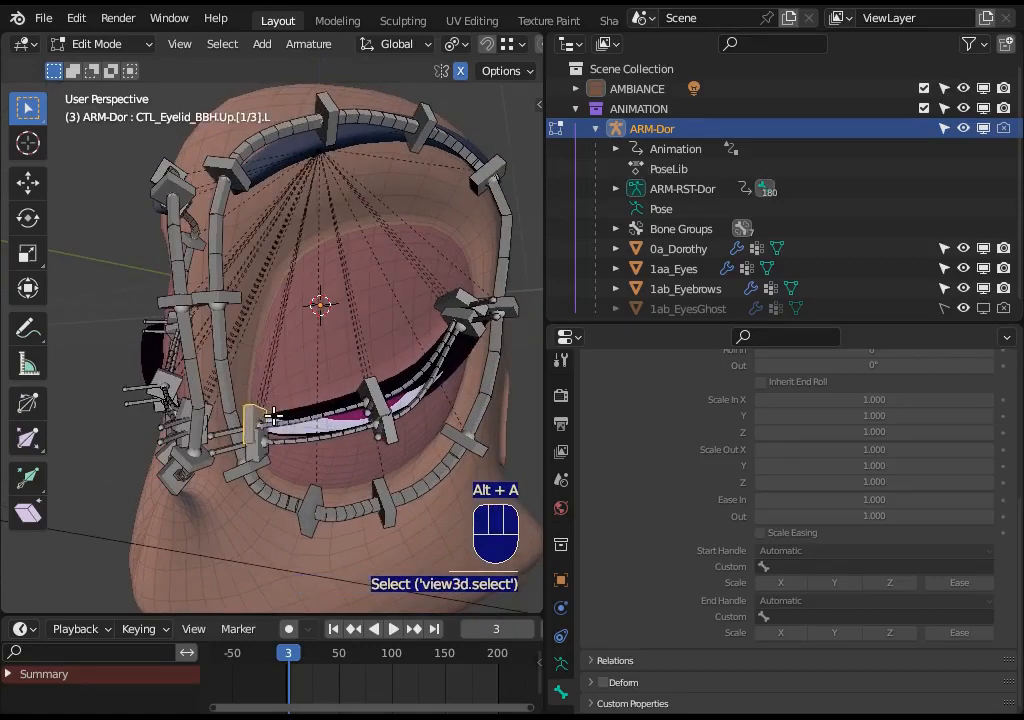
{"action": "left_click", "coordinate": [320, 436], "text": "shift"}
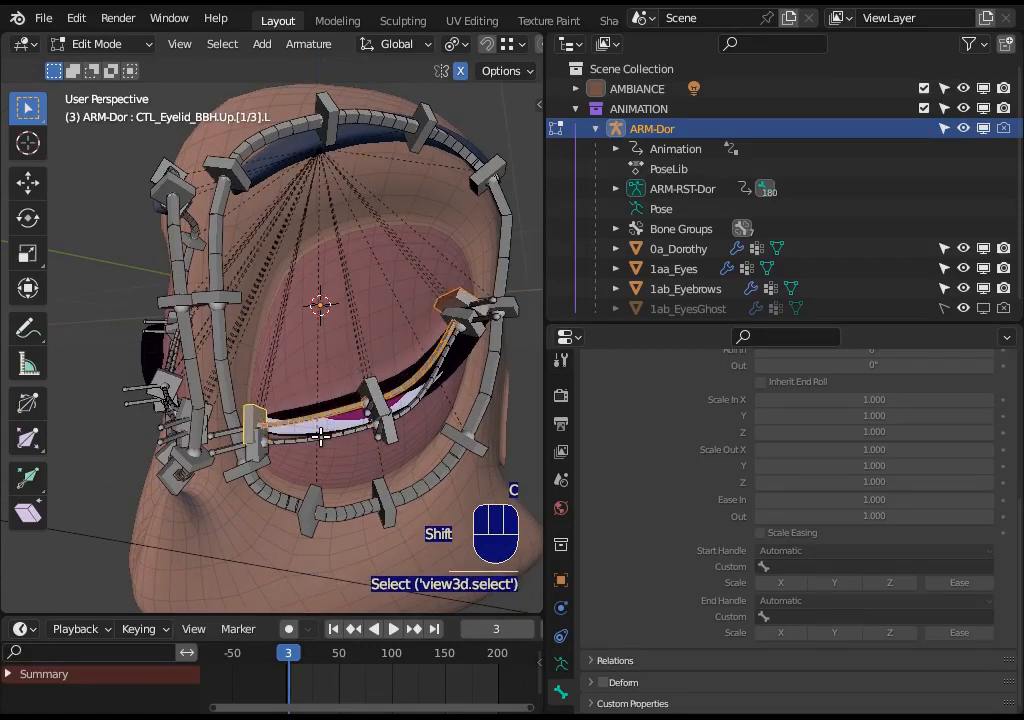
{"action": "key", "text": "alt+a"}
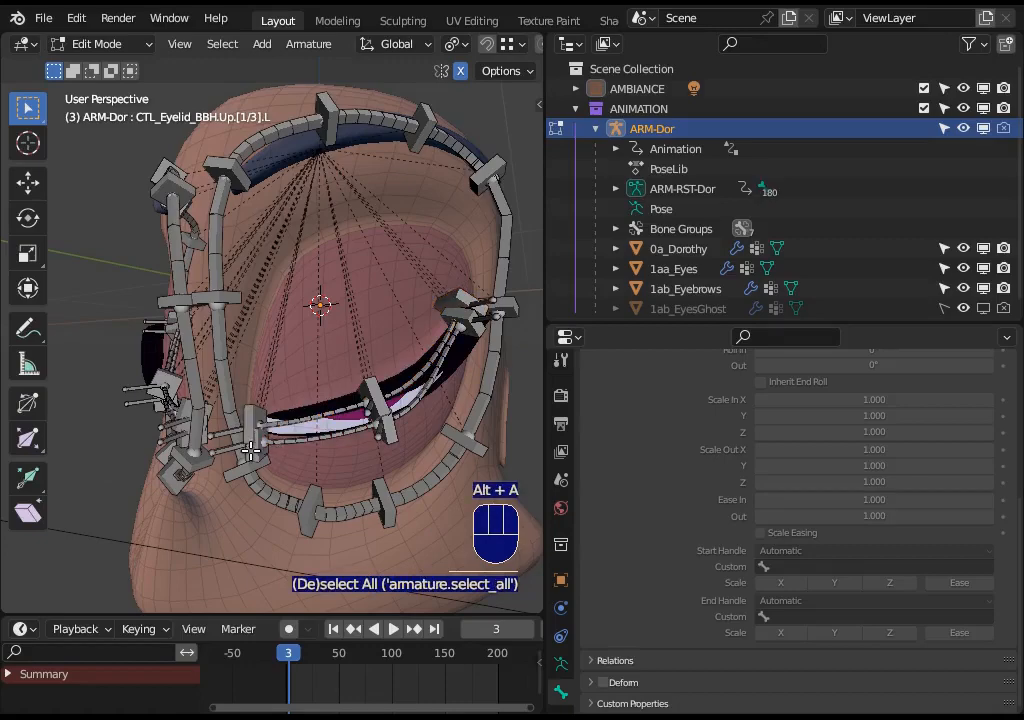
{"action": "left_click", "coordinate": [264, 443]}
{"action": "left_click", "coordinate": [378, 427], "text": "shift"}
{"action": "left_click", "coordinate": [410, 416], "text": "shift"}
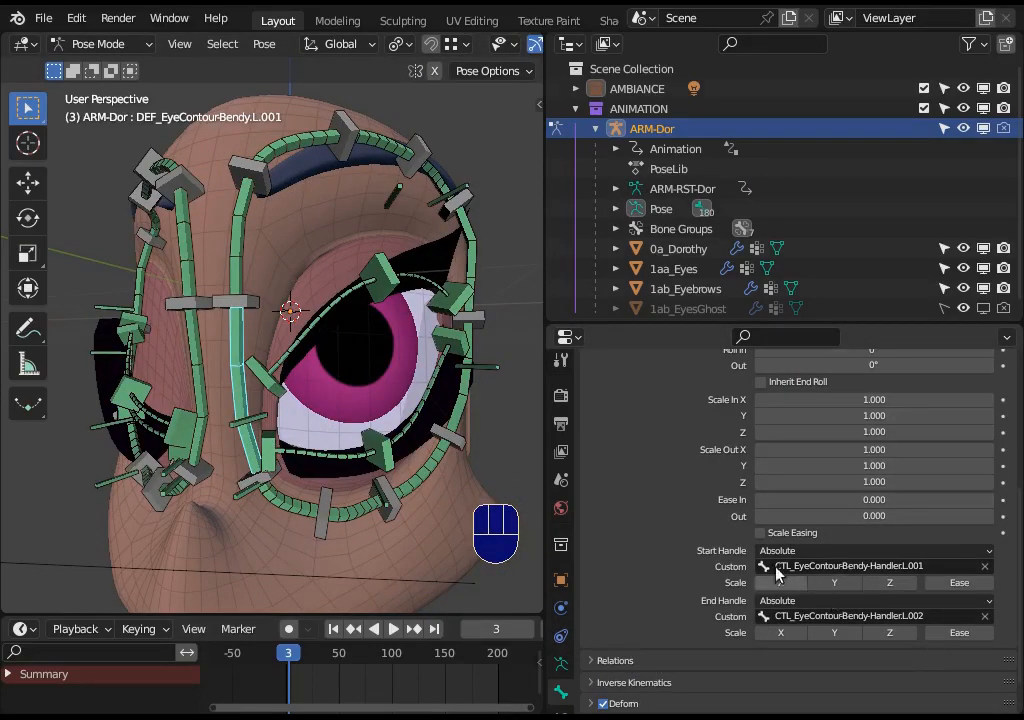
- Open the bone constraints and clear the rotation, location and scale of the selected eyelid control bones
{"action": "scroll", "coordinate": [562, 640], "scroll_direction": "down", "scroll_amount": 2}
{"action": "left_click", "coordinate": [563, 655]}
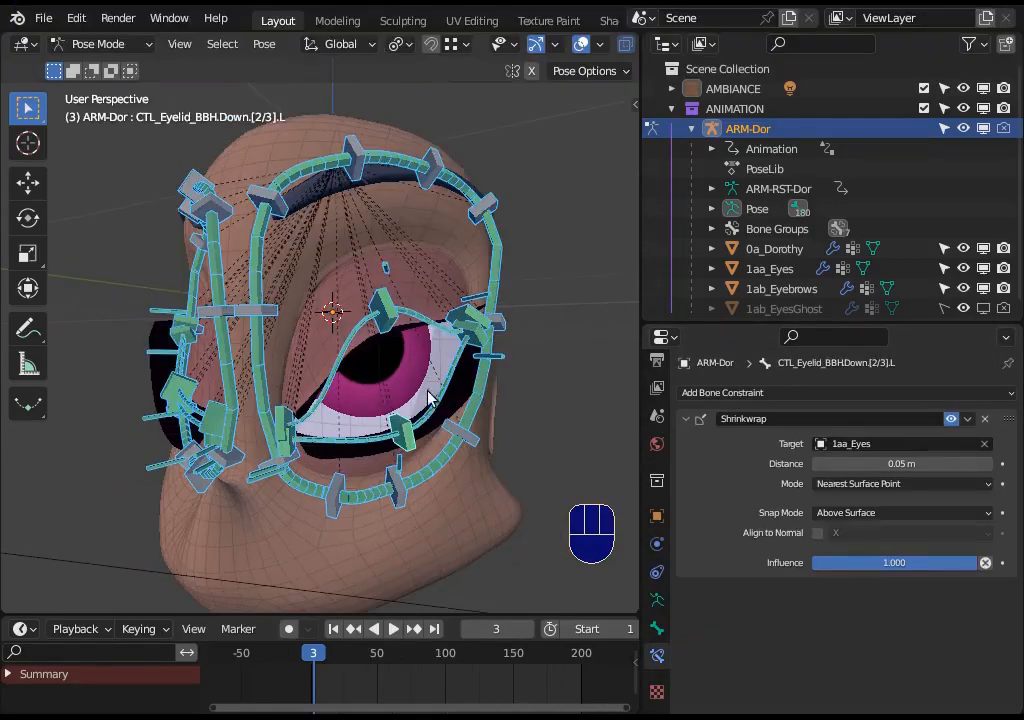
{"action": "key", "text": "alt+r"}
{"action": "key", "text": "alt+g"}
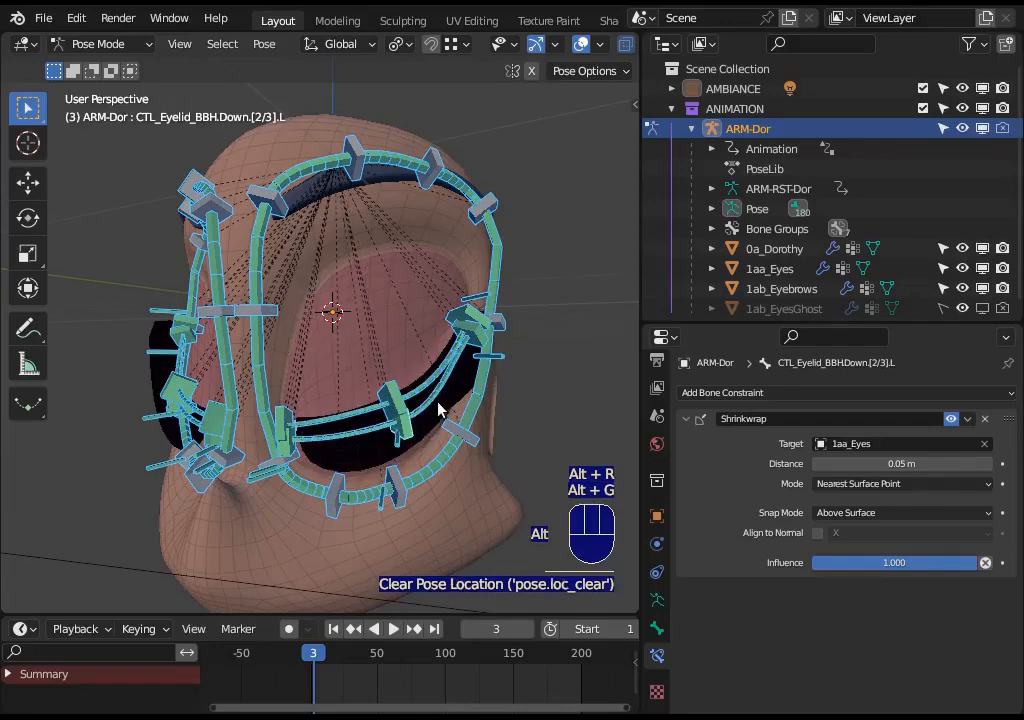
{"action": "key", "text": "alt+s"}
- Test-move the middle upper and lower eyelid handlers, then select all bones and clear their rotation and location
{"action": "left_click", "coordinate": [415, 418]}
{"action": "key", "text": "g"}
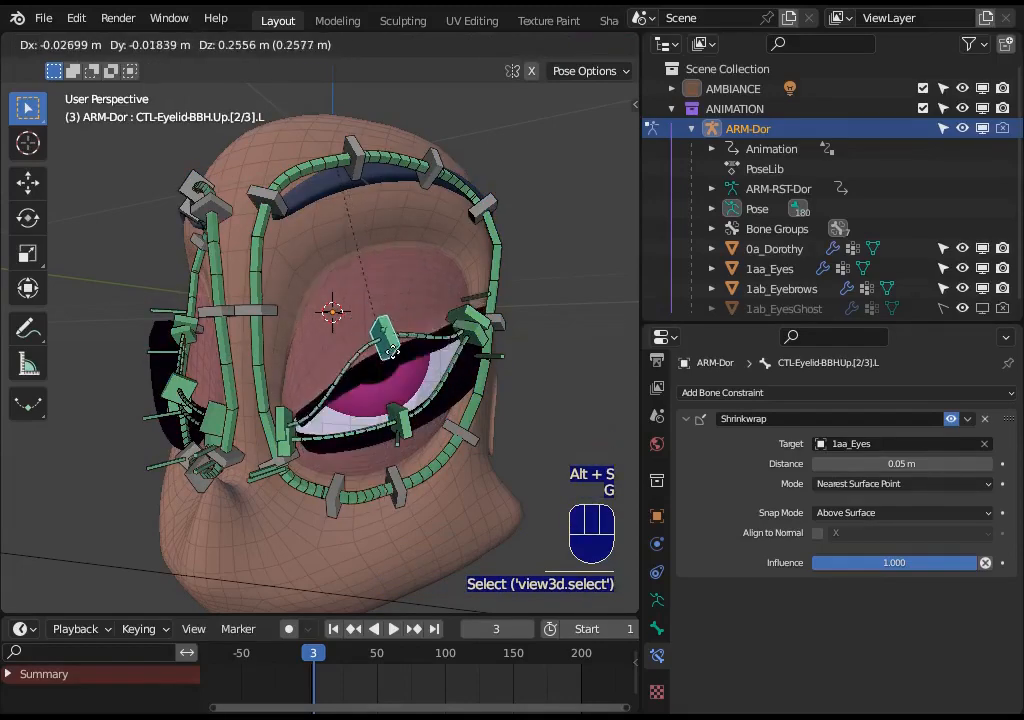
{"action": "left_click", "coordinate": [402, 362]}
{"action": "left_click", "coordinate": [402, 418]}
{"action": "key", "text": "g"}
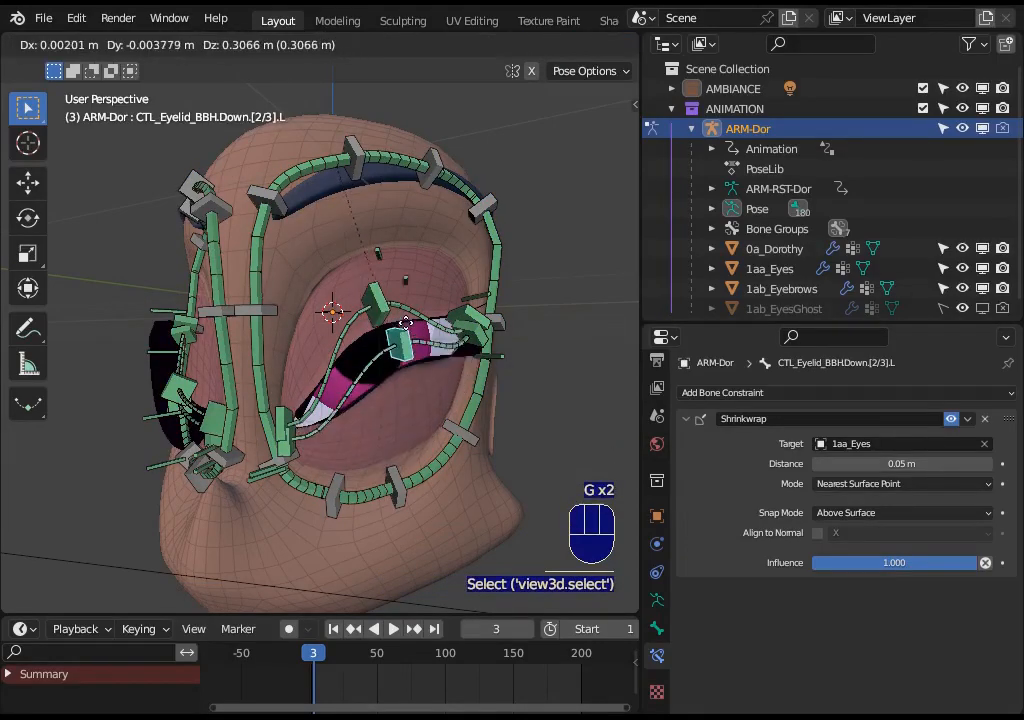
{"action": "left_click", "coordinate": [380, 316]}
{"action": "key", "text": "a"}
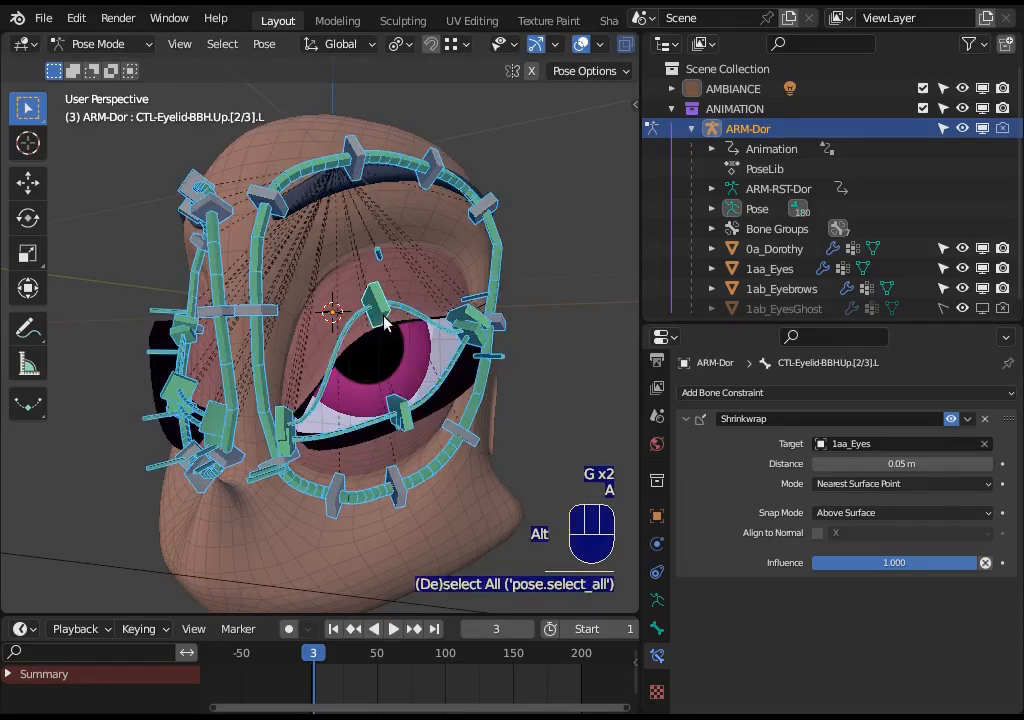
{"action": "key", "text": "alt+r"}
{"action": "key", "text": "alt+g"}
- Pull the upper middle eyelid handler down over the eye and move it back up
{"action": "left_click", "coordinate": [396, 401]}
{"action": "key", "text": "g"}
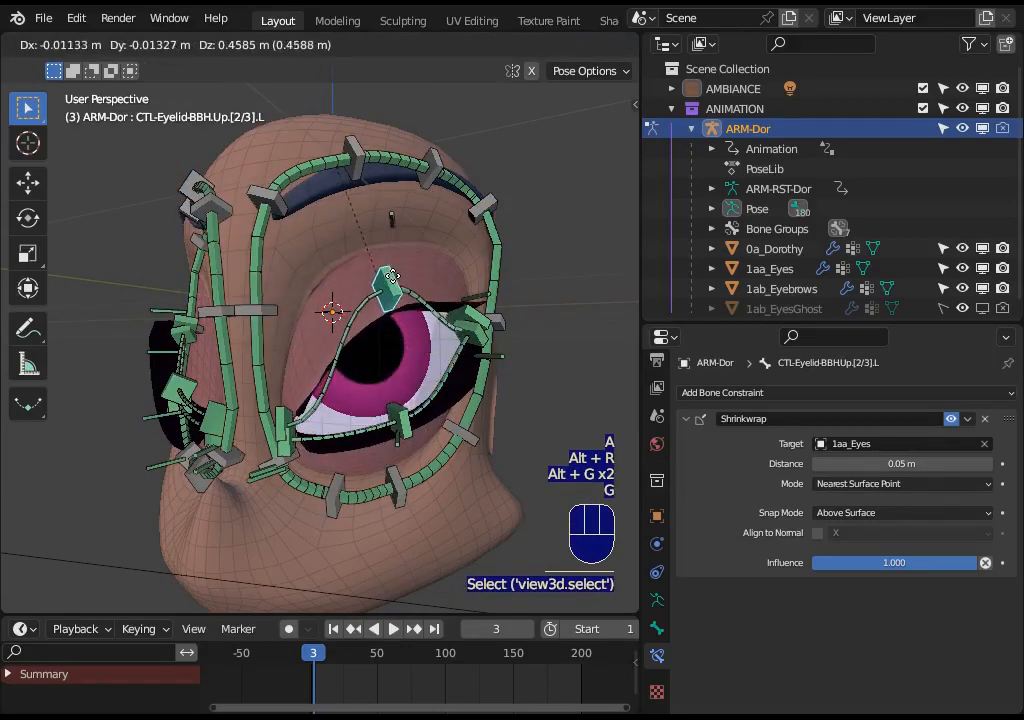
{"action": "left_click", "coordinate": [400, 312]}
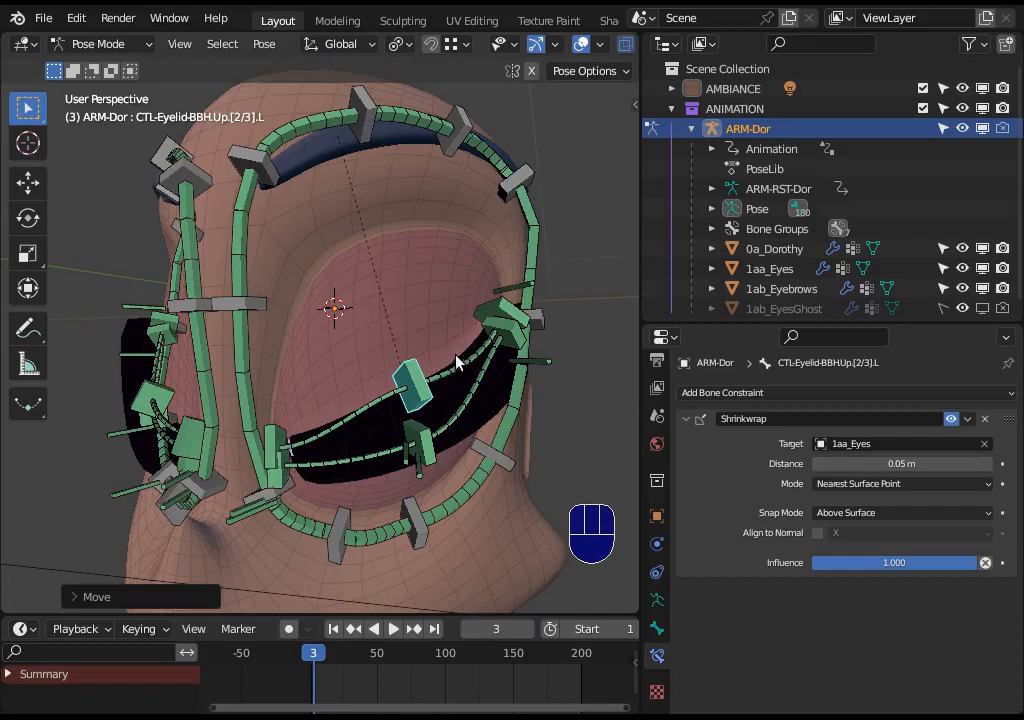
{"action": "key", "text": "g"}
{"action": "left_click", "coordinate": [508, 322]}
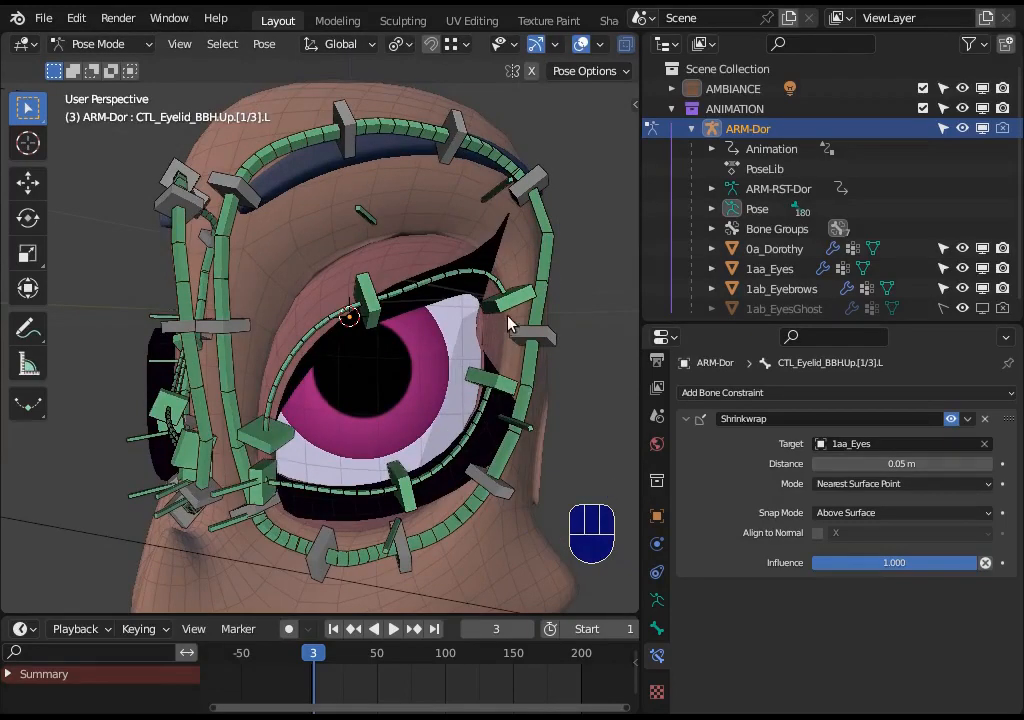
- Rotate and move the upper outer eyelid handler CTL_Eyelid_BBH.Up.[3/3].L
{"action": "left_click", "coordinate": [513, 318]}
{"action": "key", "text": "r"}
{"action": "key", "text": "g"}
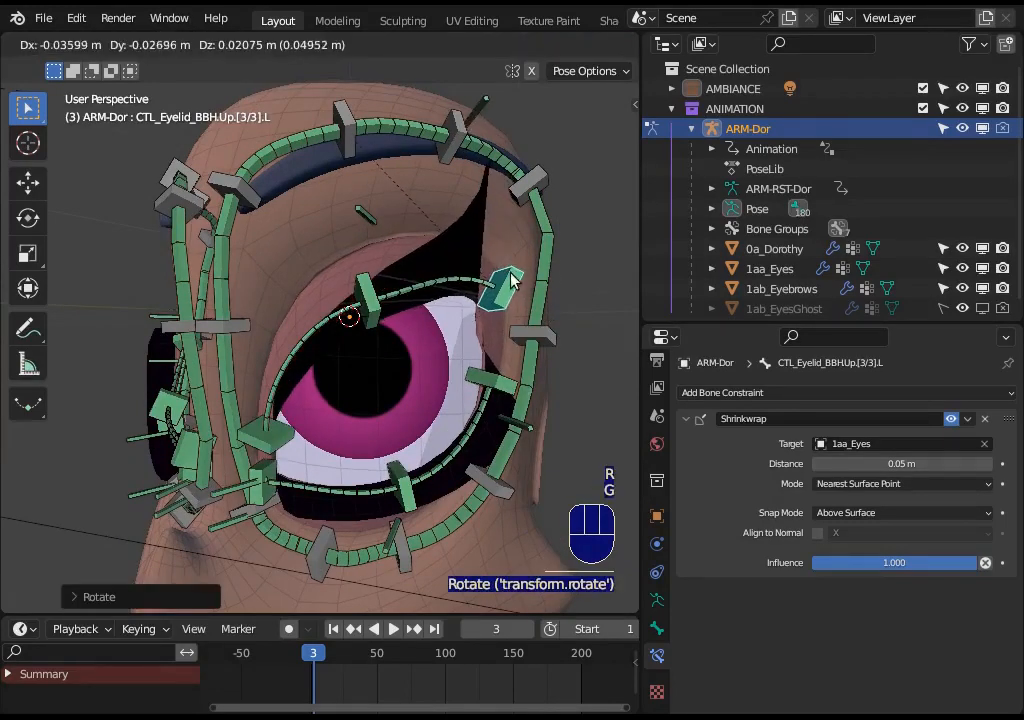
{"action": "left_click", "coordinate": [519, 296]}
{"action": "key", "text": "g"}
{"action": "left_click", "coordinate": [373, 341]}
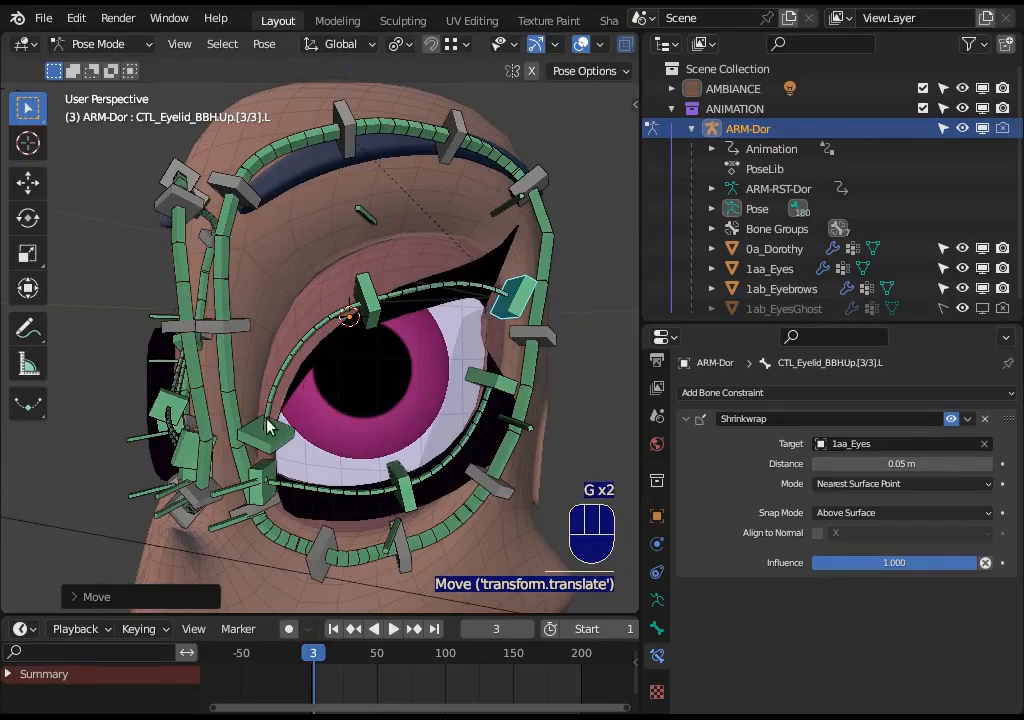
- Reposition the inner eyelid corner handler and raise the upper middle eyelid handler CTL-Eyelid-BBH.Up.[2/3].L
{"action": "left_click", "coordinate": [268, 428]}
{"action": "key", "text": "g"}
{"action": "left_click", "coordinate": [368, 331]}
{"action": "left_click", "coordinate": [366, 305]}
{"action": "key", "text": "g"}
{"action": "left_click", "coordinate": [357, 330]}
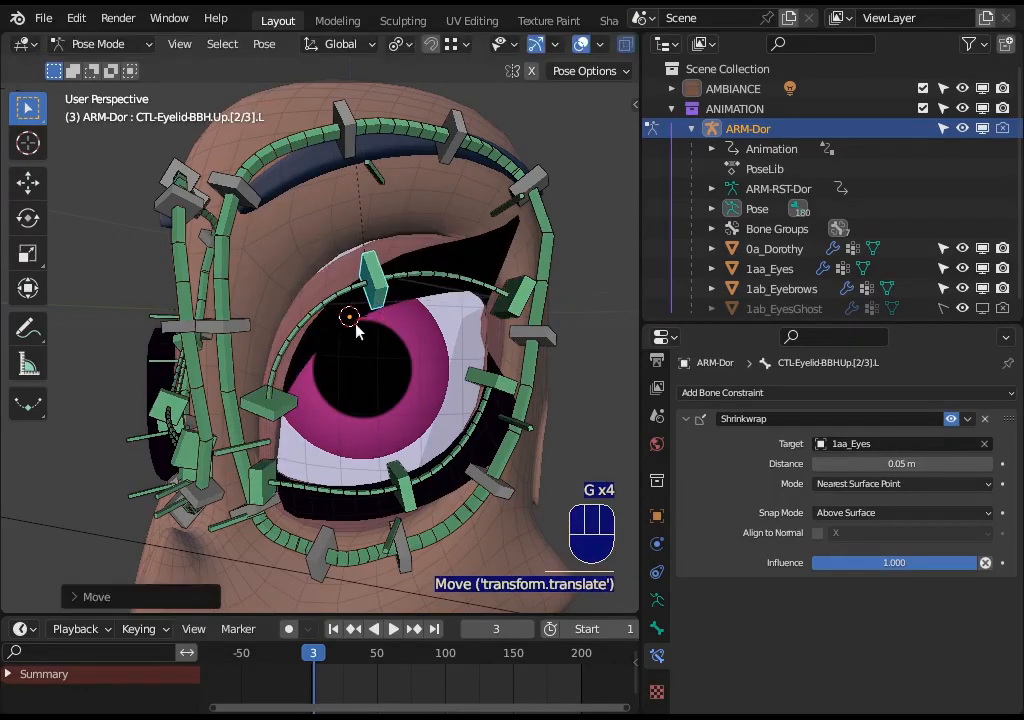
{"action": "key", "text": "g"}
{"action": "left_click", "coordinate": [295, 355]}
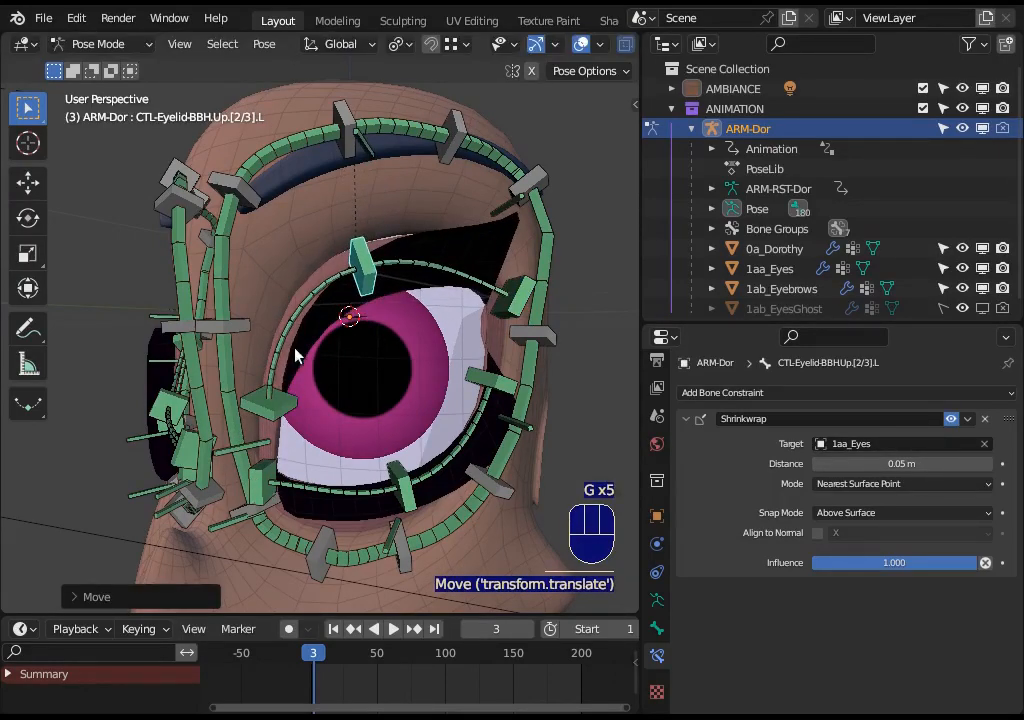
- Move and rotate the outer eyelid corner handler to reshape the eye's outer corner
{"action": "left_click", "coordinate": [500, 390]}
{"action": "key", "text": "g"}
{"action": "key", "text": "r"}
{"action": "left_click", "coordinate": [505, 388]}
{"action": "key", "text": "g"}
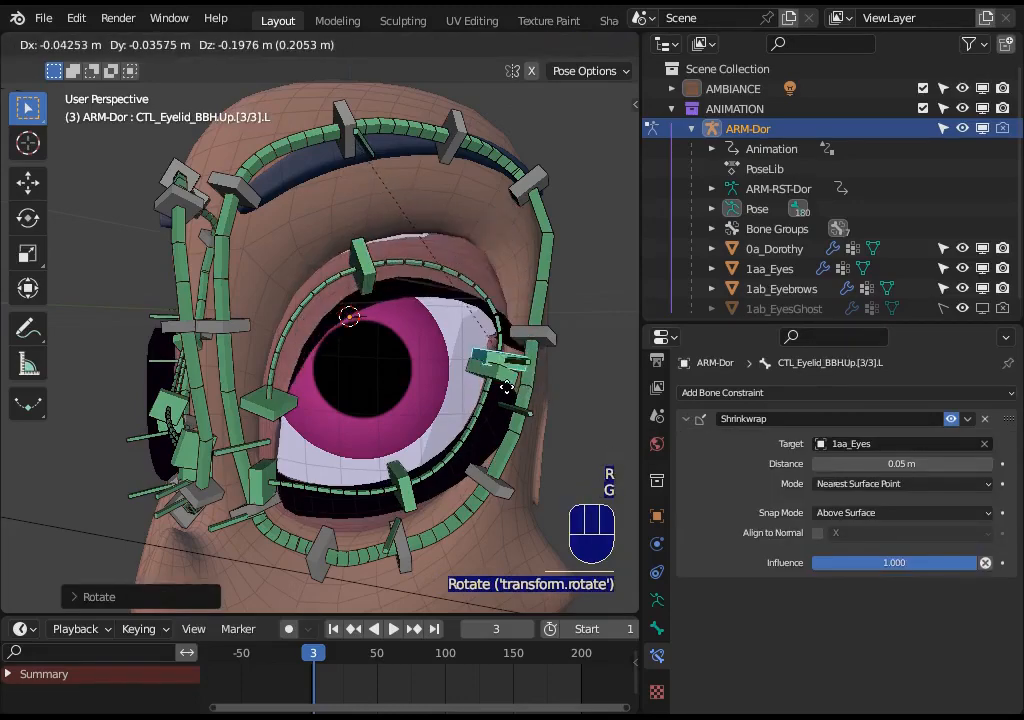
{"action": "left_click", "coordinate": [498, 405]}
- Move and rotate the upper inner eyelid handler CTL_Eyelid_BBH.Up.[1/3].L
{"action": "left_click", "coordinate": [267, 398]}
{"action": "key", "text": "g"}
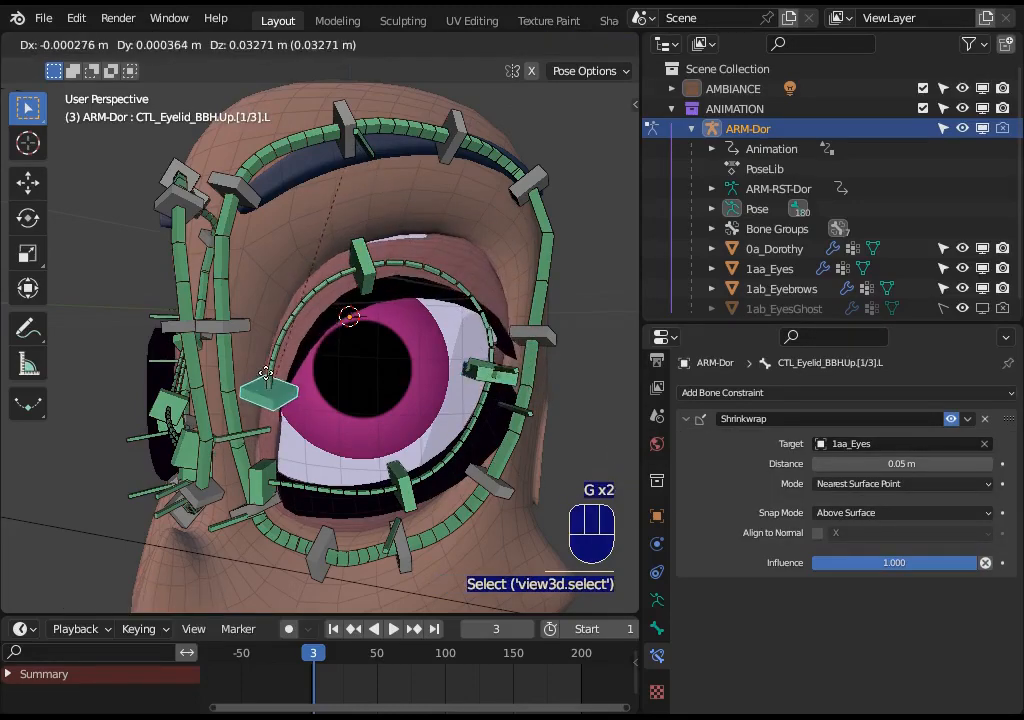
{"action": "left_click", "coordinate": [272, 362]}
{"action": "key", "text": "r"}
{"action": "left_click", "coordinate": [335, 373]}
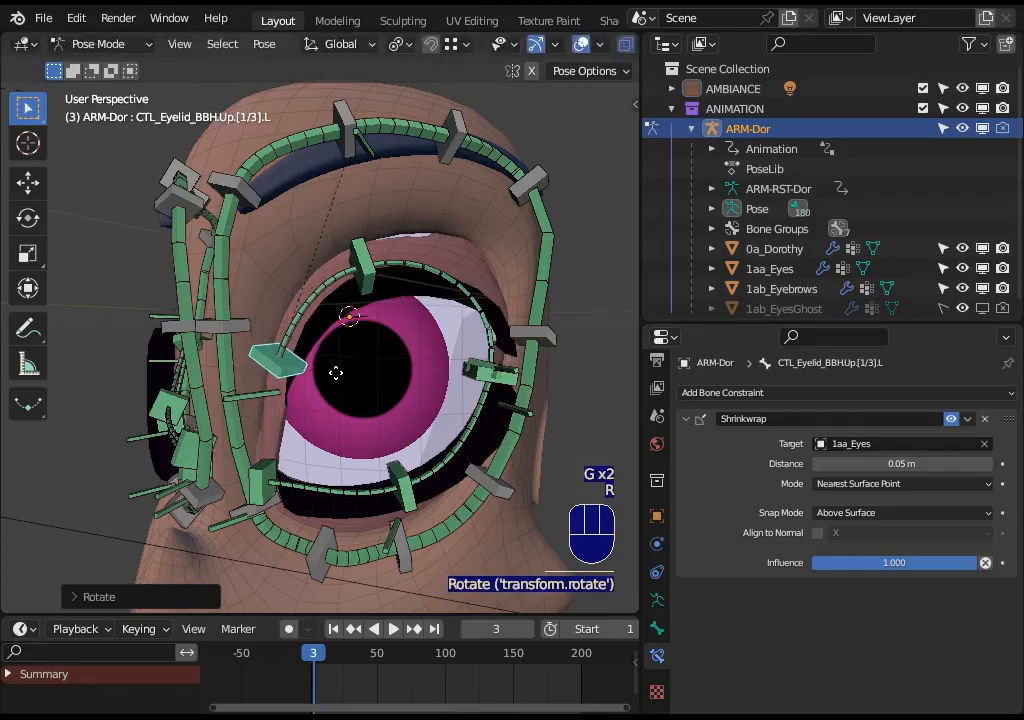
{"action": "key", "text": "g"}
{"action": "left_click", "coordinate": [334, 350]}
- Rotate the upper middle eyelid handler and move the lower outer handler CTL_Eyelid_BBH.Down.[3/3].L
{"action": "left_click", "coordinate": [363, 284]}
{"action": "key", "text": "r"}
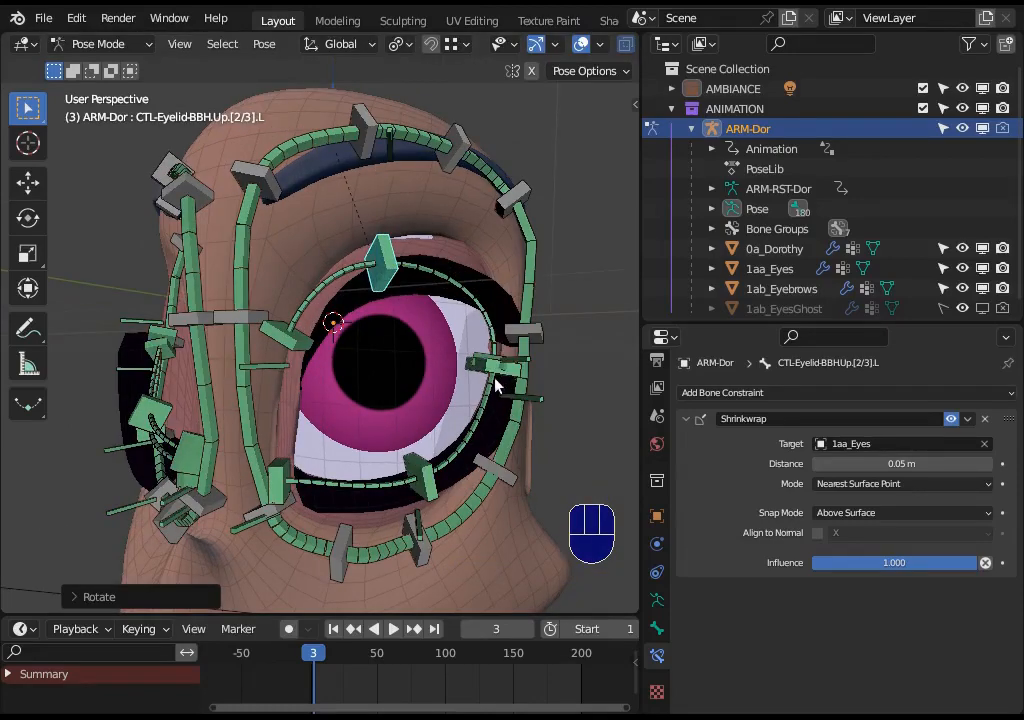
{"action": "middle_click_drag", "start_coordinate": [293, 432], "coordinate": [491, 354]}
{"action": "left_click", "coordinate": [488, 362]}
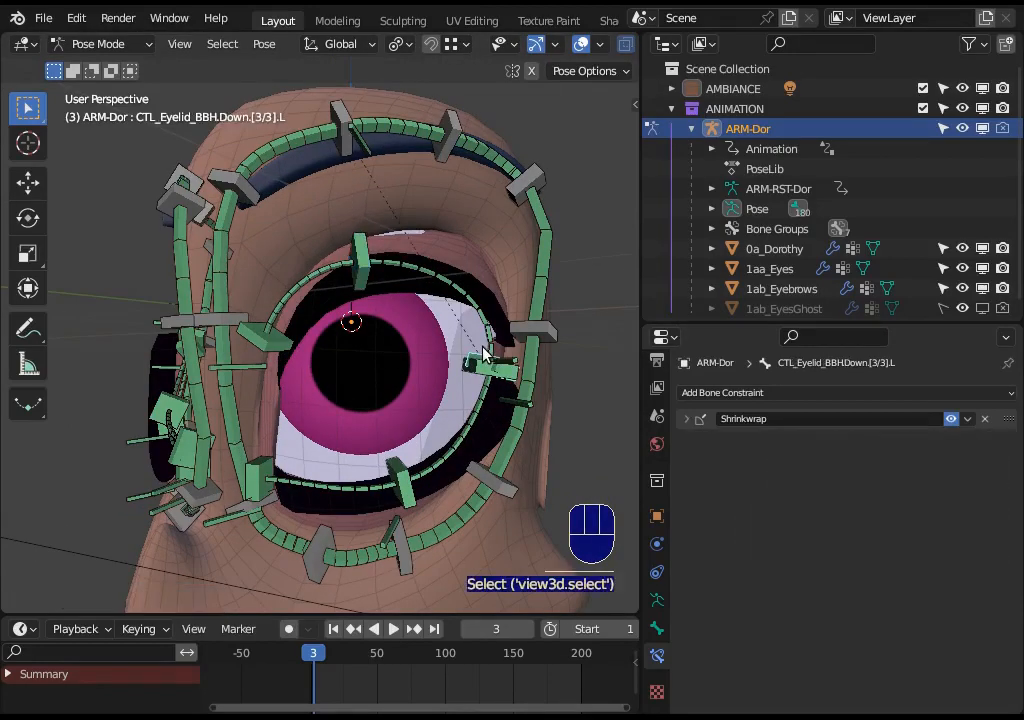
{"action": "key", "text": "g"}
{"action": "left_click", "coordinate": [481, 362]}
- Move and rotate the upper outer eyelid handler near the eye's outer corner
{"action": "left_click", "coordinate": [481, 362]}
{"action": "key", "text": "g"}
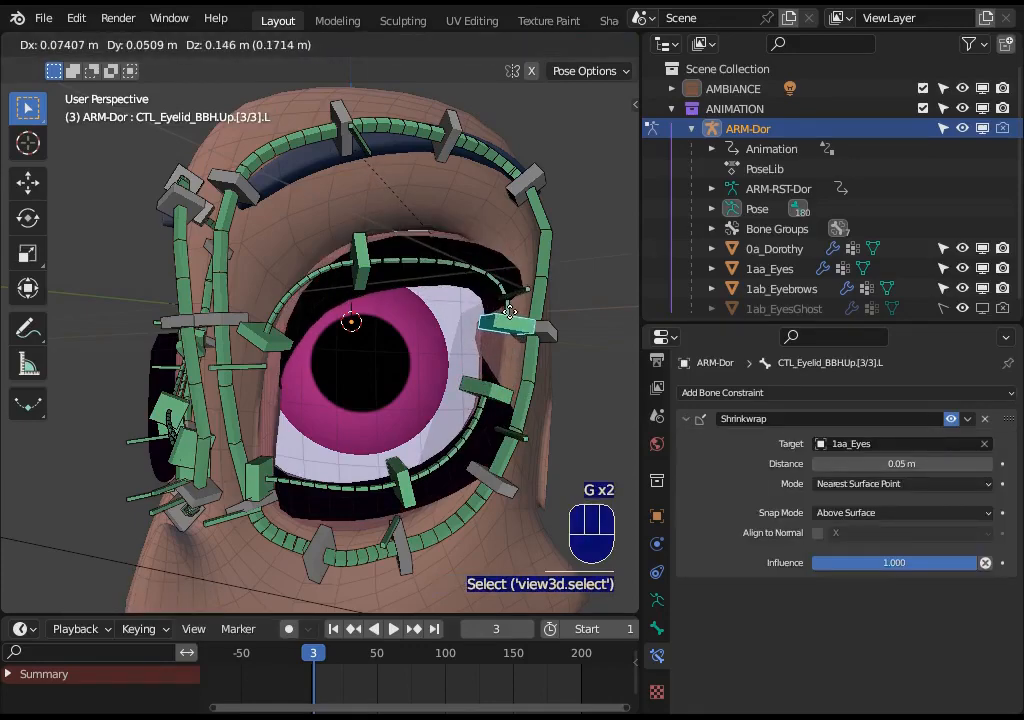
{"action": "left_click", "coordinate": [504, 287]}
{"action": "key", "text": "r"}
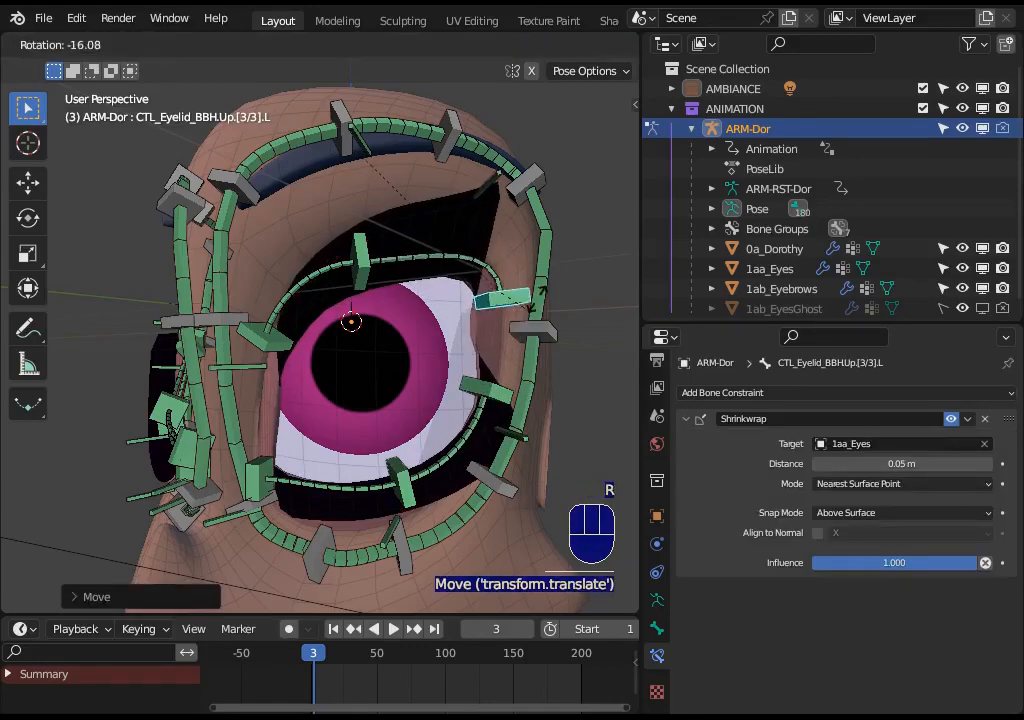
{"action": "left_click", "coordinate": [487, 345]}
{"action": "key", "text": "g"}
{"action": "left_click", "coordinate": [488, 372]}
- Adjust the lower outer and upper outer eyelid handlers with further moves and rotations
{"action": "left_click", "coordinate": [490, 390]}
{"action": "key", "text": "g"}
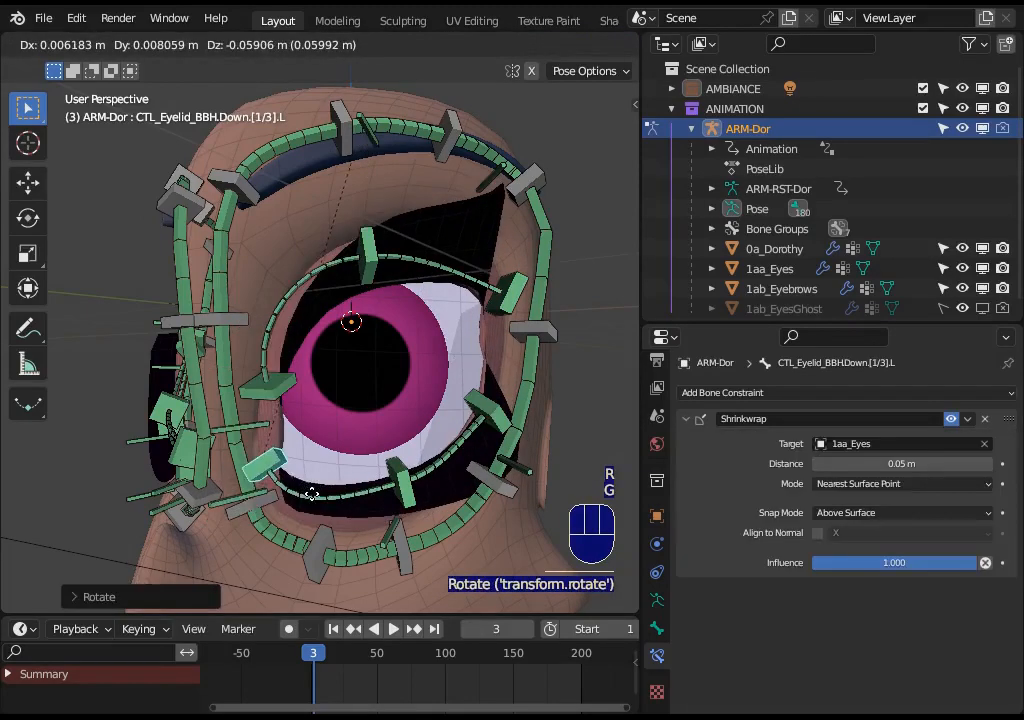
{"action": "left_click", "coordinate": [288, 431]}
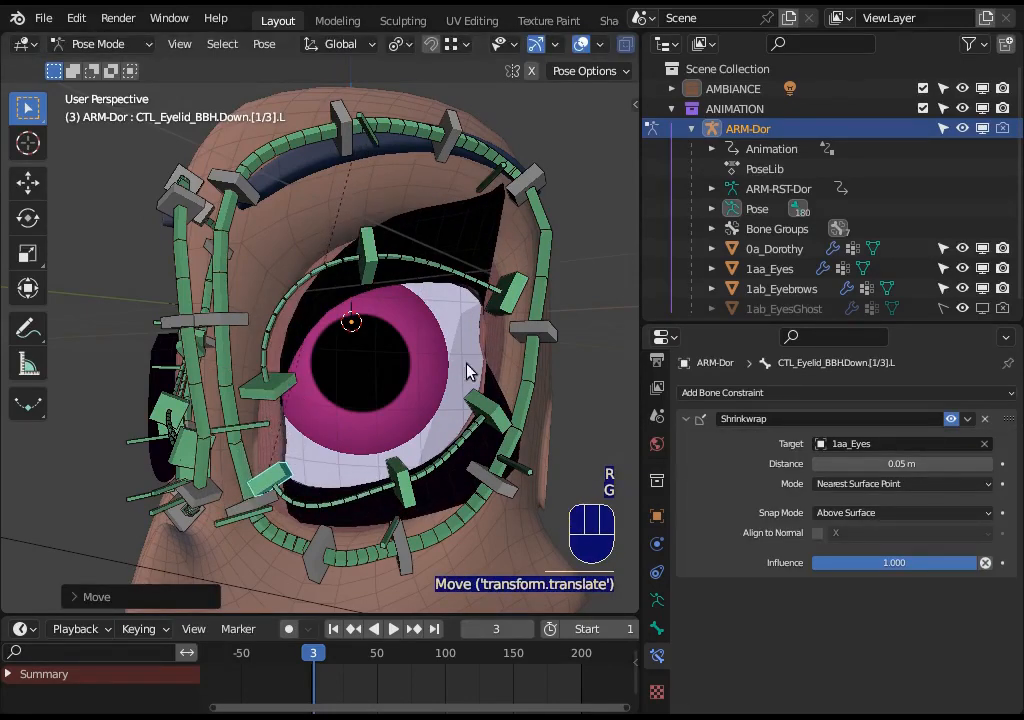
{"action": "left_click", "coordinate": [510, 292]}
{"action": "key", "text": "r"}
{"action": "left_click", "coordinate": [362, 351]}
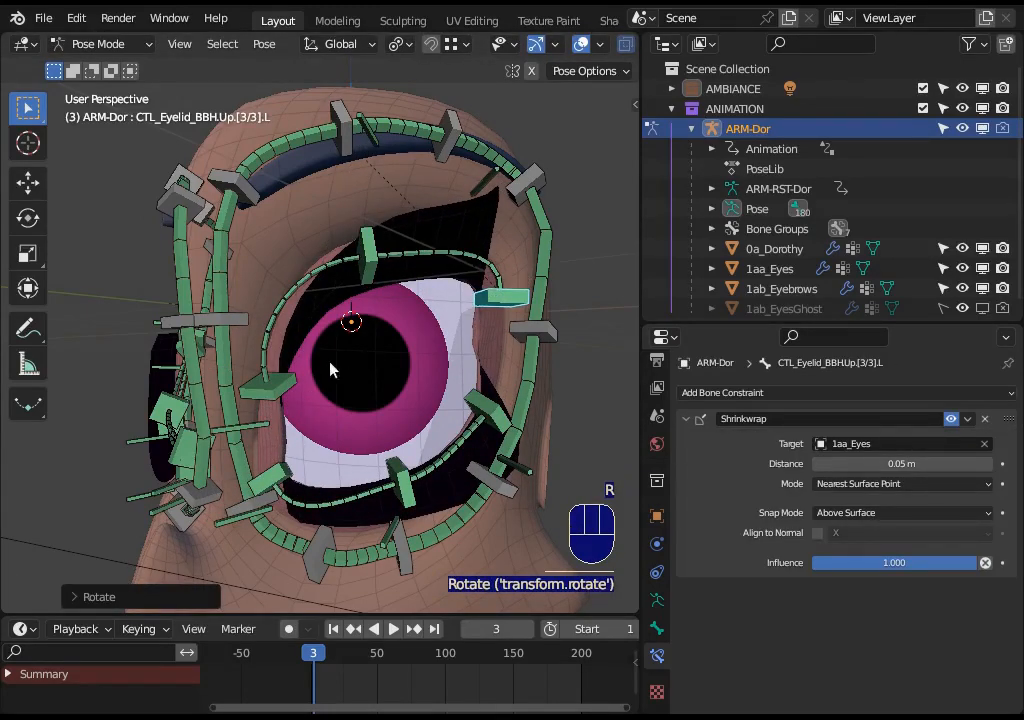
{"action": "key", "text": "g"}
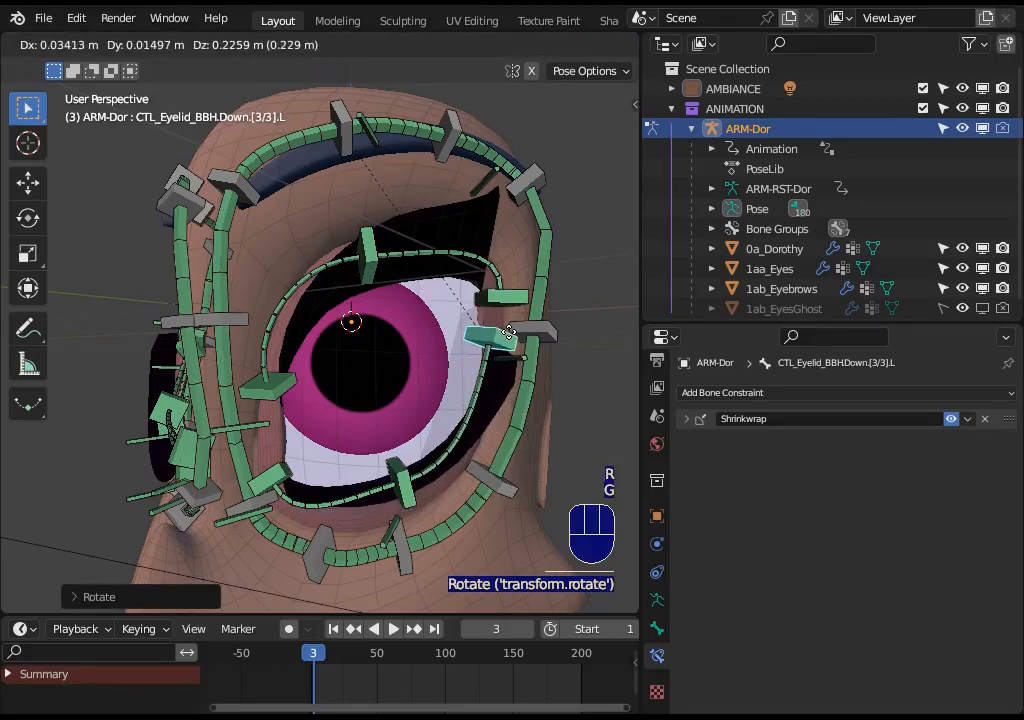
{"action": "left_click", "coordinate": [506, 322]}
- Fine-tune the positions of the upper and lower outer-corner eyelid handlers
{"action": "left_click", "coordinate": [506, 298]}
{"action": "key", "text": "g"}
{"action": "left_click", "coordinate": [497, 352]}
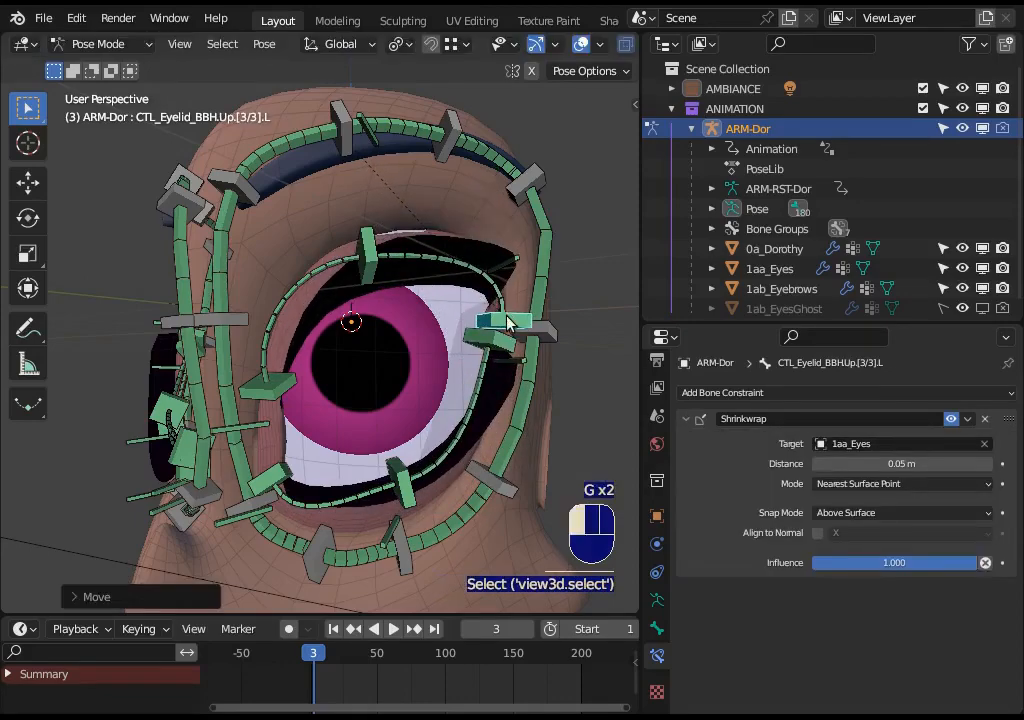
{"action": "left_click", "coordinate": [497, 349]}
{"action": "key", "text": "g"}
{"action": "left_click", "coordinate": [505, 360]}
{"action": "left_click", "coordinate": [504, 321]}
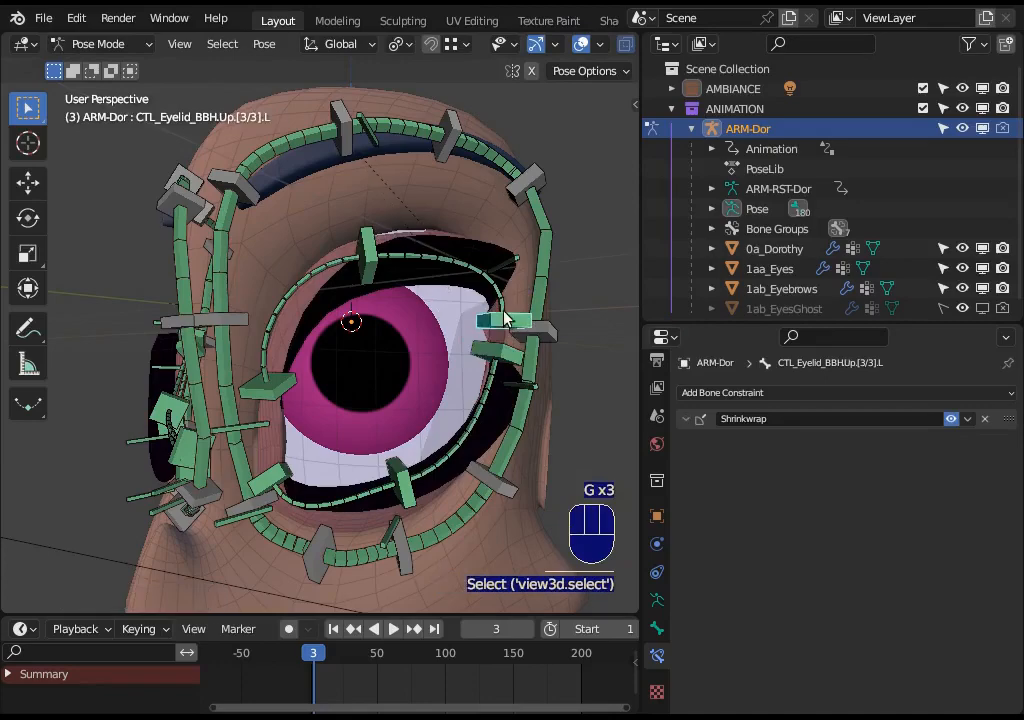
{"action": "key", "text": "g"}
{"action": "left_click", "coordinate": [495, 308]}
{"action": "key", "text": "g"}
{"action": "left_click", "coordinate": [496, 310]}
{"action": "middle_click_drag", "start_coordinate": [211, 304], "coordinate": [288, 296]}
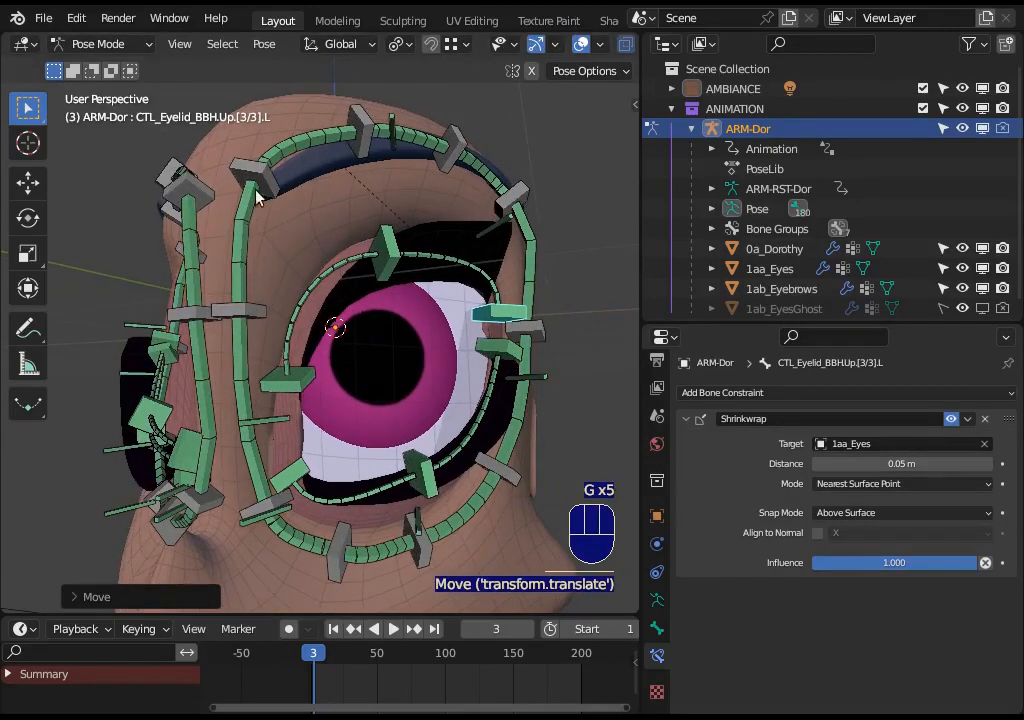
- Inspect the eye contour and eyelid bendy bones by selecting them one at a time around the eye
{"action": "left_click", "coordinate": [256, 181]}
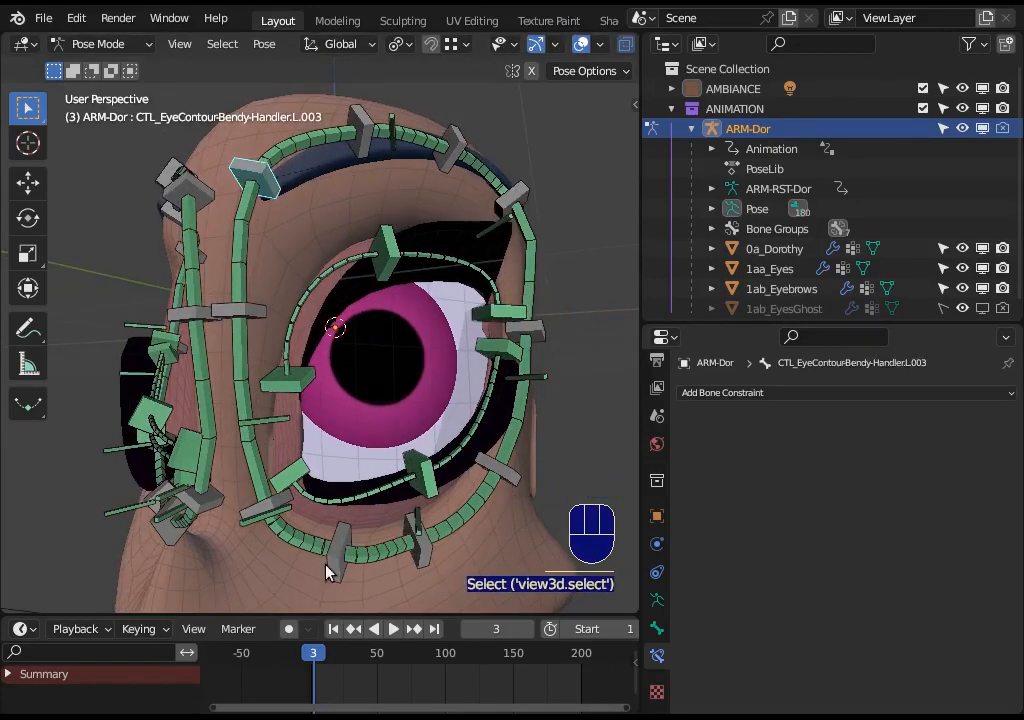
{"action": "middle_click_drag", "start_coordinate": [326, 572], "coordinate": [212, 418]}
{"action": "left_click", "coordinate": [212, 418]}
{"action": "middle_click_drag", "start_coordinate": [451, 198], "coordinate": [279, 321]}
{"action": "middle_click_drag", "start_coordinate": [521, 297], "coordinate": [288, 314]}
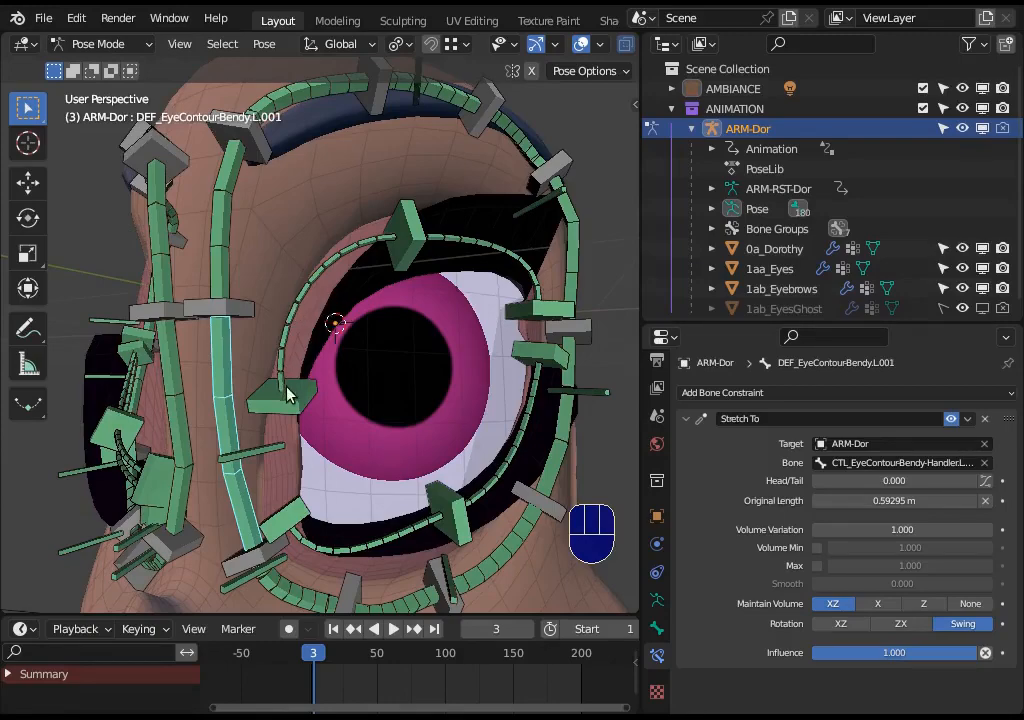
{"action": "left_click", "coordinate": [297, 290]}
{"action": "left_click", "coordinate": [333, 327]}
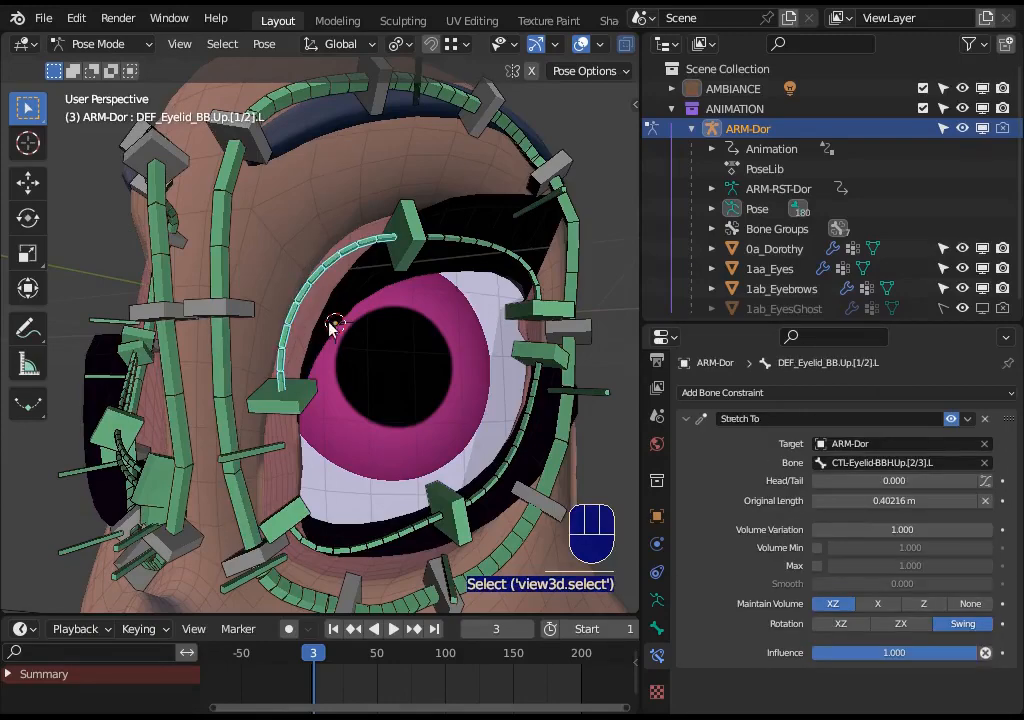
{"action": "left_click", "coordinate": [306, 404], "text": "shift"}
- Rotate the upper middle eyelid handler CTL-Eyelid-BBH.Up.[2/3].L by about 30 degrees
{"action": "left_click", "coordinate": [409, 214], "text": "shift"}
{"action": "middle_click_drag", "start_coordinate": [368, 286], "coordinate": [400, 290]}
{"action": "key", "text": "alt+a"}
{"action": "key", "text": "r"}
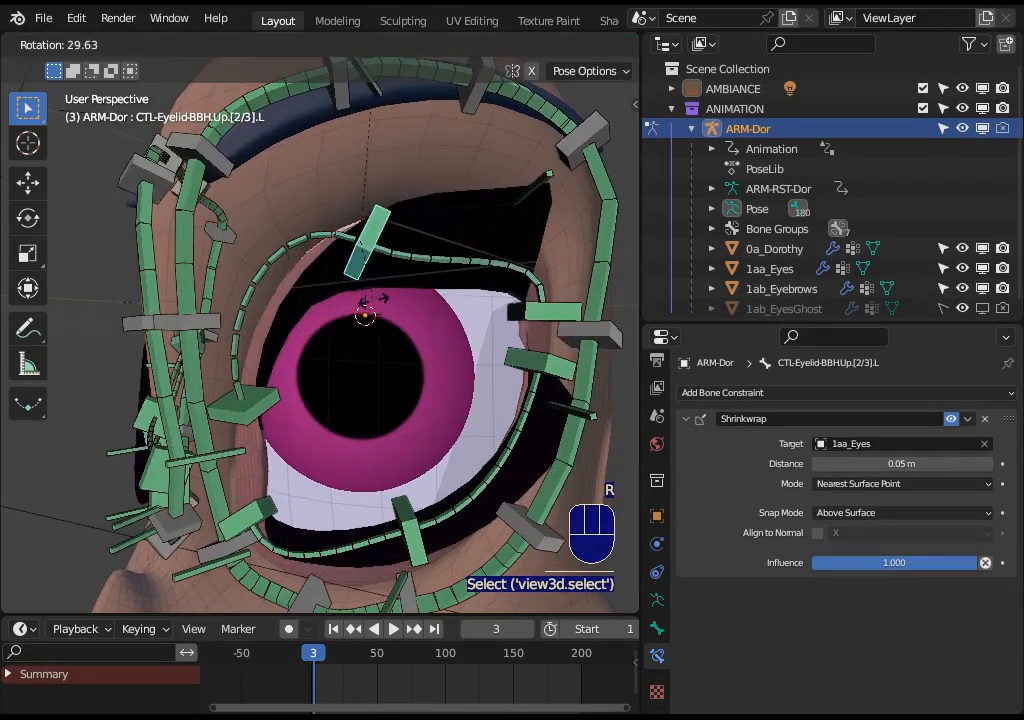
{"action": "left_click", "coordinate": [435, 245]}
- Review the upper eyelid deform bones and handlers by selecting them individually and then together with circle select
{"action": "left_click", "coordinate": [385, 265]}
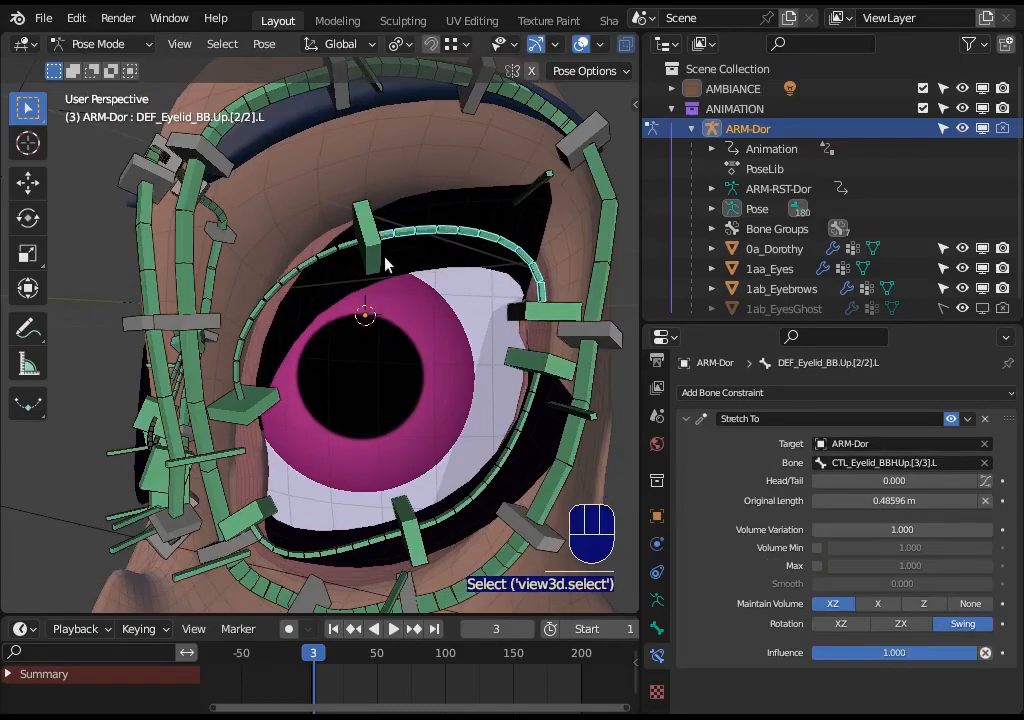
{"action": "left_click", "coordinate": [289, 284]}
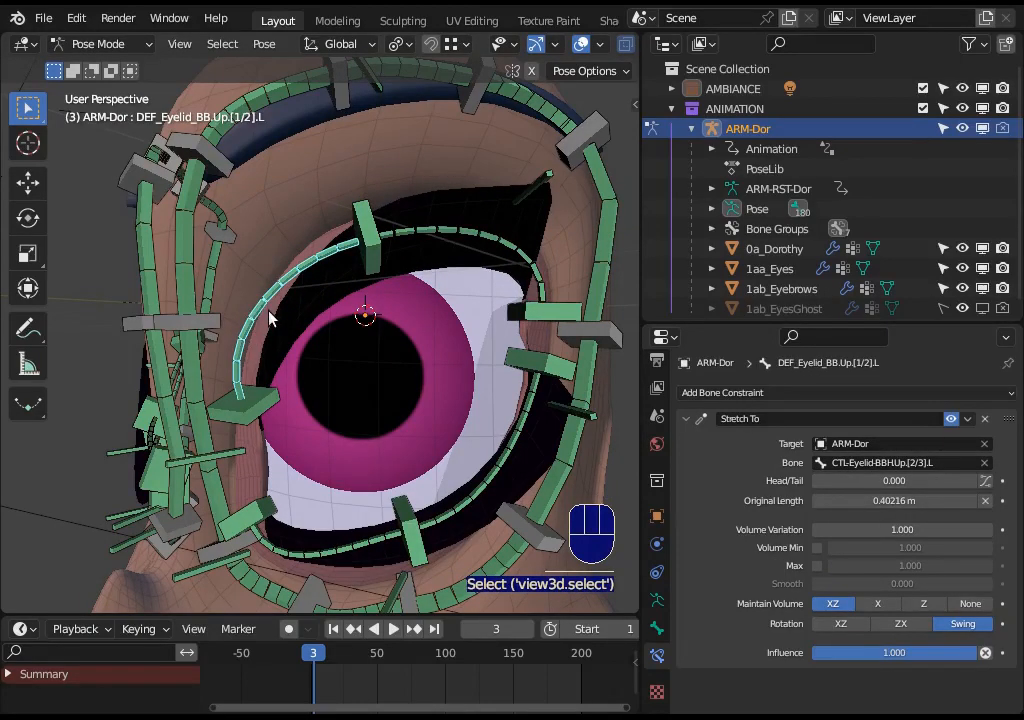
{"action": "left_click", "coordinate": [254, 418]}
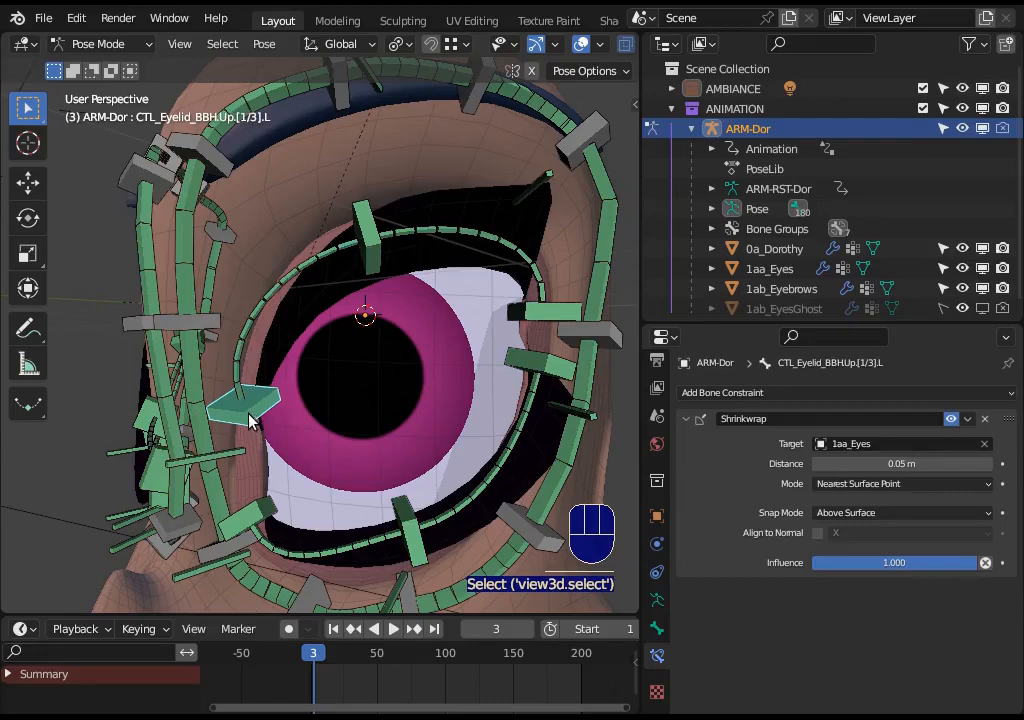
{"action": "left_click", "coordinate": [366, 234]}
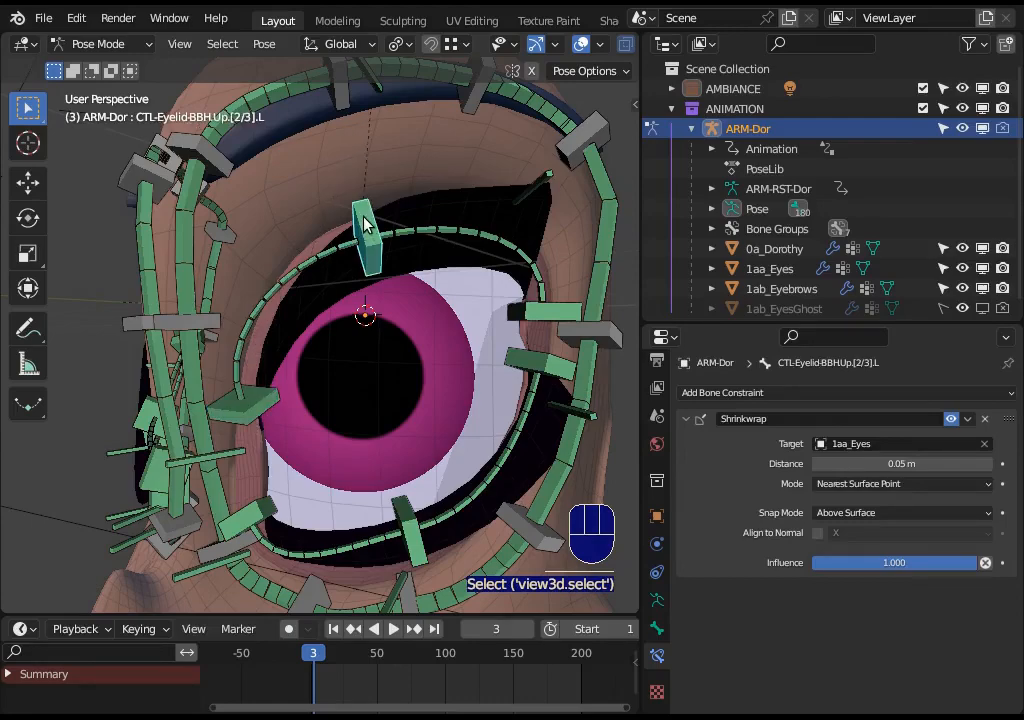
{"action": "left_click", "coordinate": [445, 236]}
{"action": "left_click", "coordinate": [366, 240]}
{"action": "scroll", "coordinate": [486, 230], "scroll_direction": "down", "scroll_amount": 1}
{"action": "middle_click_drag", "start_coordinate": [486, 230], "coordinate": [397, 250]}
{"action": "left_click", "coordinate": [397, 252]}
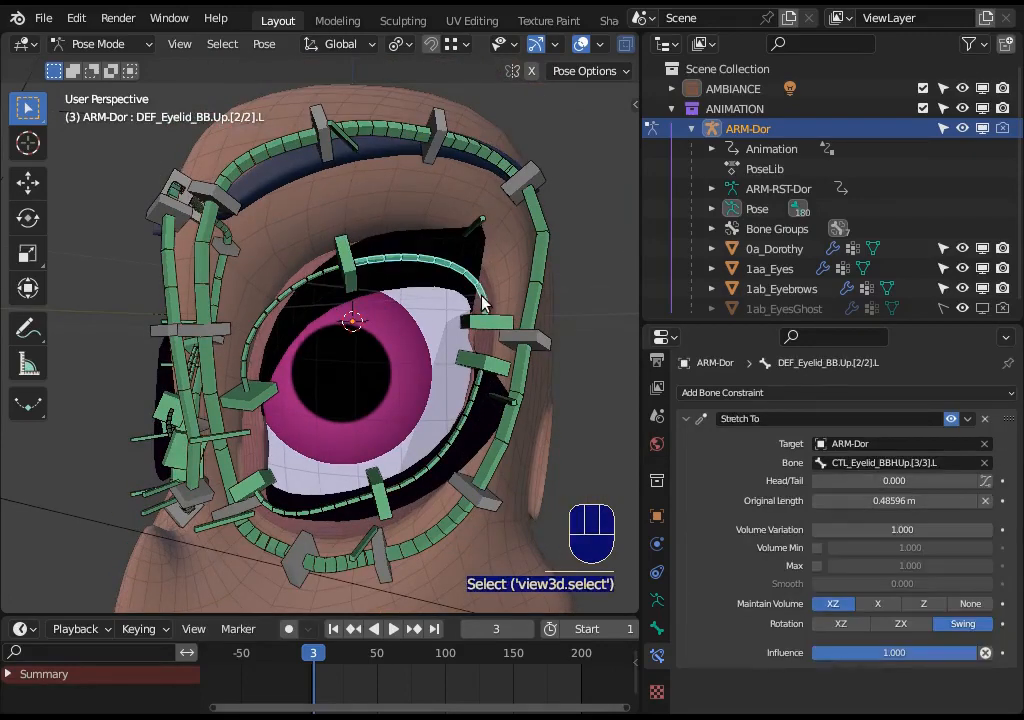
{"action": "left_click", "coordinate": [483, 317], "text": "shift"}
{"action": "left_click", "coordinate": [353, 254], "text": "shift"}
{"action": "key", "text": "alt+a"}
{"action": "left_click", "coordinate": [310, 280]}
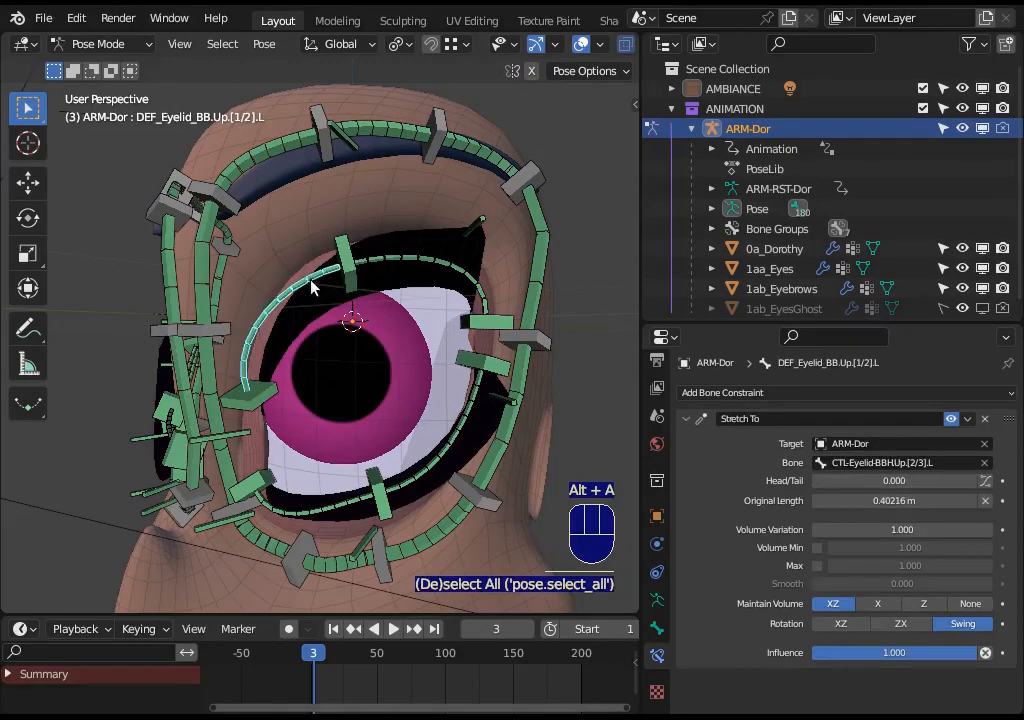
{"action": "left_click", "coordinate": [339, 250], "text": "shift"}
{"action": "left_click", "coordinate": [240, 400], "text": "shift"}
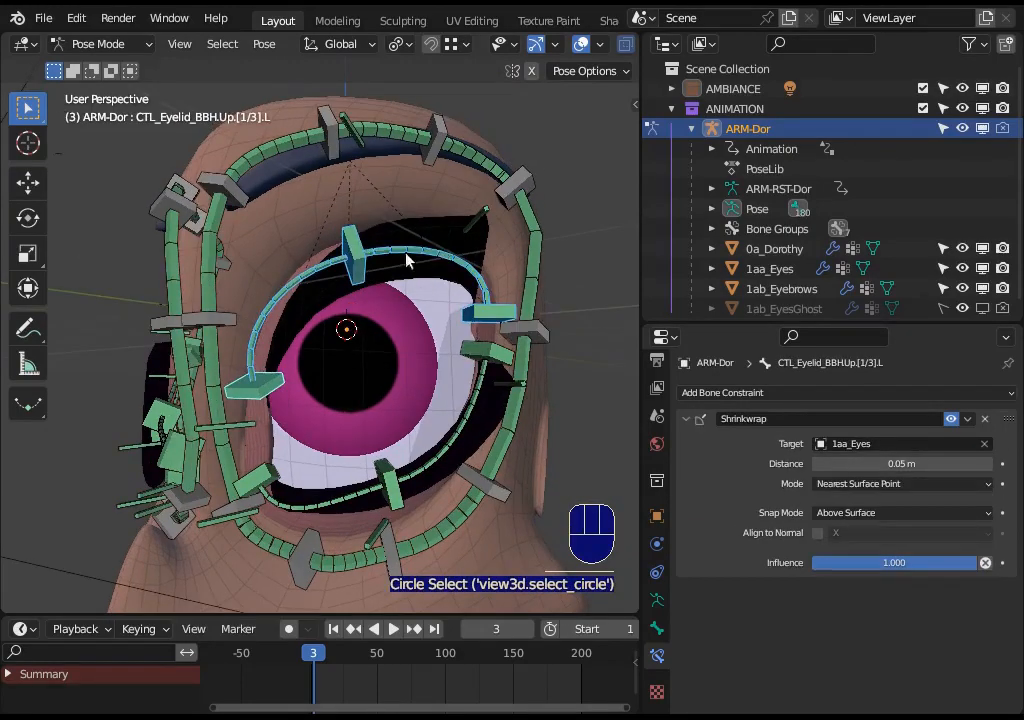
{"action": "key", "text": "alt+a"}
{"action": "left_click", "coordinate": [438, 255]}
{"action": "left_click", "coordinate": [487, 315], "text": "shift"}
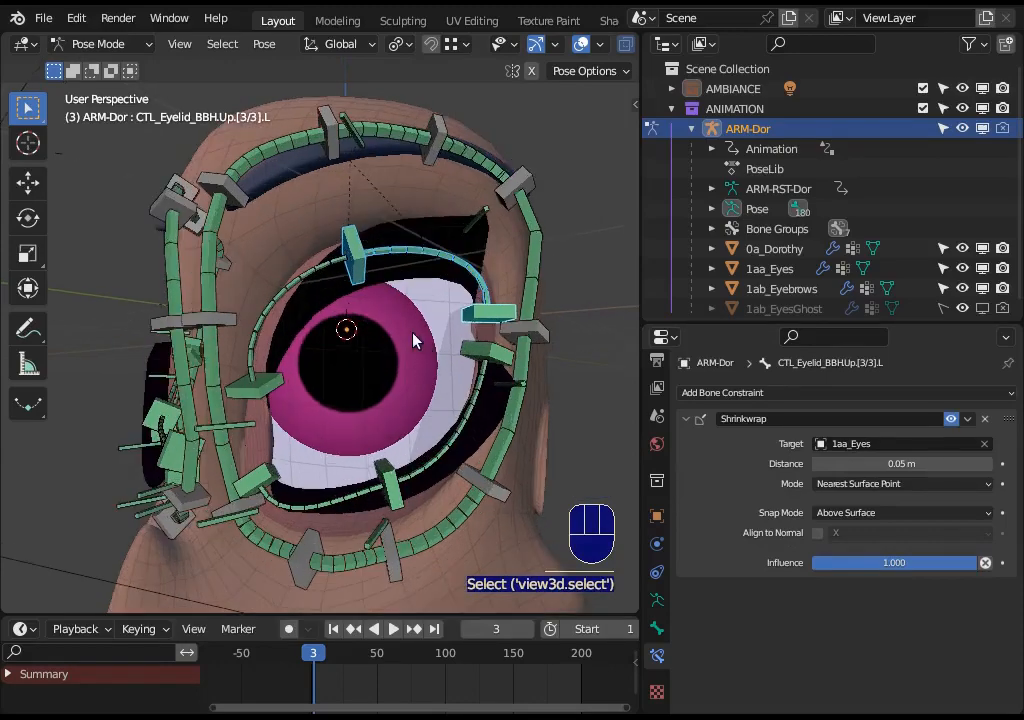
{"action": "key", "text": "alt+a"}
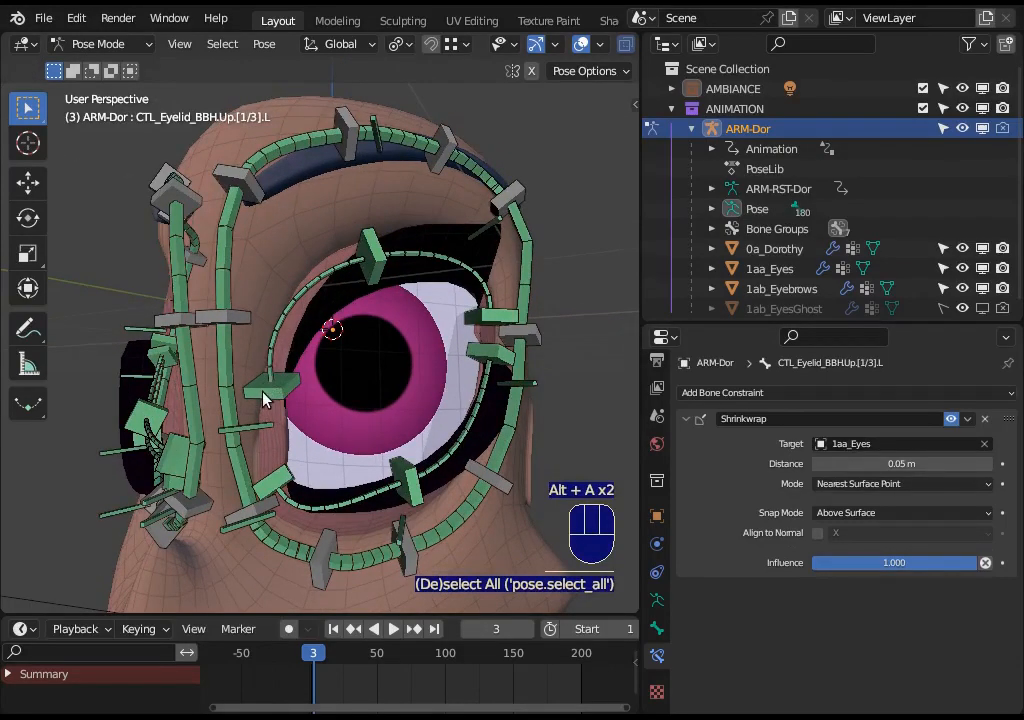
{"action": "key", "text": "c"}
{"action": "mouse_move", "coordinate": [272, 372]}
{"action": "left_mouse_down"}
{"action": "mouse_move", "coordinate": [313, 304]}
{"action": "mouse_move", "coordinate": [414, 265]}
{"action": "mouse_move", "coordinate": [468, 297]}
{"action": "left_mouse_up"}
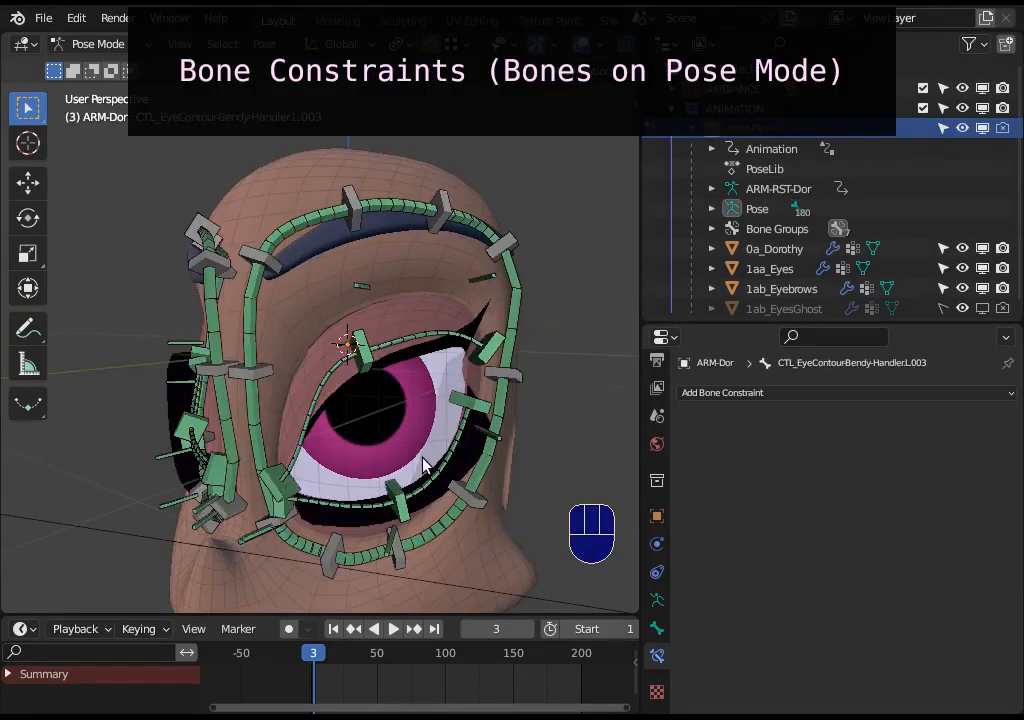
- Examine the upper eye contour bendy bone above the eye and its handlers from several angles
{"action": "scroll", "coordinate": [448, 393], "scroll_direction": "up", "scroll_amount": 4}
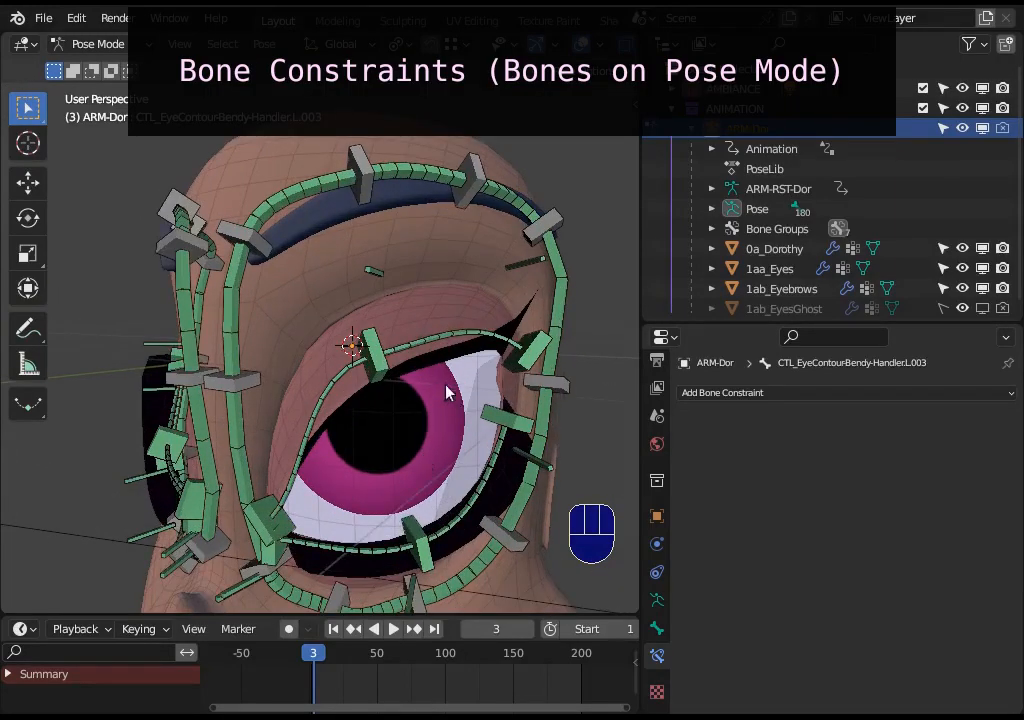
{"action": "middle_click_drag", "start_coordinate": [430, 306], "coordinate": [388, 311]}
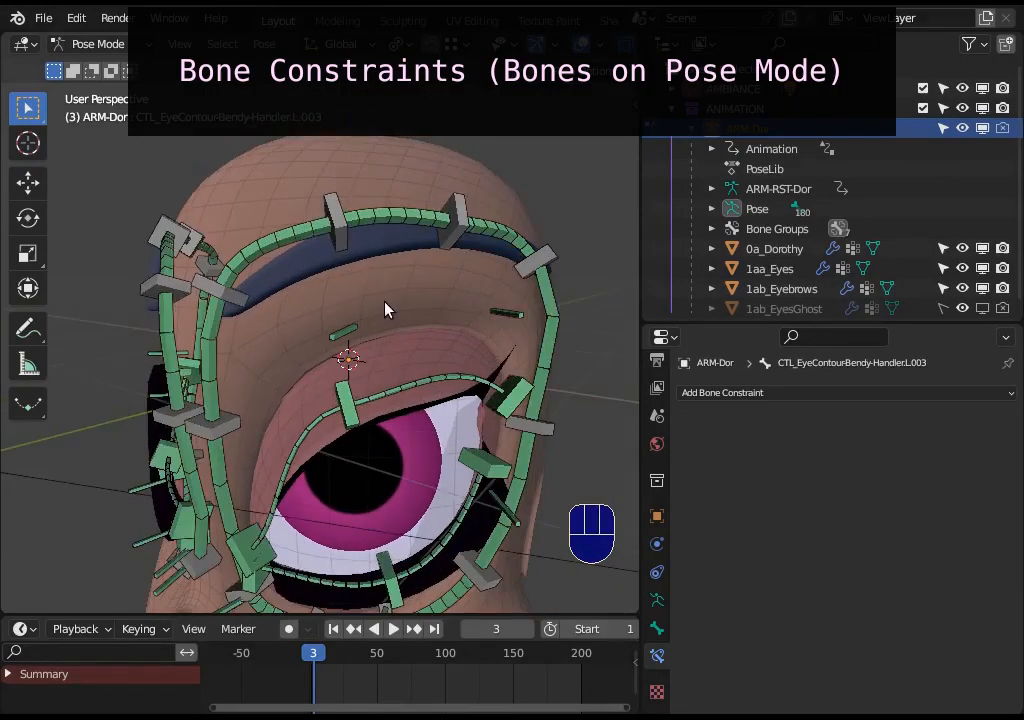
{"action": "middle_click_drag", "start_coordinate": [316, 316], "coordinate": [335, 333]}
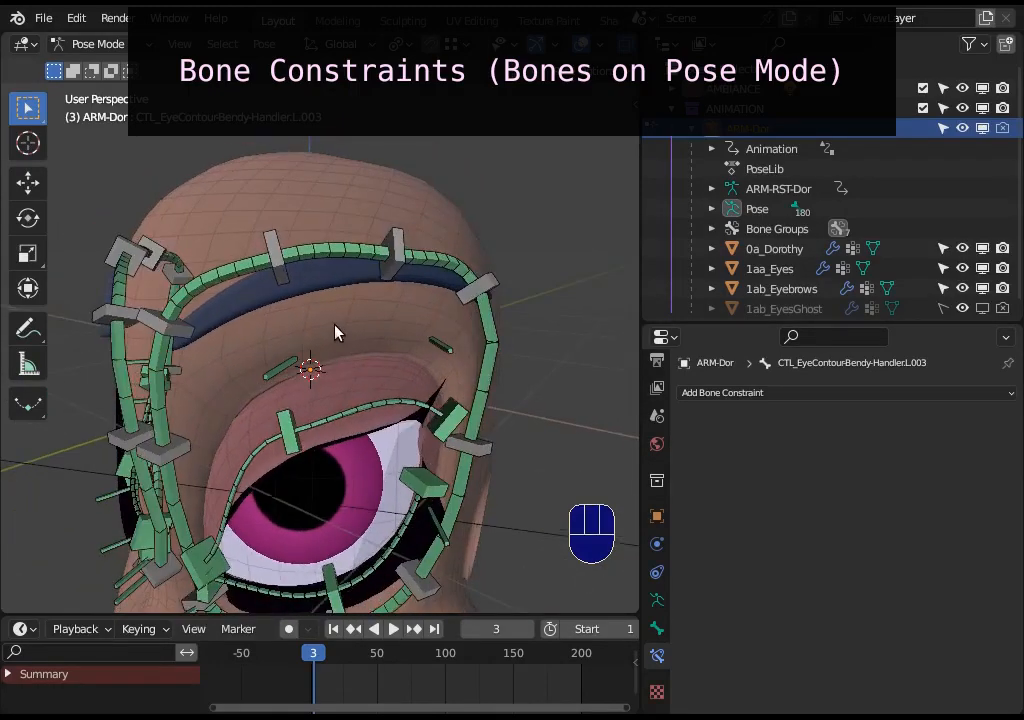
{"action": "left_click", "coordinate": [302, 266]}
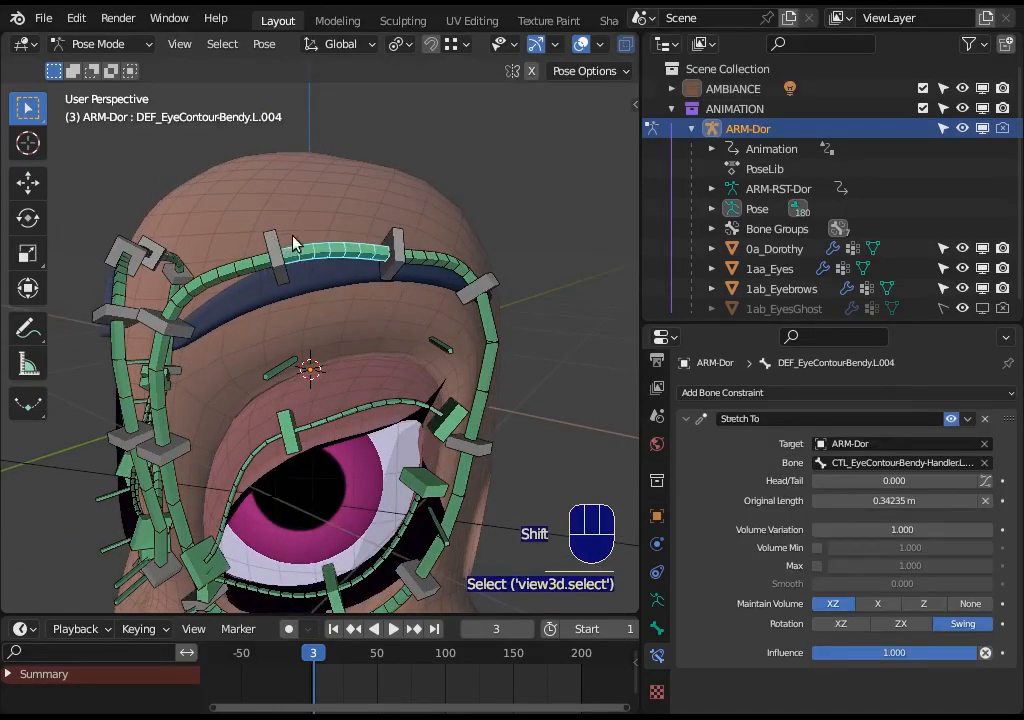
{"action": "left_click", "coordinate": [284, 250]}
{"action": "key", "text": "alt+a"}
{"action": "left_click", "coordinate": [315, 261]}
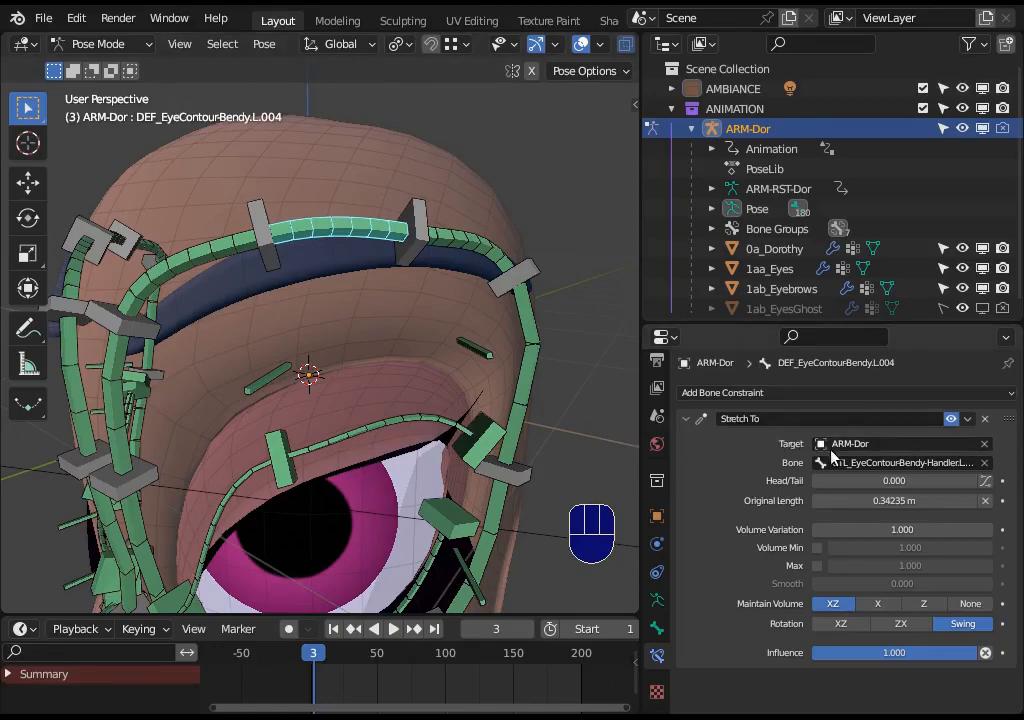
{"action": "middle_click_drag", "start_coordinate": [340, 272], "coordinate": [381, 333]}
{"action": "middle_click_drag", "start_coordinate": [378, 284], "coordinate": [354, 285]}
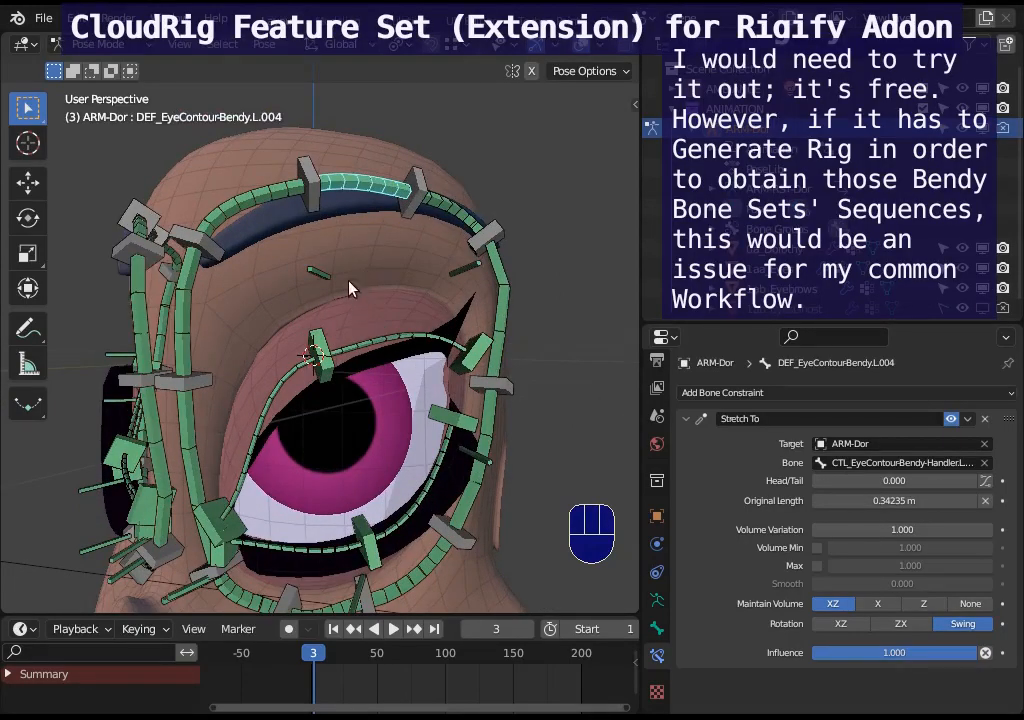
{"action": "middle_click_drag", "start_coordinate": [350, 288], "coordinate": [362, 301], "text": "shift"}
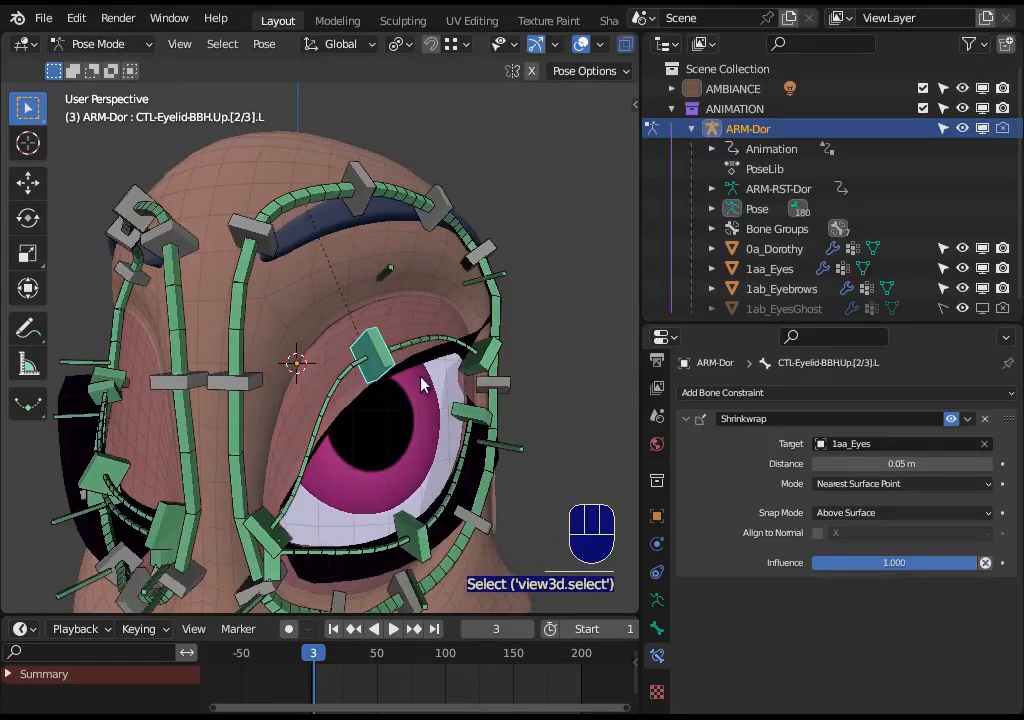
{"action": "middle_click_drag", "start_coordinate": [423, 384], "coordinate": [418, 330]}
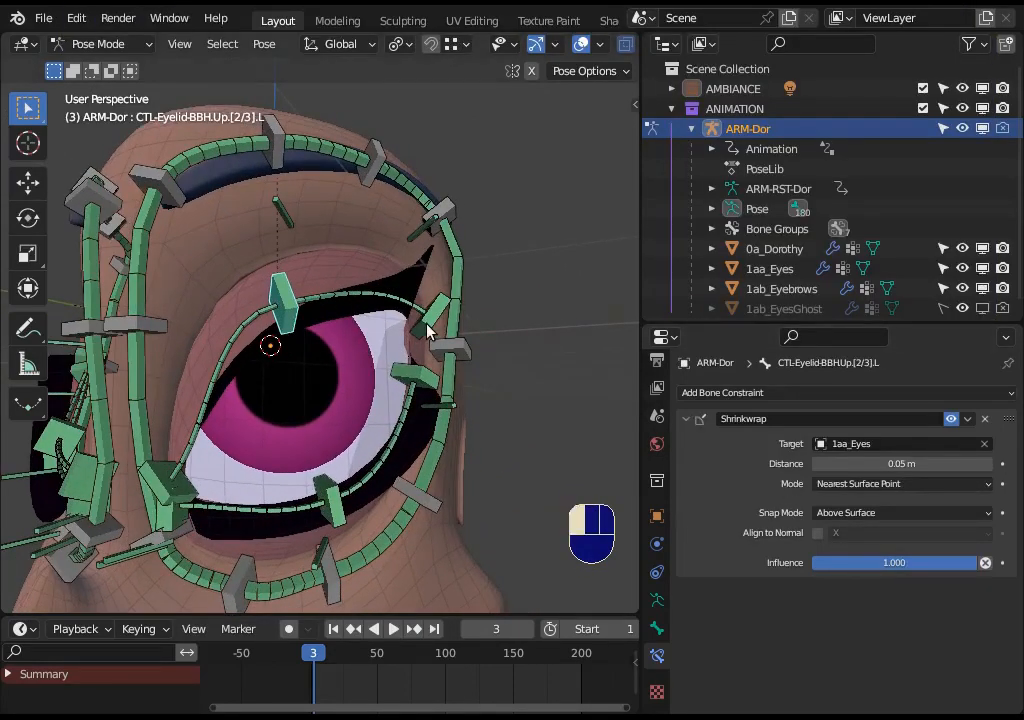
- Move the lower outer eyelid handler CTL_Eyelid_BBH.Down.[3/3].L near the eye's outer corner
{"action": "left_click", "coordinate": [427, 331]}
{"action": "left_click", "coordinate": [421, 385]}
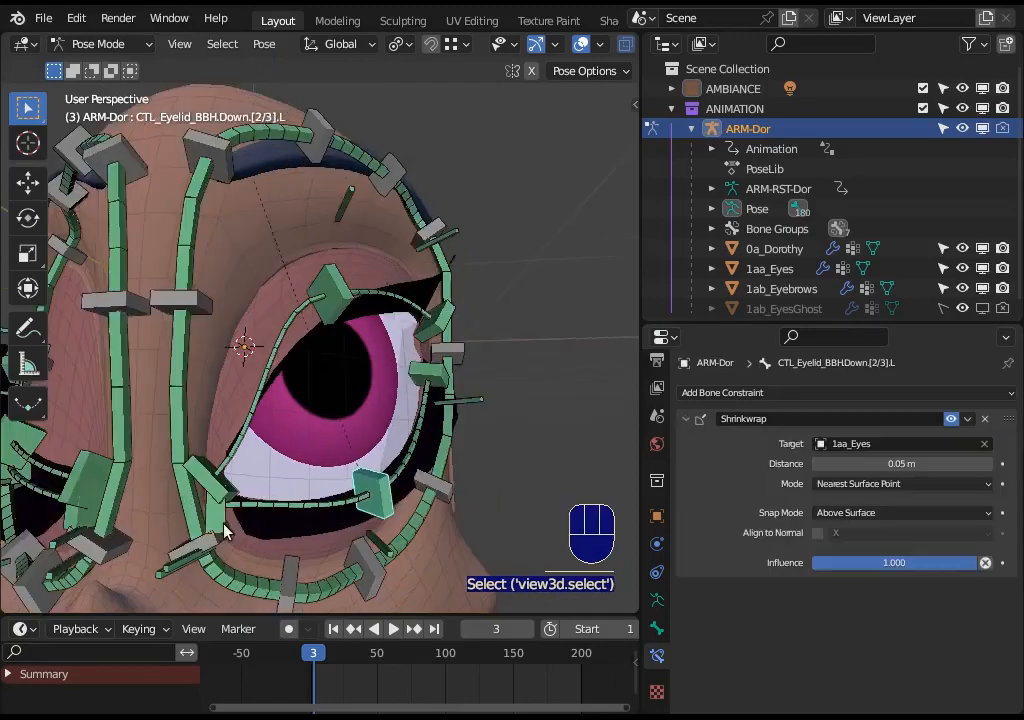
{"action": "left_click", "coordinate": [221, 526]}
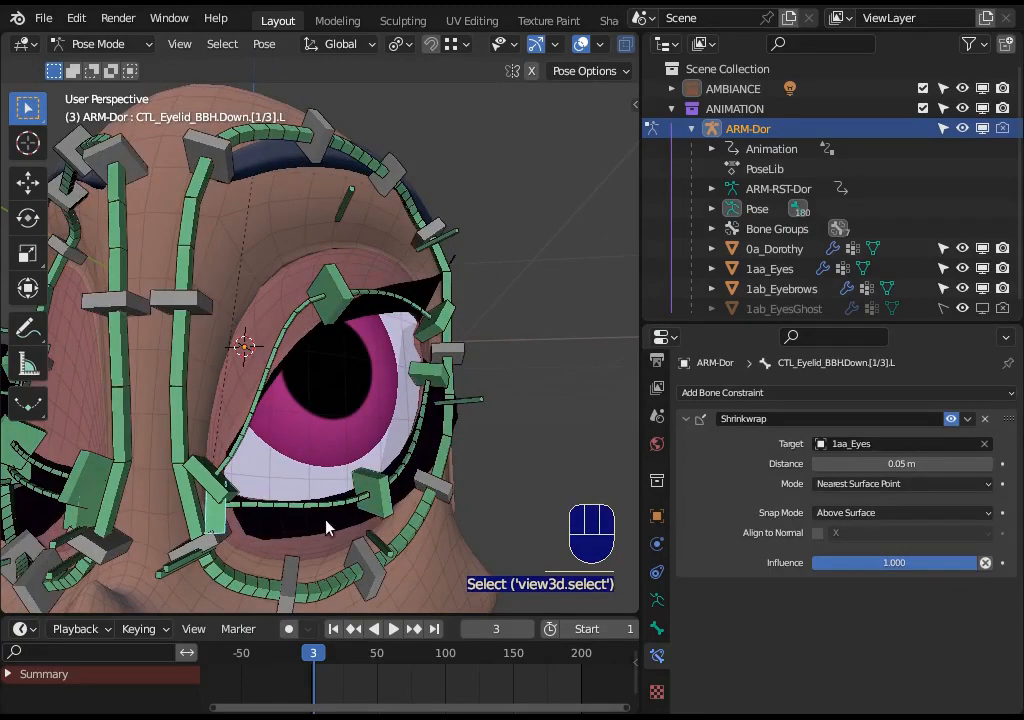
{"action": "left_click", "coordinate": [385, 510]}
{"action": "middle_click_drag", "start_coordinate": [436, 464], "coordinate": [368, 418]}
{"action": "left_click", "coordinate": [411, 368]}
{"action": "key", "text": "g"}
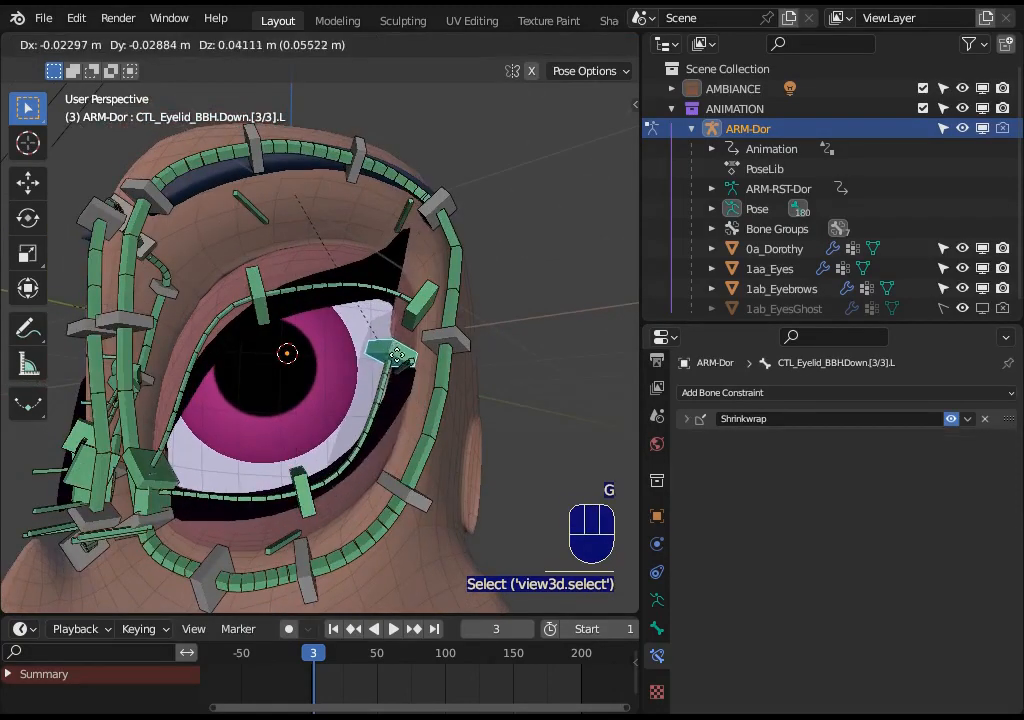
{"action": "left_click", "coordinate": [409, 366]}
- Move the upper middle eyelid handler and the upper inner handler CTL_Eyelid_BBH.Up.[1/3].L
{"action": "left_click", "coordinate": [259, 322]}
{"action": "key", "text": "g"}
{"action": "left_click", "coordinate": [262, 357]}
{"action": "left_click", "coordinate": [157, 468]}
{"action": "key", "text": "g"}
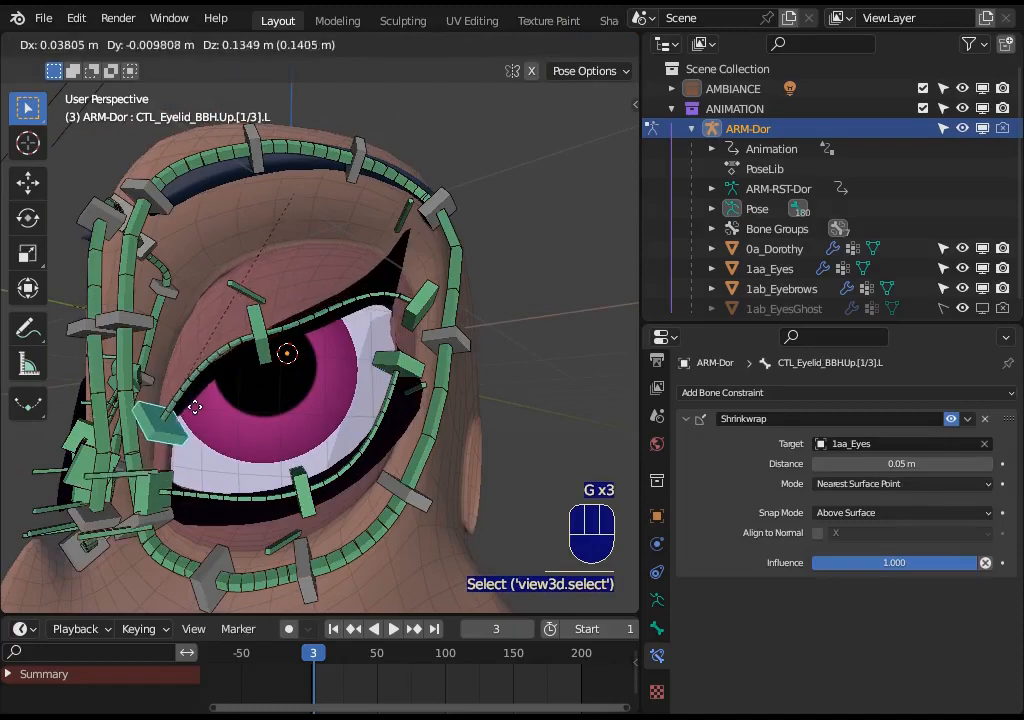
{"action": "left_click", "coordinate": [192, 402]}
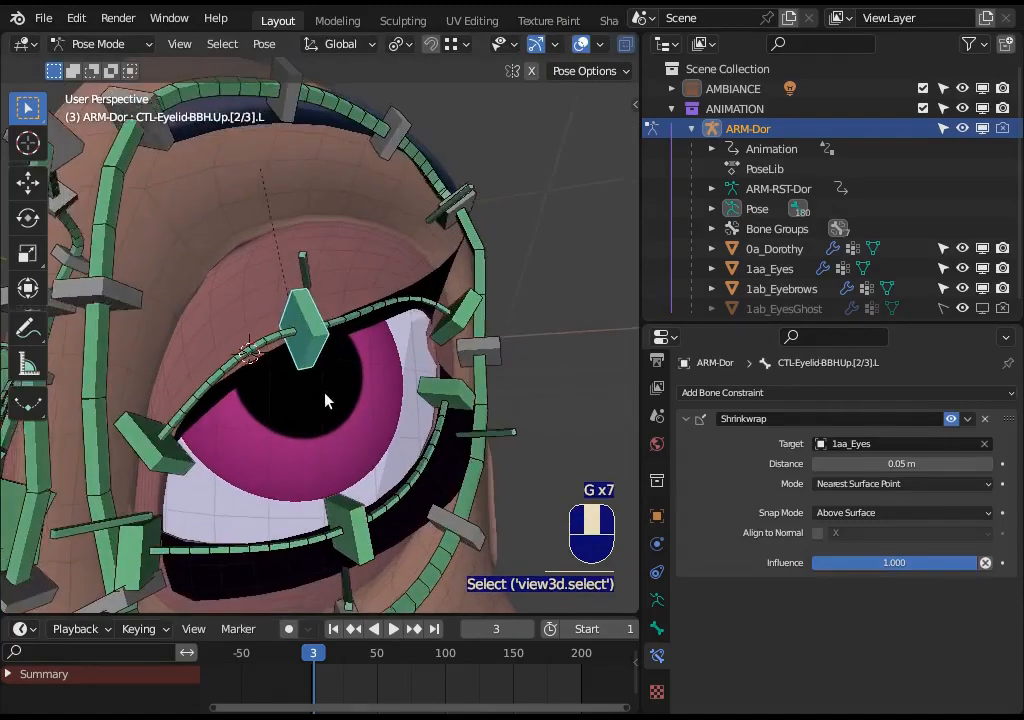
- Try different Shrinkwrap distances between 0 and 0.3 m on the upper middle eyelid handler
{"action": "middle_click_drag", "start_coordinate": [326, 398], "coordinate": [358, 408]}
{"action": "left_click_drag", "start_coordinate": [850, 464], "coordinate": [818, 473]}
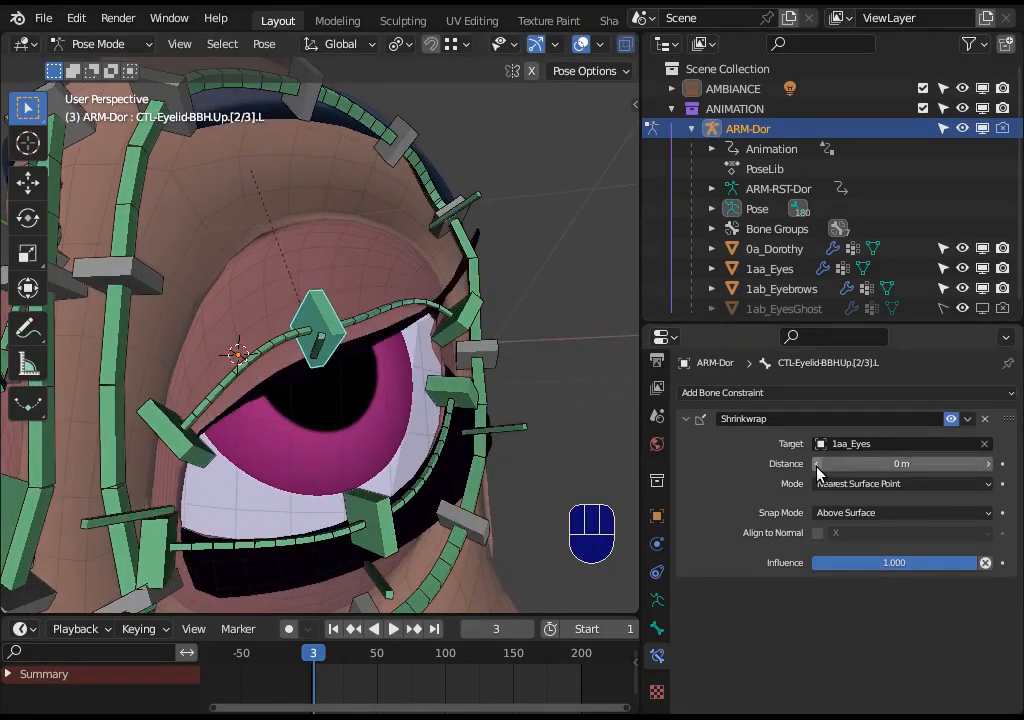
{"action": "left_click", "coordinate": [988, 463]}
{"action": "middle_click_drag", "start_coordinate": [350, 300], "coordinate": [374, 407]}
{"action": "left_click", "coordinate": [989, 464]}
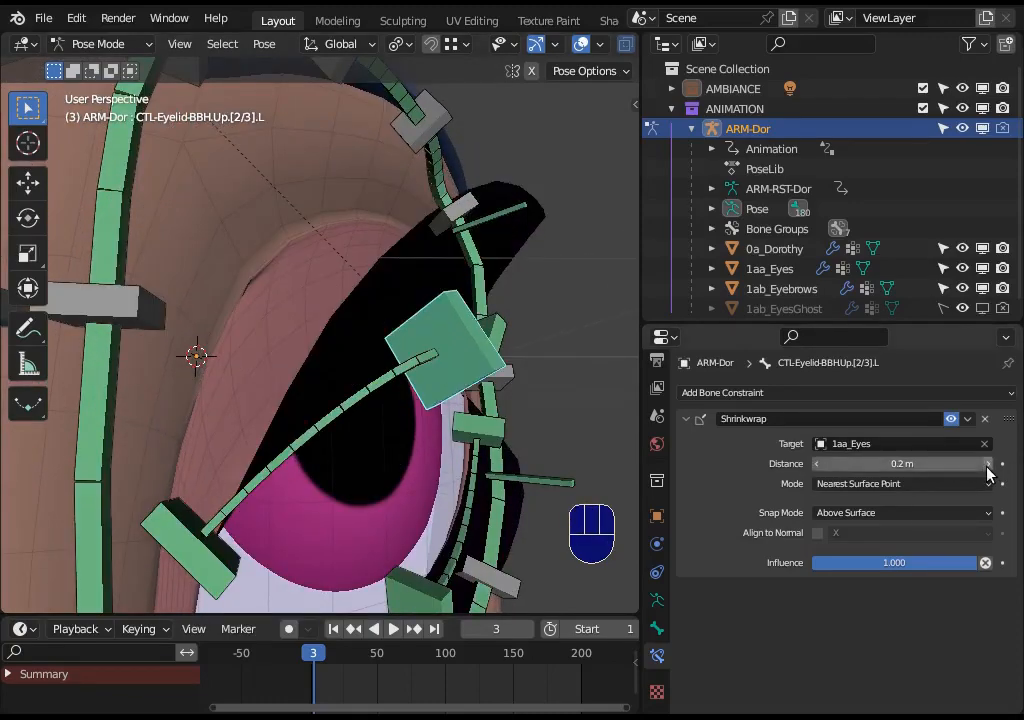
{"action": "left_click", "coordinate": [989, 464]}
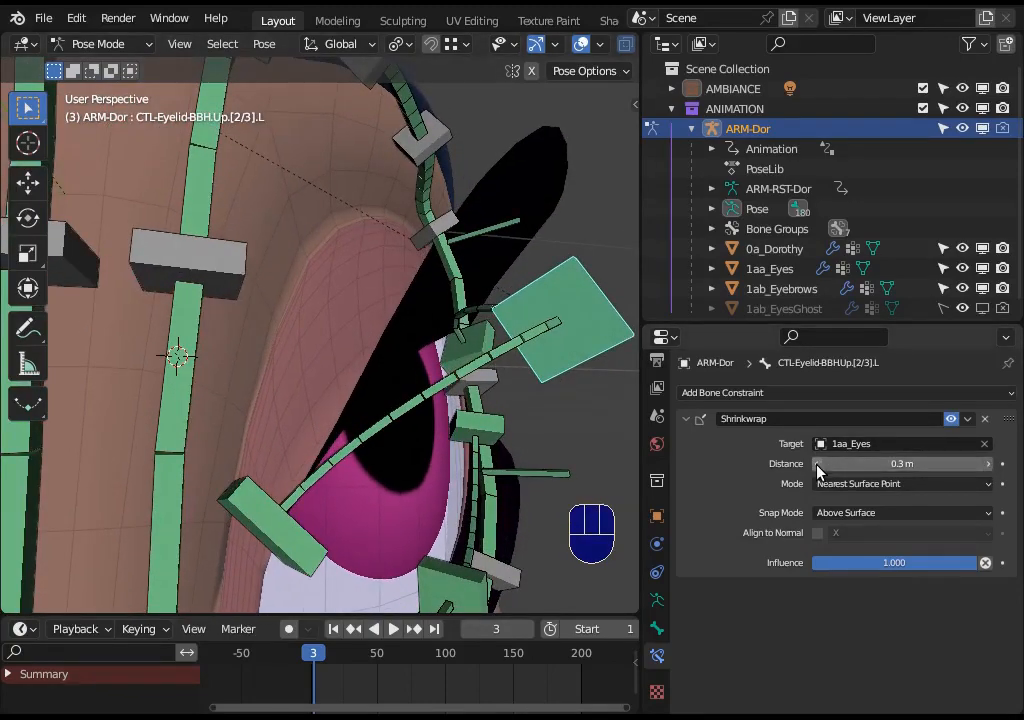
{"action": "left_click", "coordinate": [818, 464]}
{"action": "left_click", "coordinate": [818, 464]}
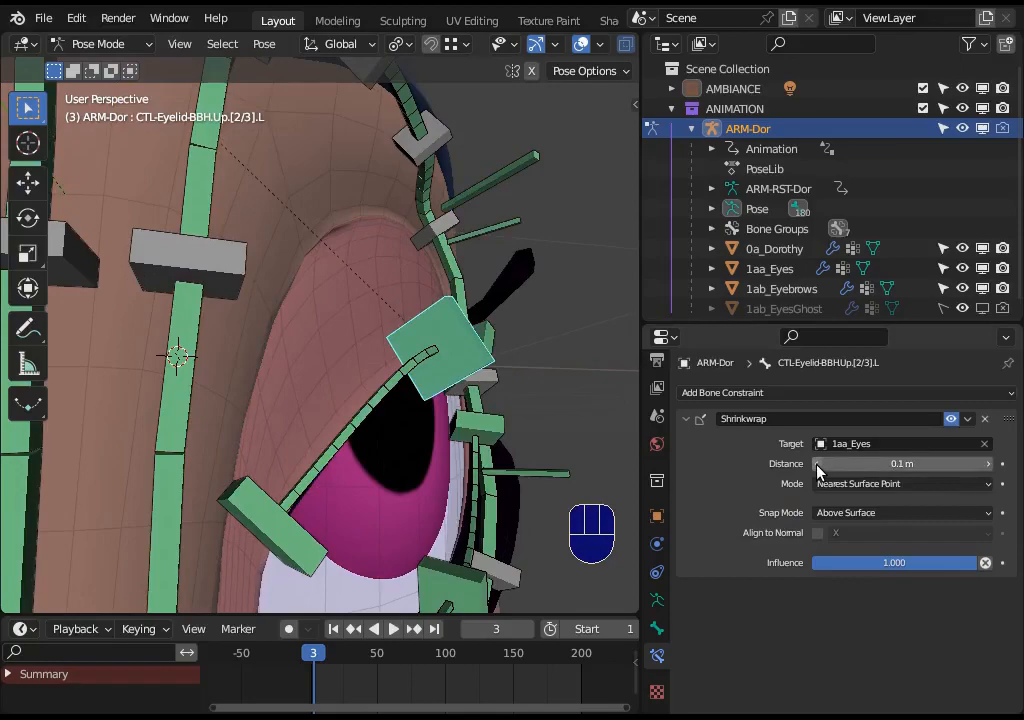
- Move the upper middle eyelid handler again and check its Shrinkwrap mode options
{"action": "middle_click_drag", "start_coordinate": [336, 331], "coordinate": [320, 242]}
{"action": "key", "text": "g"}
{"action": "left_click", "coordinate": [412, 382]}
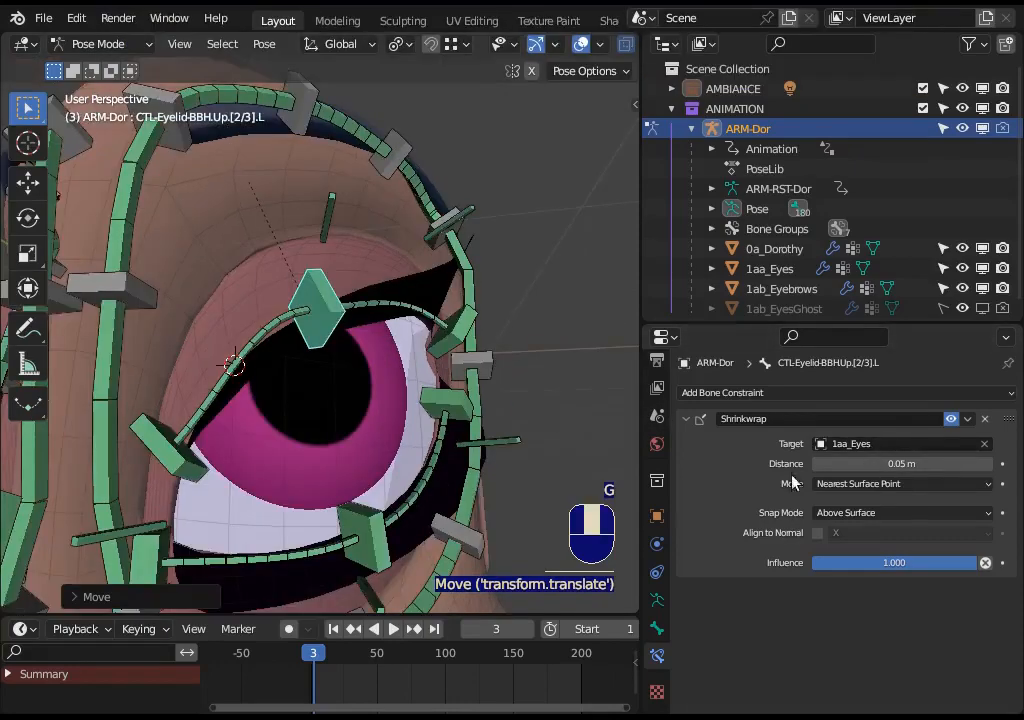
{"action": "left_click", "coordinate": [850, 484]}
{"action": "left_click", "coordinate": [850, 484]}
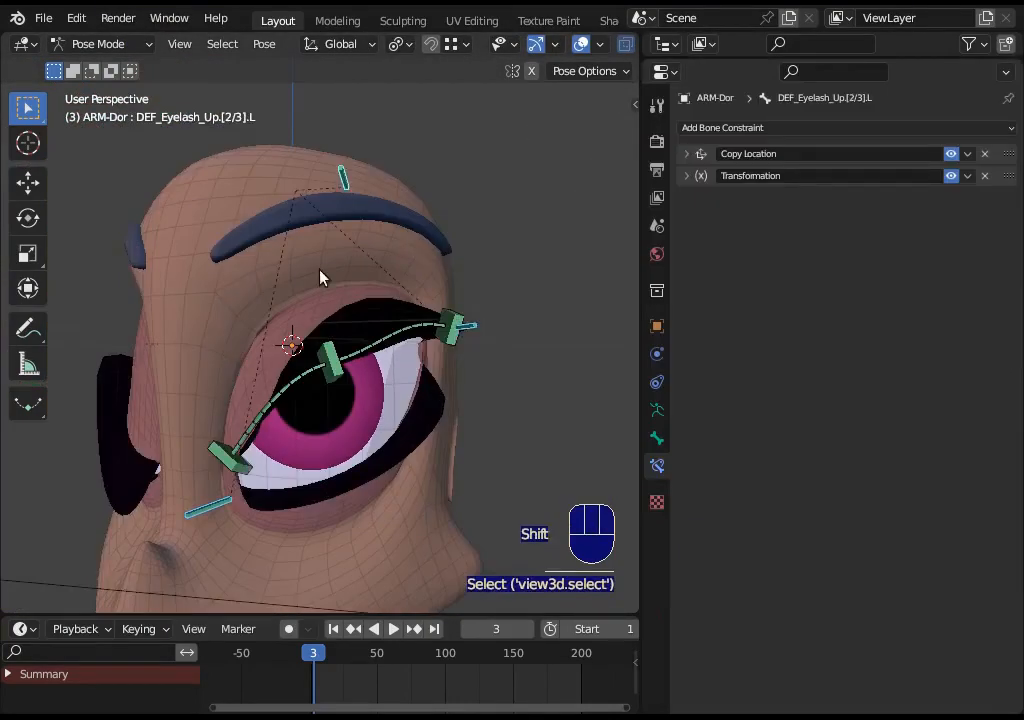
- Examine the upper eyelash bones from several angles and expand the Copy Location constraint of DEF_Eyelash_Up.[1/3].L
{"action": "middle_click_drag", "start_coordinate": [320, 270], "coordinate": [369, 290]}
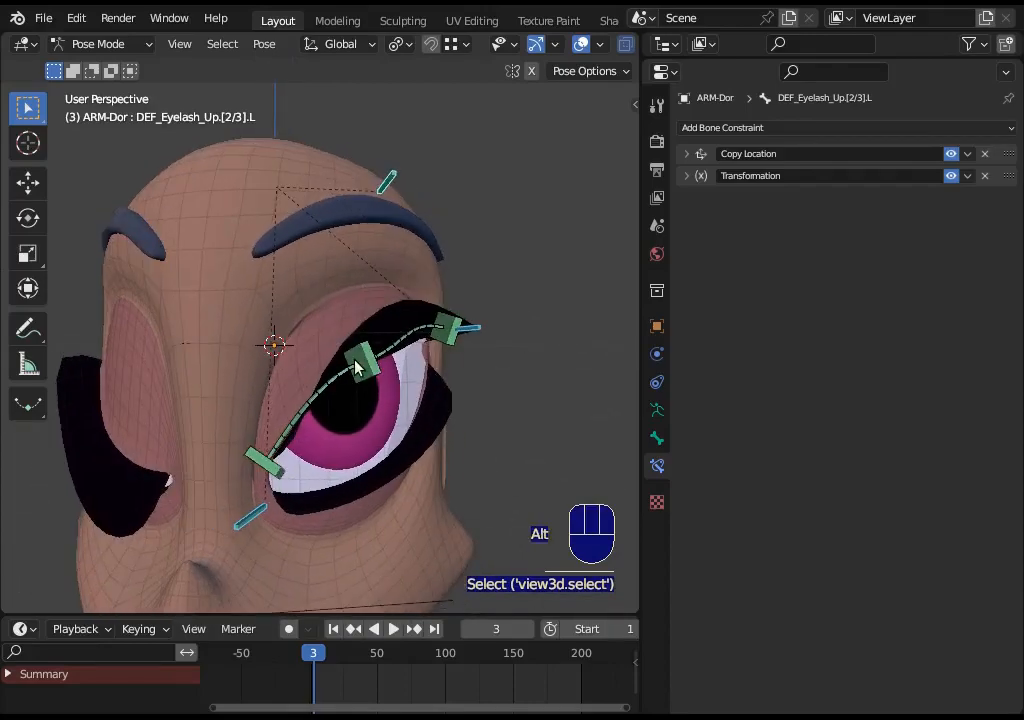
{"action": "key", "text": "alt+a"}
{"action": "key", "text": "a"}
{"action": "middle_click_drag", "start_coordinate": [384, 411], "coordinate": [349, 416]}
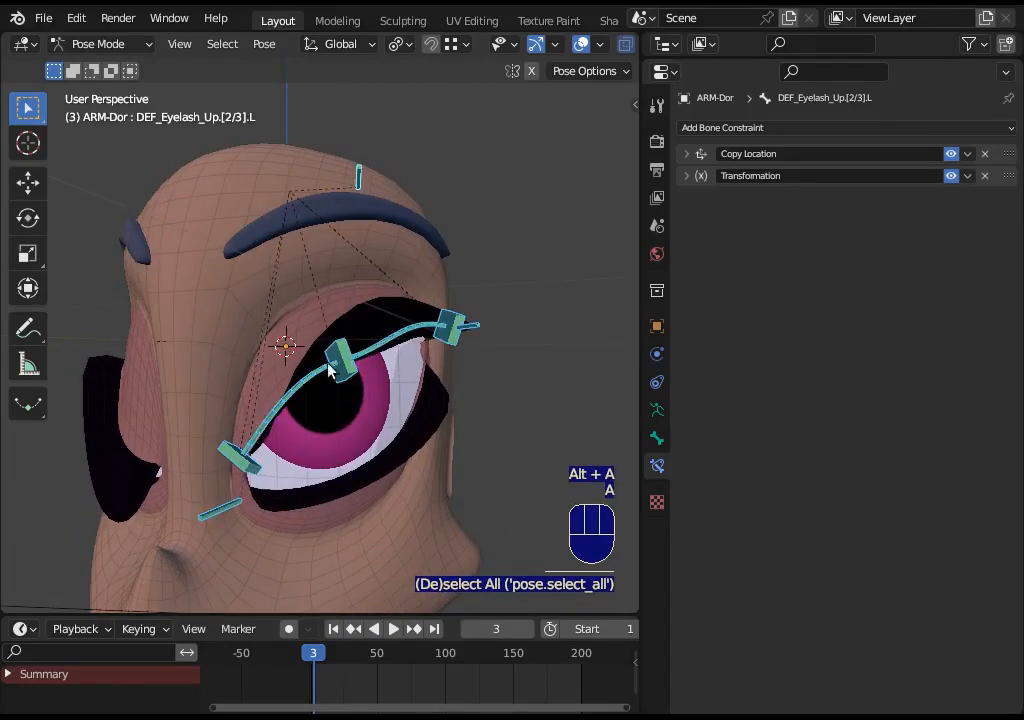
{"action": "middle_click_drag", "start_coordinate": [417, 216], "coordinate": [371, 362]}
{"action": "key", "text": "alt+a"}
{"action": "left_click", "coordinate": [364, 195]}
{"action": "middle_click_drag", "start_coordinate": [370, 233], "coordinate": [359, 377]}
{"action": "scroll", "coordinate": [412, 272], "scroll_direction": "up", "scroll_amount": 1}
{"action": "left_click", "coordinate": [449, 395], "text": "shift"}
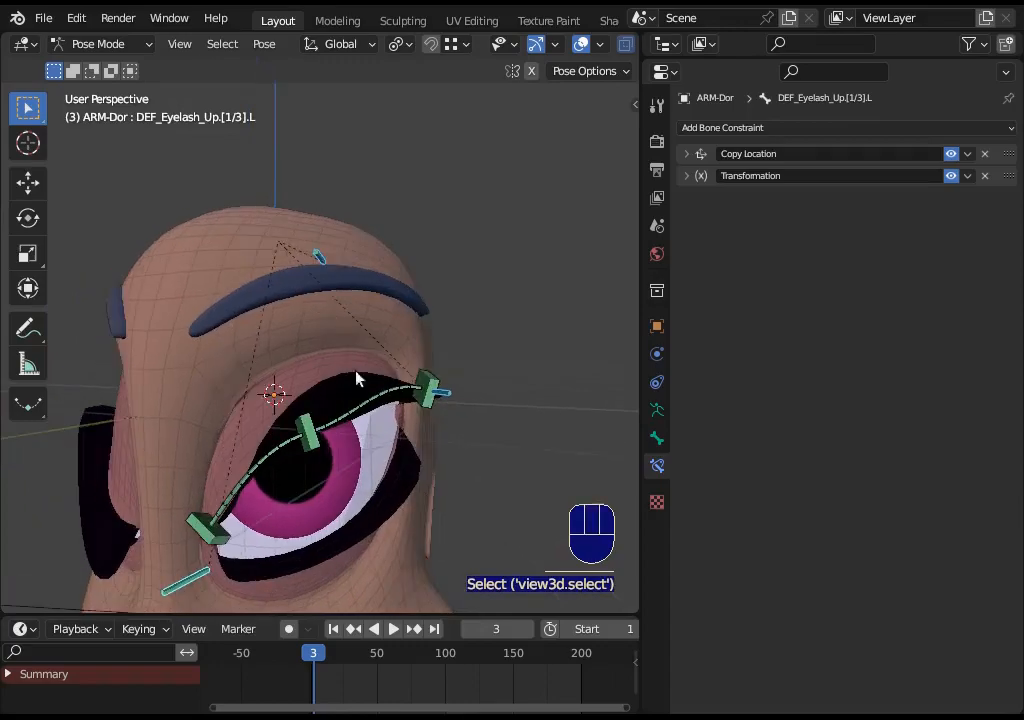
{"action": "key", "text": "alt+a"}
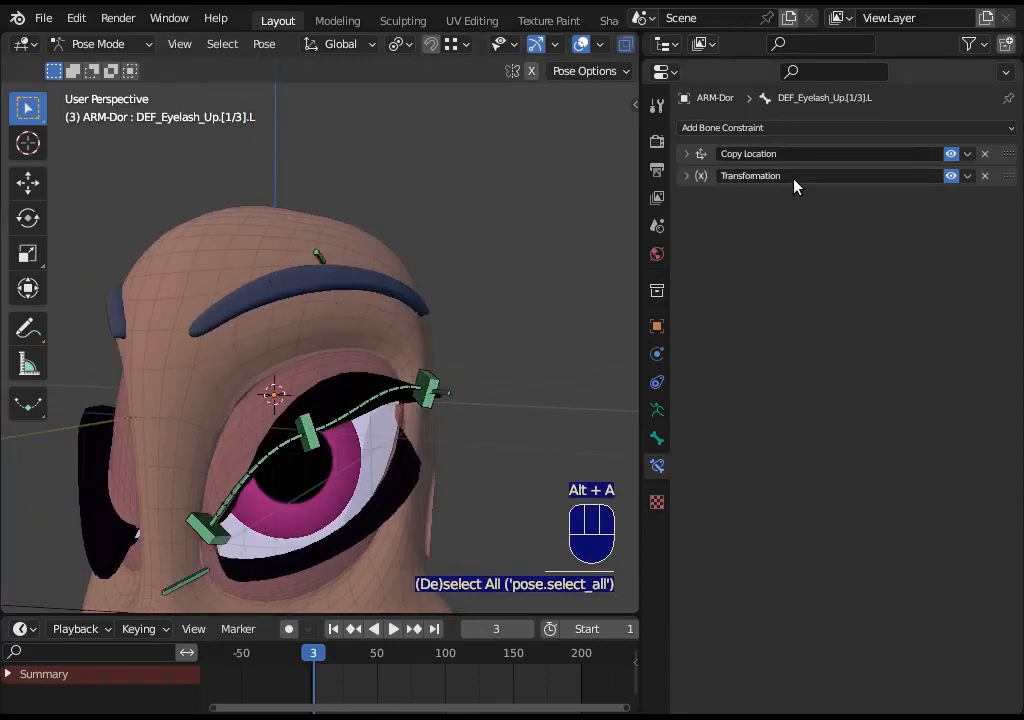
{"action": "left_click", "coordinate": [686, 155]}
{"action": "left_click", "coordinate": [686, 155]}
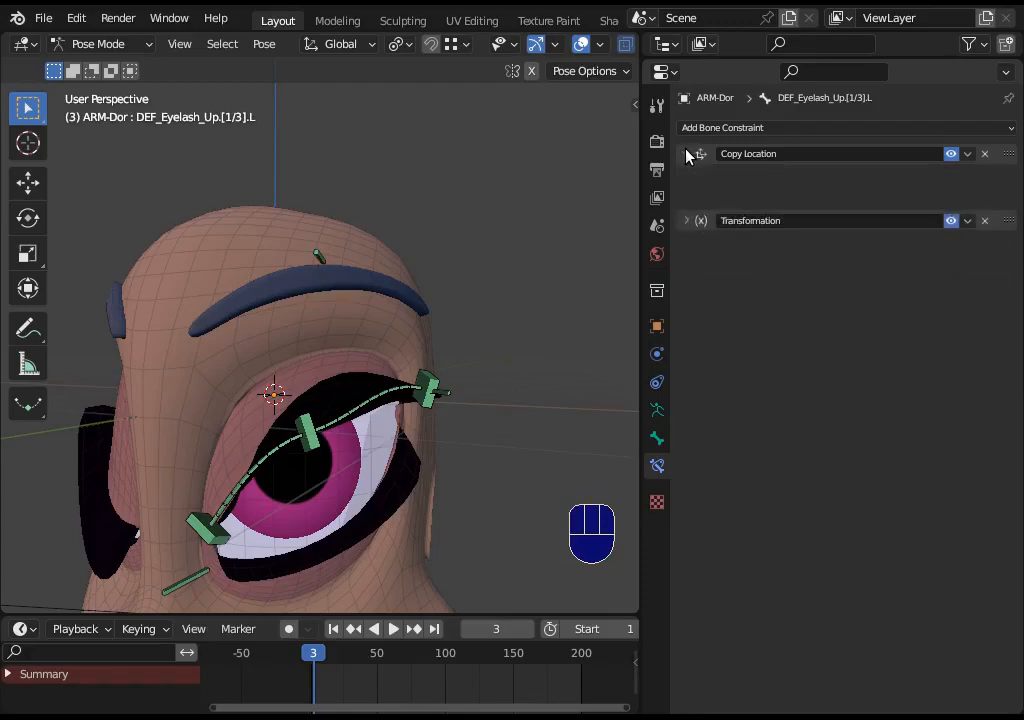
- Expand and collapse the Copy Location and Transformation constraints of the middle upper eyelash bone DEF_Eyelash_Up.[2/3].L
{"action": "left_click", "coordinate": [686, 176]}
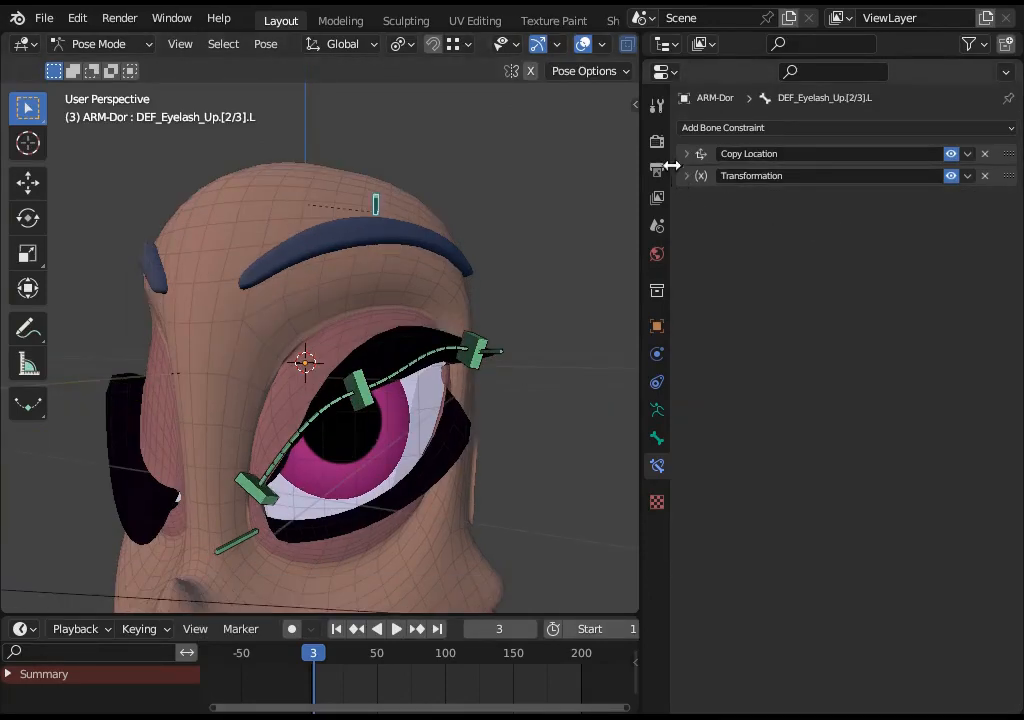
{"action": "left_click", "coordinate": [686, 156]}
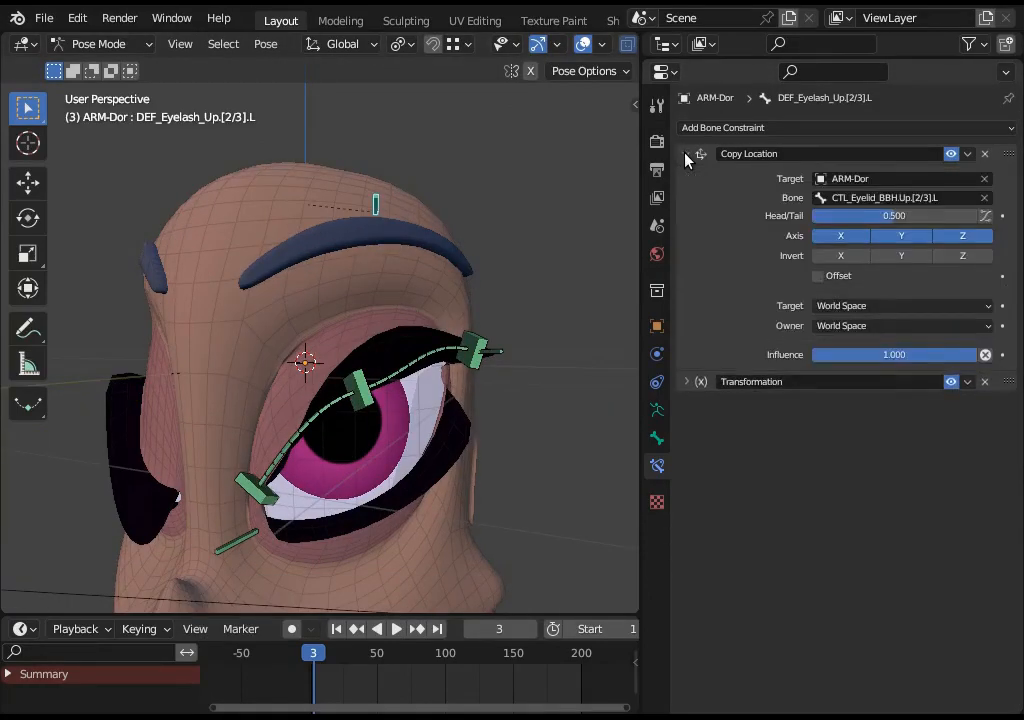
{"action": "left_click", "coordinate": [686, 156]}
{"action": "left_click", "coordinate": [686, 177]}
{"action": "left_click", "coordinate": [686, 177]}
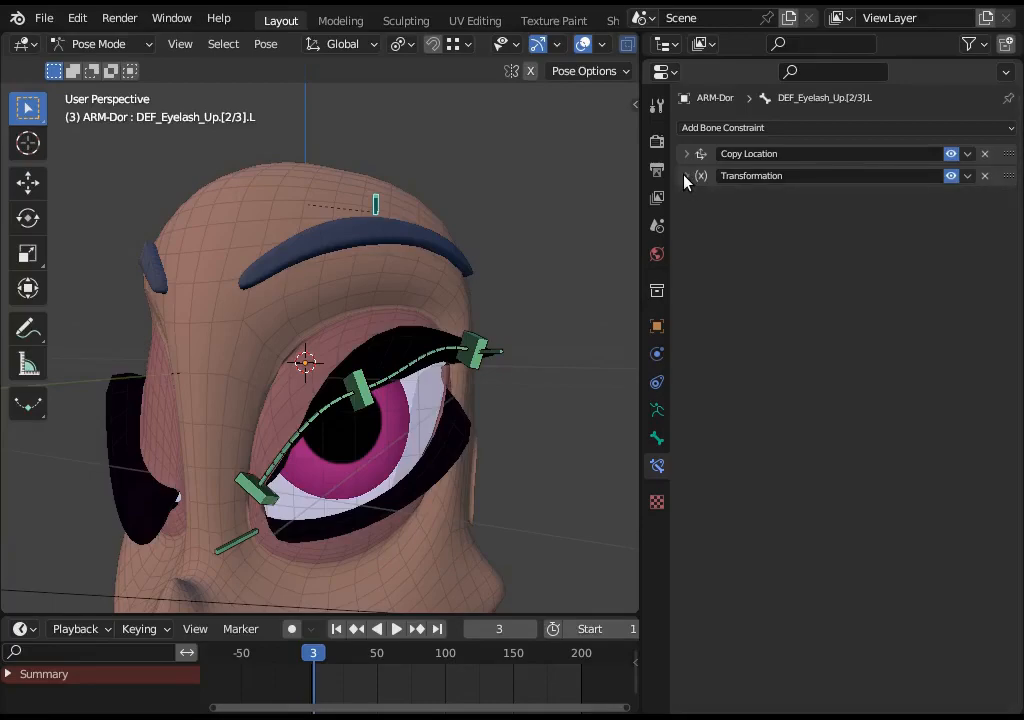
{"action": "left_click", "coordinate": [686, 177]}
{"action": "left_click", "coordinate": [686, 177]}
{"action": "left_click", "coordinate": [686, 153]}
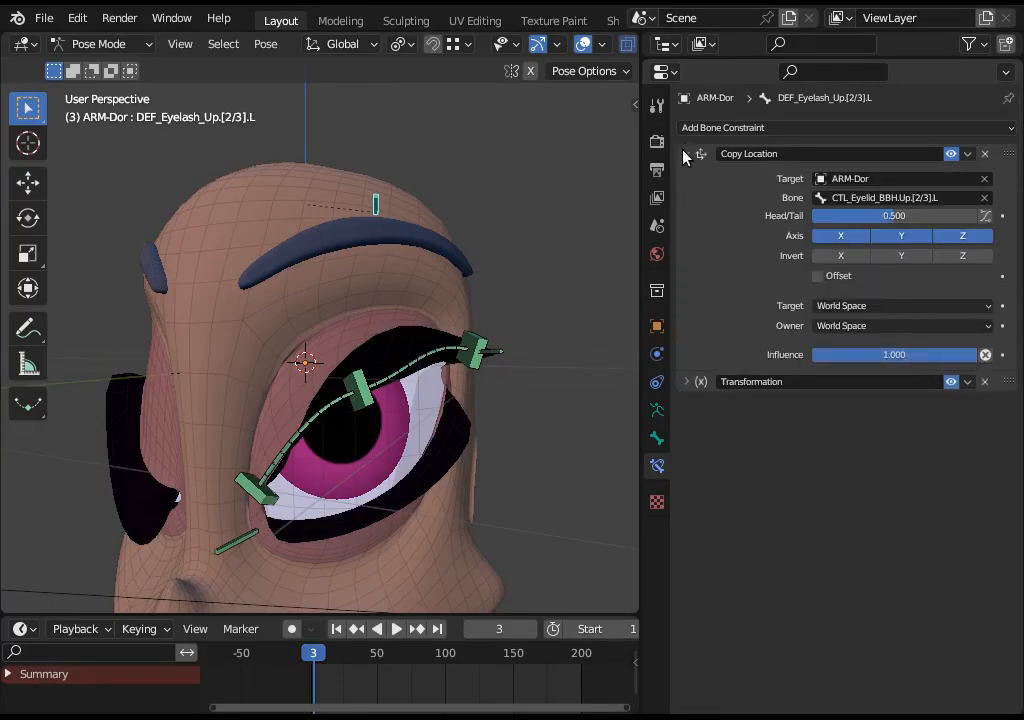
{"action": "left_click", "coordinate": [685, 154]}
{"action": "left_click", "coordinate": [686, 177]}
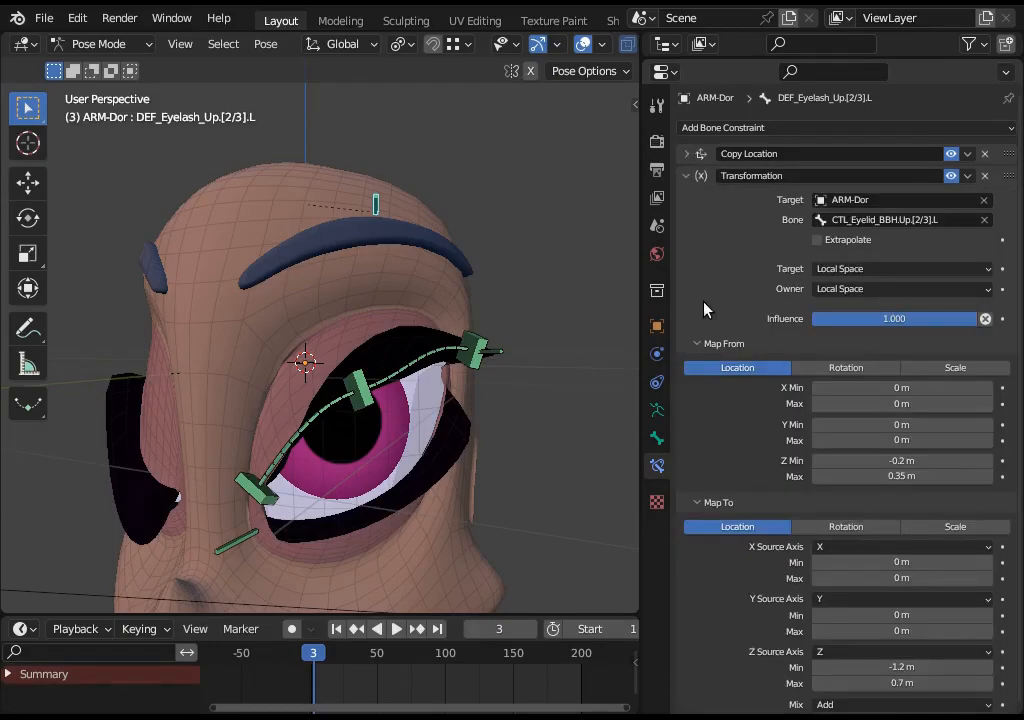
- Inspect the Location Mix Mode options of the eyelash bone's Transformation constraint without changing them
{"action": "scroll", "coordinate": [715, 380], "scroll_direction": "down", "scroll_amount": 1}
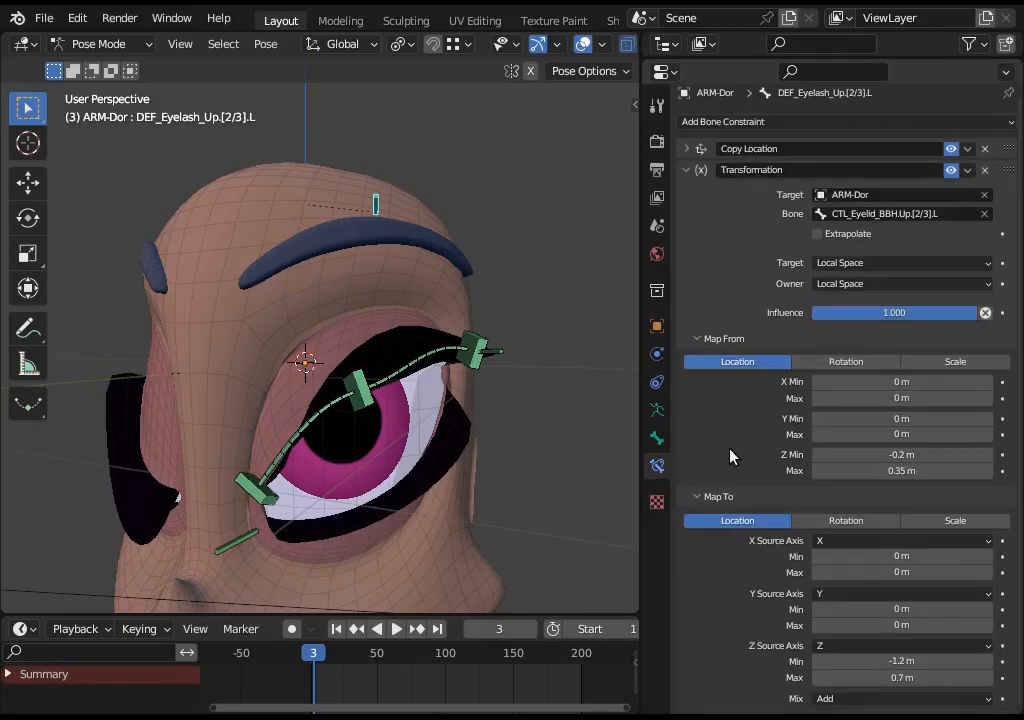
{"action": "left_click", "coordinate": [826, 698]}
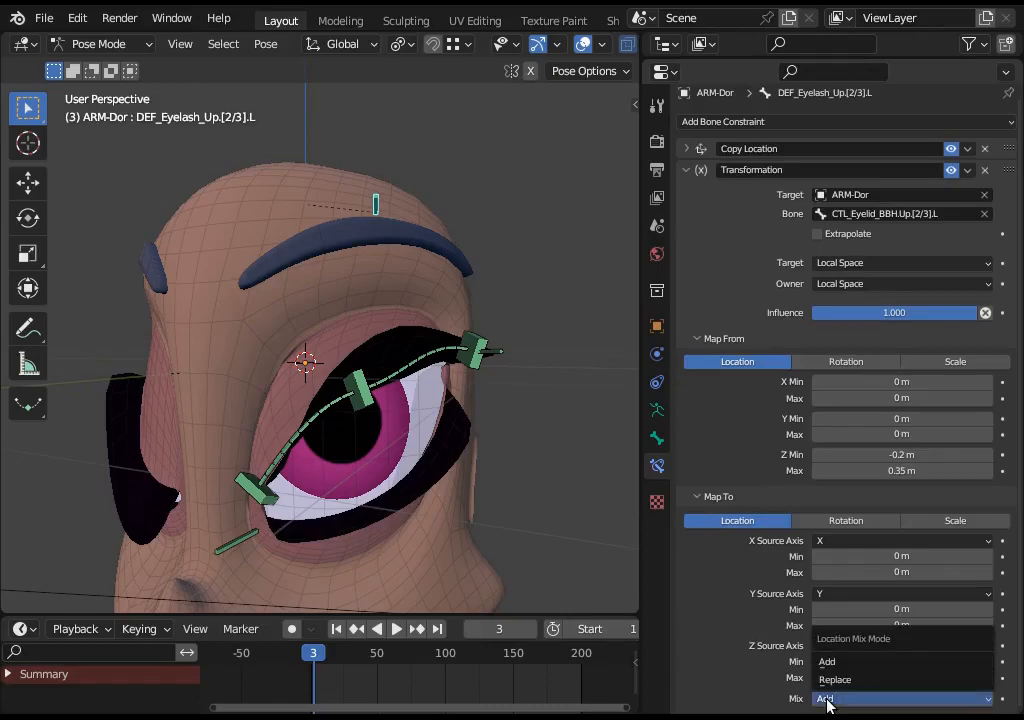
{"action": "left_click", "coordinate": [826, 698]}
{"action": "left_click", "coordinate": [824, 699]}
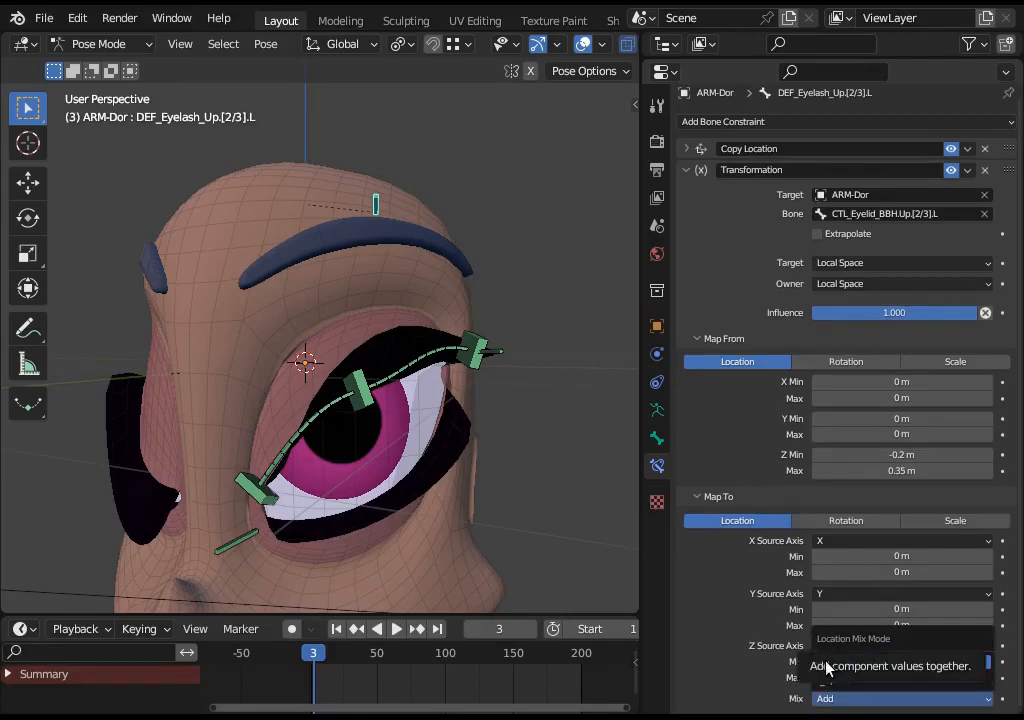
{"action": "left_click", "coordinate": [824, 669]}
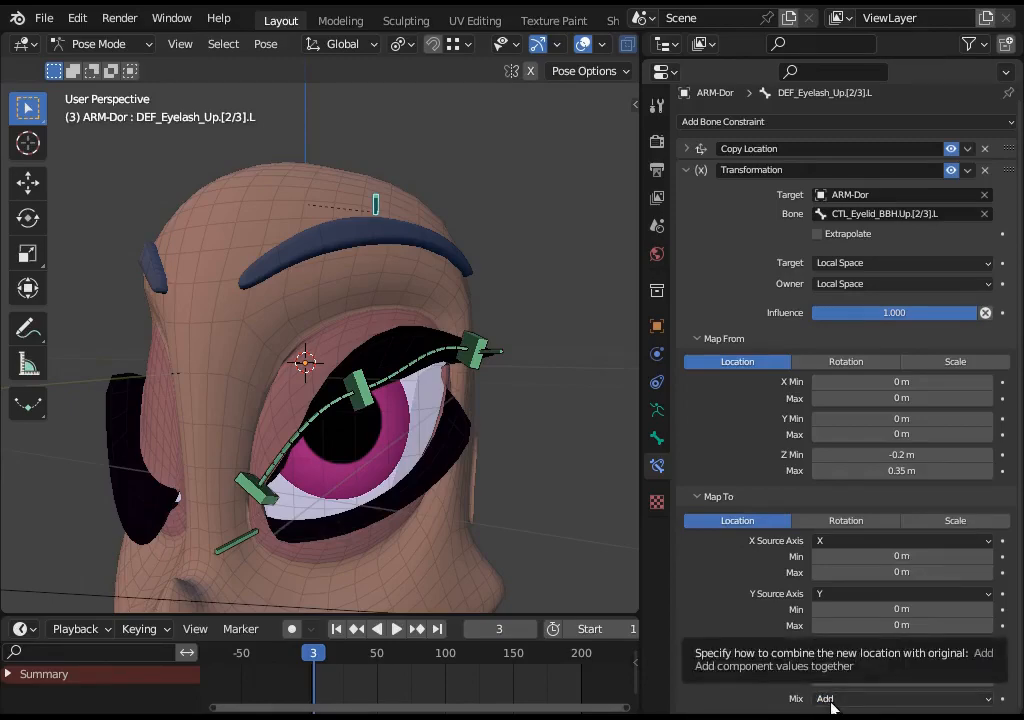
{"action": "left_click", "coordinate": [830, 703]}
{"action": "scroll", "coordinate": [722, 542], "scroll_direction": "up", "scroll_amount": 1}
{"action": "left_click", "coordinate": [684, 172]}
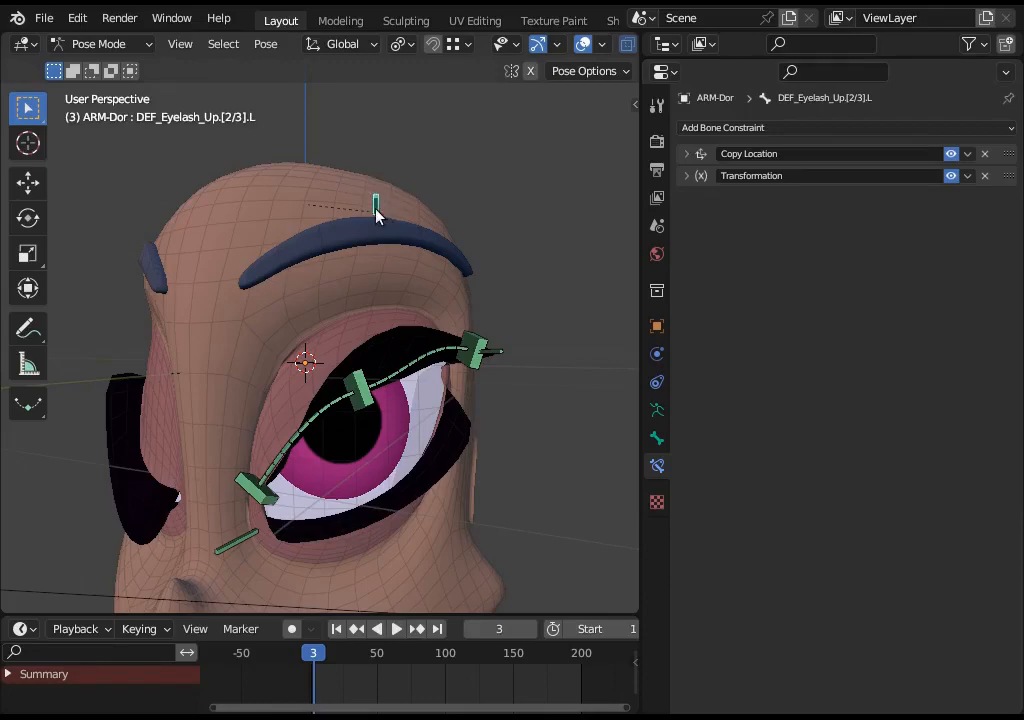
- Review the Transformation constraint's Map From and Map To ranges and the Copy Location settings of the eyelash bone
{"action": "left_click", "coordinate": [686, 176]}
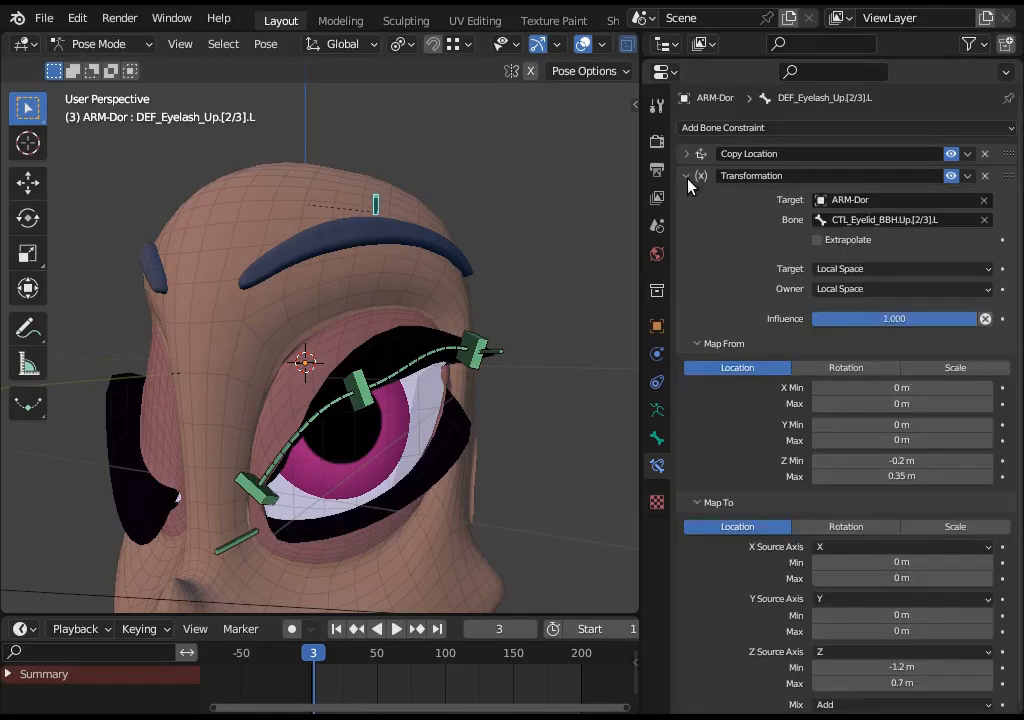
{"action": "left_click", "coordinate": [686, 176]}
{"action": "left_click", "coordinate": [685, 176]}
{"action": "scroll", "coordinate": [742, 461], "scroll_direction": "down", "scroll_amount": 1}
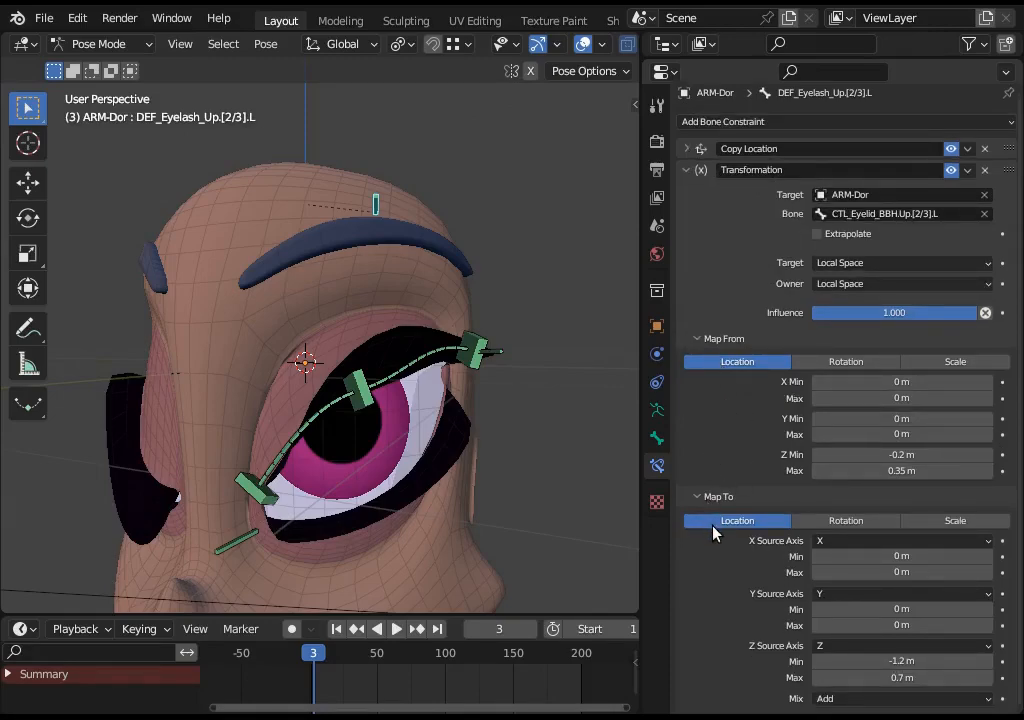
{"action": "left_click", "coordinate": [832, 699]}
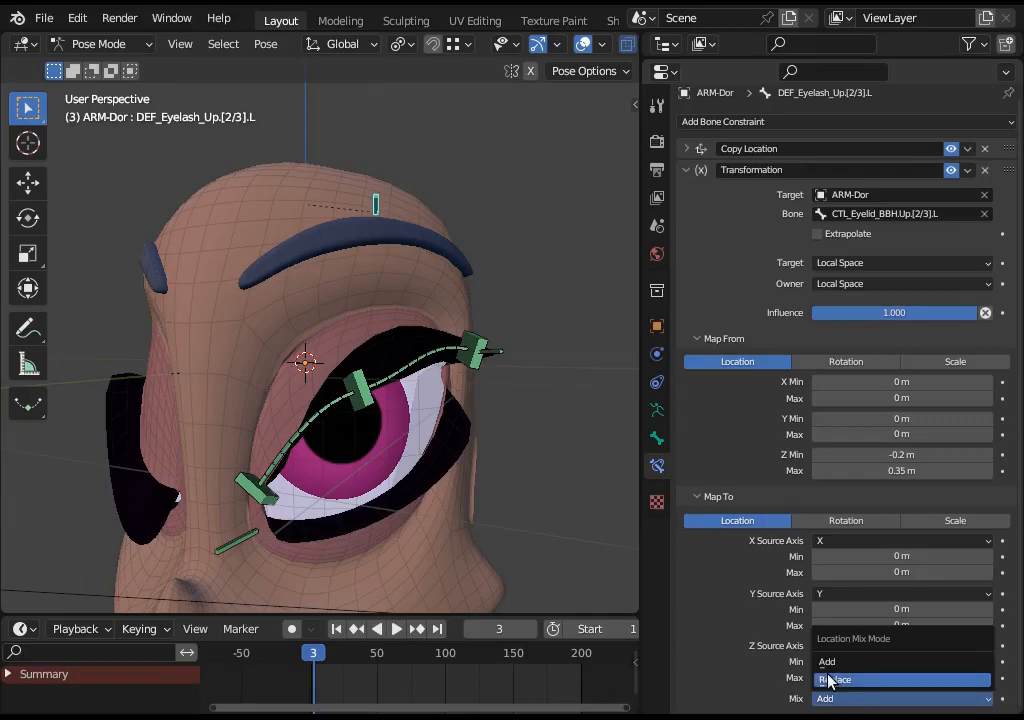
{"action": "left_click", "coordinate": [684, 171]}
{"action": "left_click", "coordinate": [686, 154]}
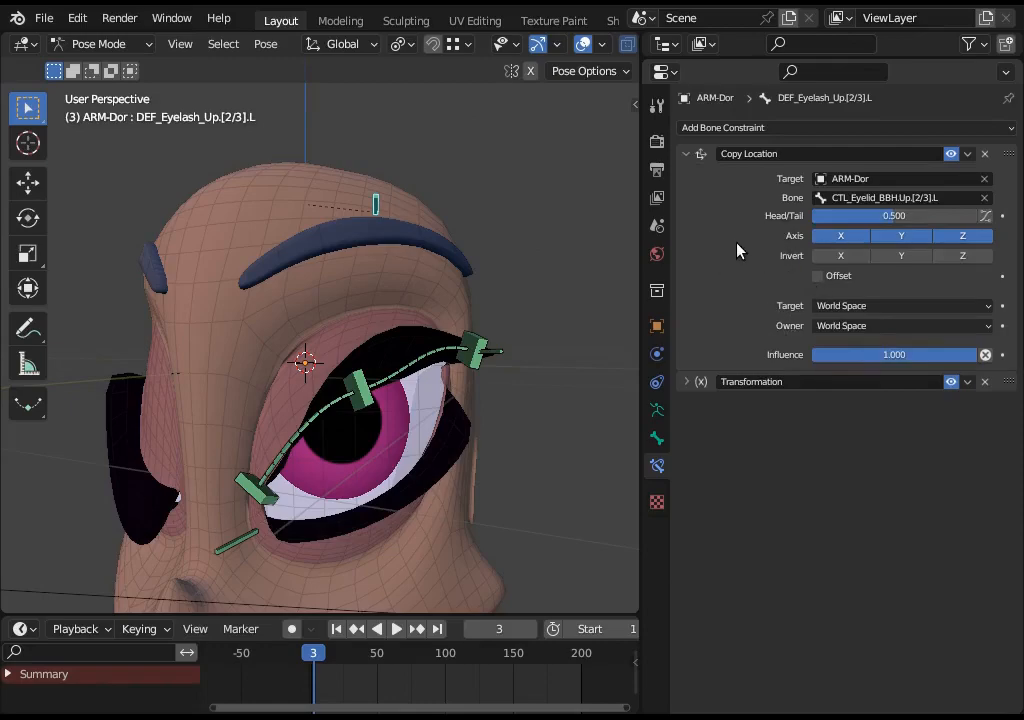
{"action": "left_click", "coordinate": [687, 156]}
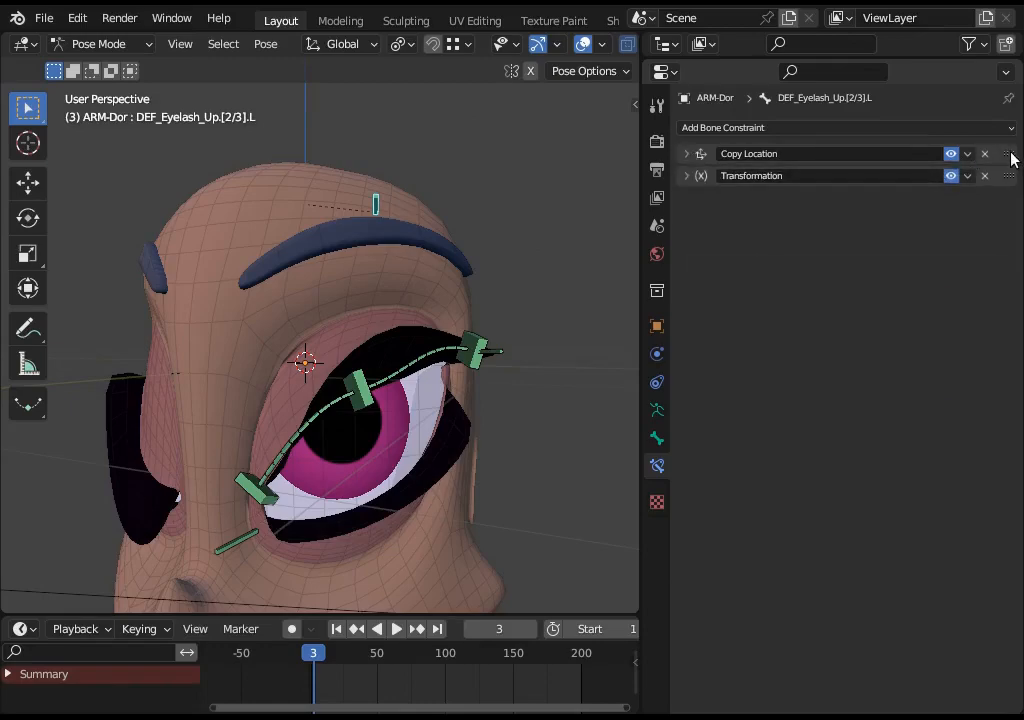
- Temporarily move the Transformation constraint above Copy Location and toggle it off and on, restoring the original order
{"action": "left_click_drag", "start_coordinate": [1010, 154], "coordinate": [1008, 197]}
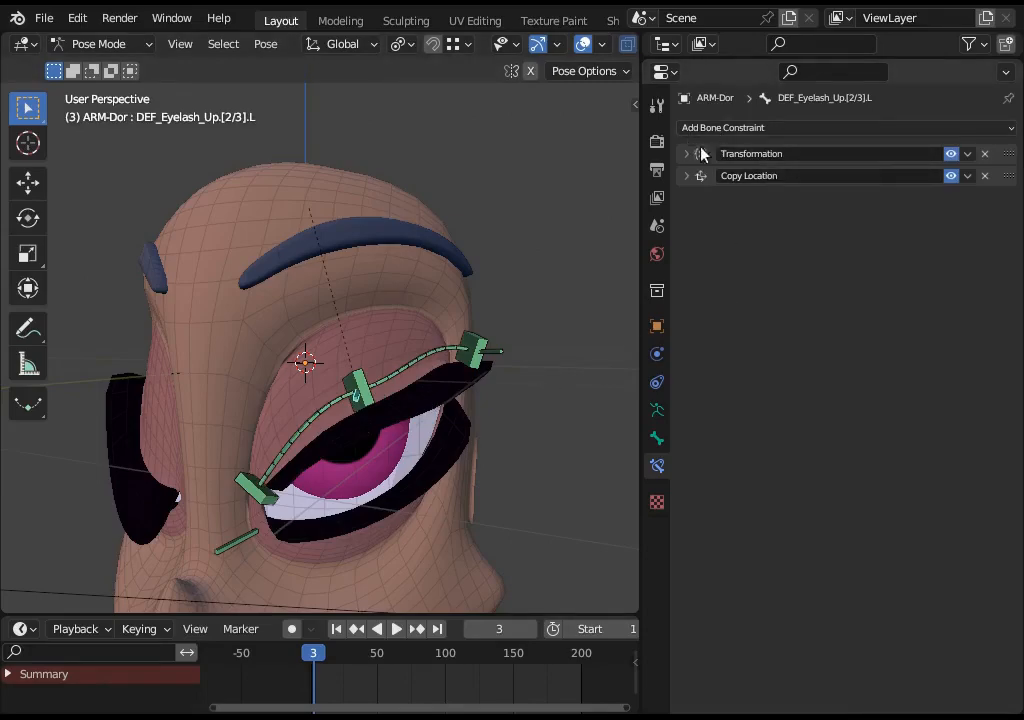
{"action": "left_click", "coordinate": [951, 154]}
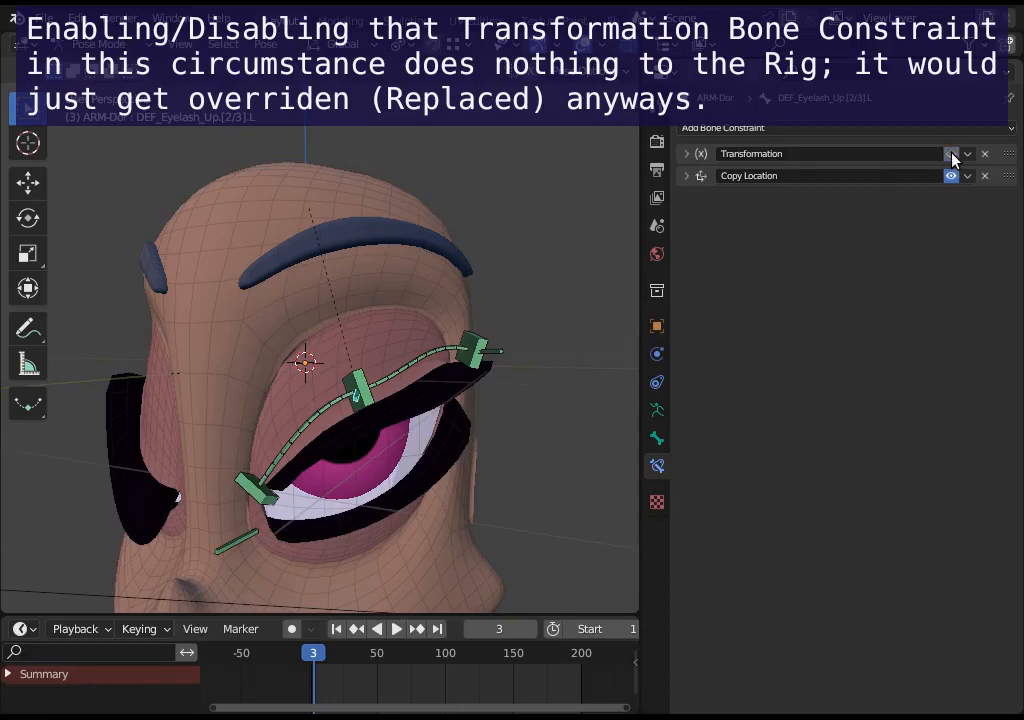
{"action": "left_click", "coordinate": [951, 154]}
{"action": "left_click_drag", "start_coordinate": [1011, 175], "coordinate": [1011, 150]}
- Set the Transformation constraint's location Mix mode to Replace on DEF_Eyelash_Up.[2/3].L
{"action": "left_click", "coordinate": [686, 171]}
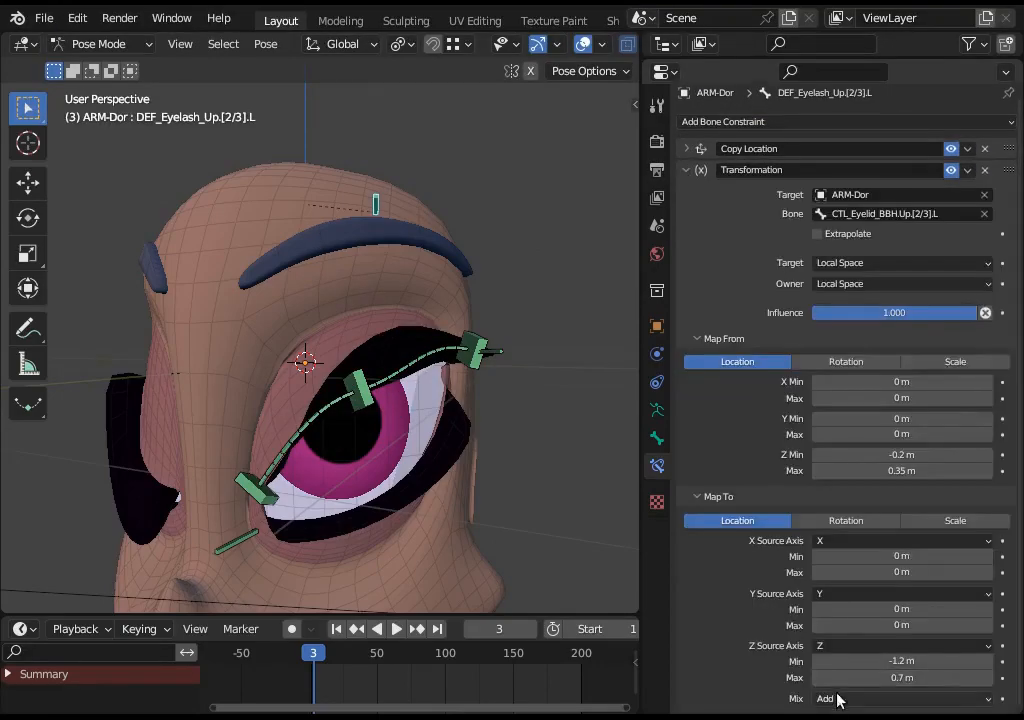
{"action": "left_click", "coordinate": [838, 700]}
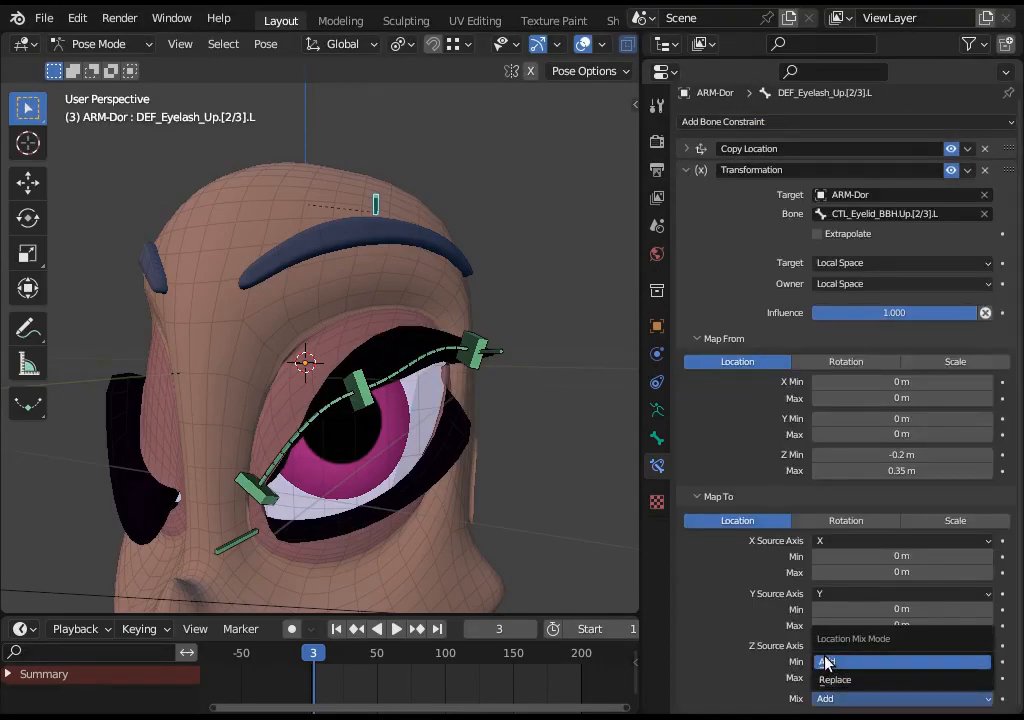
{"action": "left_click", "coordinate": [827, 662]}
{"action": "left_click", "coordinate": [887, 699]}
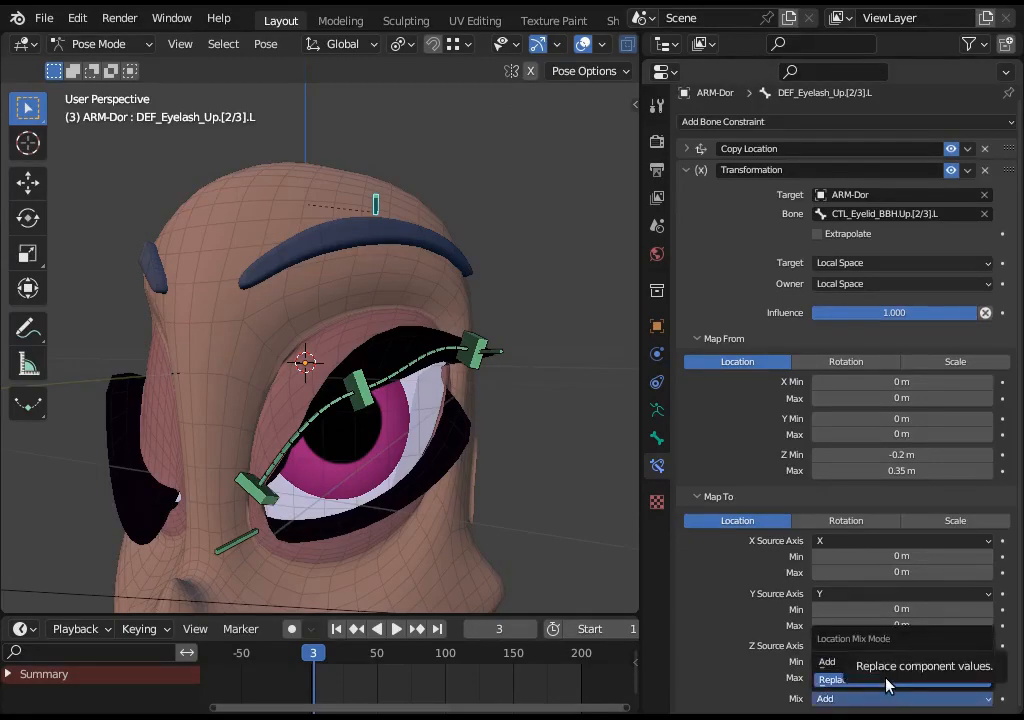
{"action": "left_click", "coordinate": [886, 682]}
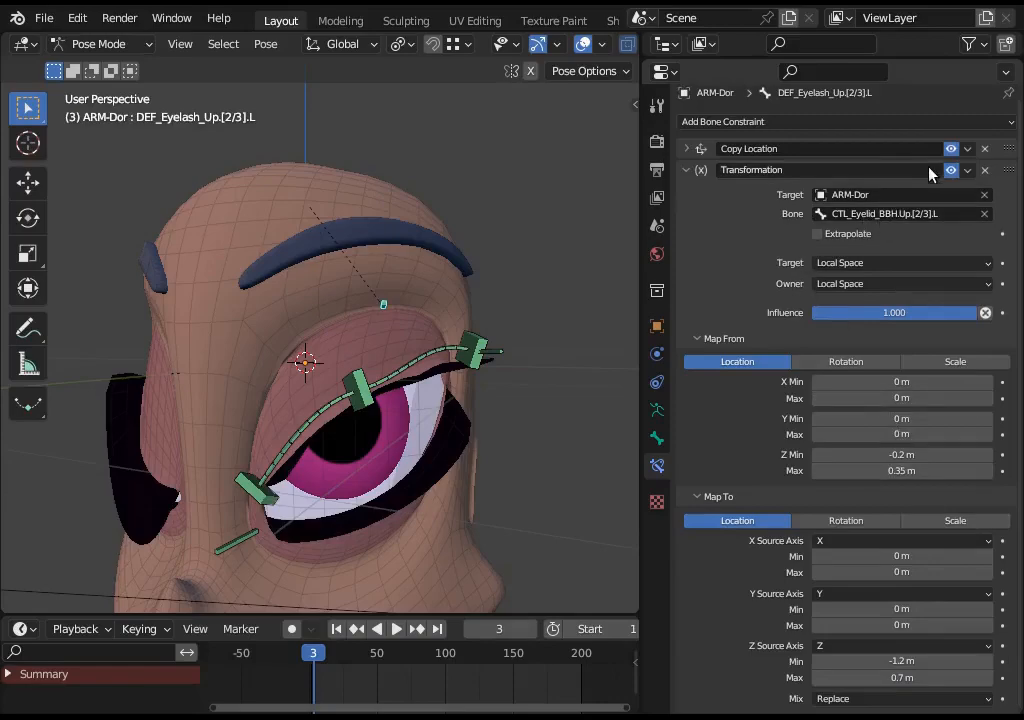
{"action": "left_click", "coordinate": [685, 171]}
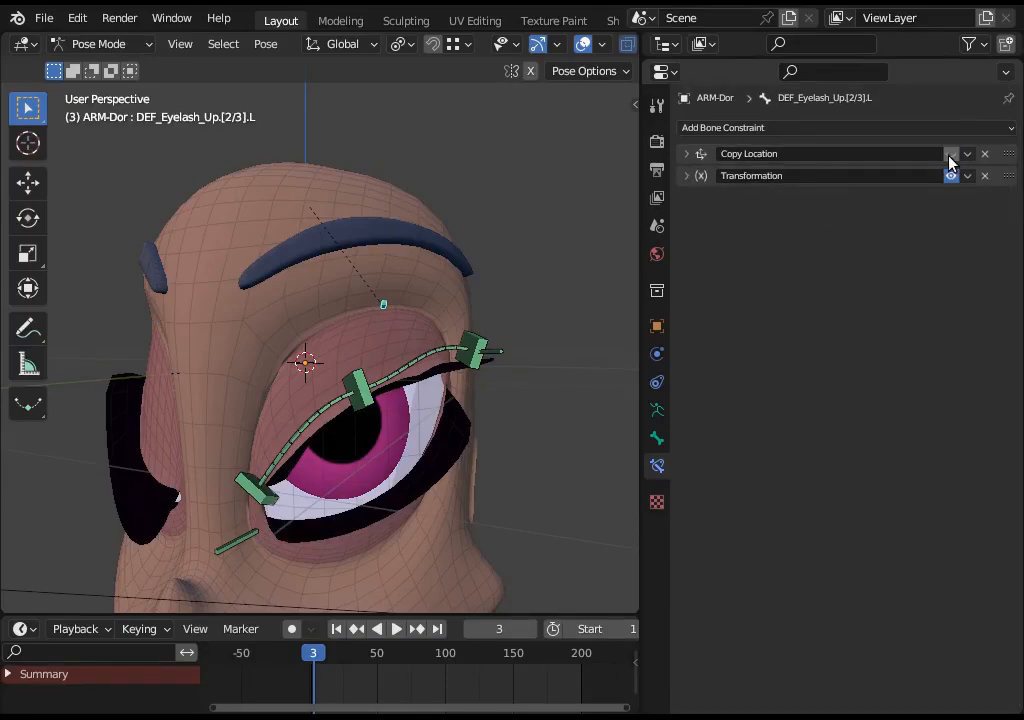
- Disable the Transformation constraint on the middle upper eyelash bone
{"action": "left_click", "coordinate": [685, 176]}
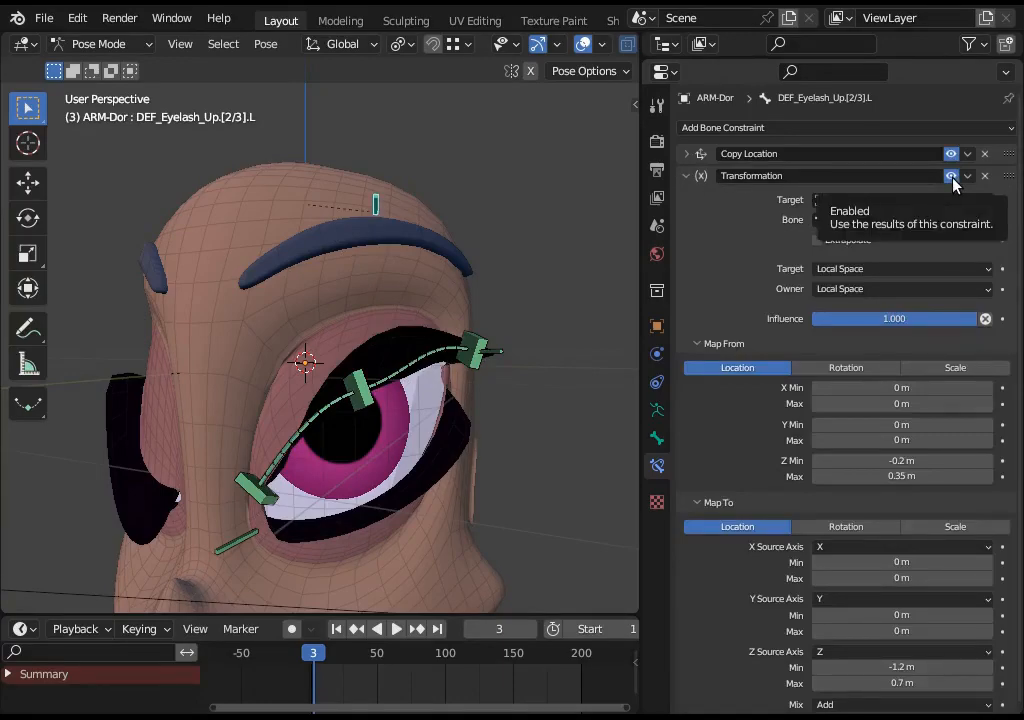
{"action": "left_click", "coordinate": [951, 177]}
{"action": "left_click", "coordinate": [686, 176]}
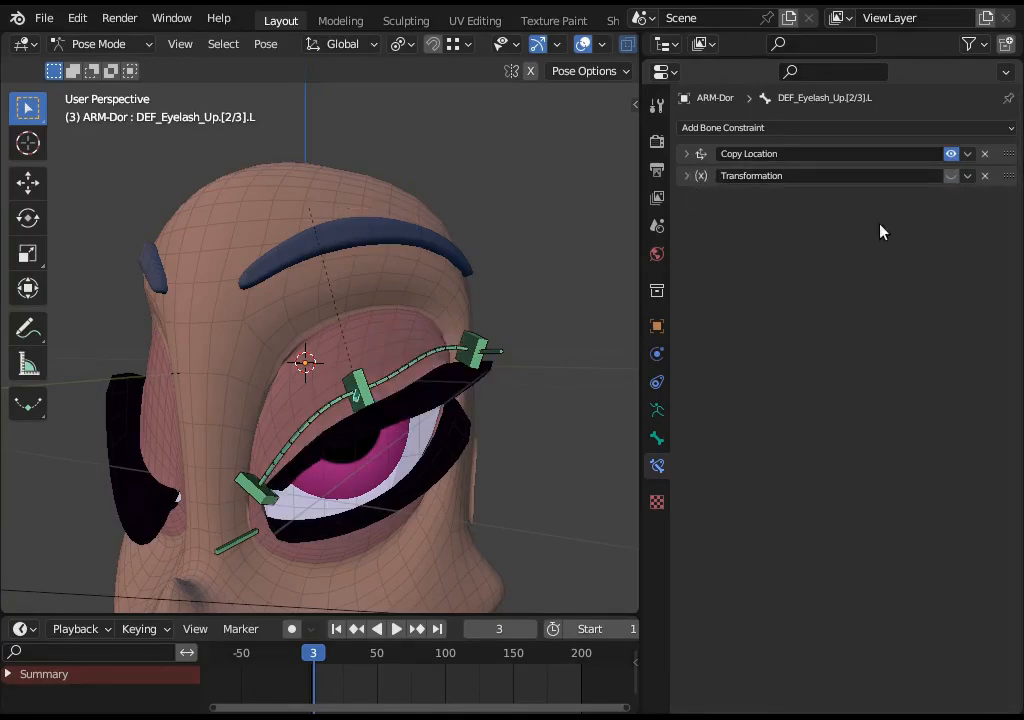
- Move the upper middle eyelid handler CTL_Eyelid_BBH.Up.[2/3].L twice to test how the eyelash follows
{"action": "middle_click_drag", "start_coordinate": [352, 390], "coordinate": [448, 374]}
{"action": "left_click", "coordinate": [685, 153]}
{"action": "scroll", "coordinate": [584, 306], "scroll_direction": "up", "scroll_amount": 1}
{"action": "left_click", "coordinate": [390, 372]}
{"action": "key", "text": "g"}
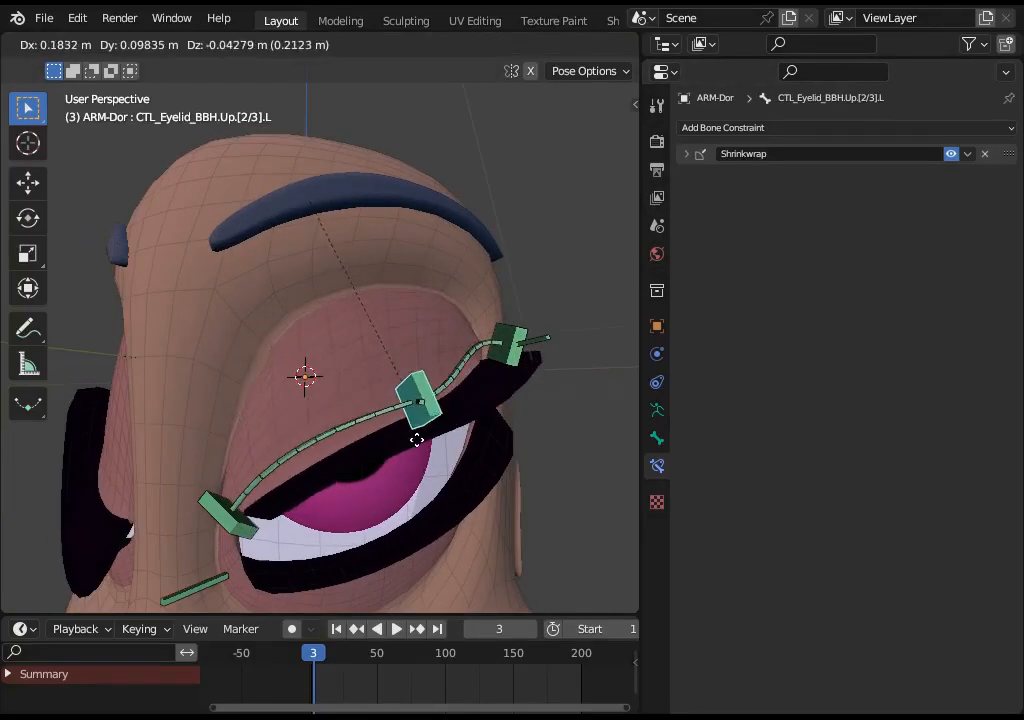
{"action": "left_click", "coordinate": [384, 346]}
{"action": "left_click", "coordinate": [386, 347]}
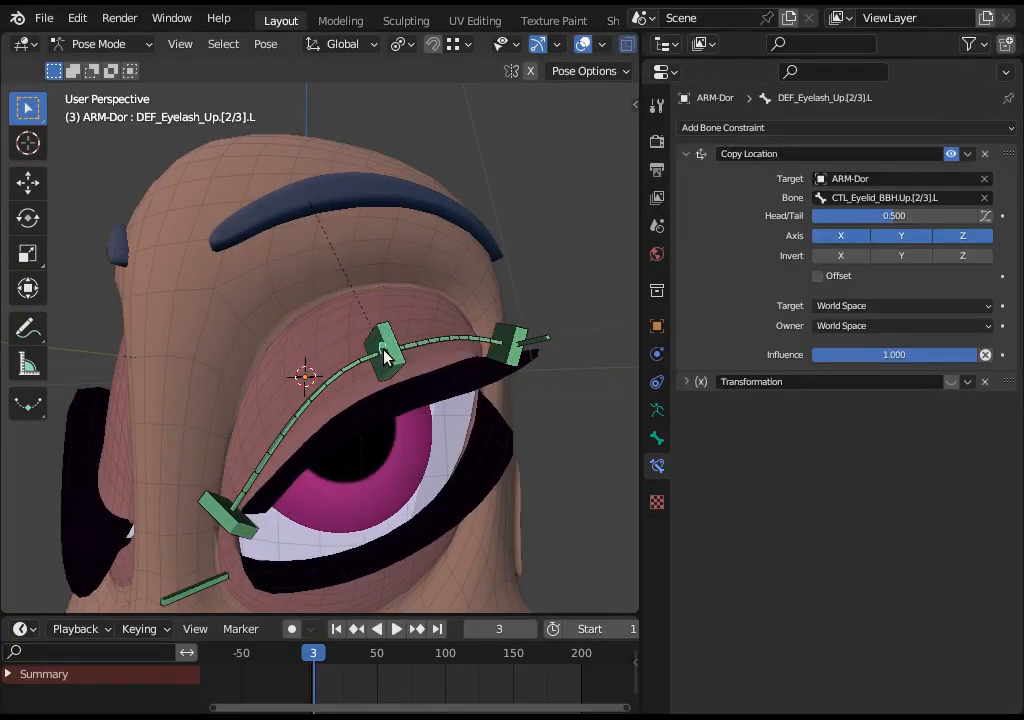
{"action": "middle_click_drag", "start_coordinate": [450, 368], "coordinate": [510, 372]}
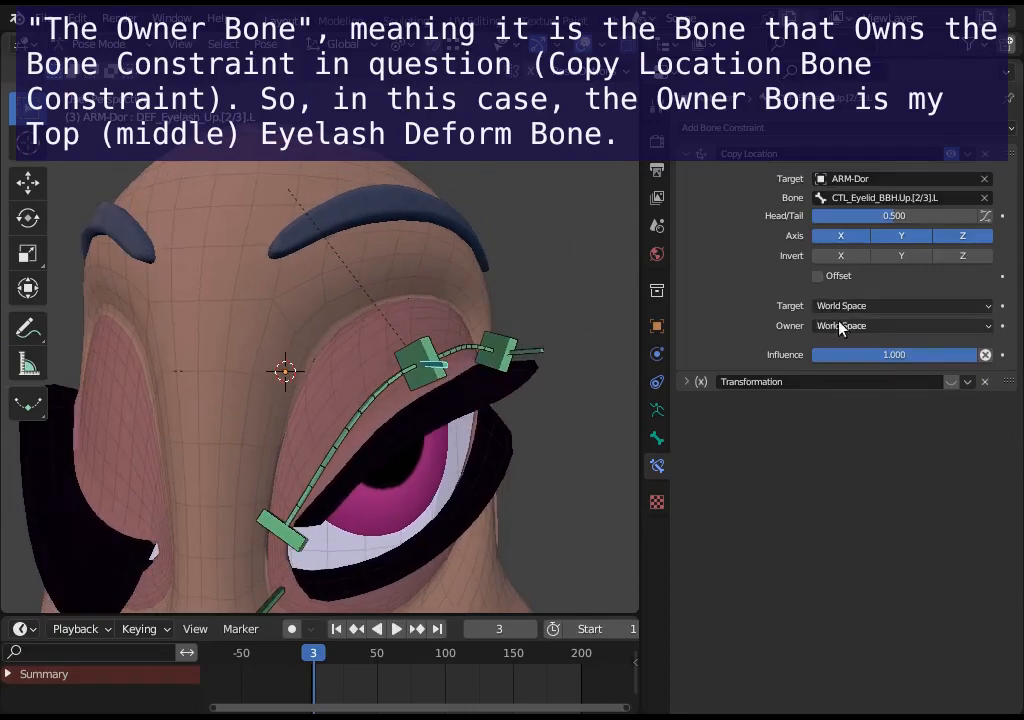
{"action": "left_click", "coordinate": [420, 385]}
{"action": "middle_click_drag", "start_coordinate": [427, 404], "coordinate": [394, 400]}
{"action": "key", "text": "g"}
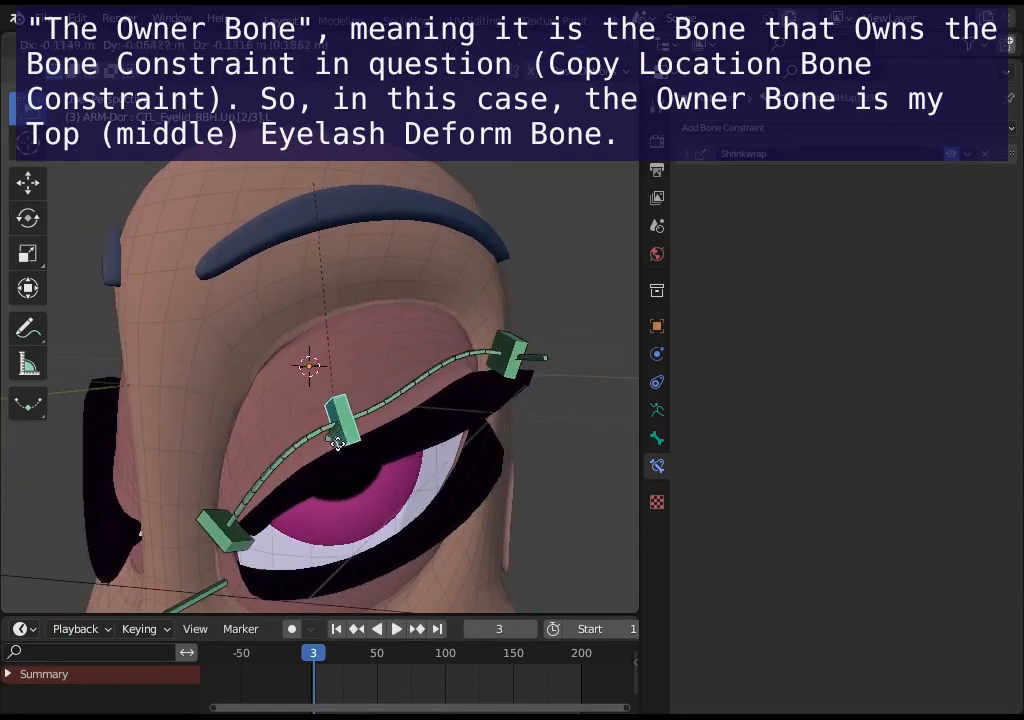
{"action": "left_click", "coordinate": [376, 387]}
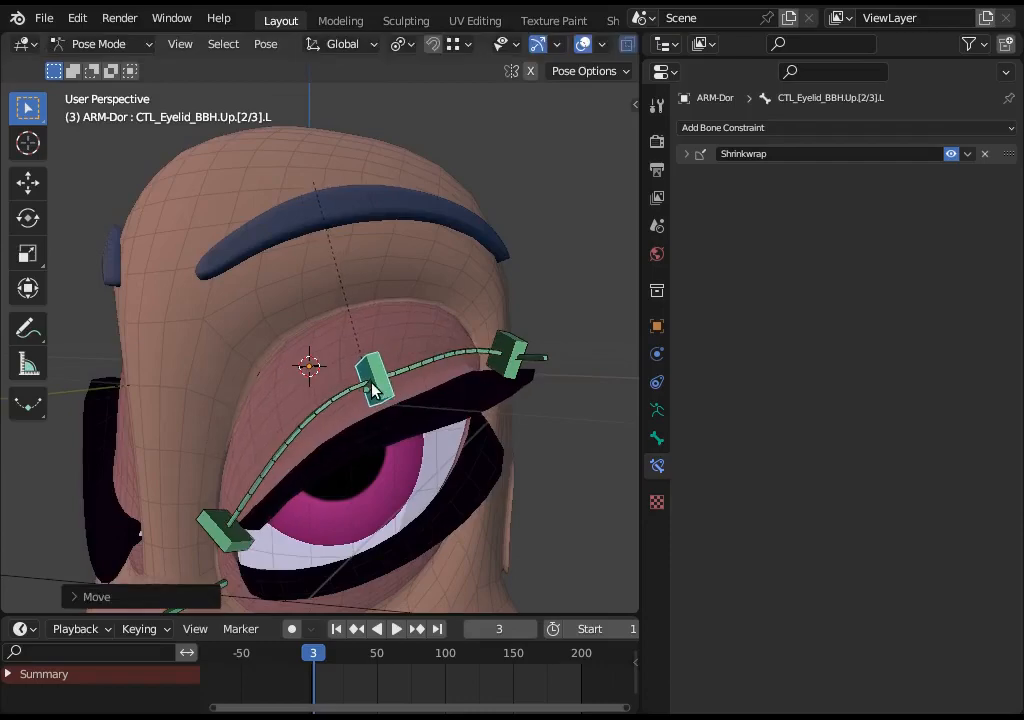
- Vary the Copy Location Head/Tail of DEF_Eyelash_Up.[2/3].L and set it back to 0.5
{"action": "left_click", "coordinate": [372, 382]}
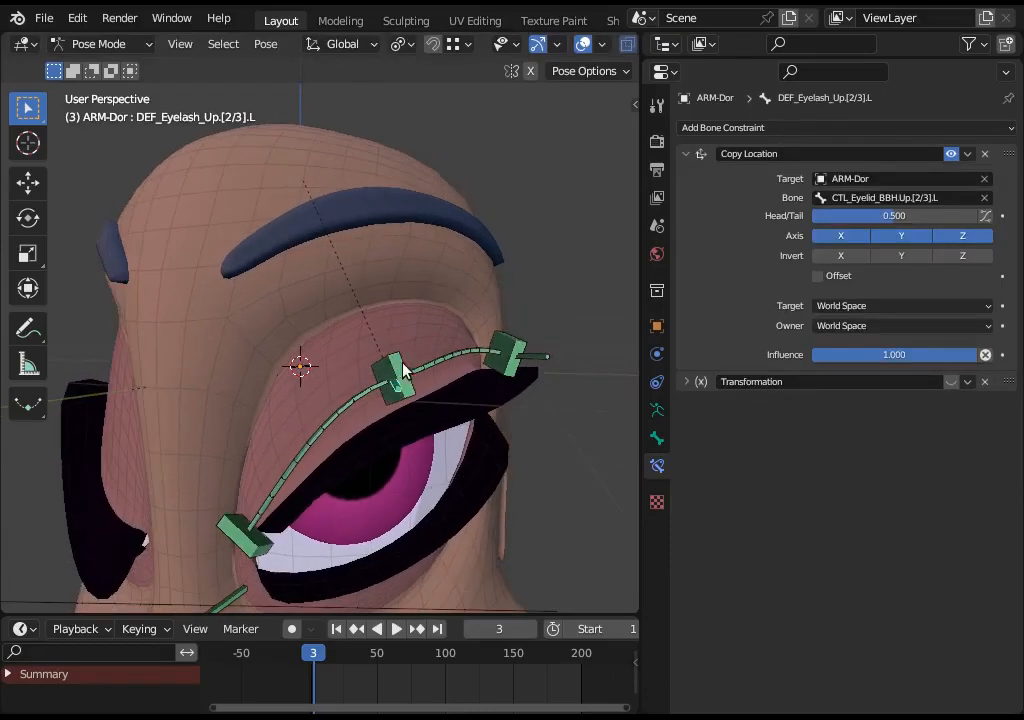
{"action": "middle_click_drag", "start_coordinate": [372, 368], "coordinate": [391, 414]}
{"action": "left_click", "coordinate": [385, 378]}
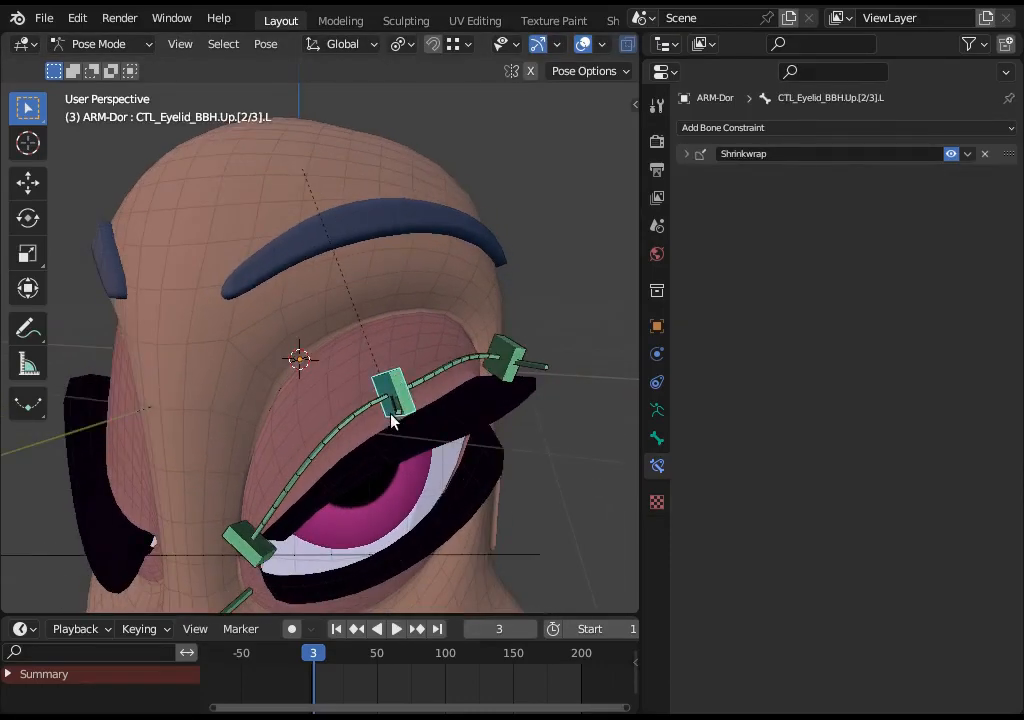
{"action": "left_click", "coordinate": [397, 408]}
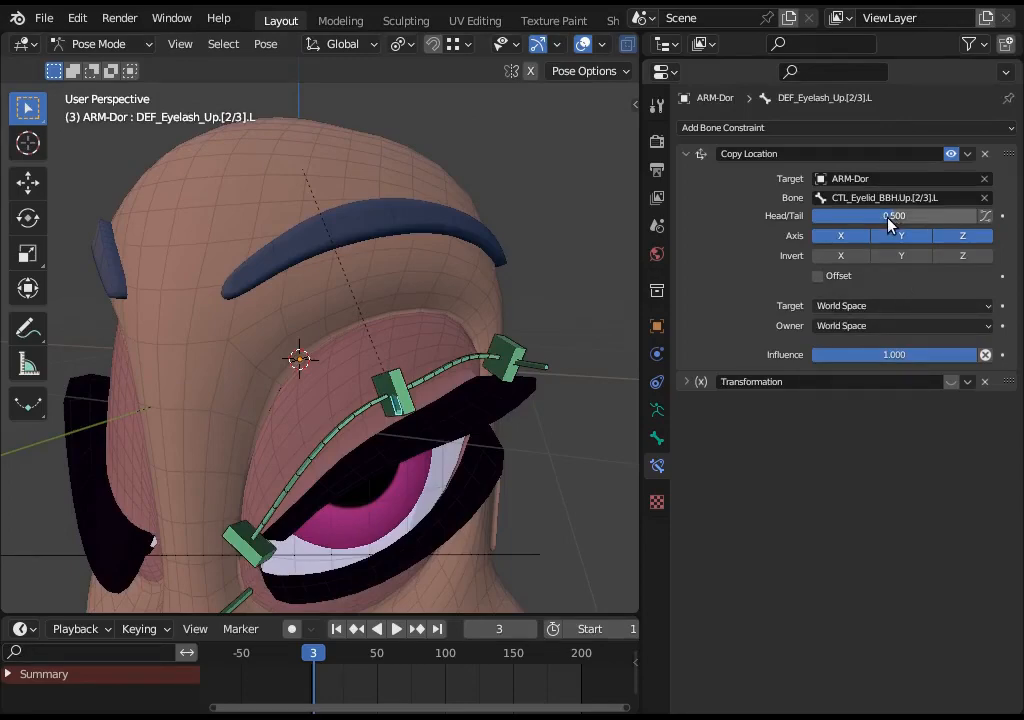
{"action": "left_click_drag", "start_coordinate": [890, 222], "coordinate": [930, 215]}
{"action": "left_click", "coordinate": [930, 215]}
{"action": "type", "text": "0"}
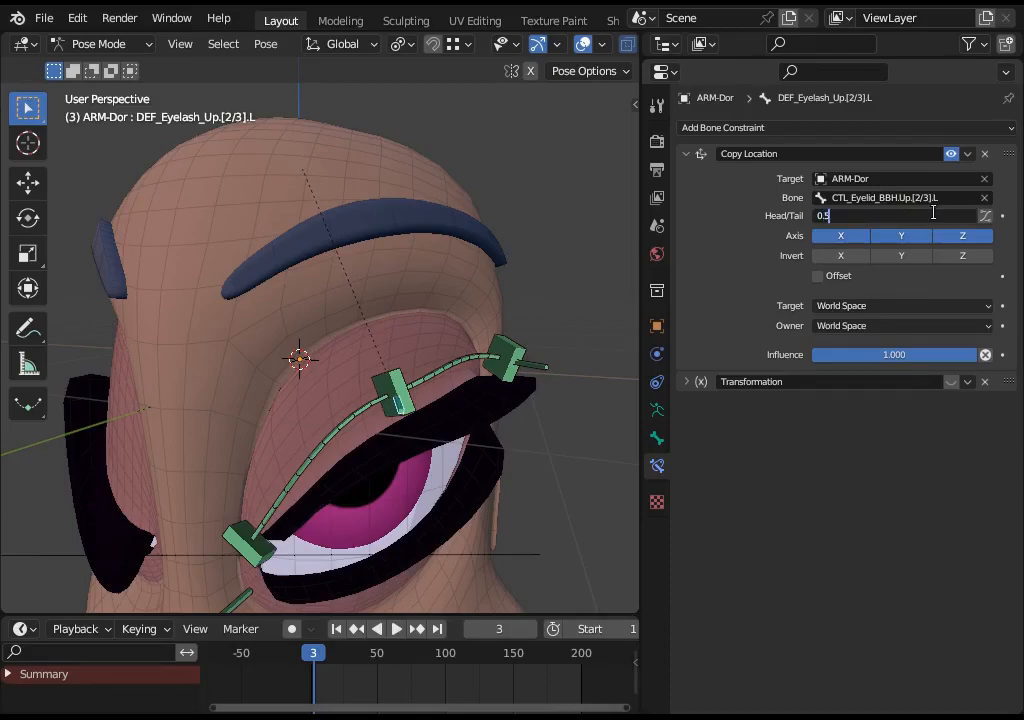
{"action": "type", "text": ".5"}
{"action": "key", "text": "Return"}
- Try moving the upper middle eyelid handler downward and undo the move
{"action": "middle_click_drag", "start_coordinate": [420, 330], "coordinate": [475, 372]}
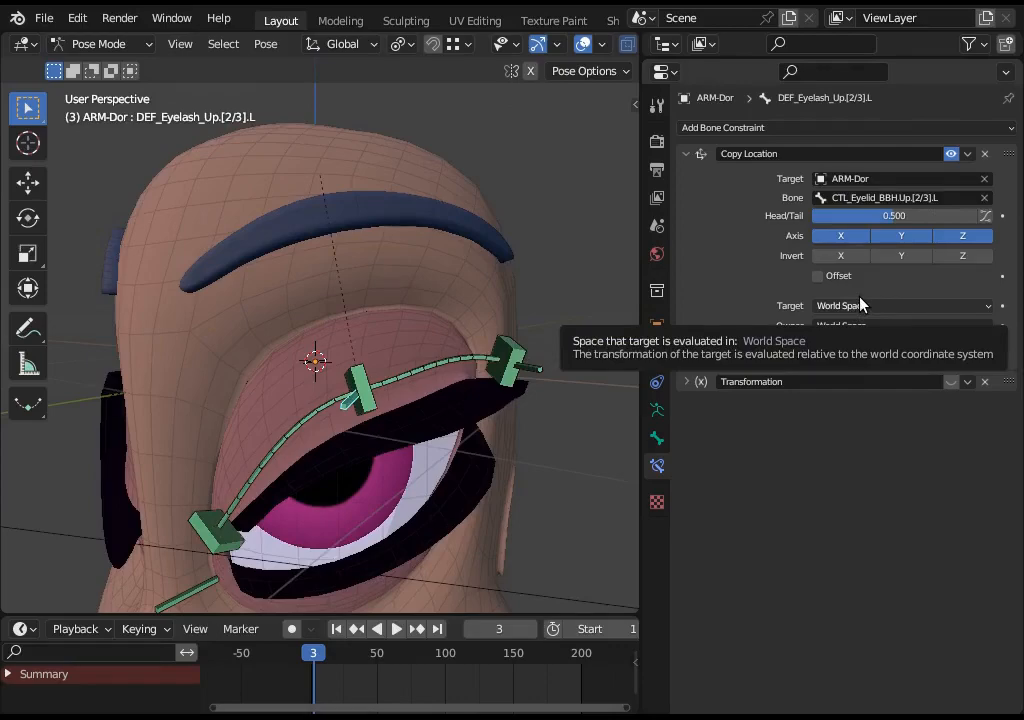
{"action": "left_click", "coordinate": [372, 379]}
{"action": "key", "text": "g"}
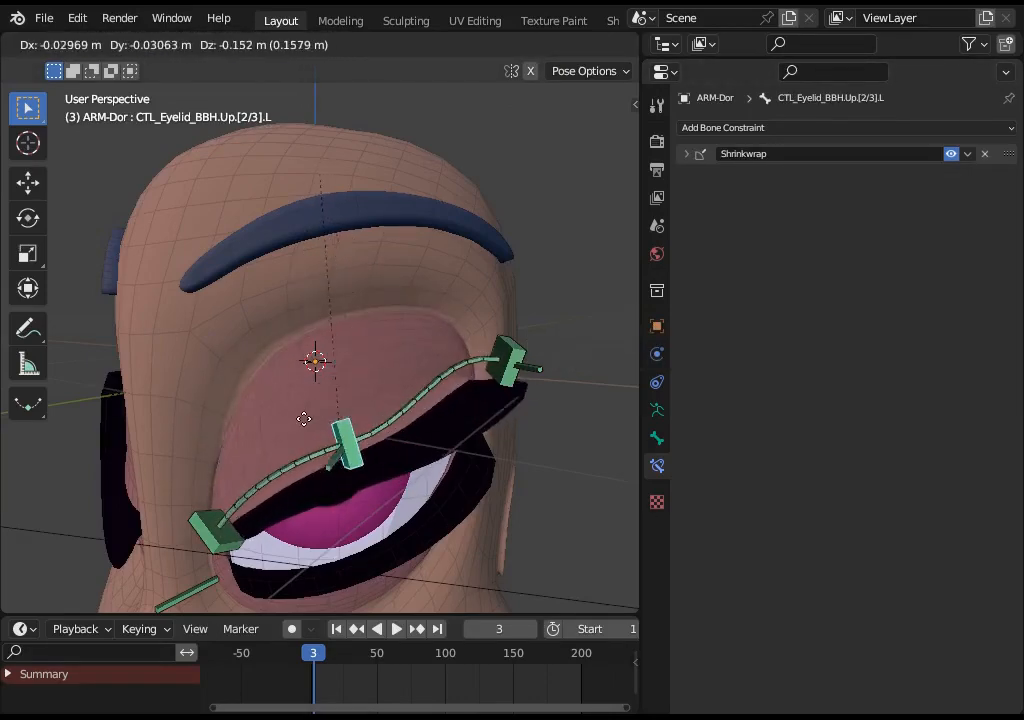
{"action": "left_click", "coordinate": [427, 336]}
{"action": "key", "text": "ctrl+z"}
- Move the upper middle eyelid handler and open the middle upper eyelash bone's Transformation constraint
{"action": "middle_click_drag", "start_coordinate": [359, 395], "coordinate": [405, 416]}
{"action": "left_click", "coordinate": [325, 420]}
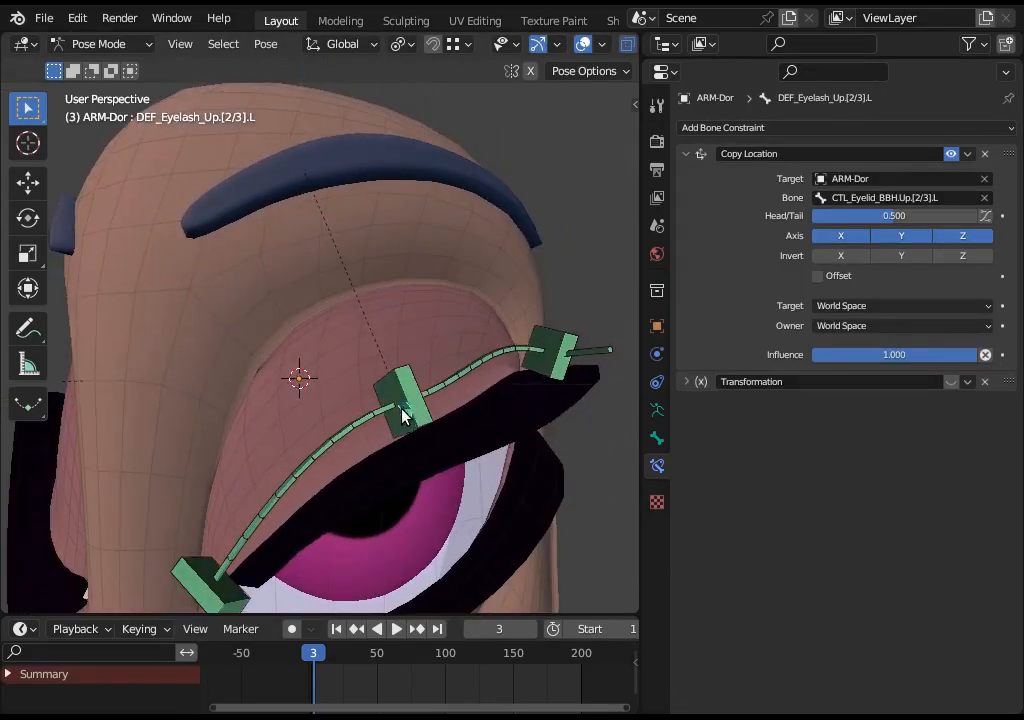
{"action": "left_click", "coordinate": [395, 410]}
{"action": "key", "text": "g"}
{"action": "left_click", "coordinate": [421, 348]}
{"action": "left_click", "coordinate": [429, 381]}
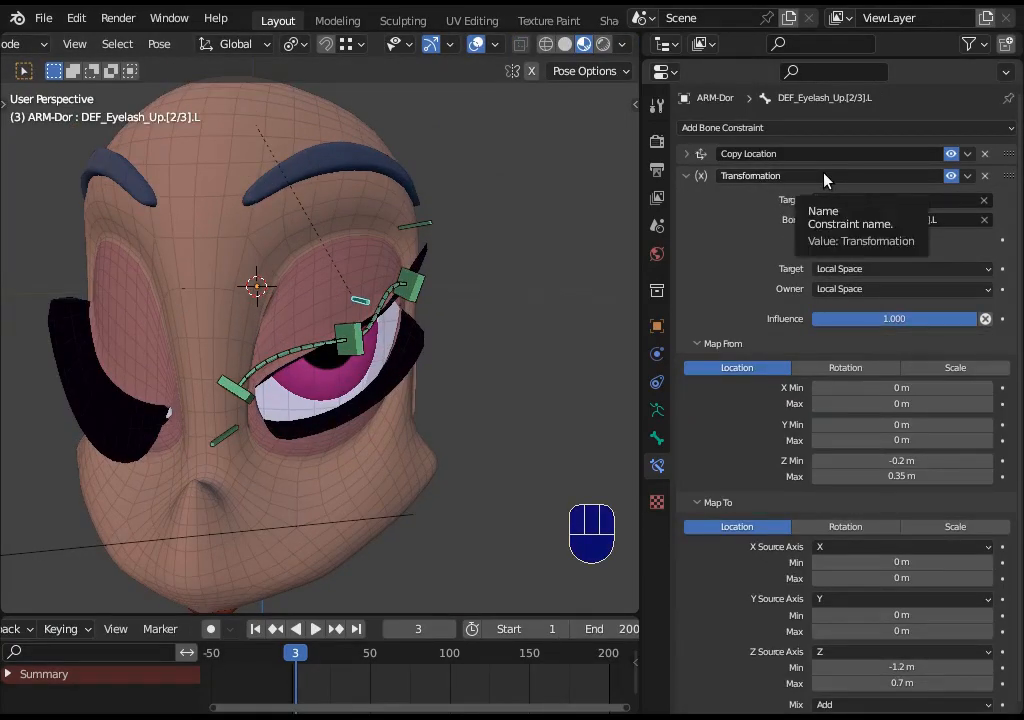
- Move the upper middle eyelid handler and toggle the eyelash bone's Transformation constraint off and on to compare
{"action": "scroll", "coordinate": [875, 458], "scroll_direction": "down", "scroll_amount": 1}
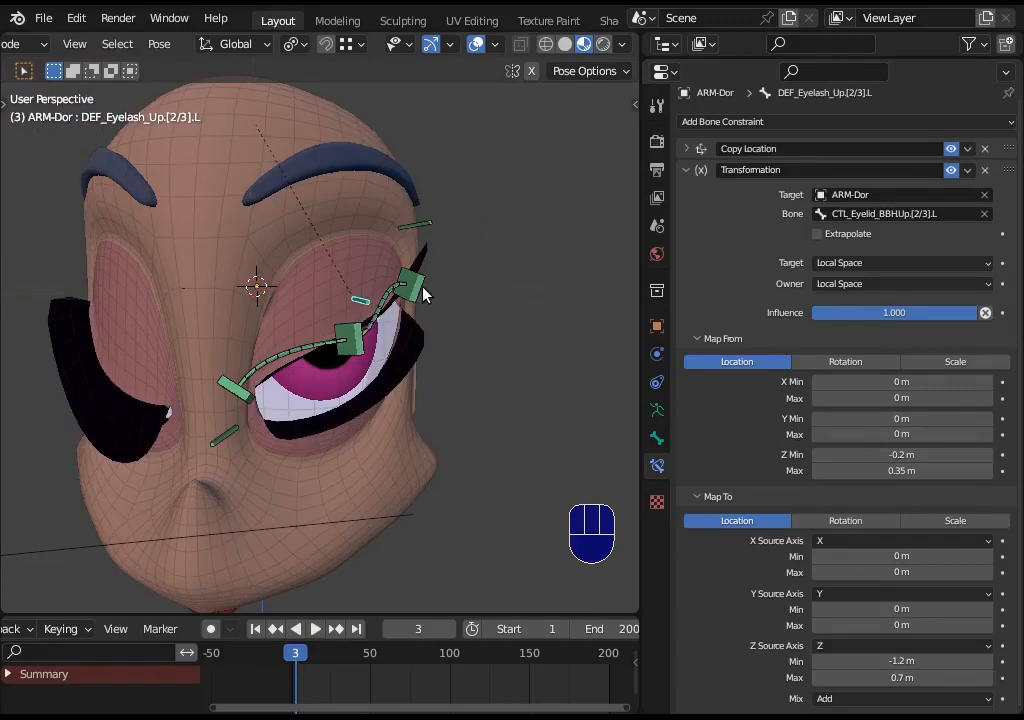
{"action": "left_click", "coordinate": [357, 333]}
{"action": "key", "text": "g"}
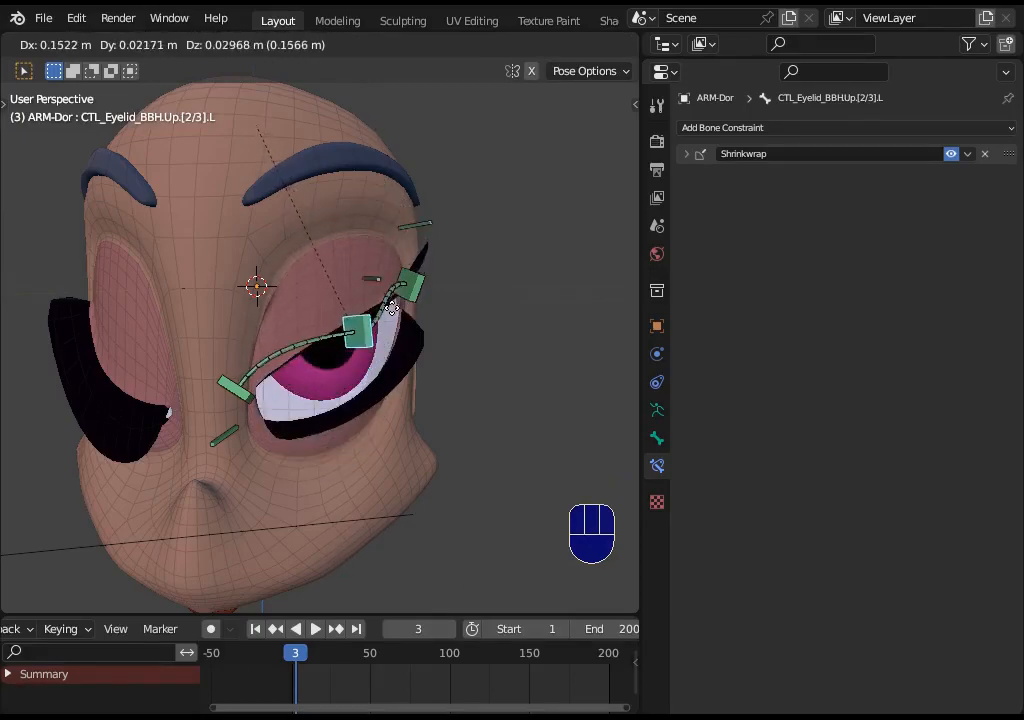
{"action": "left_click", "coordinate": [370, 279]}
{"action": "left_click", "coordinate": [373, 250]}
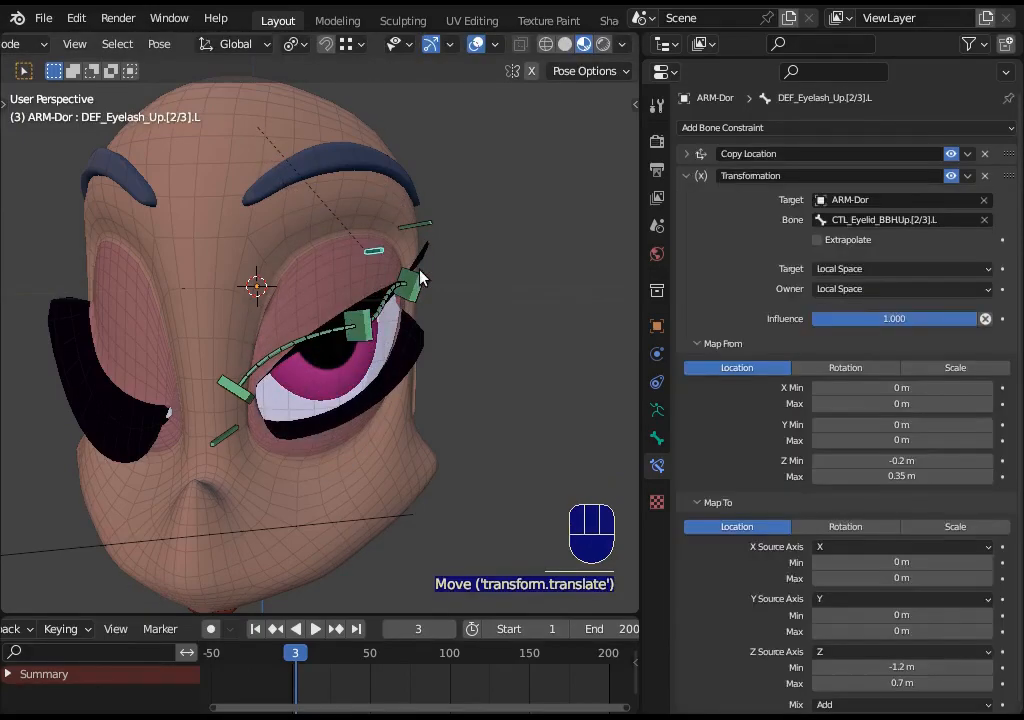
{"action": "left_click", "coordinate": [950, 176]}
{"action": "left_click", "coordinate": [358, 325]}
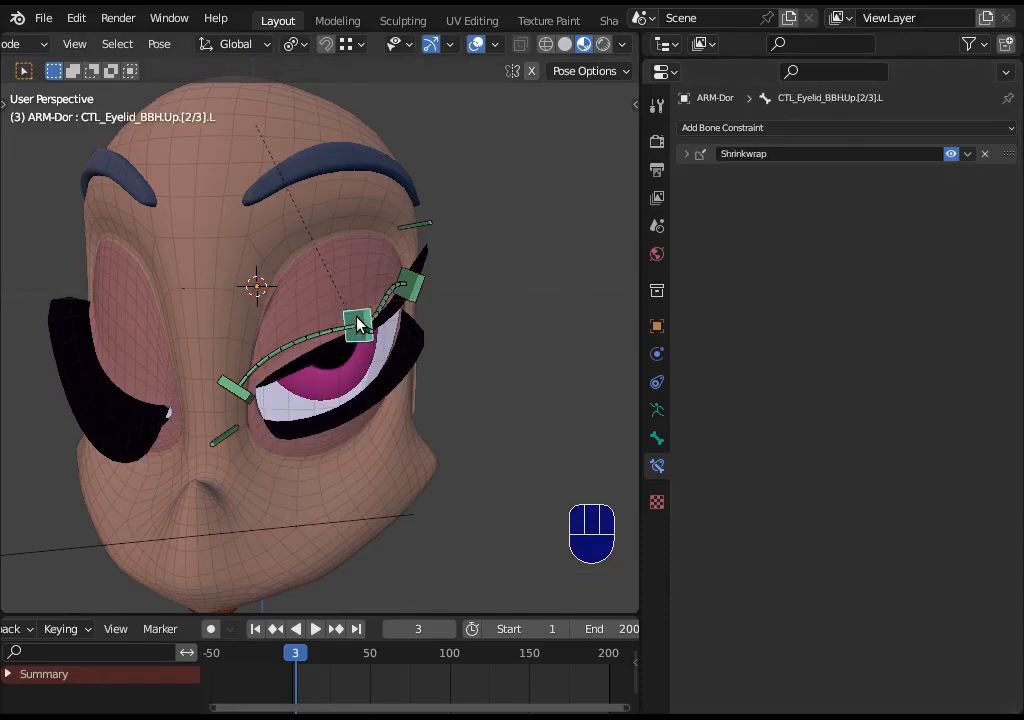
{"action": "key", "text": "g"}
{"action": "left_click", "coordinate": [366, 322]}
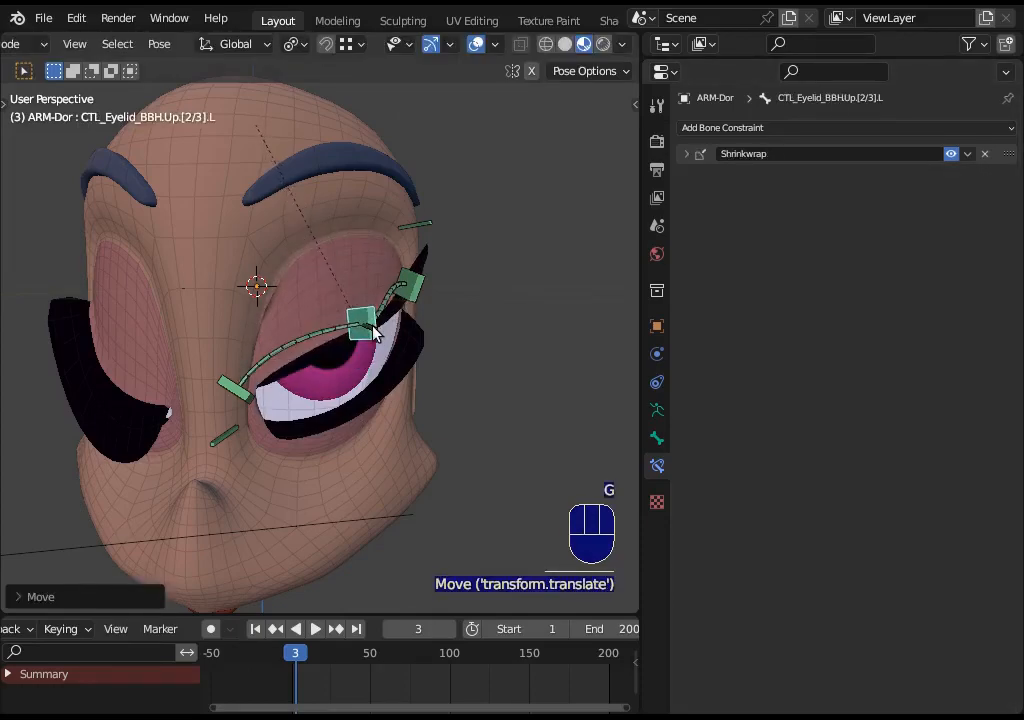
{"action": "left_click", "coordinate": [366, 322]}
{"action": "left_click", "coordinate": [950, 176]}
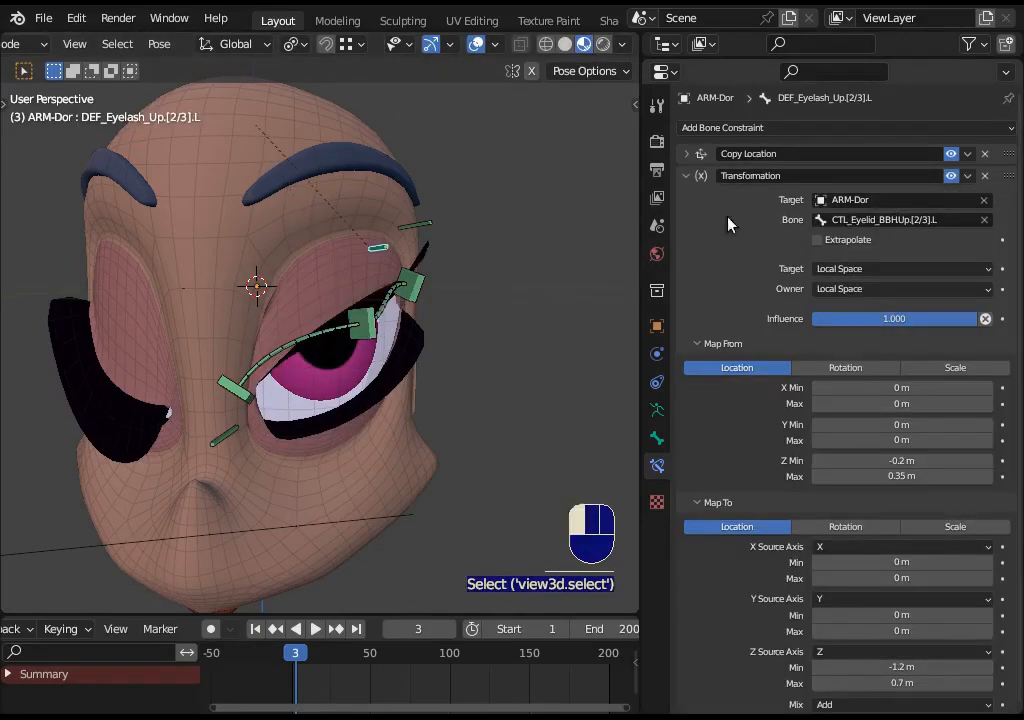
- Raise the upper middle eyelid handler and move it back to test how the eyelash follows
{"action": "left_click", "coordinate": [366, 318]}
{"action": "key", "text": "g"}
{"action": "left_click", "coordinate": [397, 124]}
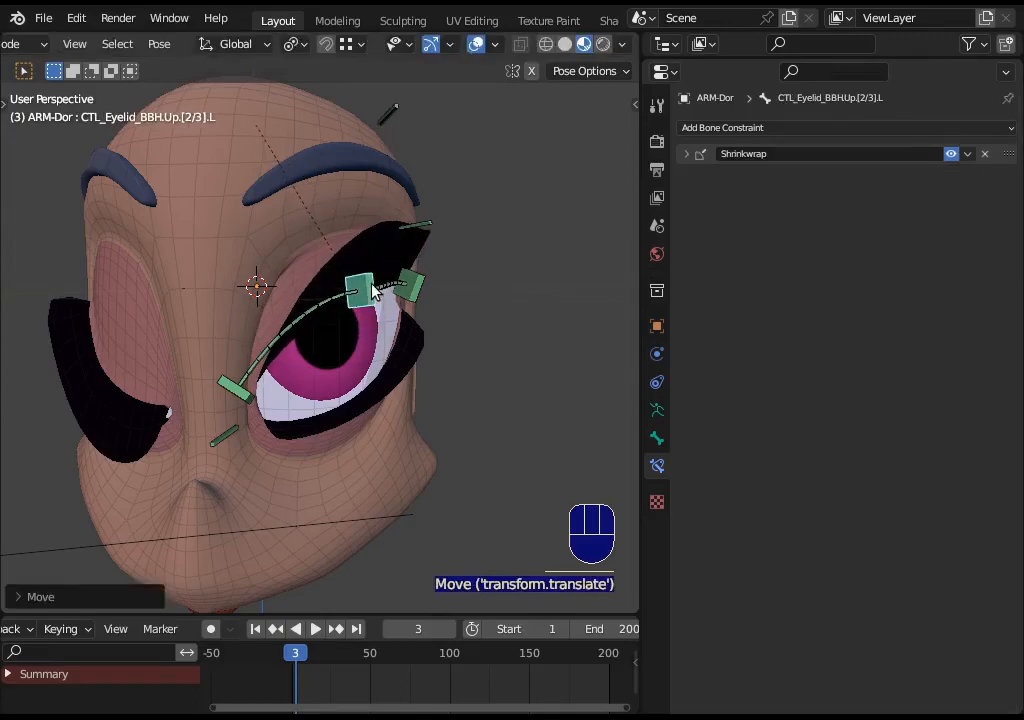
{"action": "key", "text": "g"}
{"action": "left_click", "coordinate": [362, 336]}
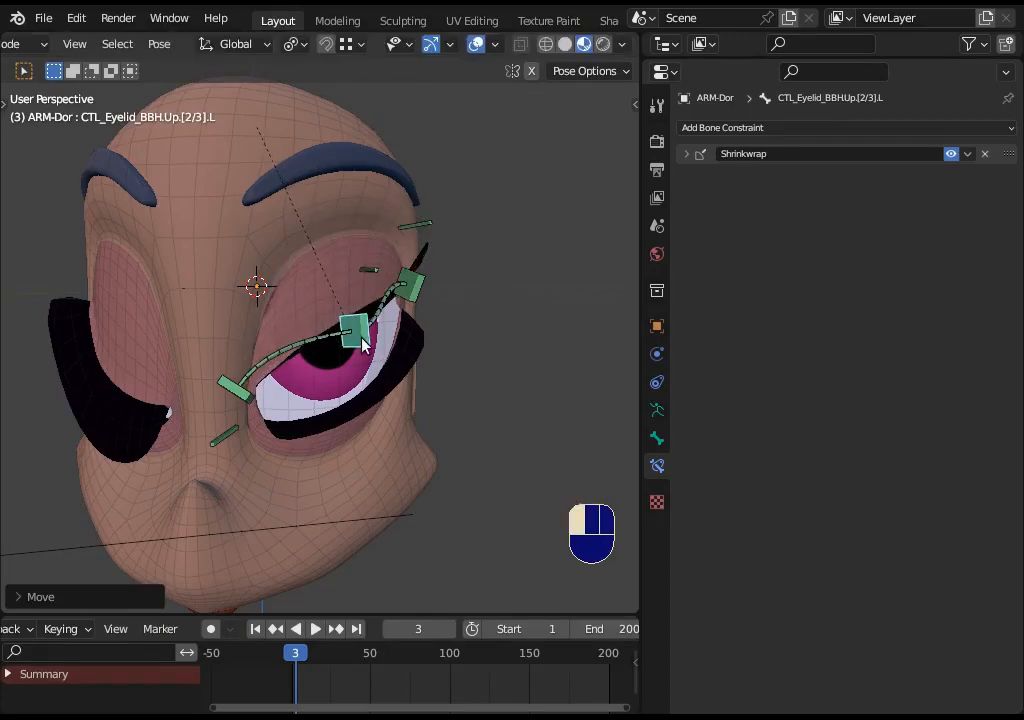
- Lower the upper middle eyelid handler twice, then raise it again to check the eyelash motion
{"action": "key", "text": "g"}
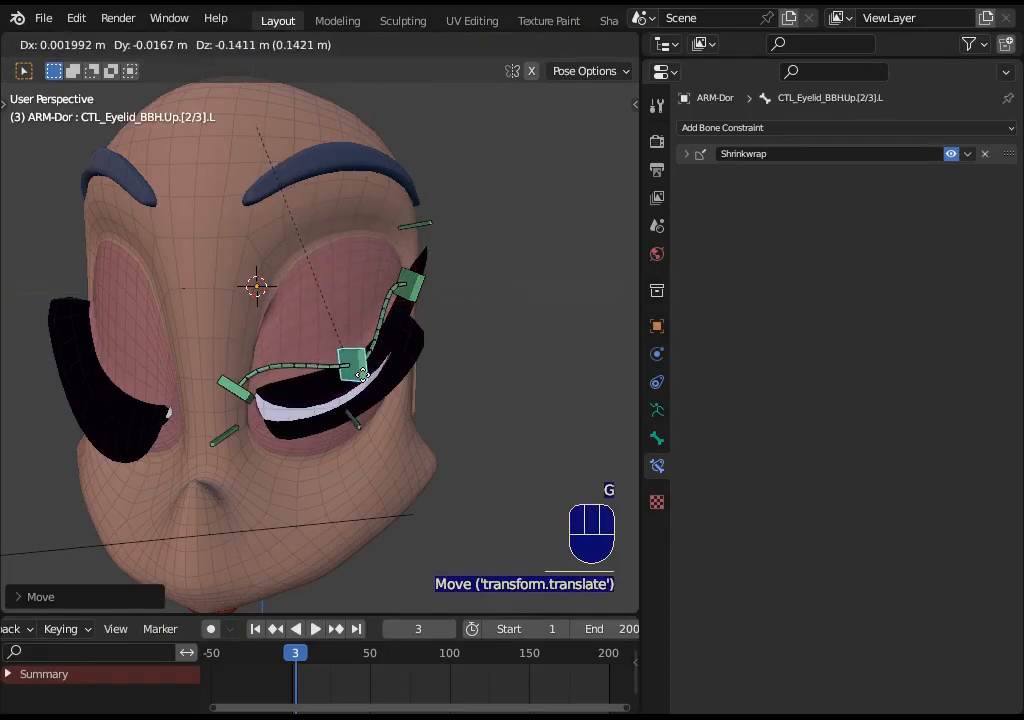
{"action": "left_click", "coordinate": [357, 411]}
{"action": "key", "text": "g"}
{"action": "left_click", "coordinate": [356, 502]}
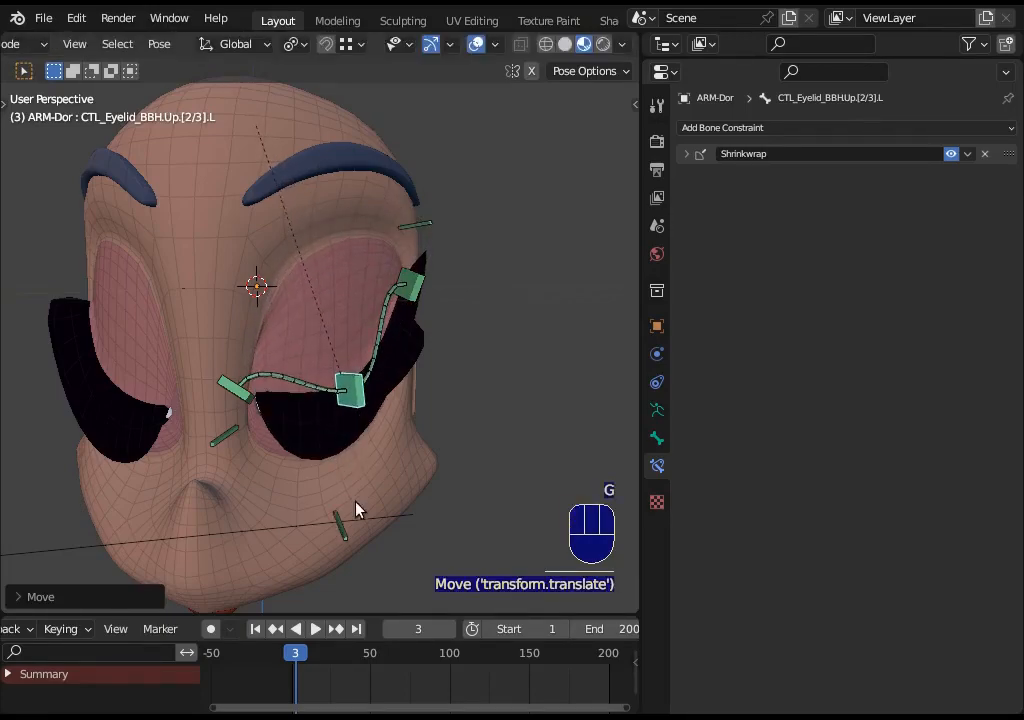
{"action": "key", "text": "g"}
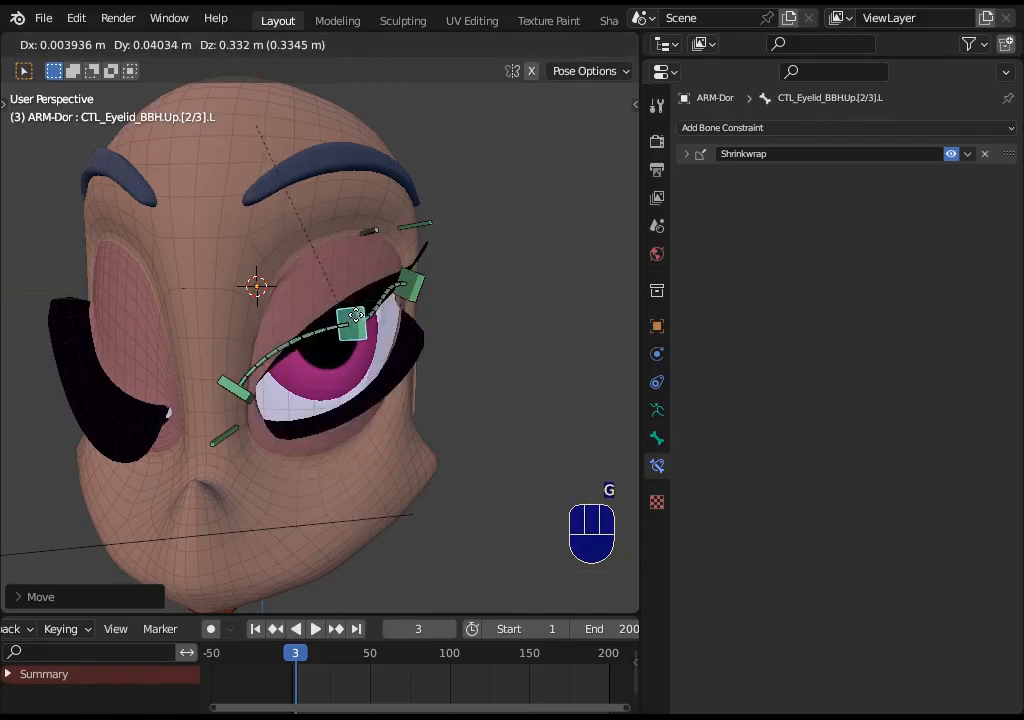
{"action": "left_click", "coordinate": [356, 297]}
{"action": "middle_click_drag", "start_coordinate": [348, 262], "coordinate": [382, 248]}
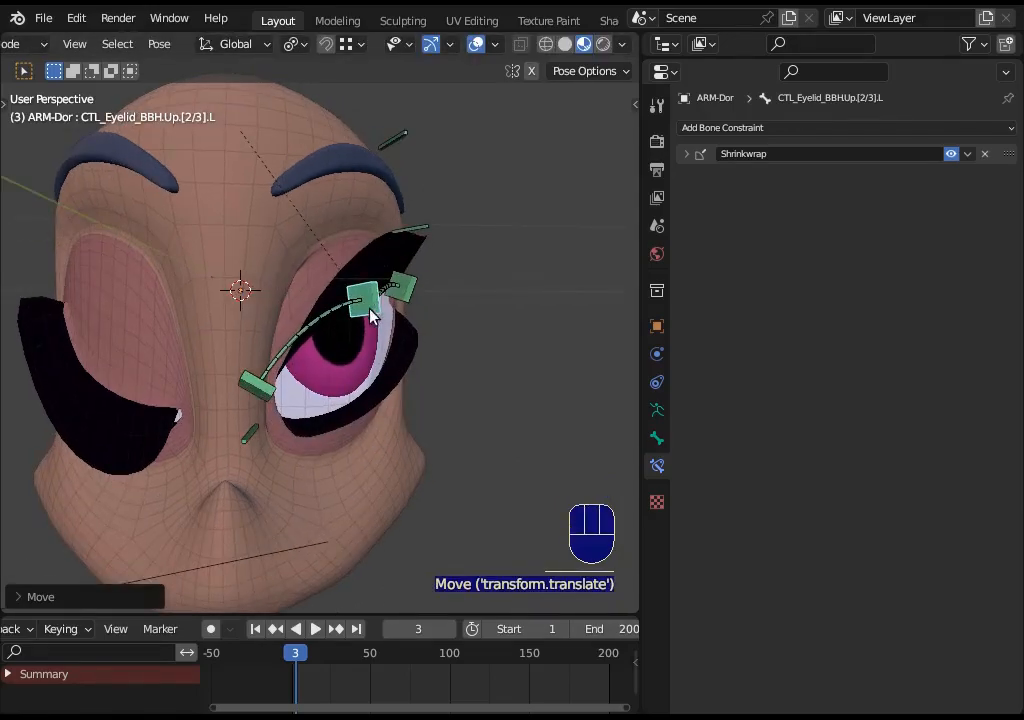
- Move the upper middle eyelid handler once more and select the middle upper eyelash bone
{"action": "key", "text": "g"}
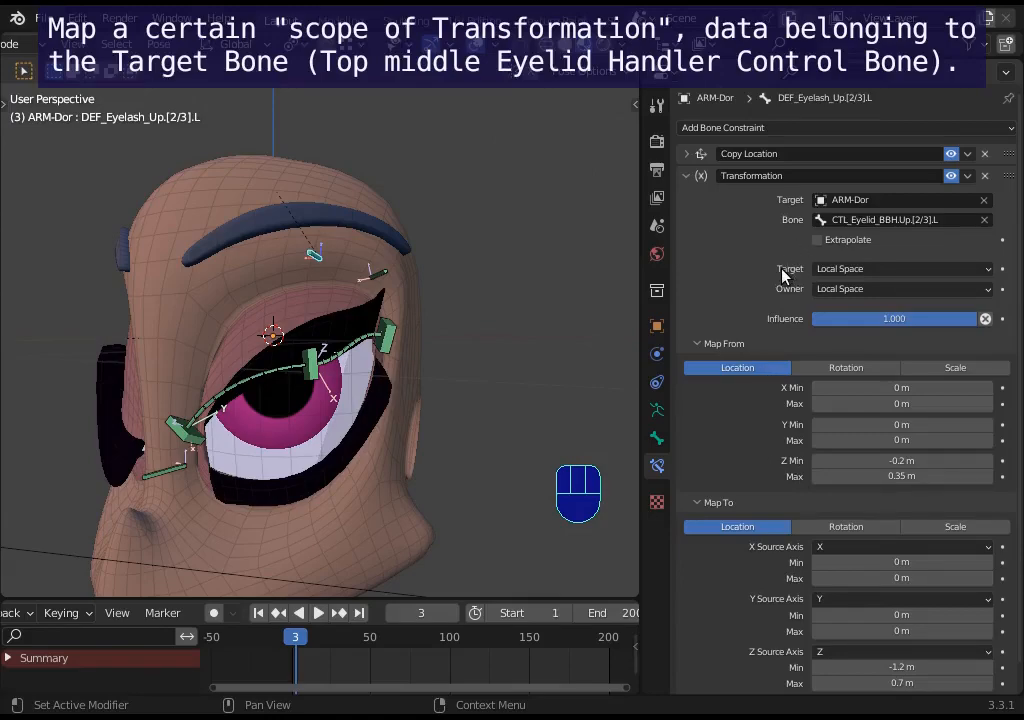
{"action": "left_click", "coordinate": [314, 255]}
{"action": "key", "text": "g"}
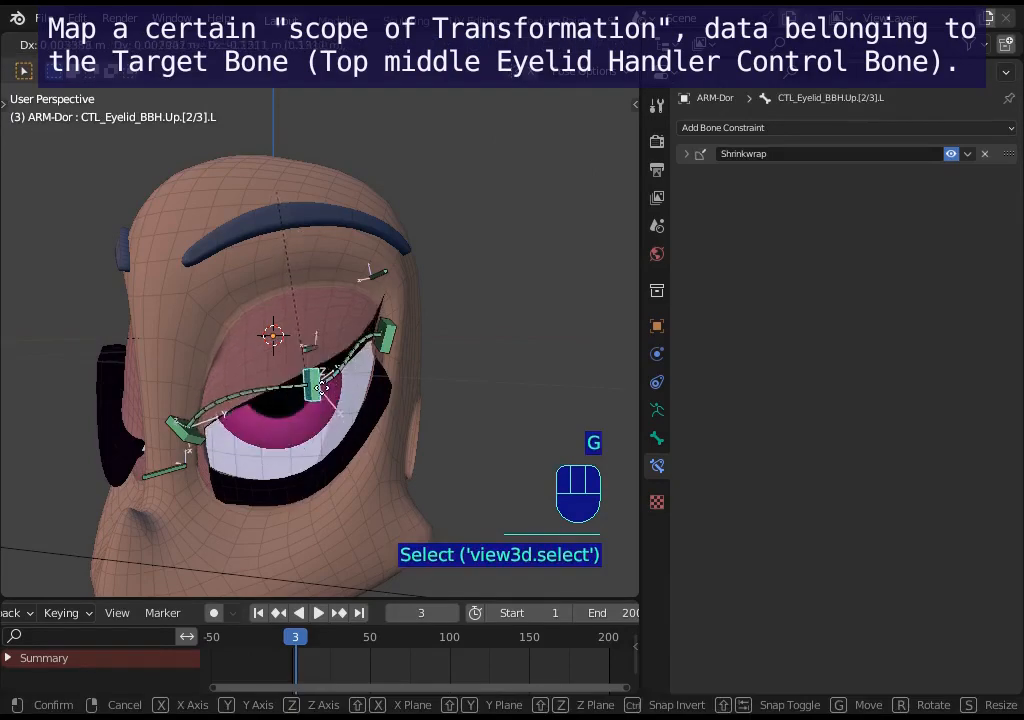
{"action": "left_click", "coordinate": [320, 293]}
{"action": "left_click", "coordinate": [314, 289]}
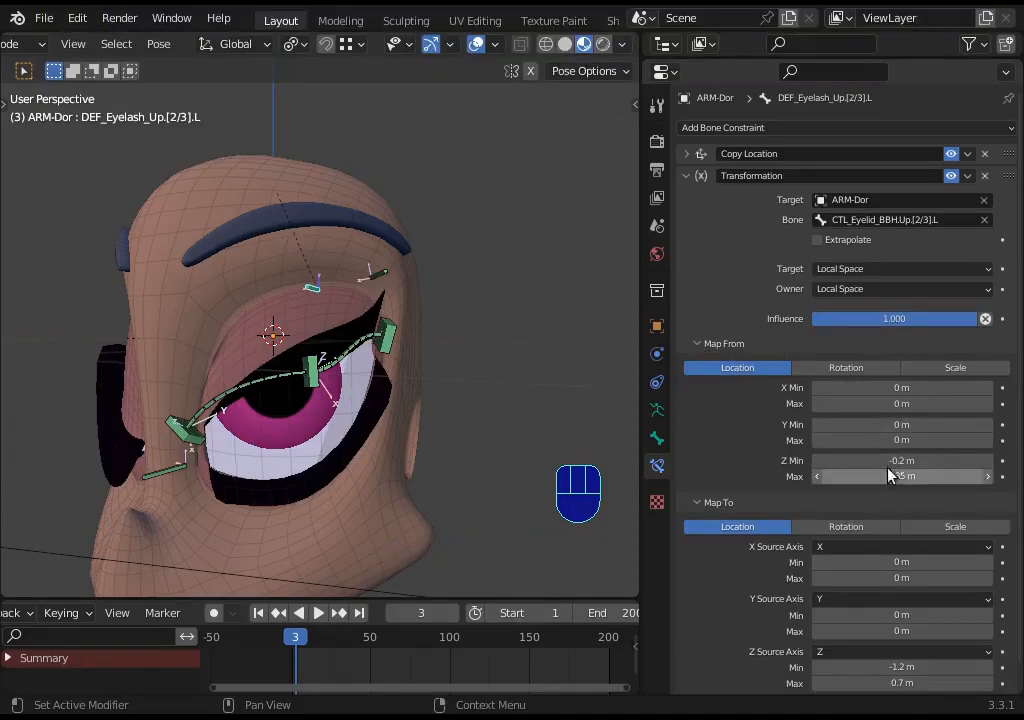
- Review the Map From and Map To sections of the eyelash bone's Transformation constraint
{"action": "left_click", "coordinate": [699, 344]}
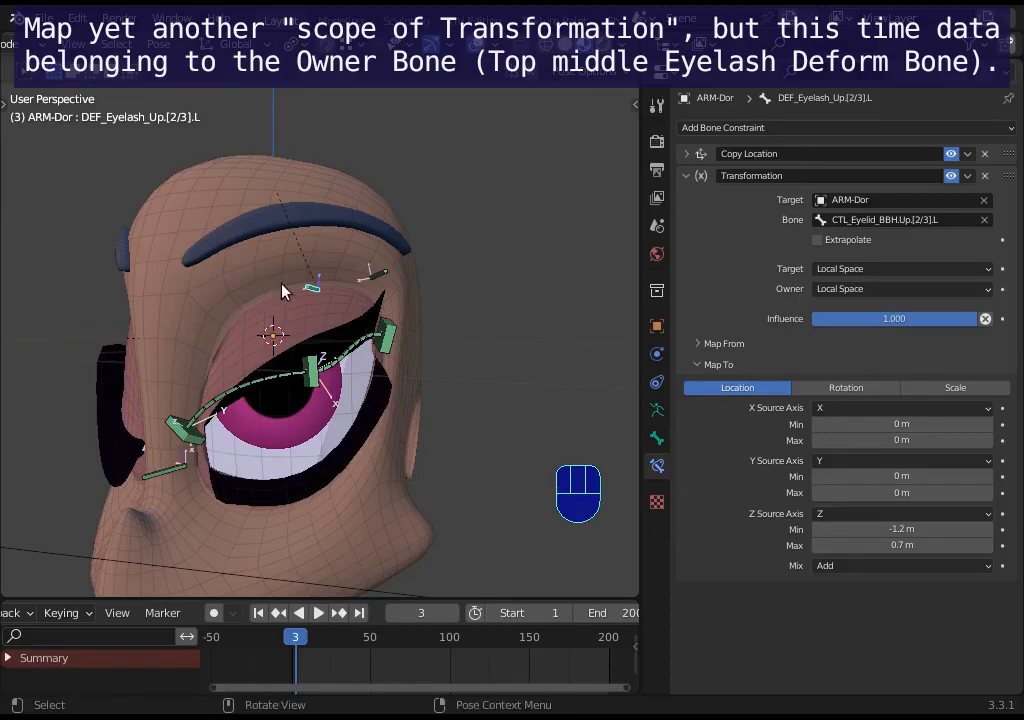
{"action": "left_click", "coordinate": [312, 292]}
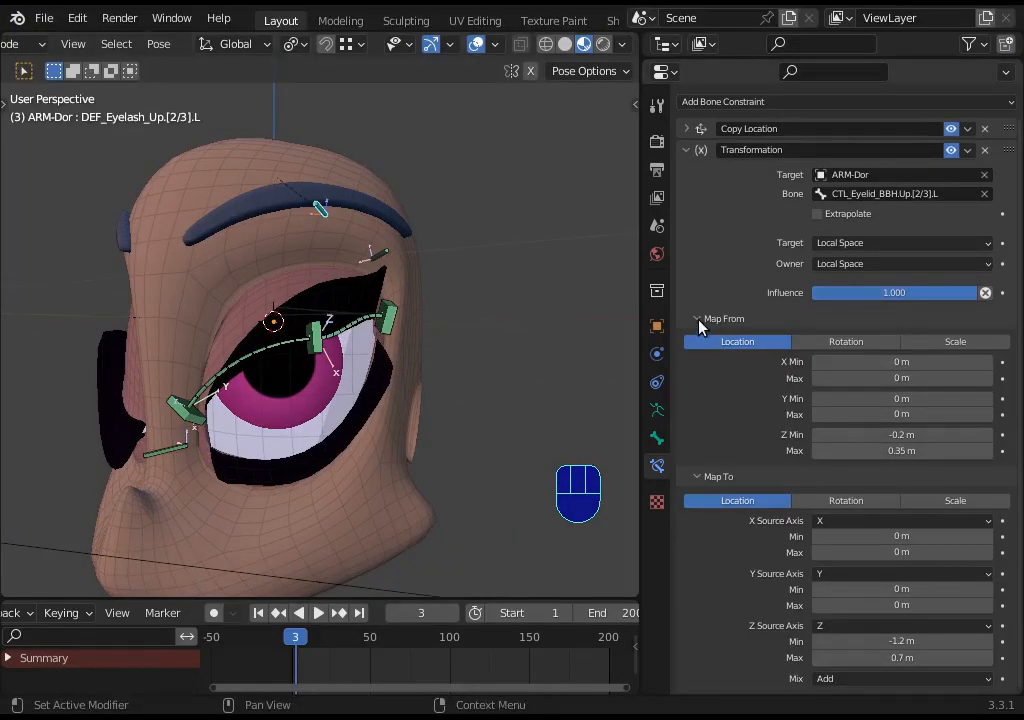
{"action": "left_click", "coordinate": [699, 477]}
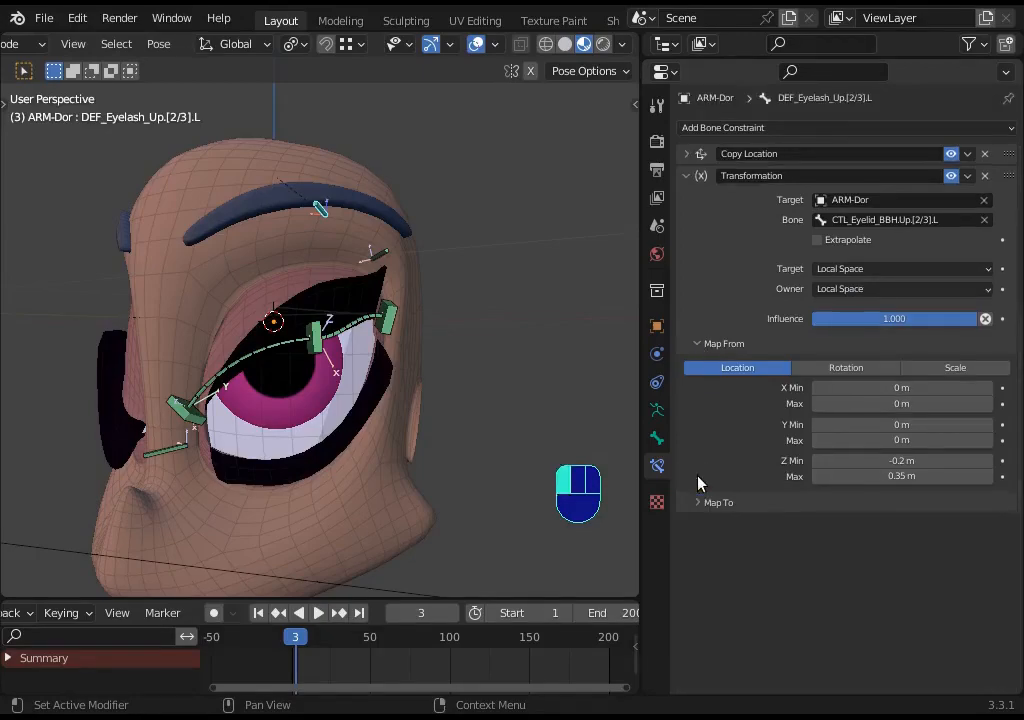
{"action": "left_click", "coordinate": [316, 355]}
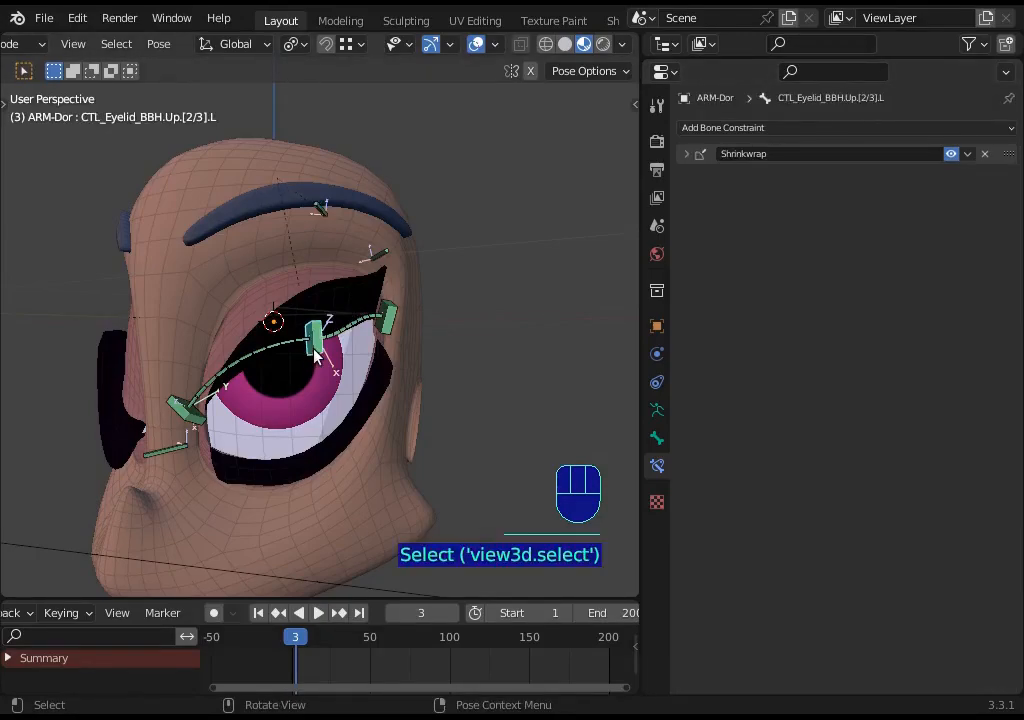
{"action": "left_click", "coordinate": [324, 210]}
{"action": "left_click", "coordinate": [698, 343]}
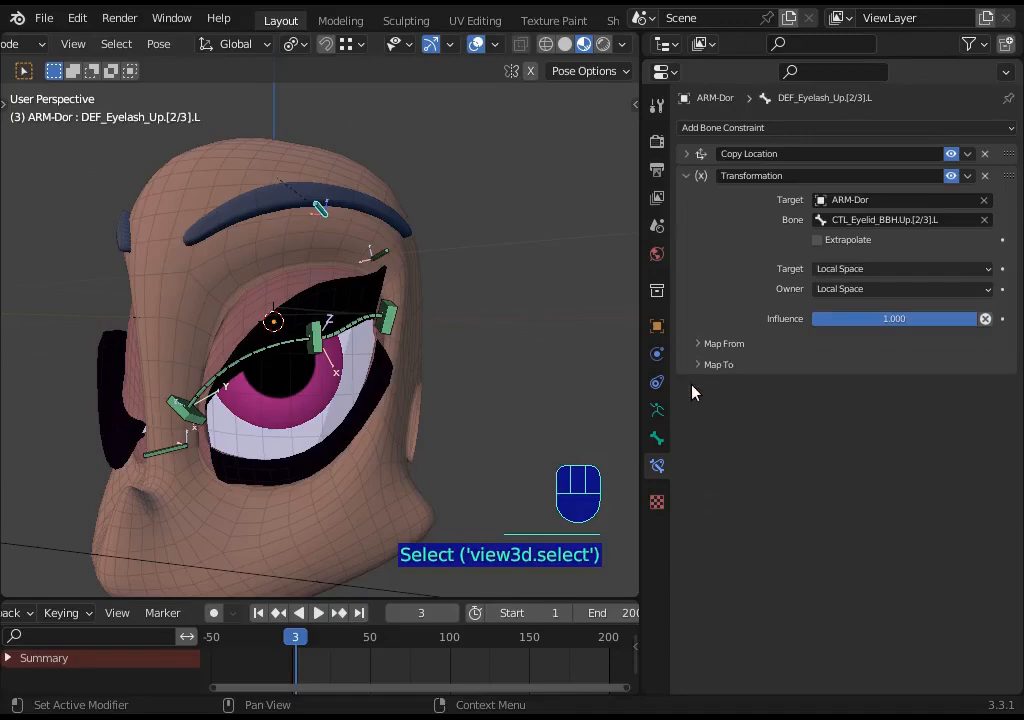
{"action": "left_click", "coordinate": [698, 364]}
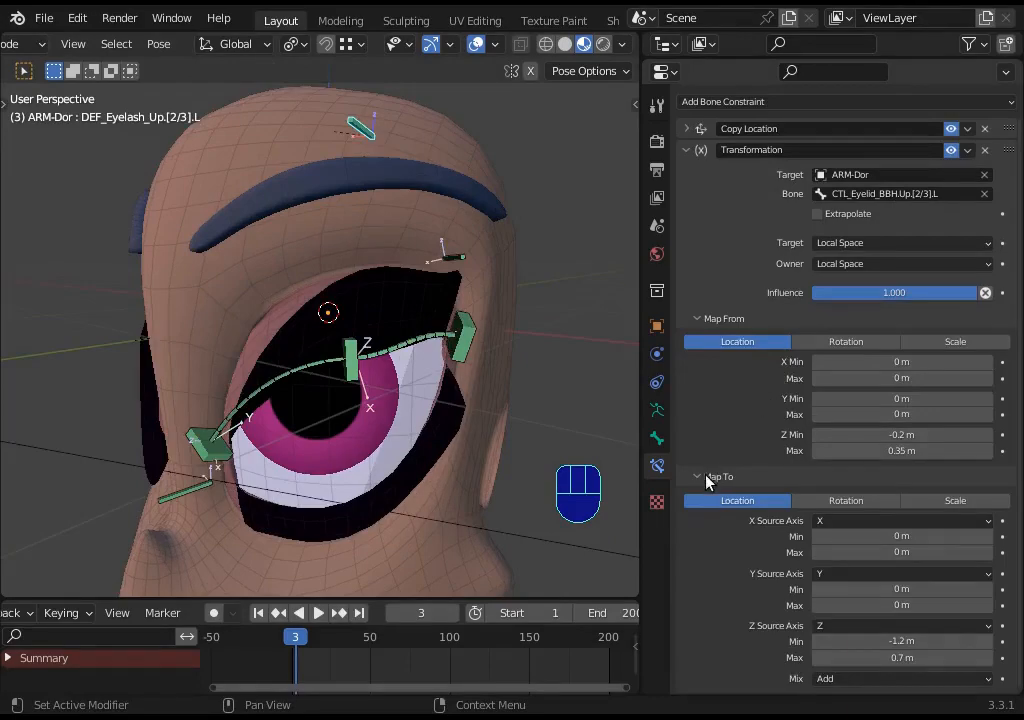
{"action": "left_click", "coordinate": [706, 477]}
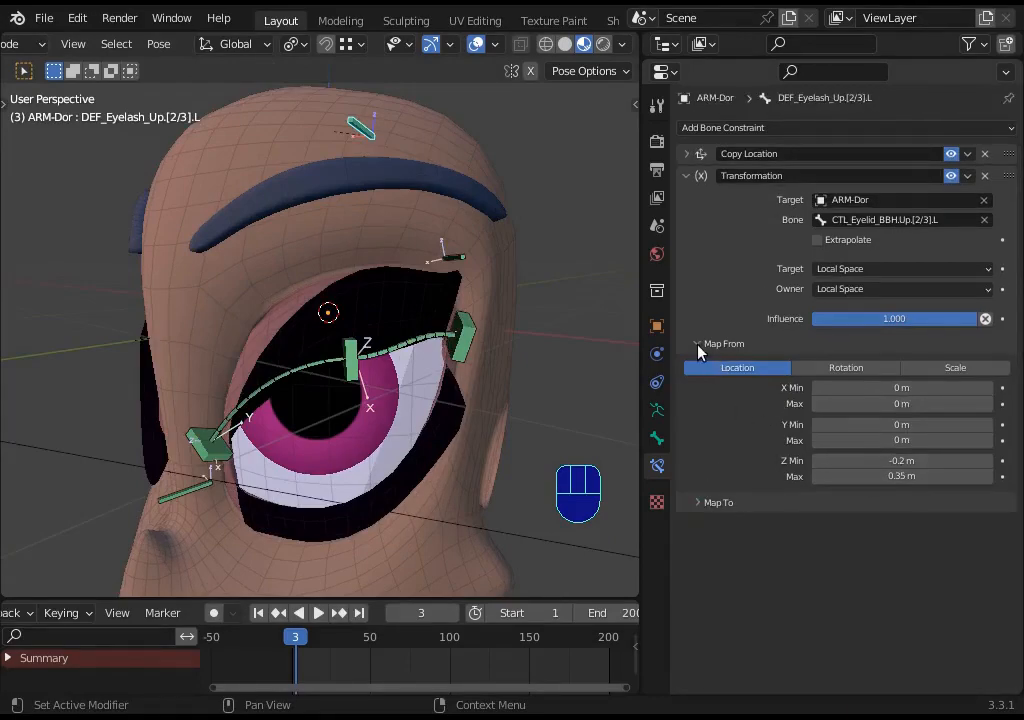
{"action": "left_click", "coordinate": [362, 367]}
{"action": "left_click", "coordinate": [362, 138]}
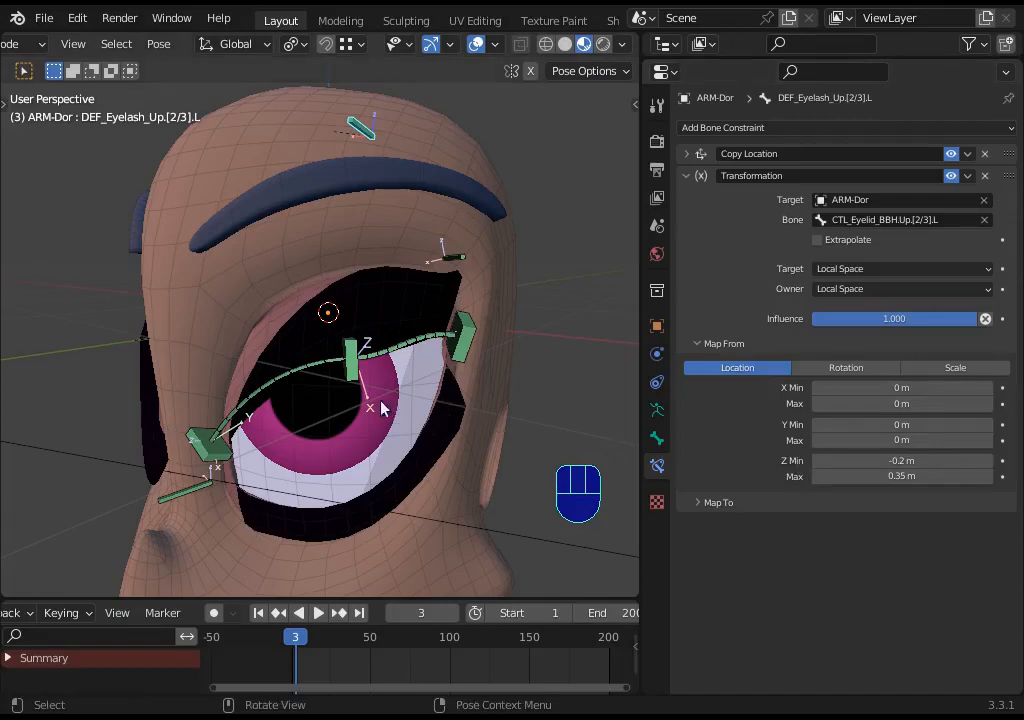
{"action": "left_click", "coordinate": [353, 378]}
{"action": "left_click", "coordinate": [353, 387]}
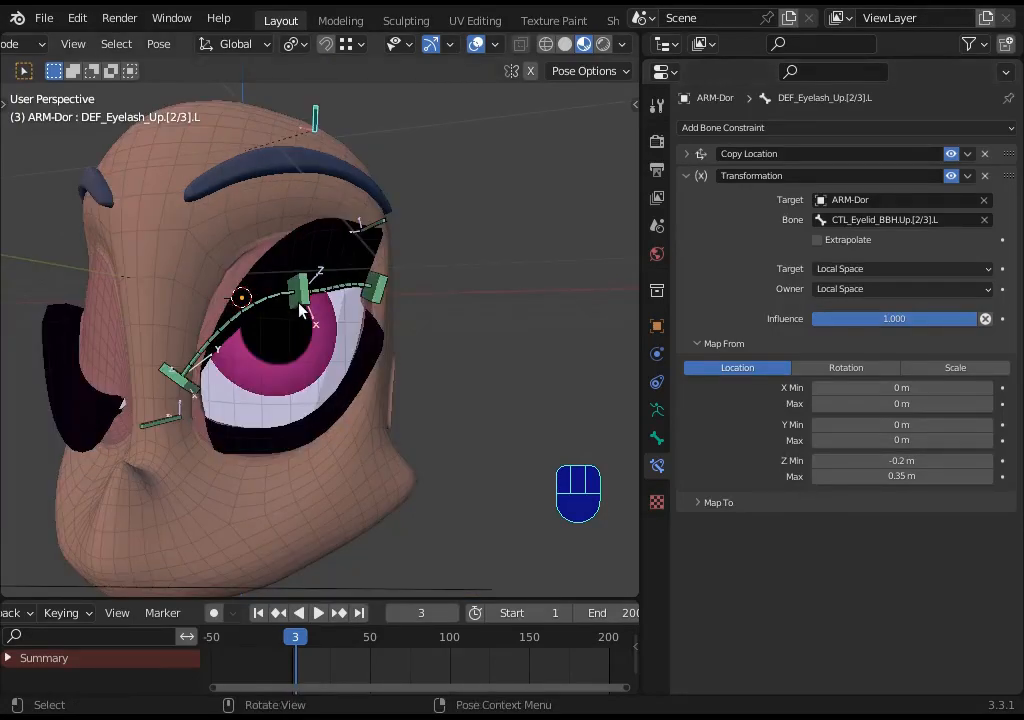
- Select the upper middle eyelid handler and switch the viewport to wireframe shading to inspect it closely
{"action": "left_click", "coordinate": [300, 310]}
{"action": "scroll", "coordinate": [281, 350], "scroll_direction": "up", "scroll_amount": 10}
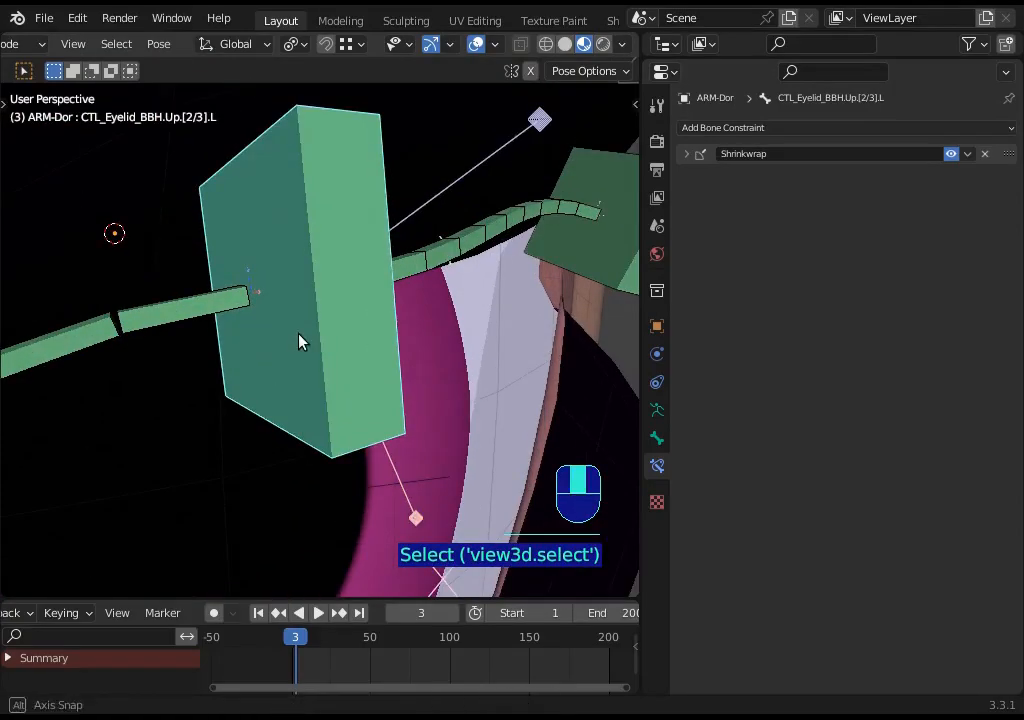
{"action": "middle_click_drag", "start_coordinate": [300, 342], "coordinate": [335, 330]}
{"action": "left_click", "coordinate": [545, 44]}
{"action": "scroll", "coordinate": [286, 290], "scroll_direction": "up", "scroll_amount": 3}
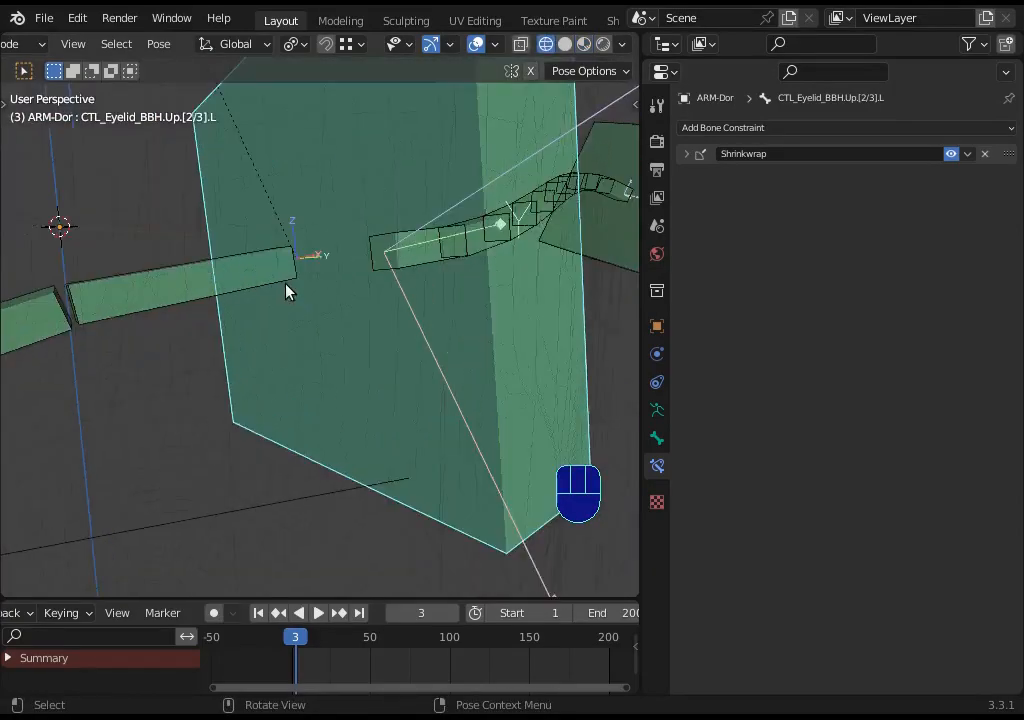
{"action": "middle_click_drag", "start_coordinate": [286, 290], "coordinate": [327, 361]}
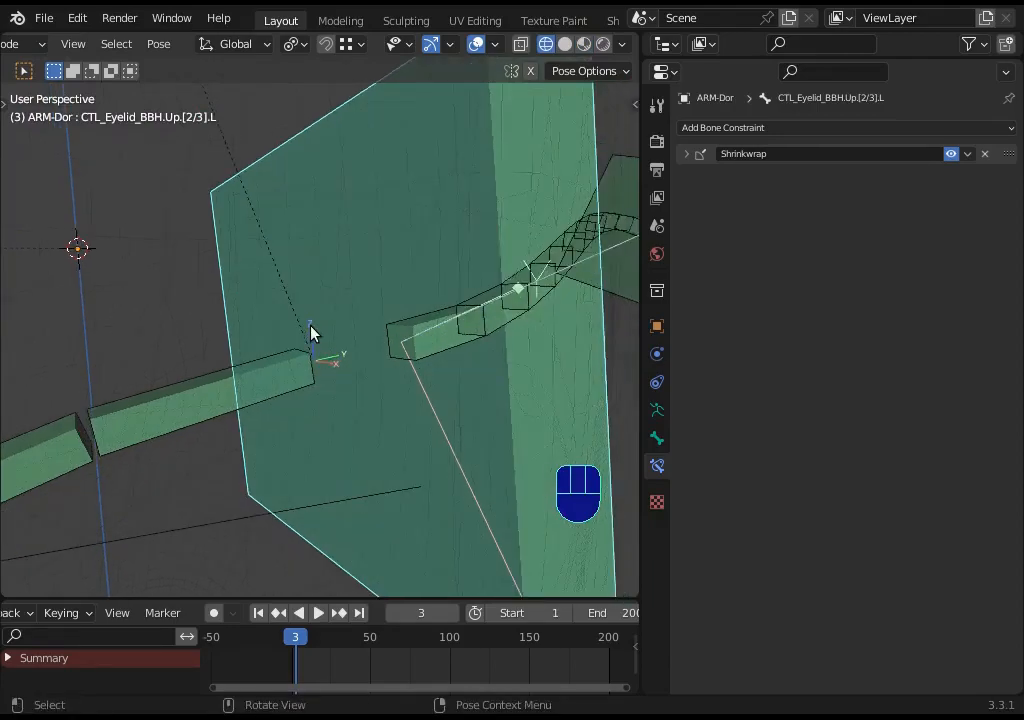
{"action": "key", "text": "d"}
{"action": "mouse_move", "coordinate": [295, 147]}
{"action": "left_mouse_down"}
{"action": "mouse_move", "coordinate": [336, 409]}
{"action": "mouse_move", "coordinate": [308, 338]}
{"action": "mouse_move", "coordinate": [288, 123]}
{"action": "left_mouse_up"}
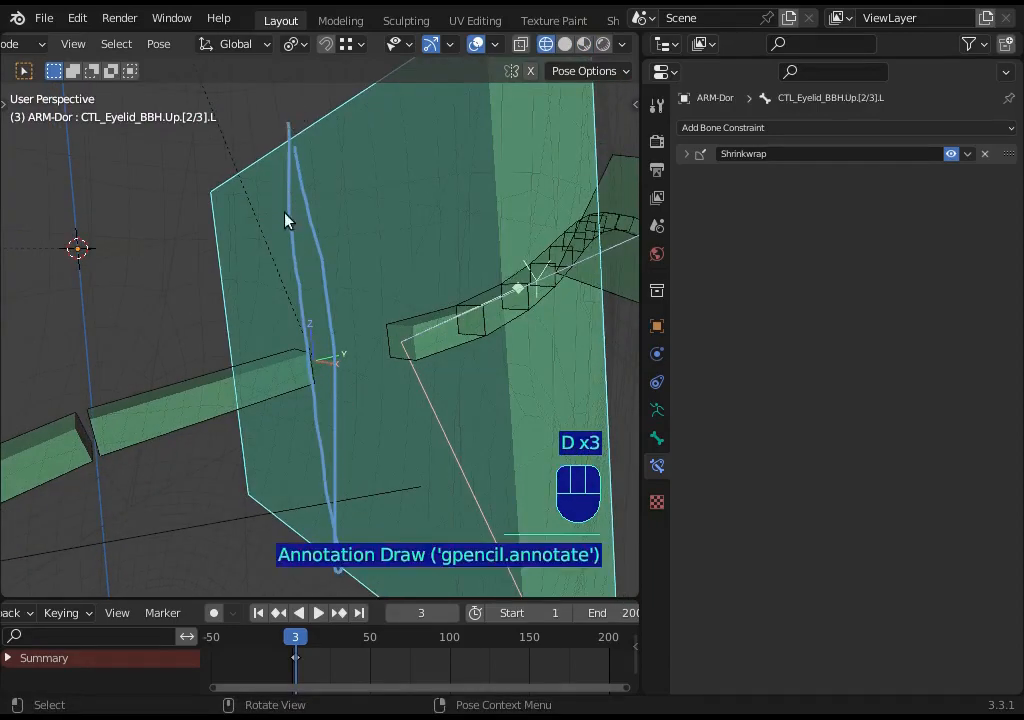
{"action": "key", "text": "ctrl+z"}
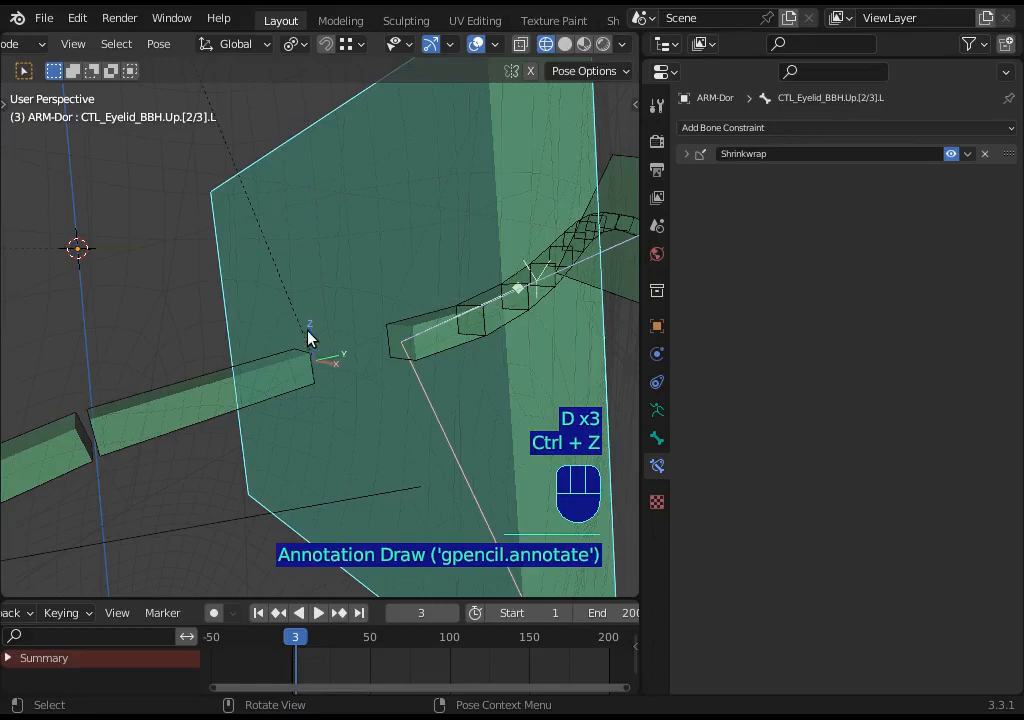
- Inspect the upper middle eyelid handler from the front view, toggling between edit and pose modes
{"action": "scroll", "coordinate": [306, 310], "scroll_direction": "down", "scroll_amount": 6}
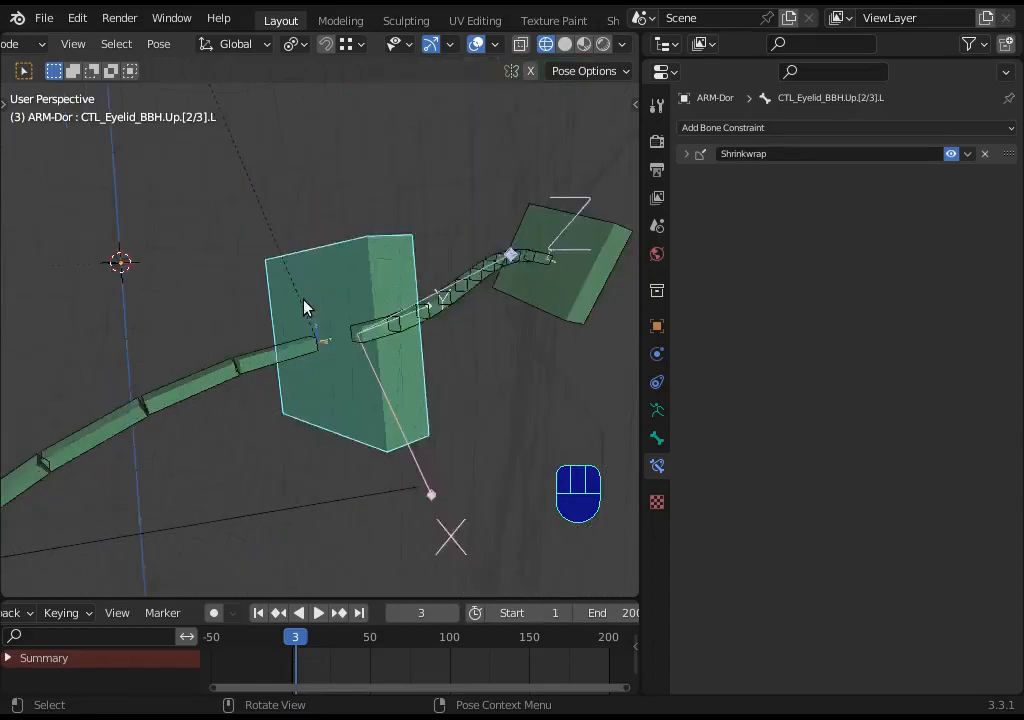
{"action": "scroll", "coordinate": [305, 317], "scroll_direction": "down", "scroll_amount": 2}
{"action": "middle_click_drag", "start_coordinate": [305, 317], "coordinate": [334, 279]}
{"action": "key", "text": "KP_1"}
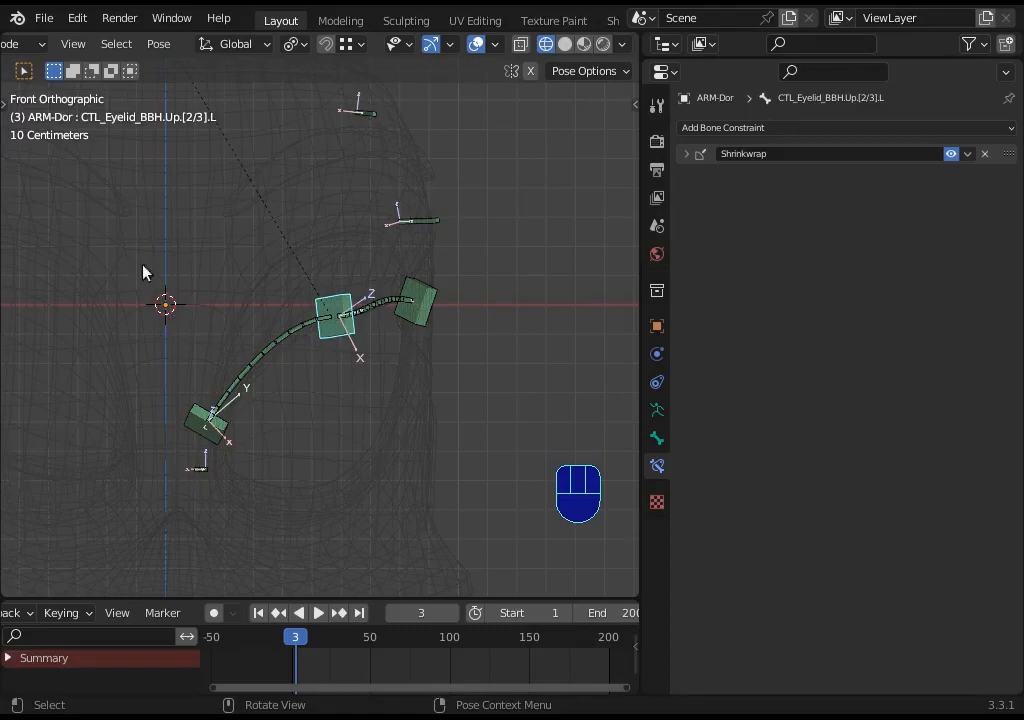
{"action": "scroll", "coordinate": [304, 384], "scroll_direction": "down", "scroll_amount": 3}
{"action": "key", "text": "Tab"}
{"action": "scroll", "coordinate": [343, 430], "scroll_direction": "up", "scroll_amount": 3}
{"action": "middle_click_drag", "start_coordinate": [345, 452], "coordinate": [338, 360], "text": "shift"}
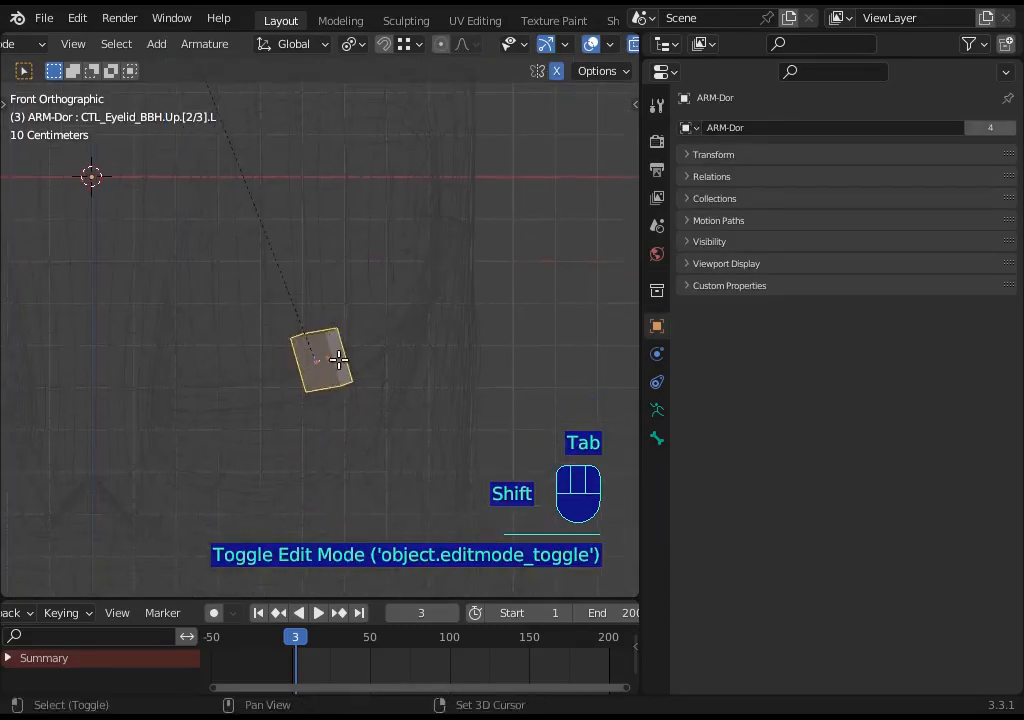
{"action": "scroll", "coordinate": [338, 360], "scroll_direction": "up", "scroll_amount": 4}
{"action": "scroll", "coordinate": [251, 400], "scroll_direction": "down", "scroll_amount": 6}
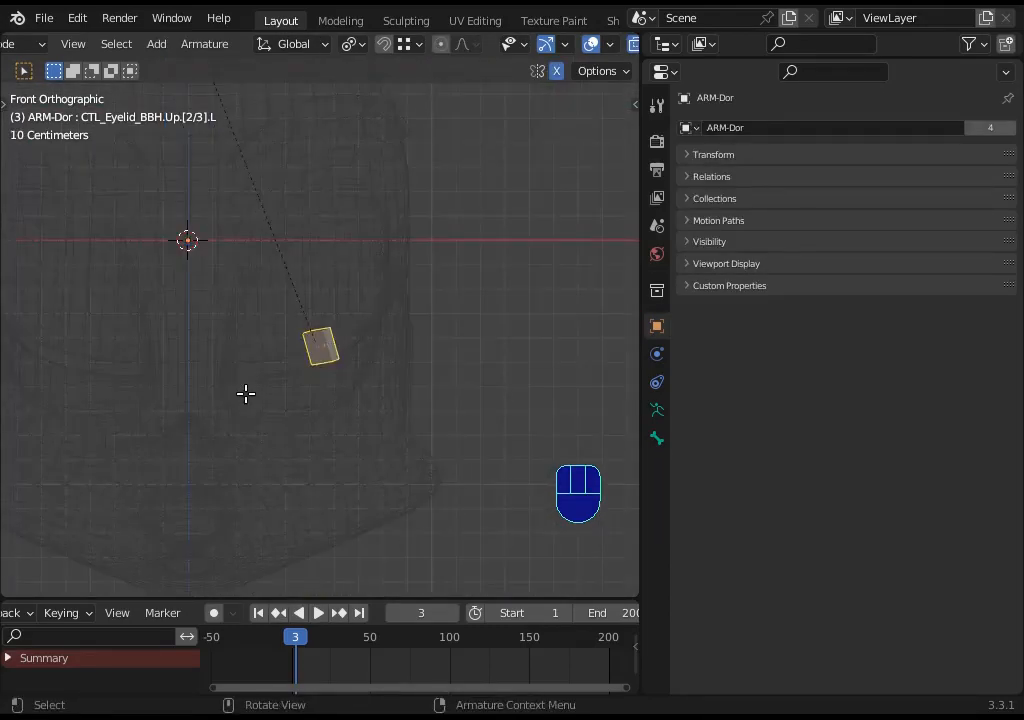
{"action": "key", "text": "Tab"}
{"action": "scroll", "coordinate": [283, 360], "scroll_direction": "up", "scroll_amount": 5}
{"action": "scroll", "coordinate": [286, 361], "scroll_direction": "up", "scroll_amount": 1}
{"action": "middle_click_drag", "start_coordinate": [309, 258], "coordinate": [326, 356], "text": "shift"}
{"action": "left_click", "coordinate": [343, 342]}
{"action": "scroll", "coordinate": [328, 357], "scroll_direction": "up", "scroll_amount": 4}
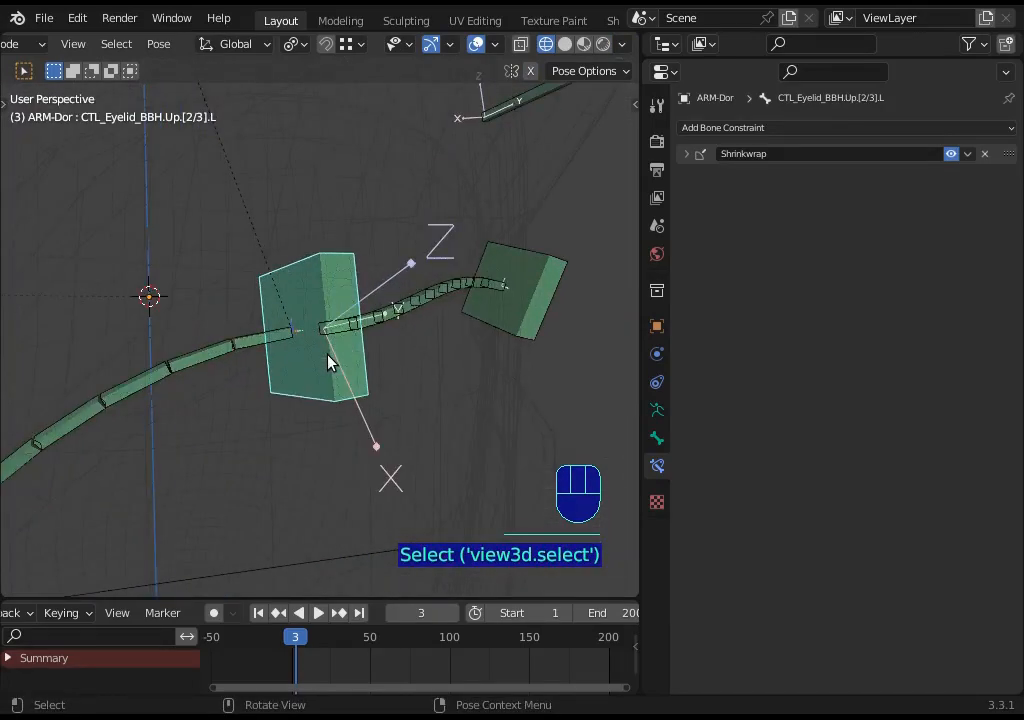
{"action": "scroll", "coordinate": [300, 365], "scroll_direction": "up", "scroll_amount": 4}
{"action": "scroll", "coordinate": [226, 340], "scroll_direction": "down", "scroll_amount": 7}
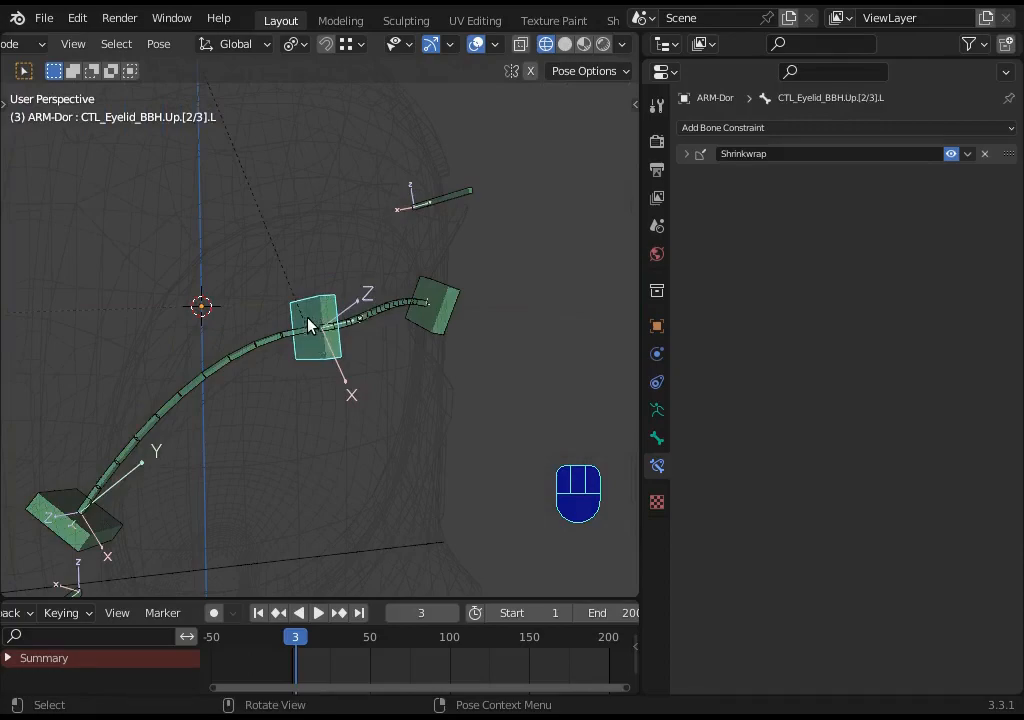
- Move the upper middle eyelid handler up and down repeatedly to test how the eyelashes follow
{"action": "key", "text": "g"}
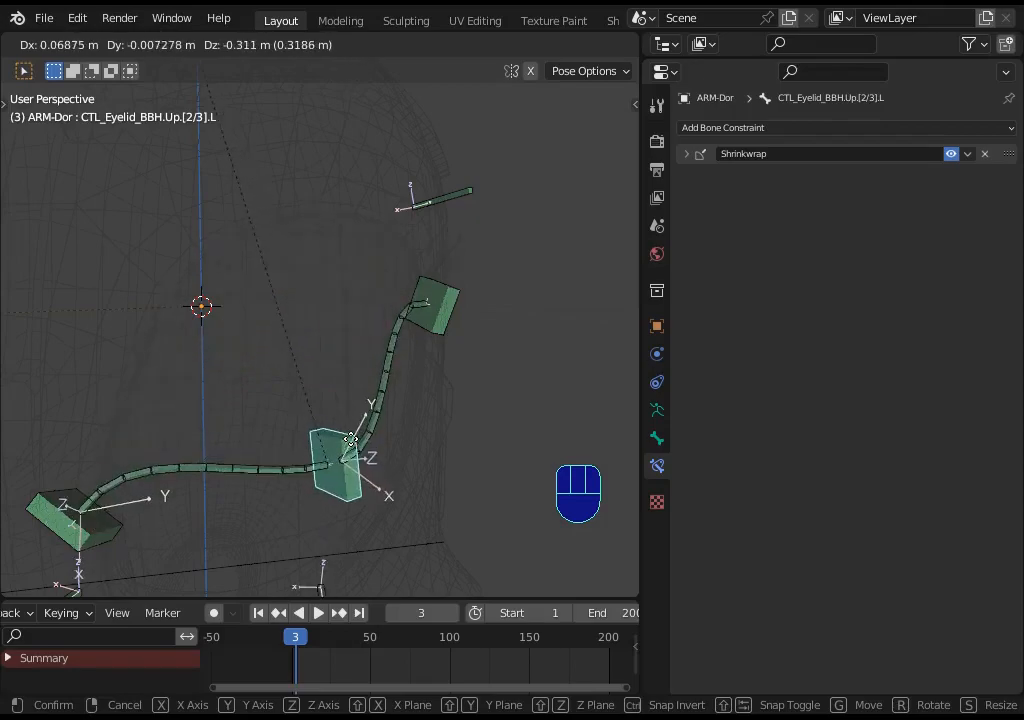
{"action": "left_click", "coordinate": [335, 248]}
{"action": "middle_click_drag", "start_coordinate": [331, 384], "coordinate": [331, 384]}
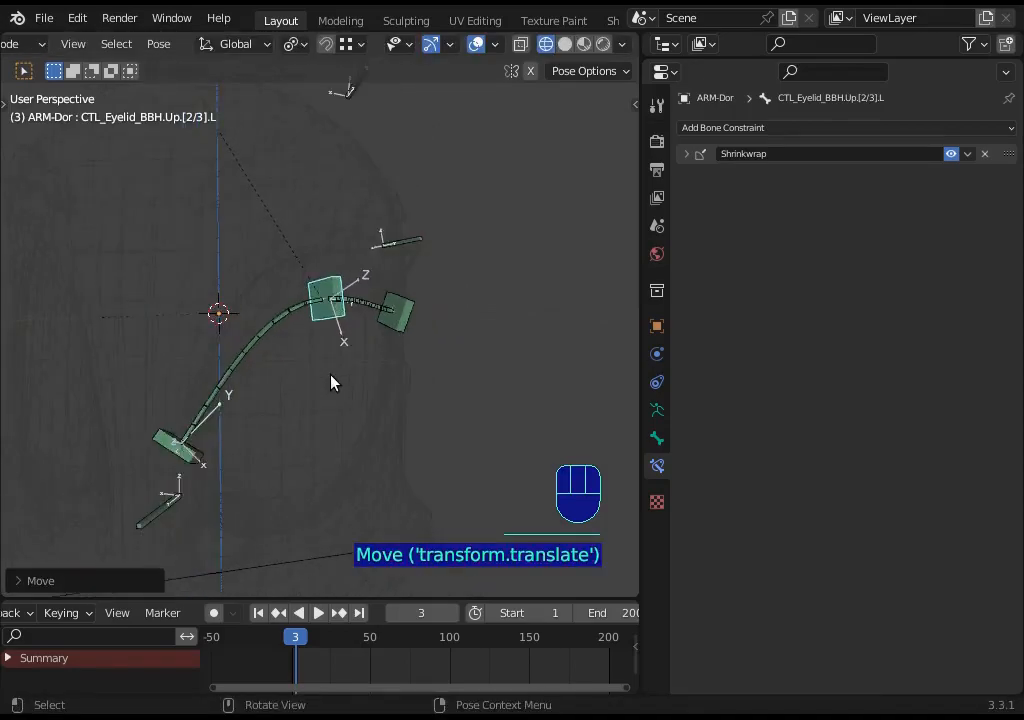
{"action": "key", "text": "g"}
{"action": "left_click", "coordinate": [327, 293]}
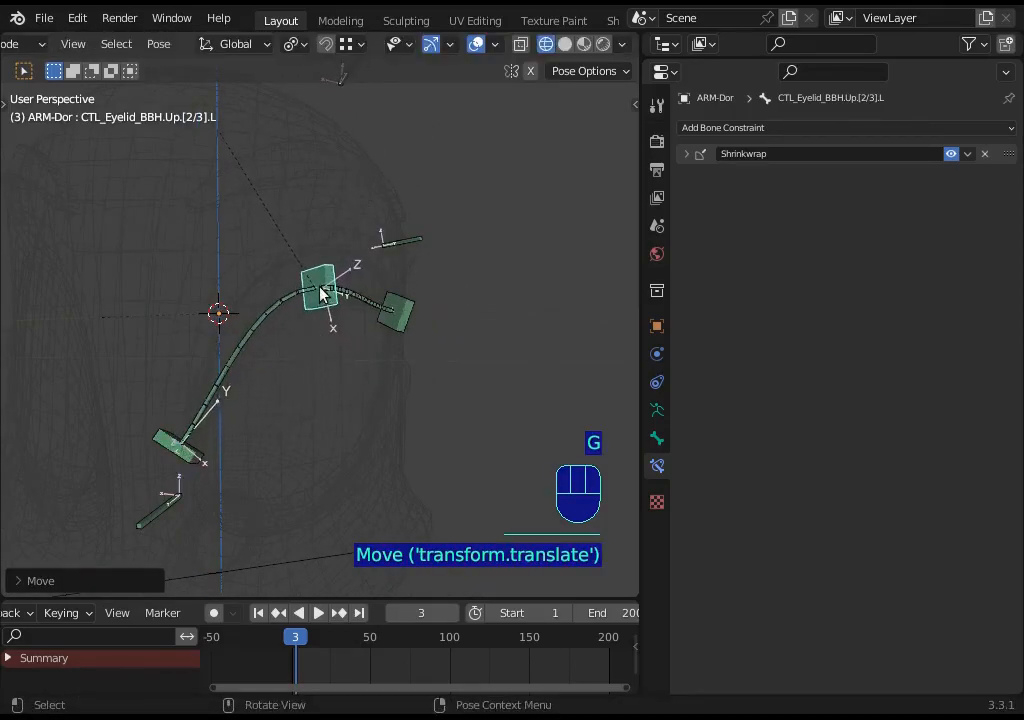
{"action": "key", "text": "g"}
{"action": "left_click", "coordinate": [331, 507]}
{"action": "key", "text": "g"}
{"action": "left_click", "coordinate": [320, 298]}
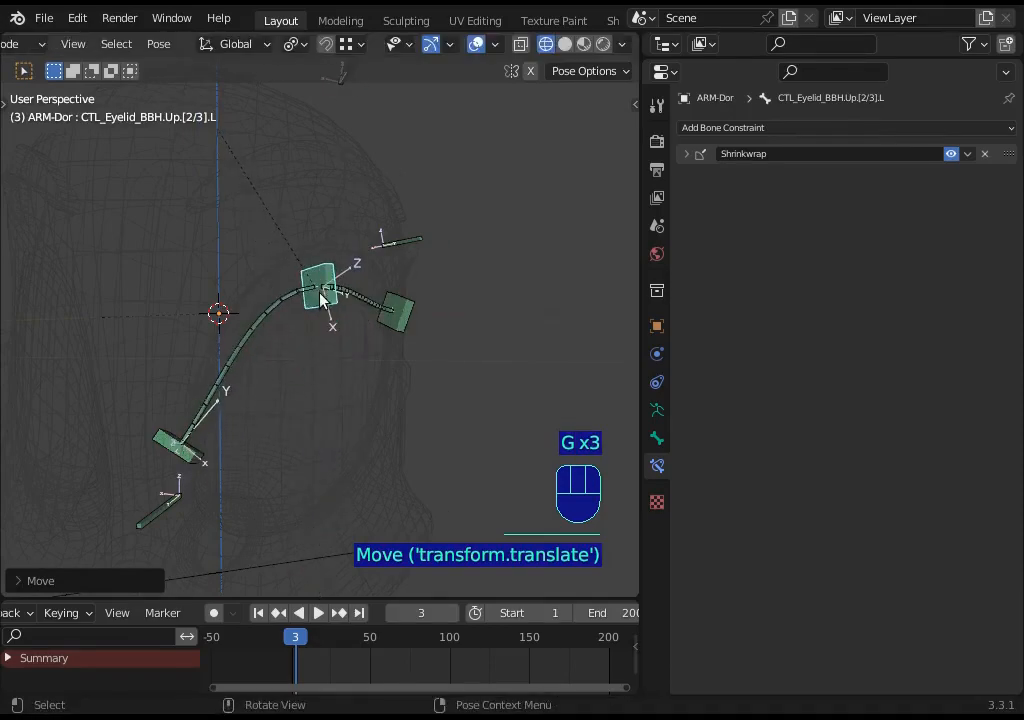
{"action": "key", "text": "g"}
{"action": "left_click", "coordinate": [338, 458]}
{"action": "key", "text": "g"}
{"action": "left_click", "coordinate": [334, 313]}
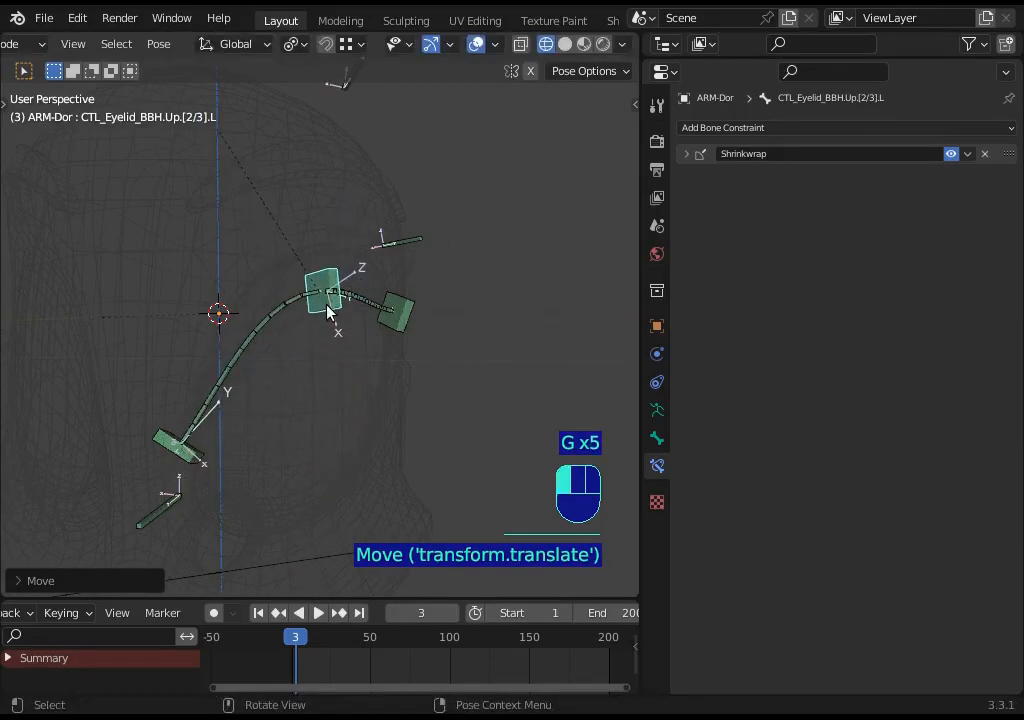
{"action": "key", "text": "g"}
{"action": "left_click", "coordinate": [338, 311]}
{"action": "key", "text": "g"}
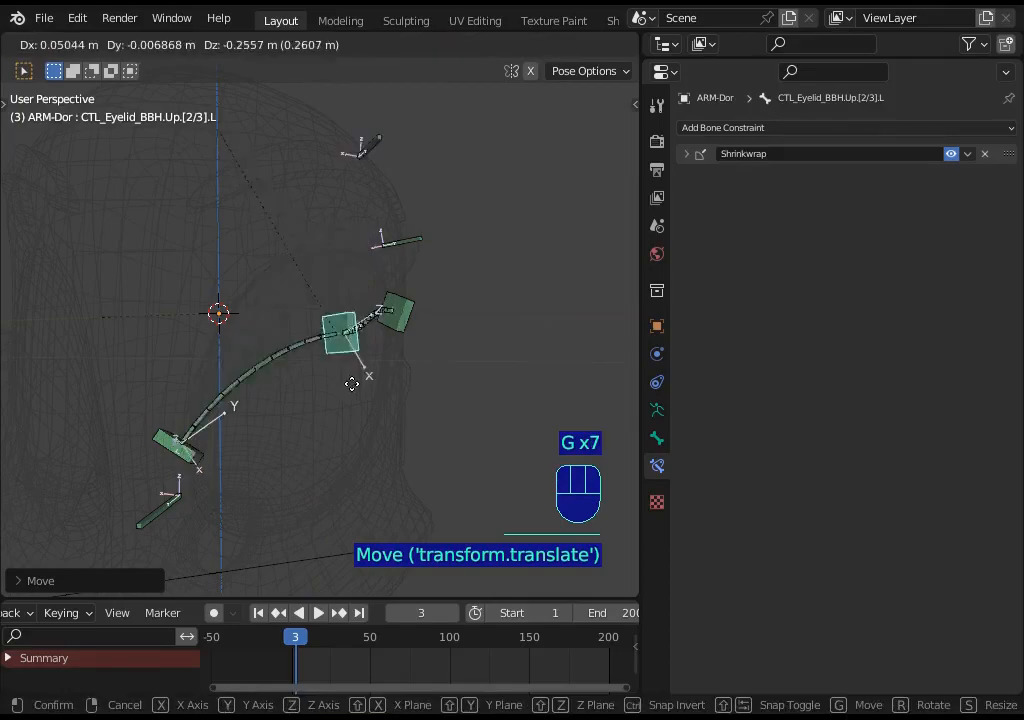
{"action": "left_click", "coordinate": [341, 445]}
{"action": "key", "text": "g"}
{"action": "left_click", "coordinate": [327, 503]}
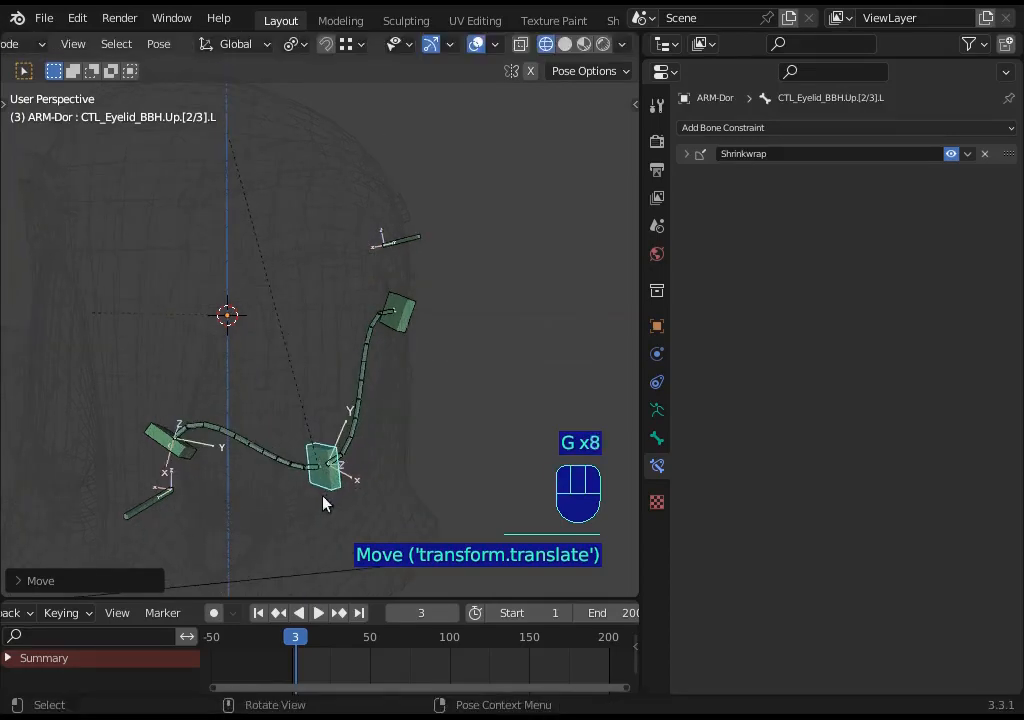
{"action": "key", "text": "g"}
{"action": "left_click", "coordinate": [341, 293]}
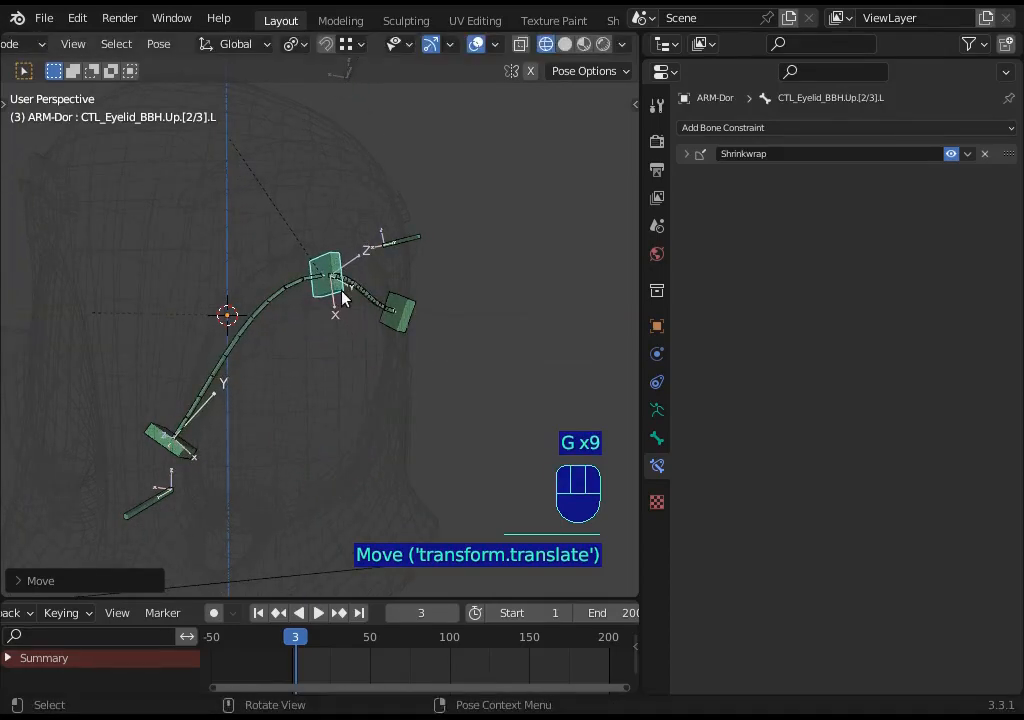
{"action": "key", "text": "g"}
{"action": "left_click", "coordinate": [350, 347]}
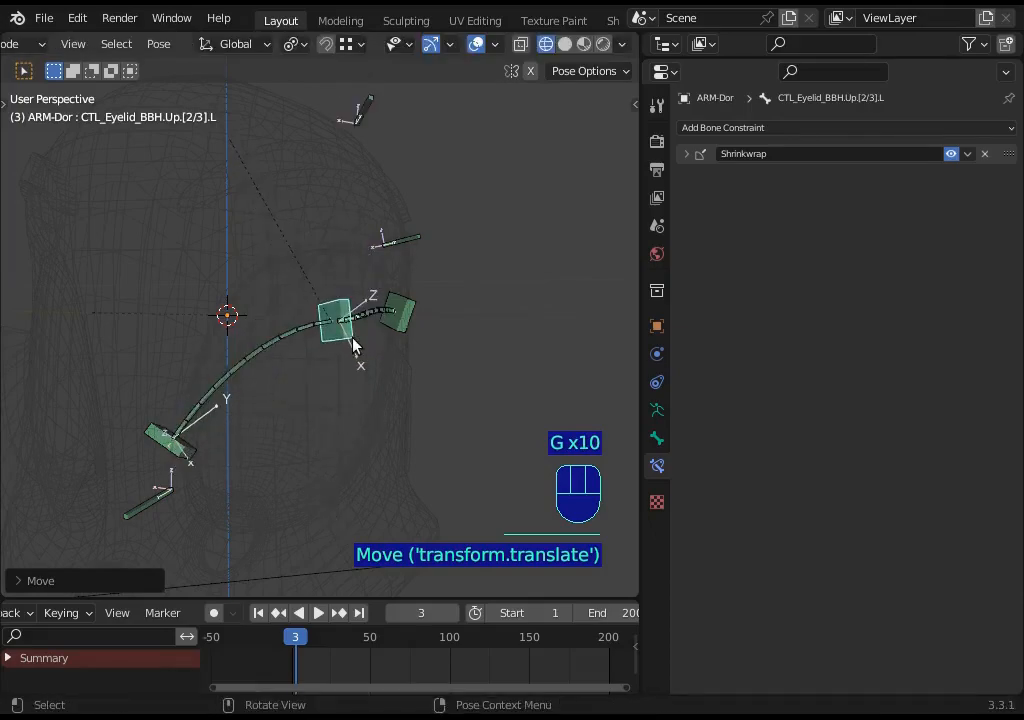
- Select the middle upper eyelash bone, enter edit mode, unhide all bones and view the eyes from the front
{"action": "left_click", "coordinate": [364, 120]}
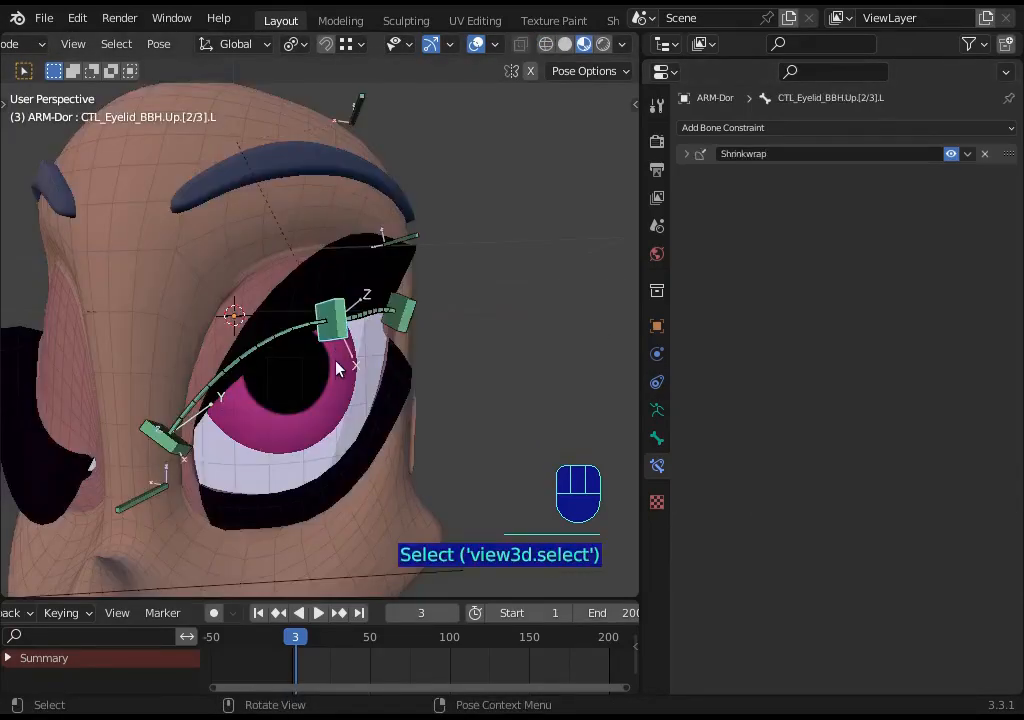
{"action": "key", "text": "Tab"}
{"action": "middle_click_drag", "start_coordinate": [340, 471], "coordinate": [206, 458]}
{"action": "key", "text": "alt+h"}
{"action": "key", "text": "alt+a"}
{"action": "middle_click_drag", "start_coordinate": [276, 423], "coordinate": [156, 471]}
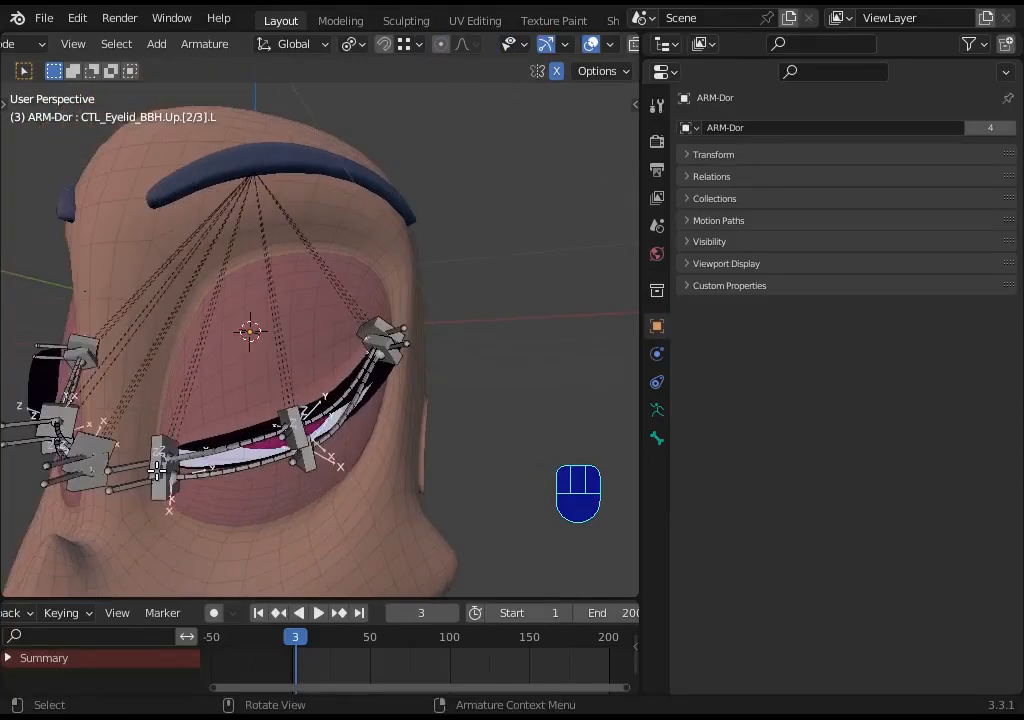
{"action": "middle_click_drag", "start_coordinate": [364, 334], "coordinate": [251, 357]}
{"action": "key", "text": "a"}
{"action": "middle_click_drag", "start_coordinate": [251, 357], "coordinate": [194, 330]}
{"action": "scroll", "coordinate": [265, 390], "scroll_direction": "up", "scroll_amount": 2}
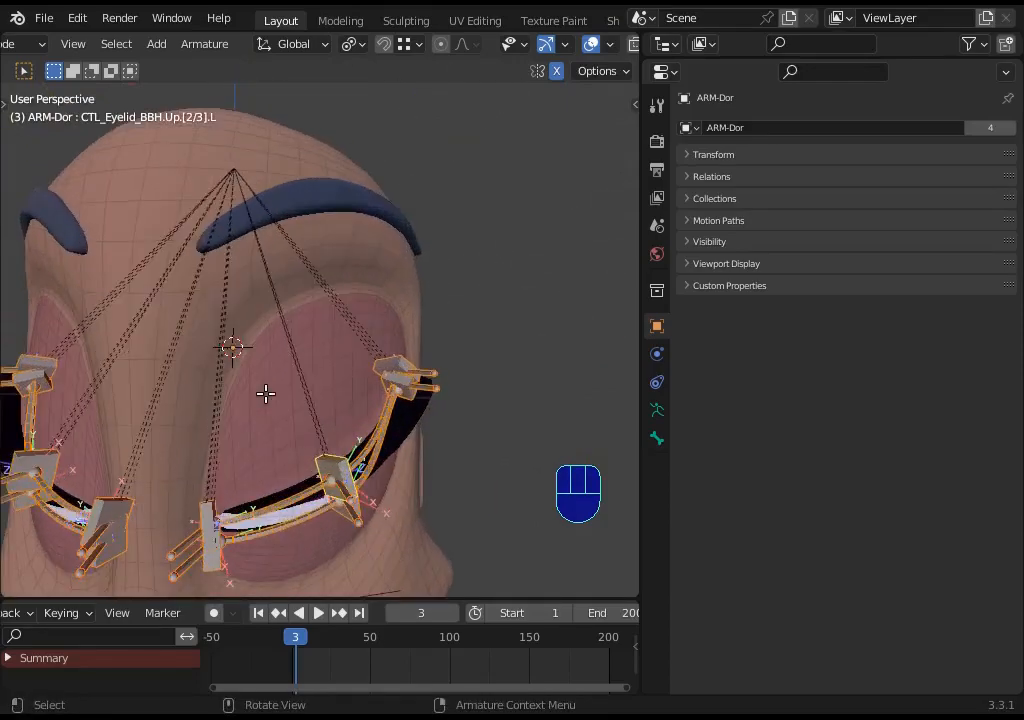
{"action": "middle_click_drag", "start_coordinate": [369, 485], "coordinate": [350, 372], "text": "shift"}
{"action": "scroll", "coordinate": [340, 390], "scroll_direction": "up", "scroll_amount": 2}
{"action": "middle_click_drag", "start_coordinate": [314, 472], "coordinate": [298, 459], "text": "shift"}
{"action": "middle_click_drag", "start_coordinate": [300, 461], "coordinate": [348, 466]}
{"action": "key", "text": "alt+a"}
{"action": "middle_click_drag", "start_coordinate": [338, 407], "coordinate": [265, 407]}
{"action": "key", "text": "KP_1"}
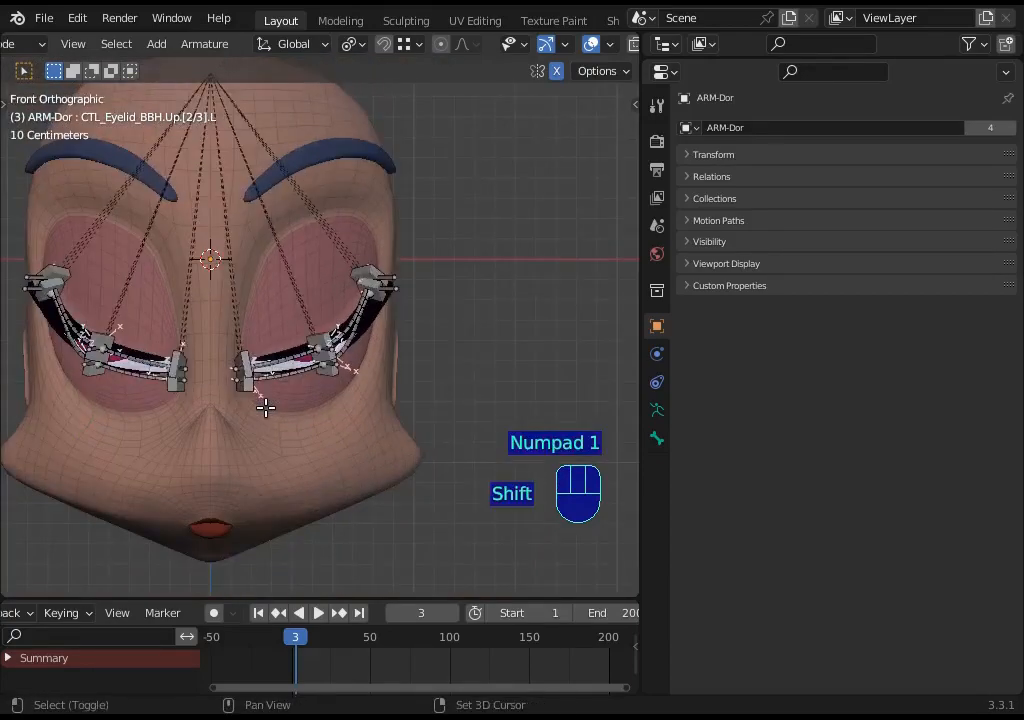
- Add a new bone and move it beside the left eye
{"action": "key", "text": "shift+a"}
{"action": "middle_click_drag", "start_coordinate": [234, 212], "coordinate": [242, 297], "text": "shift"}
{"action": "left_click", "coordinate": [242, 297]}
{"action": "key", "text": "g"}
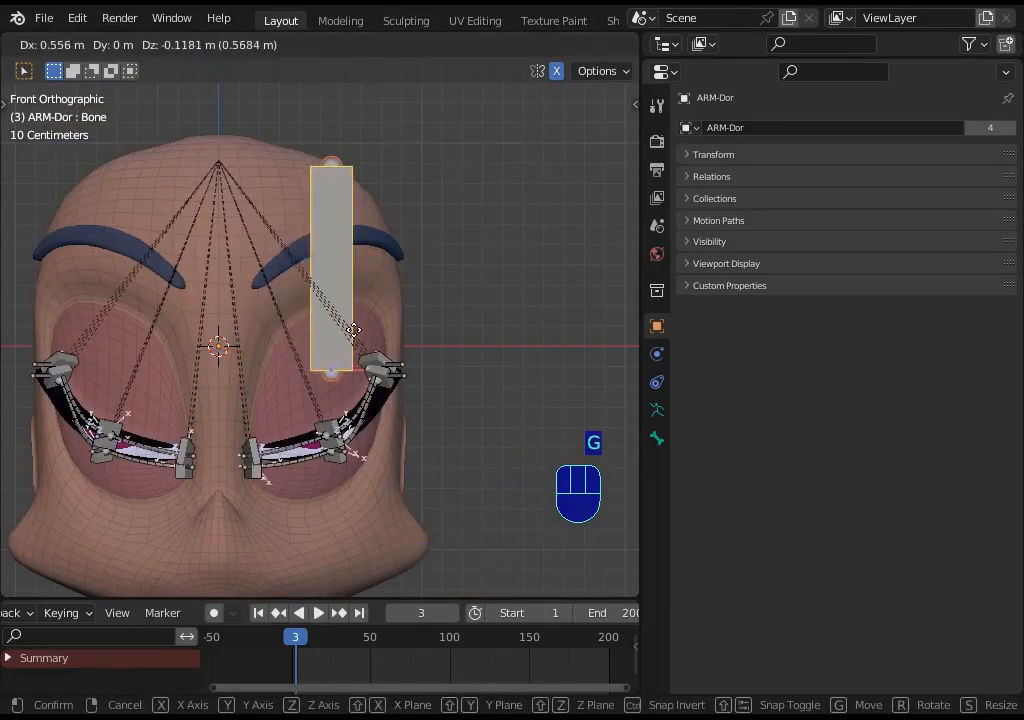
{"action": "left_click", "coordinate": [350, 341]}
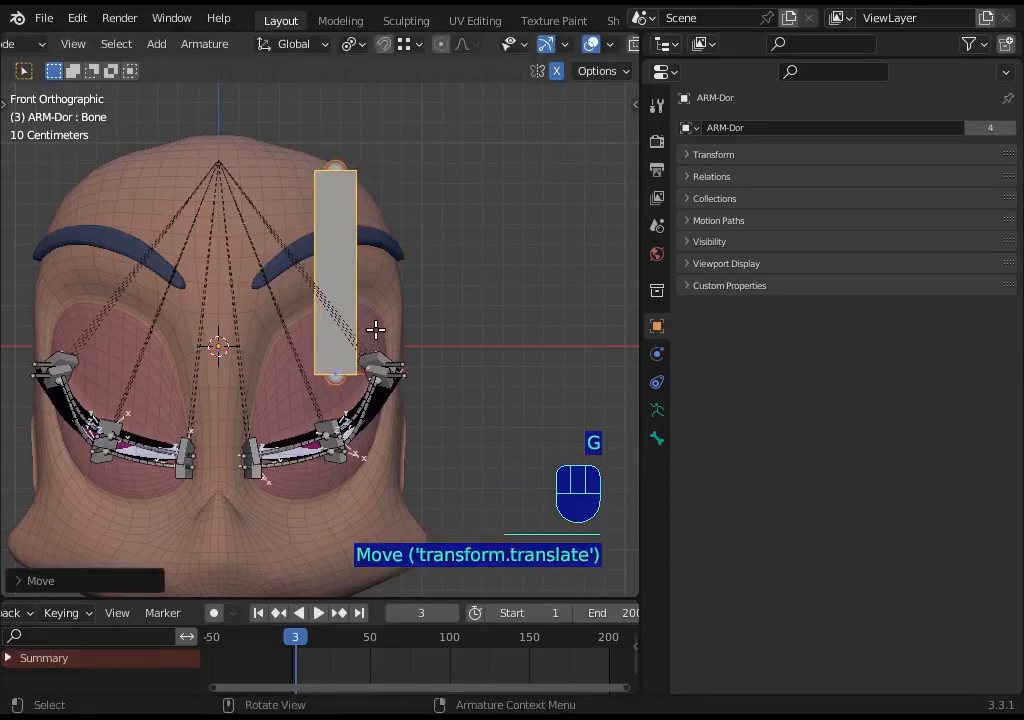
- In the side view, rotate and move the new bone to lie horizontally, and recalculate its roll to Global +Z Axis
{"action": "key", "text": "KP_3"}
{"action": "key", "text": "r"}
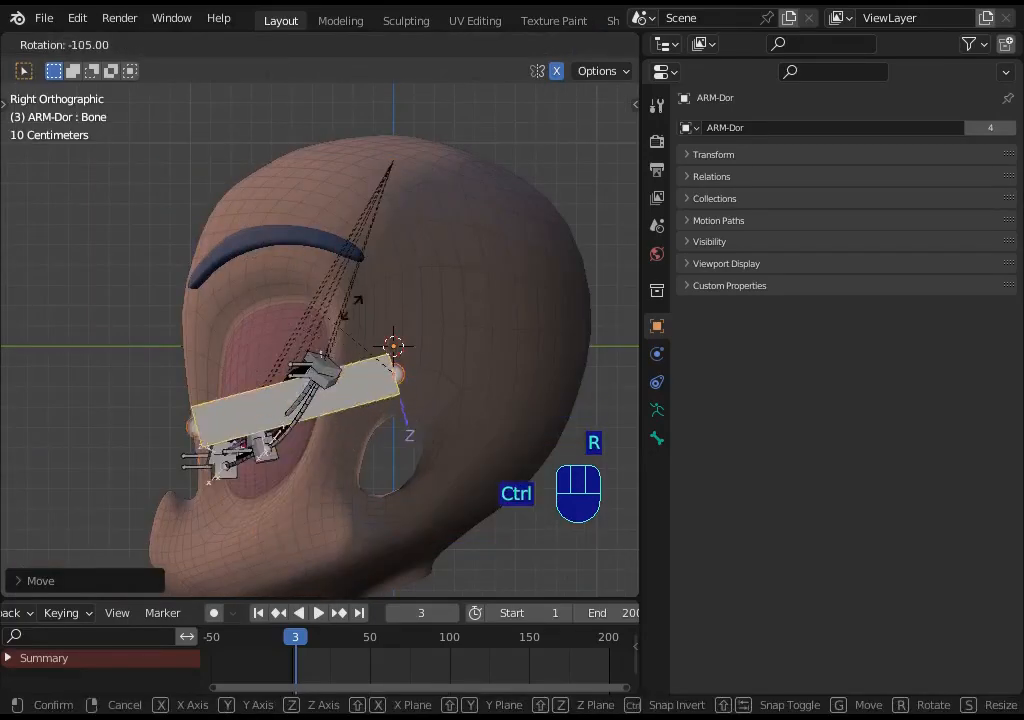
{"action": "key", "text": "g"}
{"action": "left_click", "coordinate": [298, 393]}
{"action": "key", "text": "shift+n"}
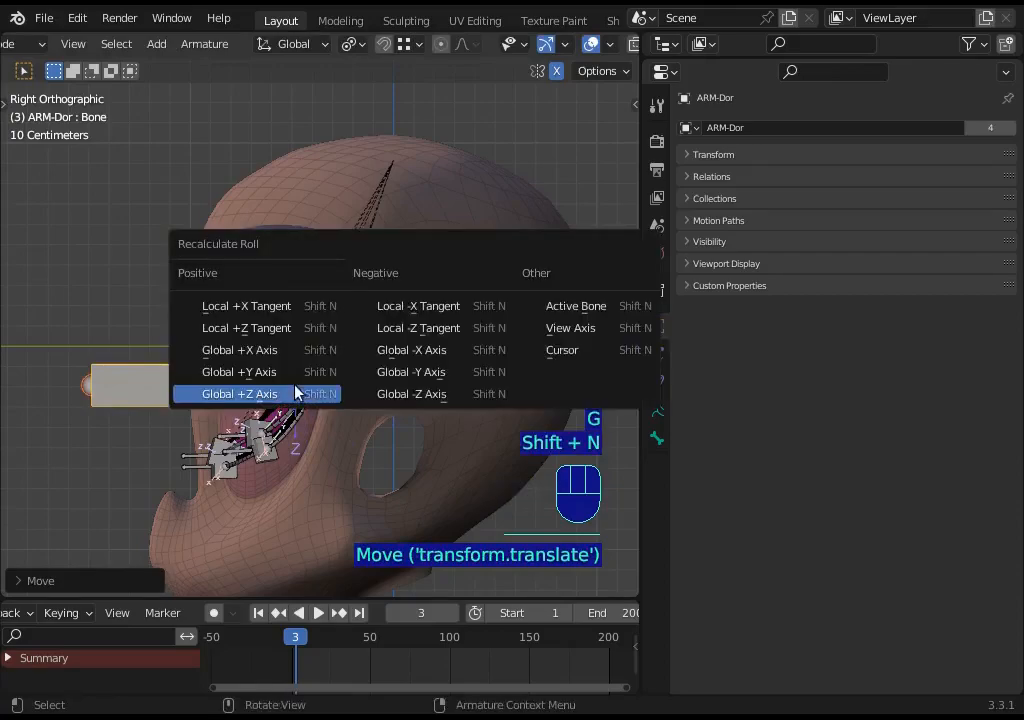
{"action": "left_click", "coordinate": [215, 395]}
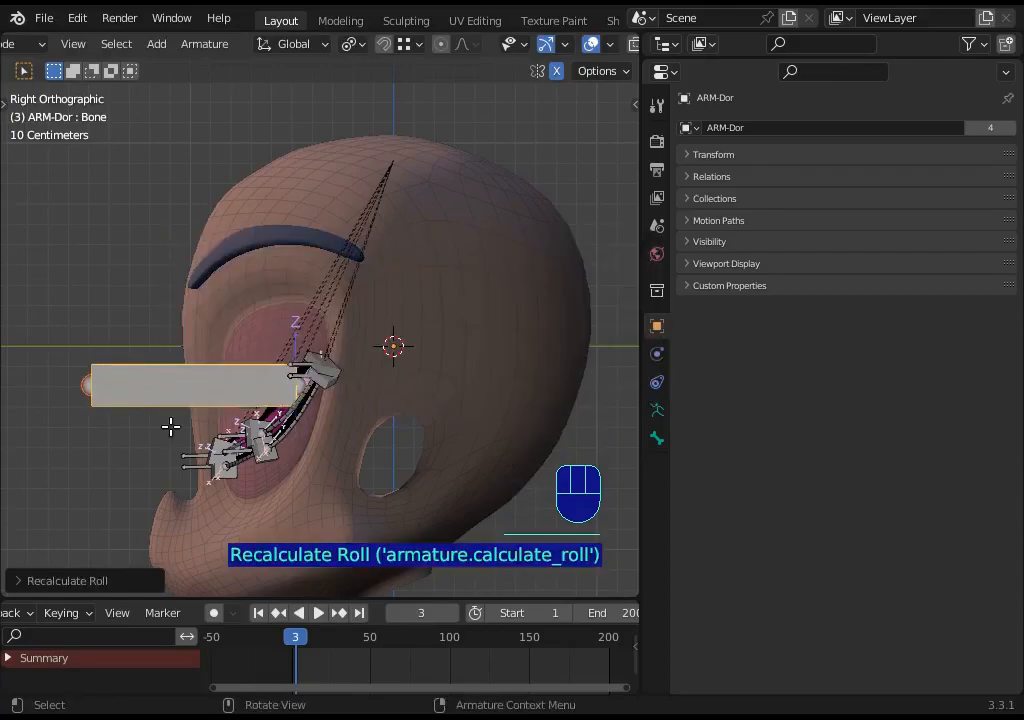
- Move the new bone toward the upper middle eyelid handler in the front view
{"action": "key", "text": "KP_1"}
{"action": "key", "text": "g"}
{"action": "left_click", "coordinate": [359, 426]}
{"action": "scroll", "coordinate": [345, 380], "scroll_direction": "up", "scroll_amount": 3}
{"action": "middle_click_drag", "start_coordinate": [306, 263], "coordinate": [250, 110], "text": "shift"}
{"action": "middle_click_drag", "start_coordinate": [270, 270], "coordinate": [377, 416]}
{"action": "scroll", "coordinate": [385, 425], "scroll_direction": "down", "scroll_amount": 3}
- Scale the new bone down to about 0.3 and shrink its B-Bone display size
{"action": "key", "text": "s"}
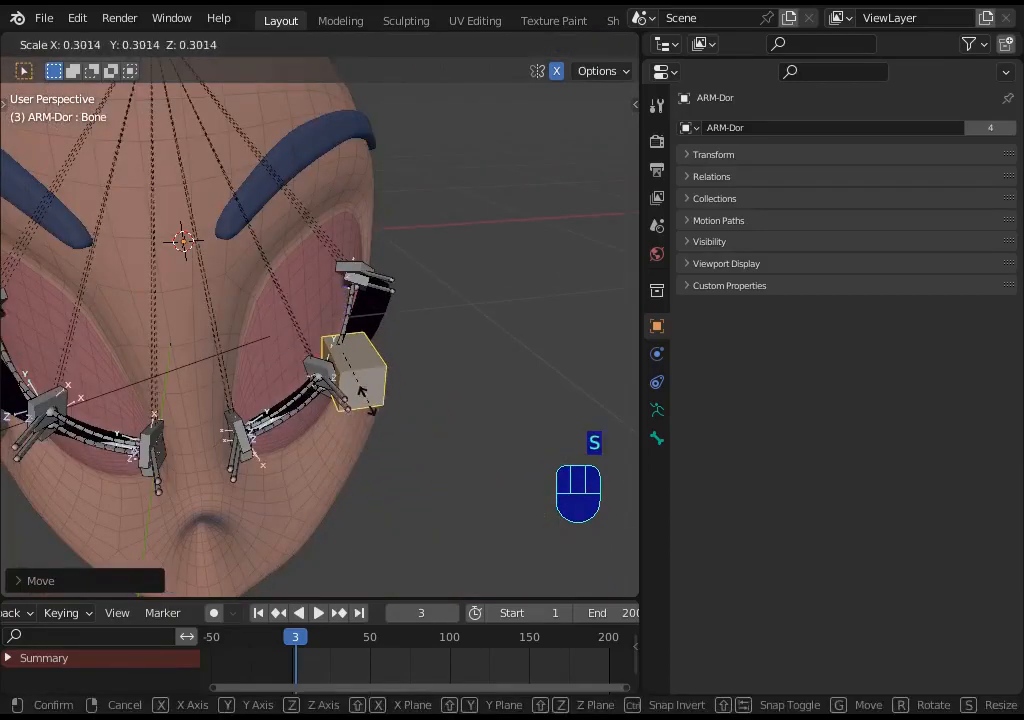
{"action": "left_click", "coordinate": [343, 330]}
{"action": "key", "text": "ctrl+alt+s"}
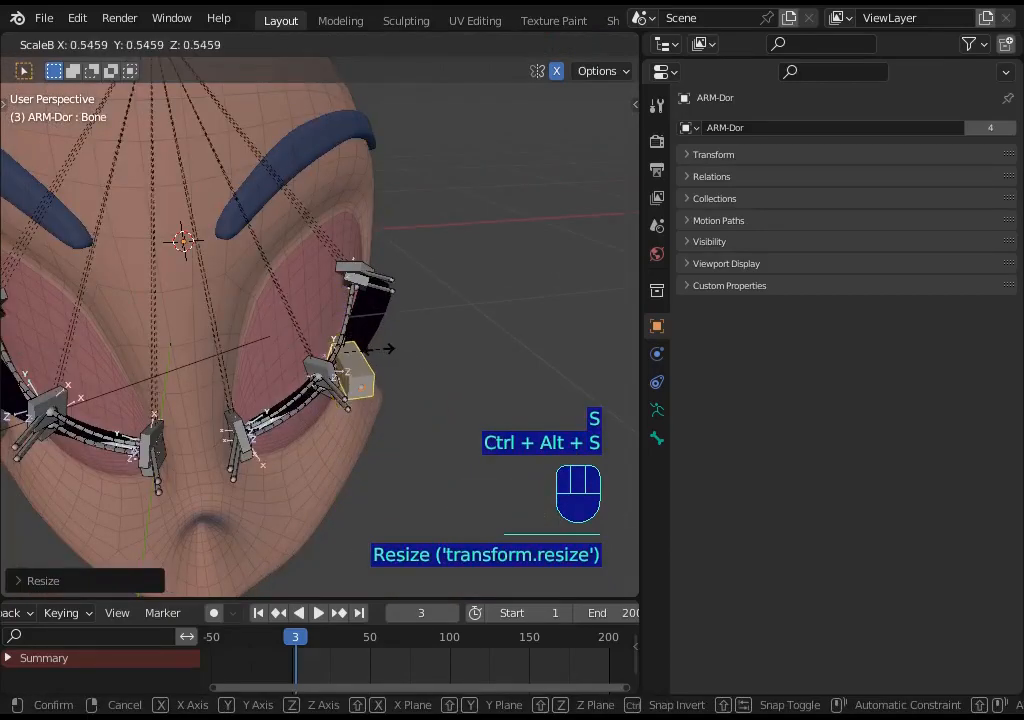
{"action": "left_click", "coordinate": [378, 350]}
- Reposition the new bone near the upper eyelid of the left eye
{"action": "key", "text": "g"}
{"action": "scroll", "coordinate": [361, 376], "scroll_direction": "up", "scroll_amount": 3}
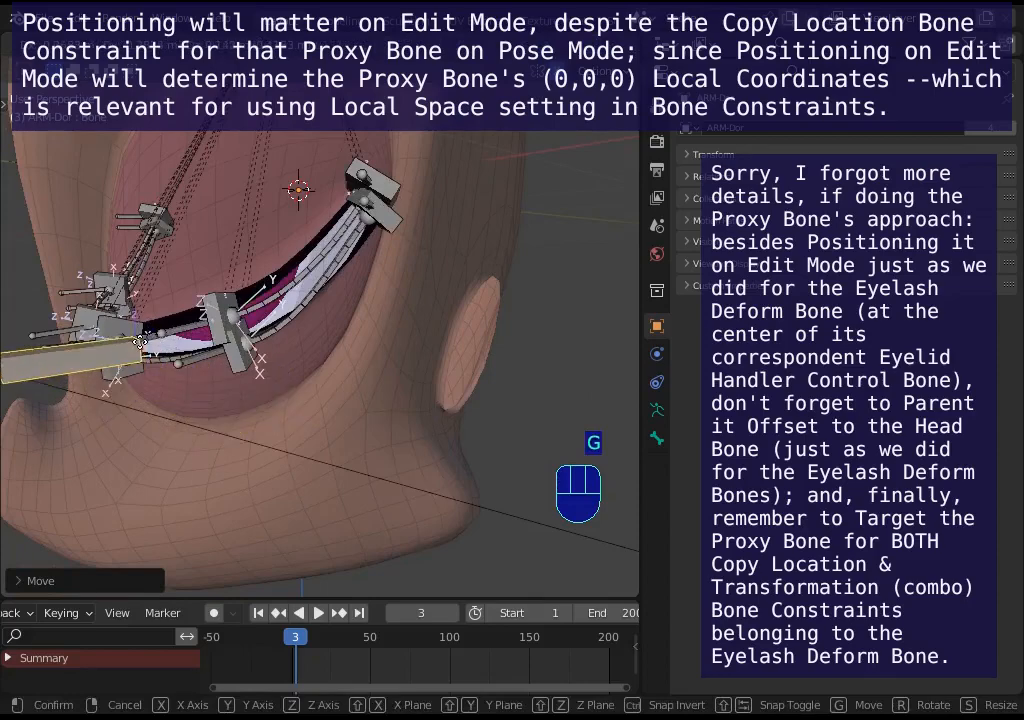
{"action": "scroll", "coordinate": [203, 485], "scroll_direction": "down", "scroll_amount": 3}
{"action": "left_click", "coordinate": [258, 424]}
{"action": "key", "text": "g"}
{"action": "scroll", "coordinate": [322, 434], "scroll_direction": "up", "scroll_amount": 3}
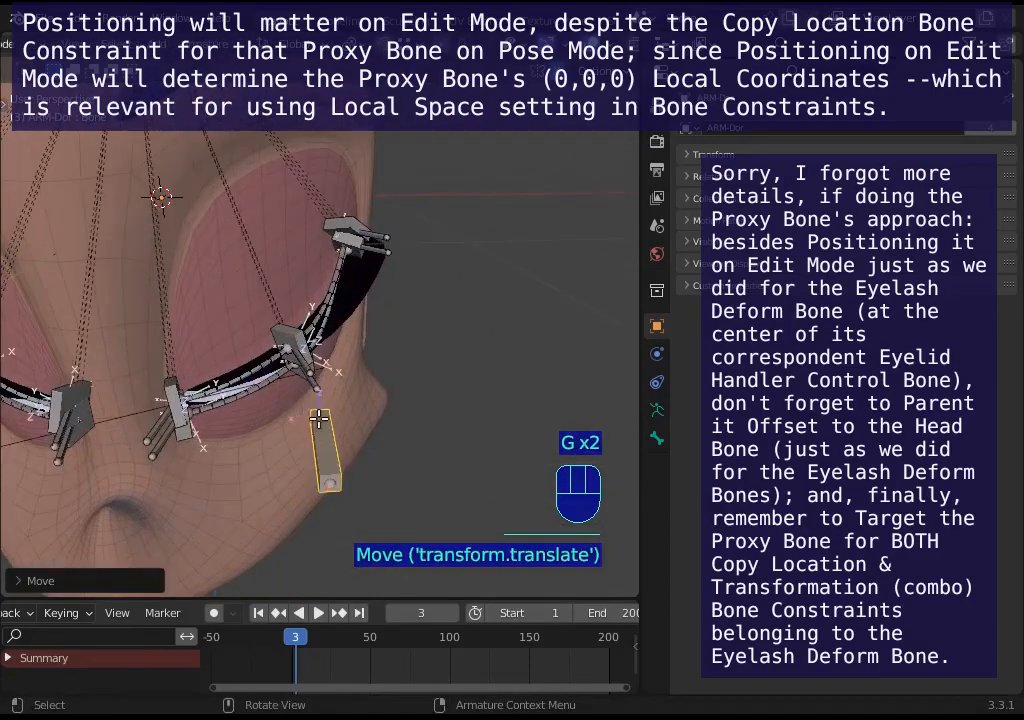
{"action": "left_click", "coordinate": [395, 400]}
- In pose mode, add a Copy Location constraint to the new bone targeting the upper middle eyelid handler
{"action": "key", "text": "ctrl+Tab"}
{"action": "left_click", "coordinate": [398, 405]}
{"action": "left_click", "coordinate": [343, 233]}
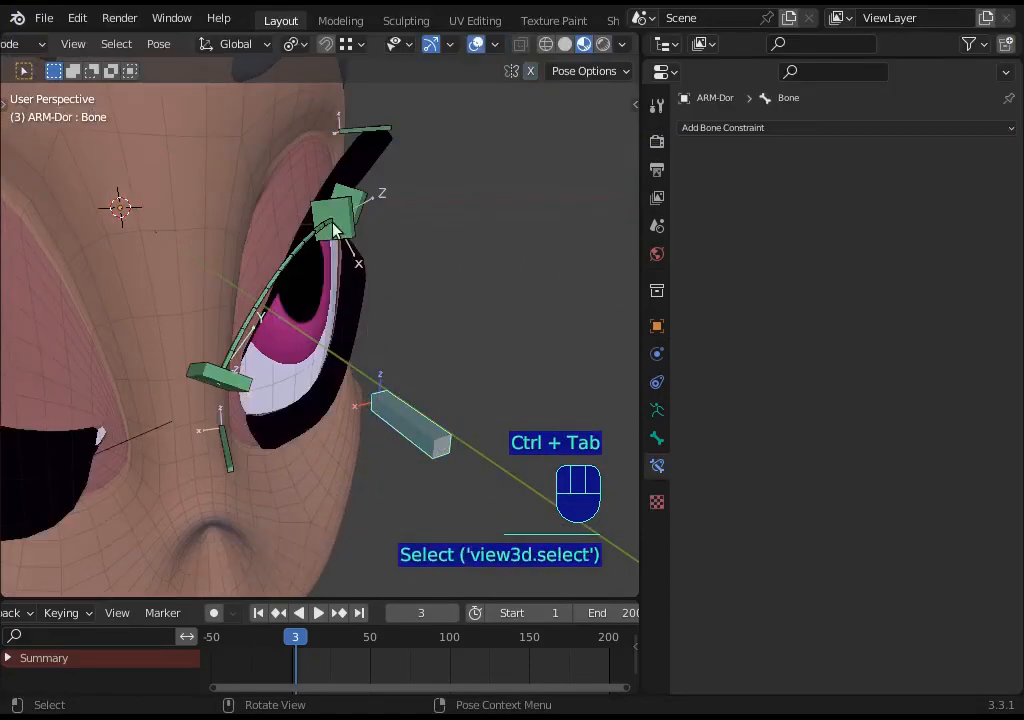
{"action": "left_click", "coordinate": [343, 233]}
{"action": "left_click", "coordinate": [407, 407], "text": "shift"}
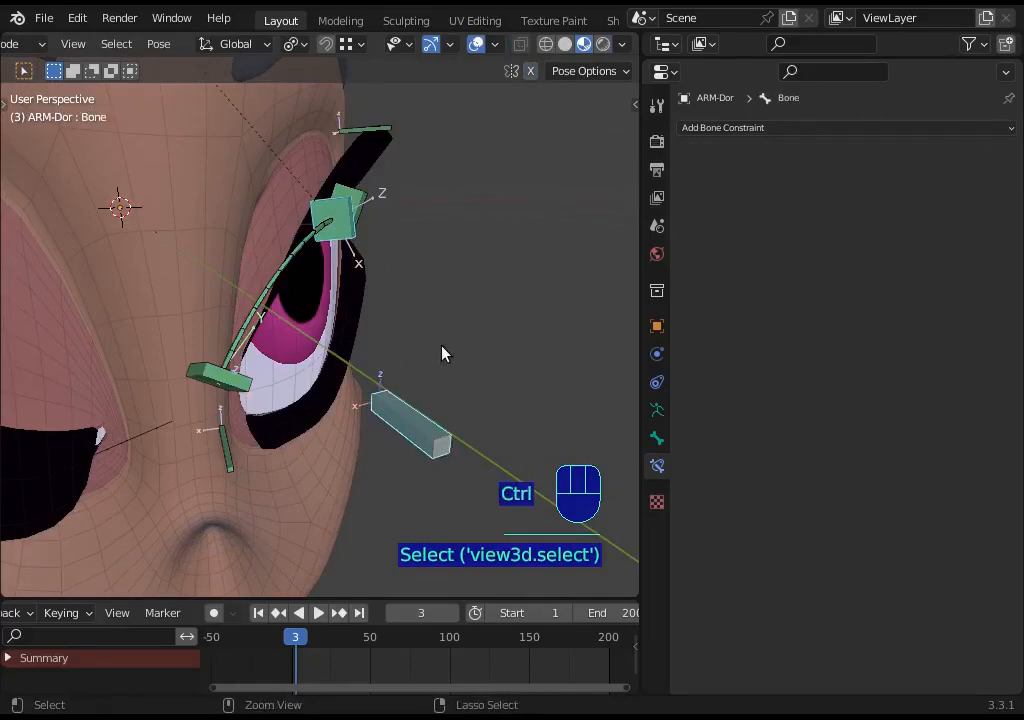
{"action": "key", "text": "ctrl+shift+c"}
{"action": "left_click", "coordinate": [437, 360]}
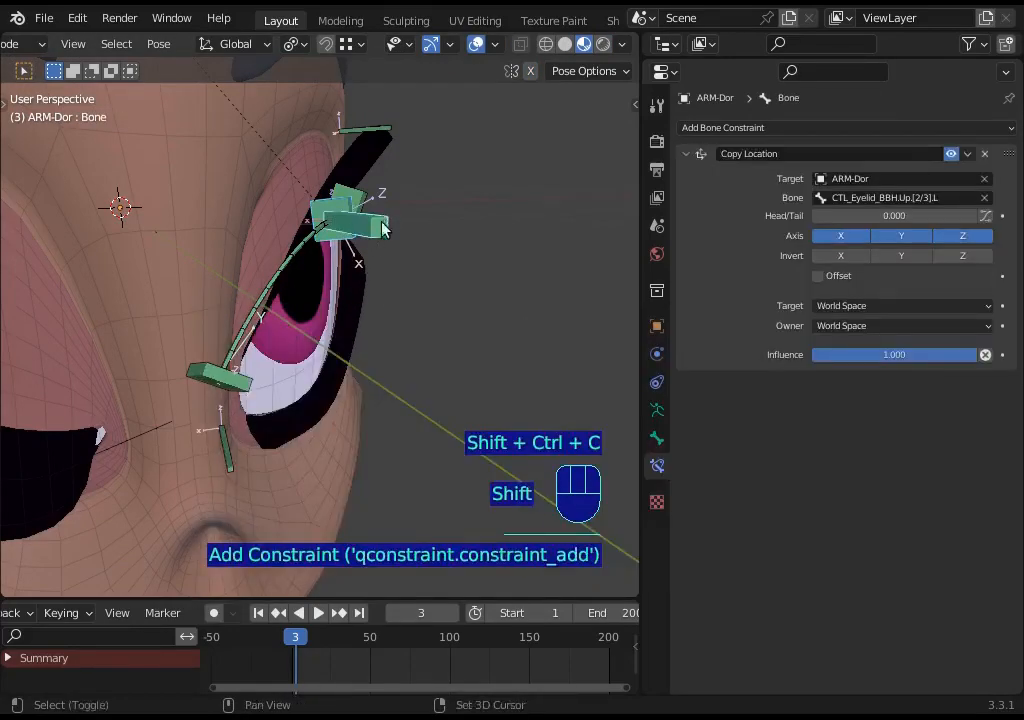
- Select the upper middle eyelid handler and the middle upper eyelash bone to compare their constraints
{"action": "middle_click_drag", "start_coordinate": [382, 222], "coordinate": [373, 336]}
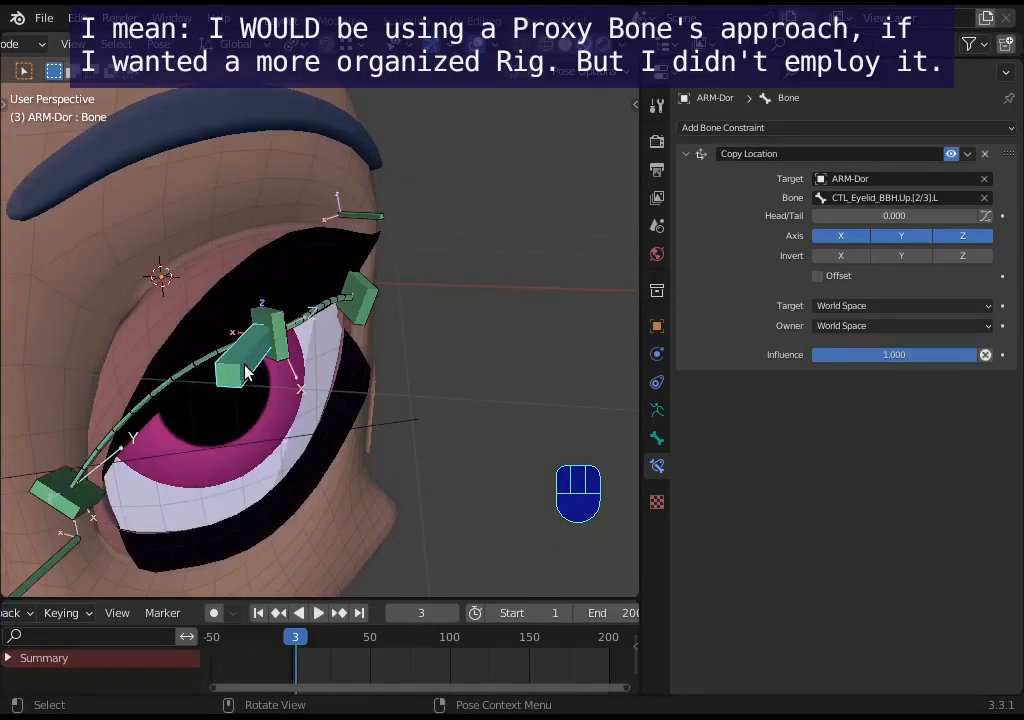
{"action": "left_click", "coordinate": [278, 320]}
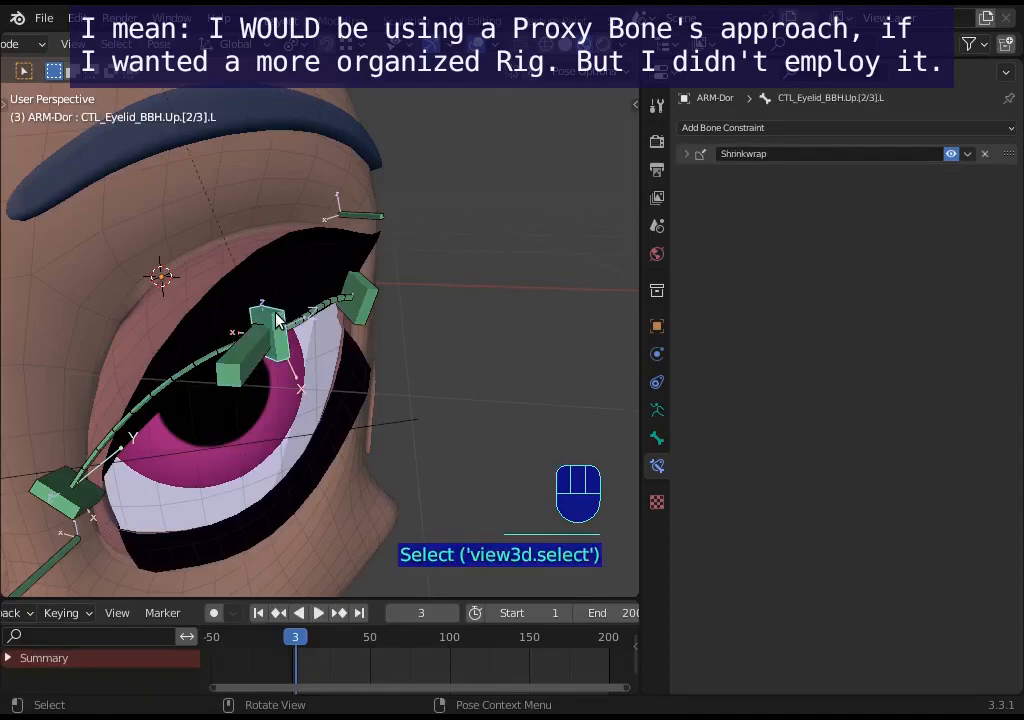
{"action": "left_click", "coordinate": [364, 216]}
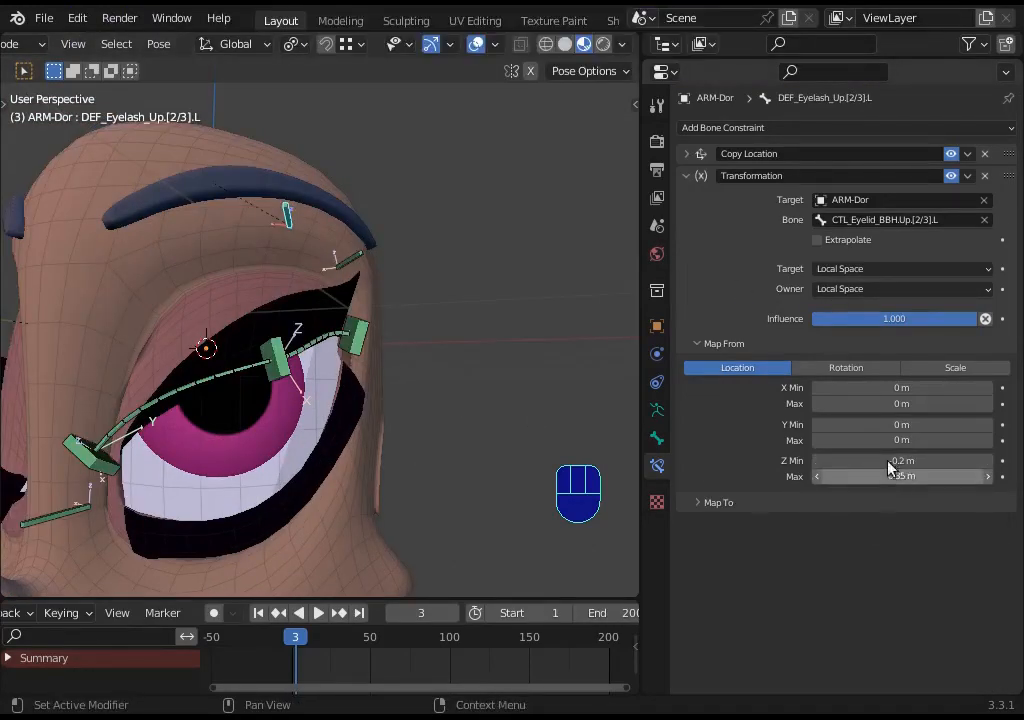
{"action": "left_click", "coordinate": [313, 366]}
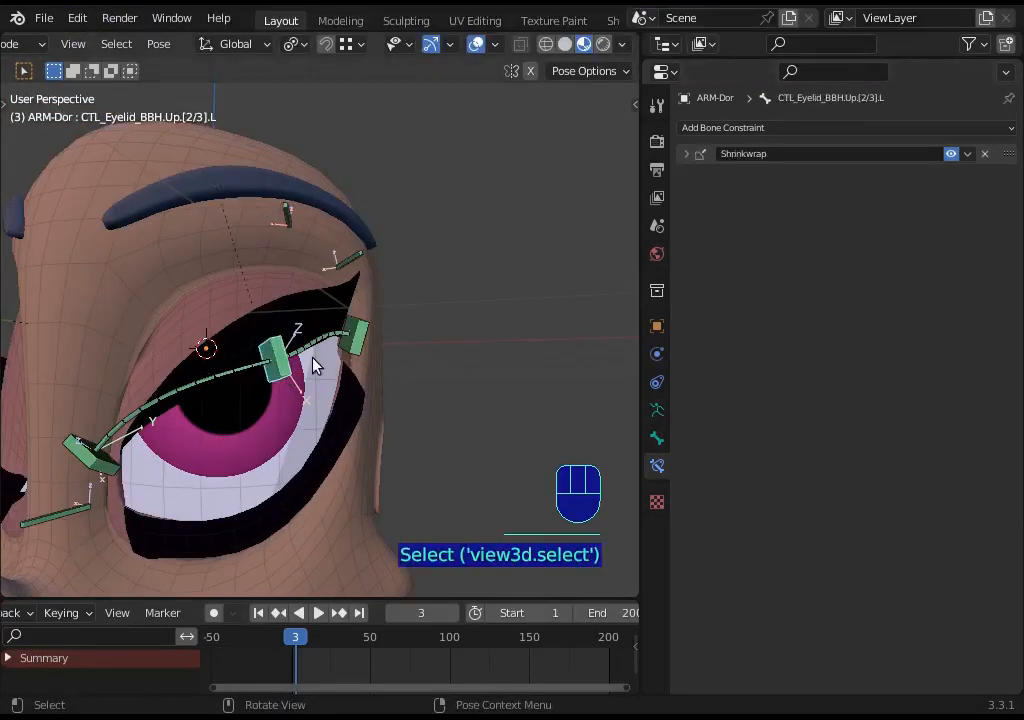
- Show the sidebar's transform values and test-move the upper middle eyelid handler freely around the eye
{"action": "key", "text": "n"}
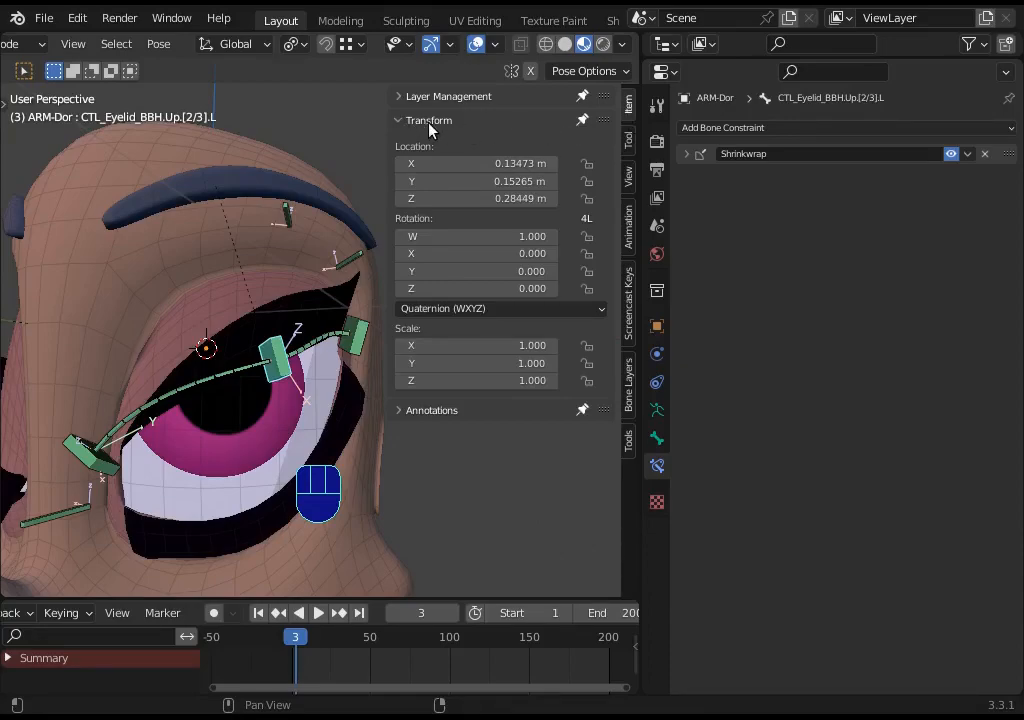
{"action": "key", "text": "g"}
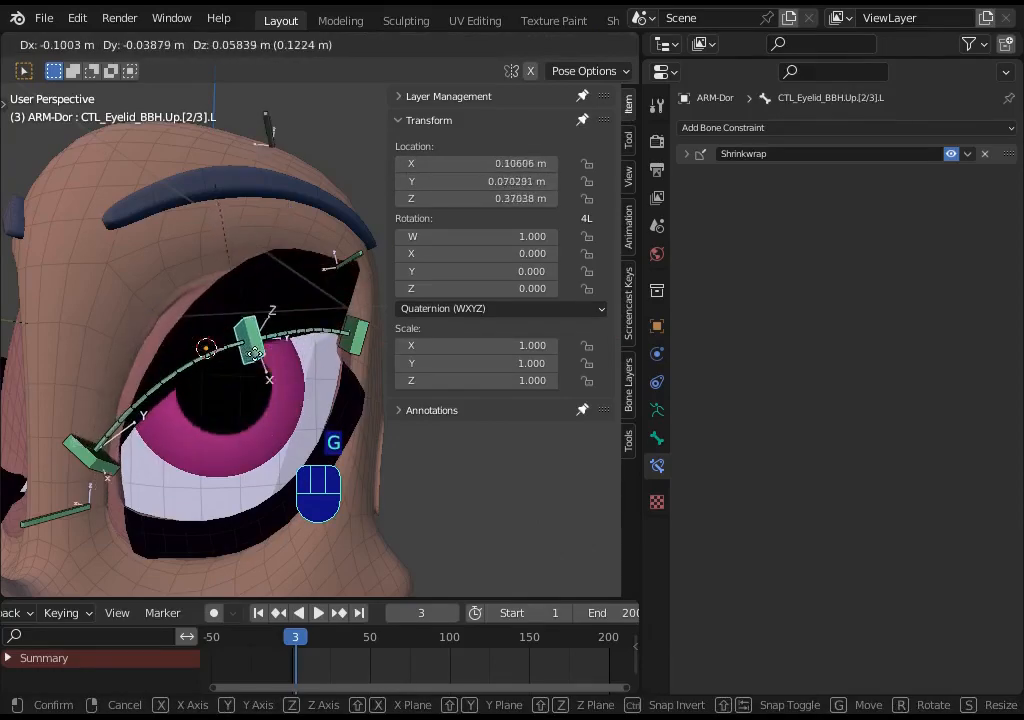
{"action": "left_click", "coordinate": [268, 371]}
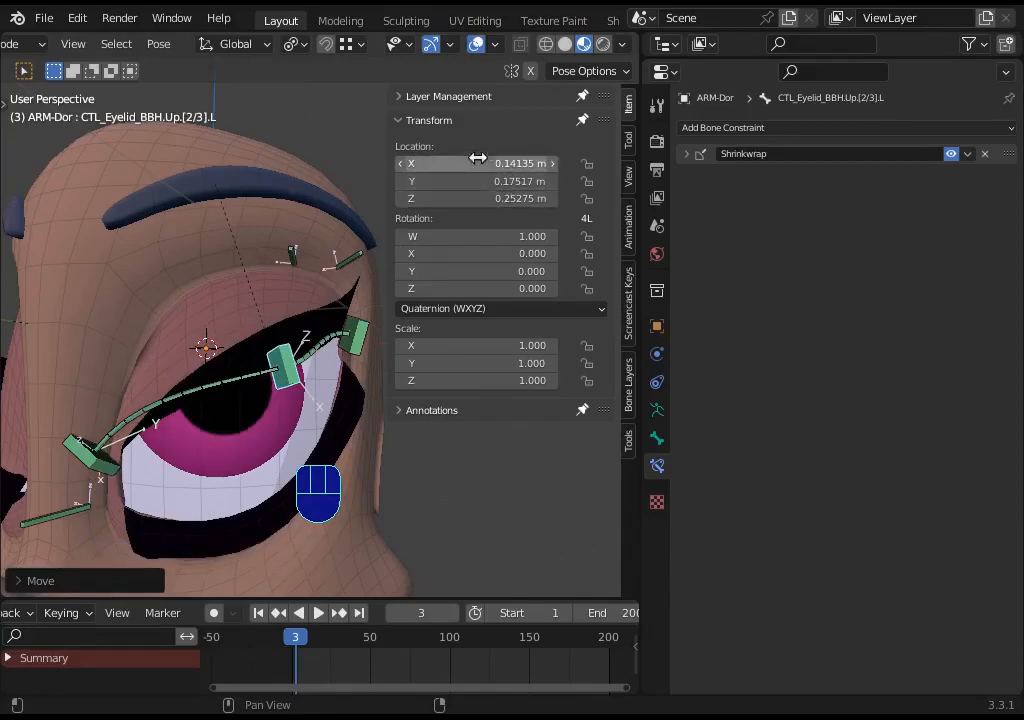
{"action": "key", "text": "g"}
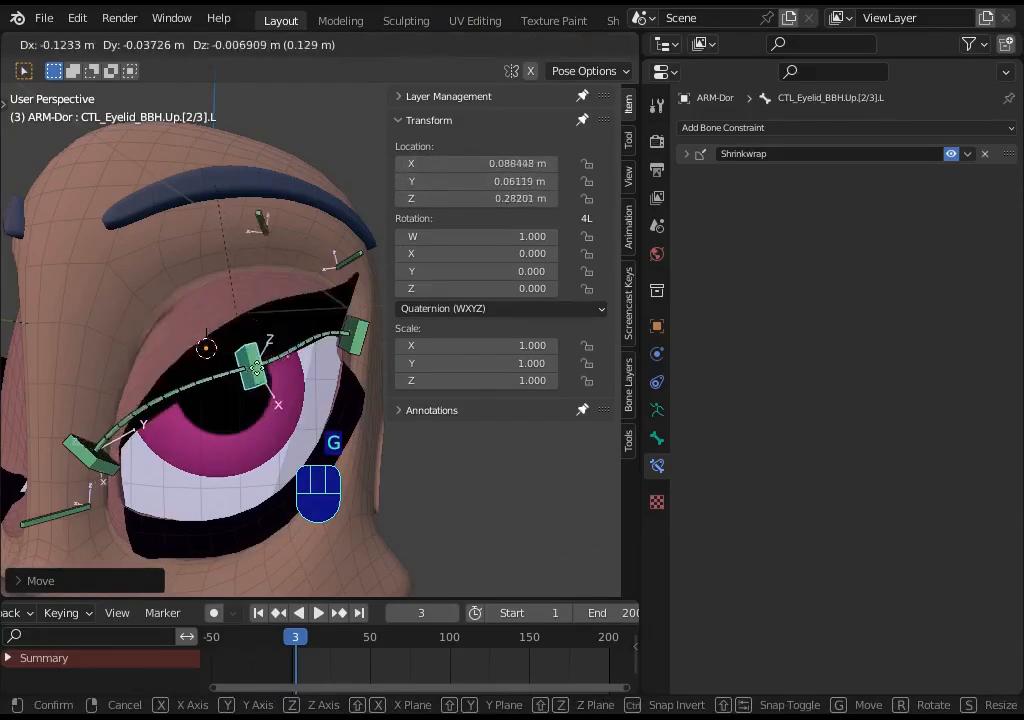
{"action": "left_click", "coordinate": [268, 371]}
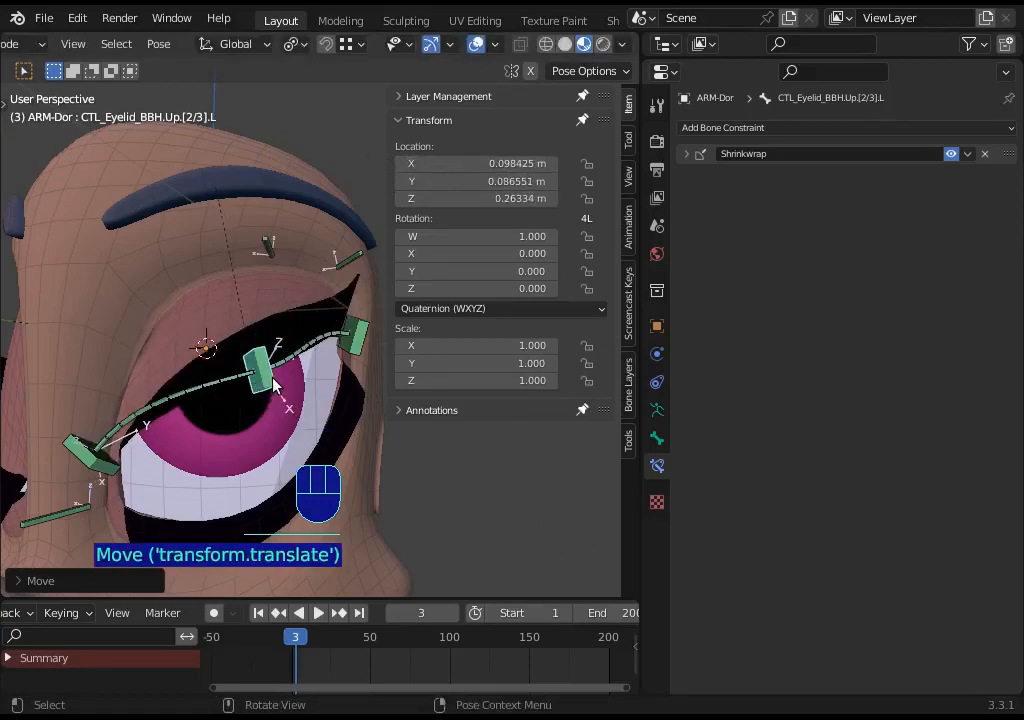
- Clear the eyelid handler's pose location, rotation and scale
{"action": "key", "text": "alt+r"}
{"action": "key", "text": "alt+g"}
{"action": "key", "text": "alt+s"}
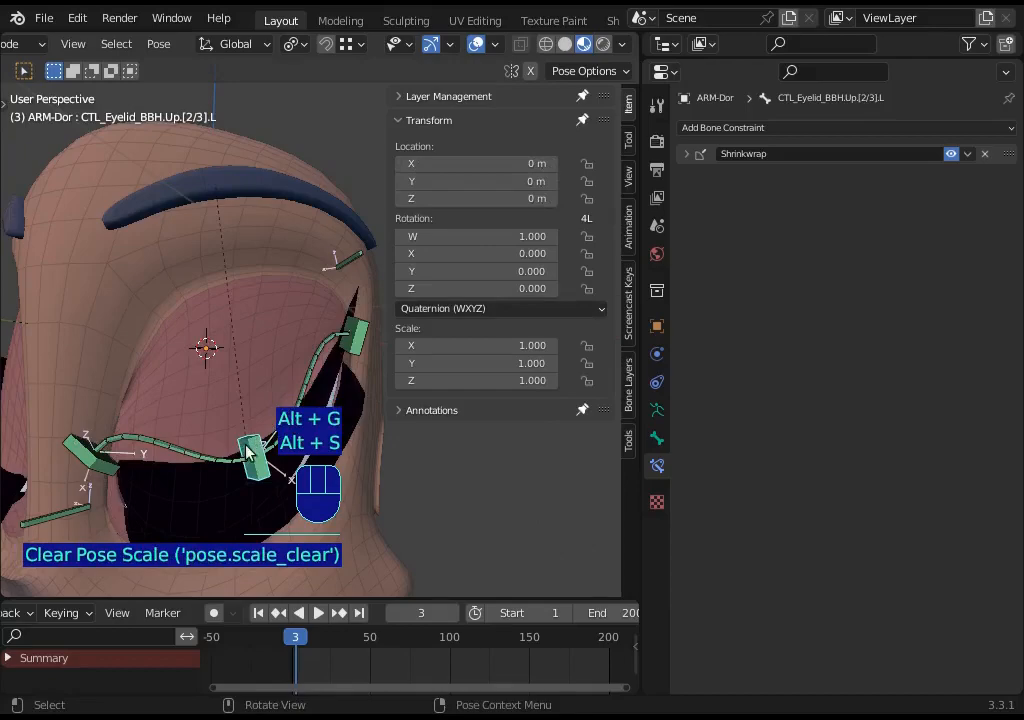
- Move the upper middle eyelid handler along the global Z axis to test how the eyelid follows
{"action": "middle_click_drag", "start_coordinate": [222, 487], "coordinate": [235, 478]}
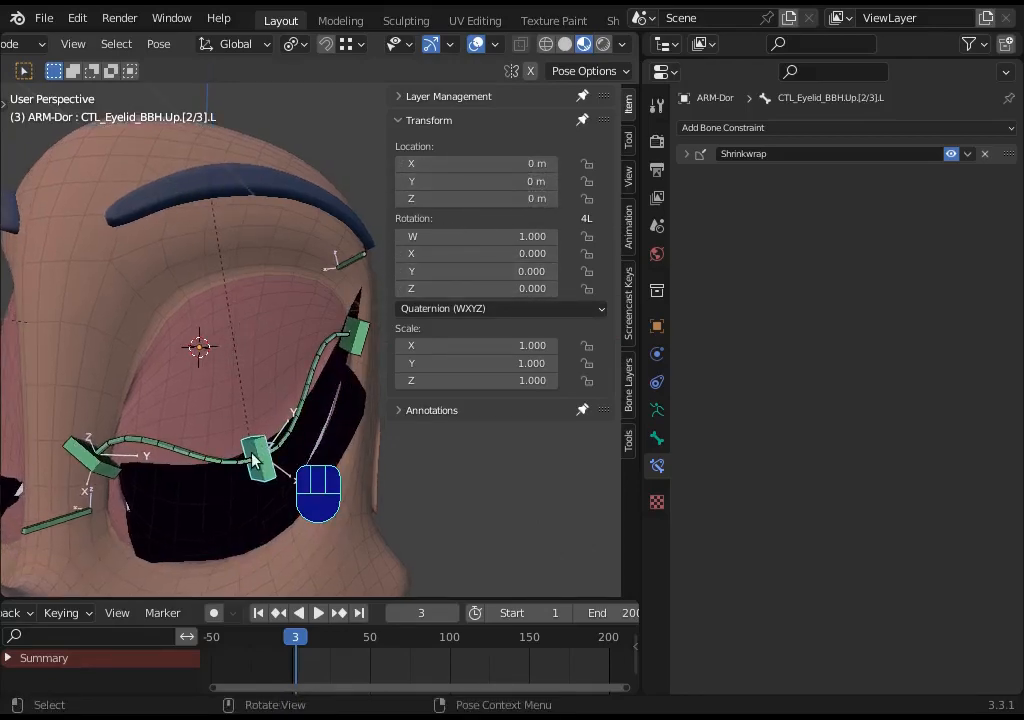
{"action": "key", "text": "g"}
{"action": "key", "text": "z"}
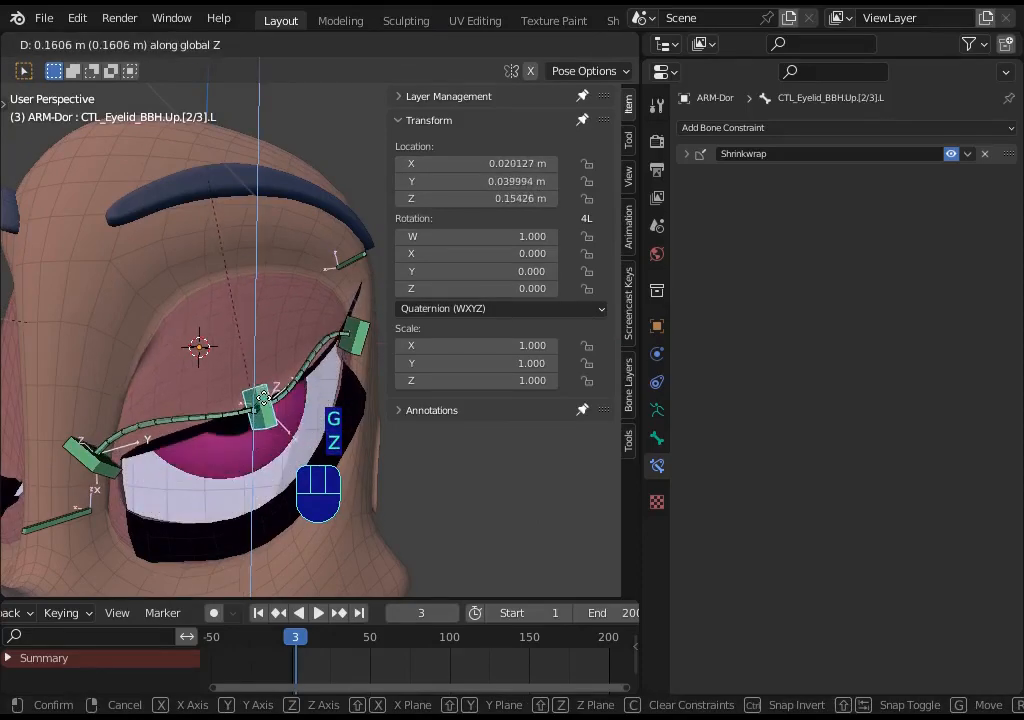
{"action": "left_click", "coordinate": [266, 372]}
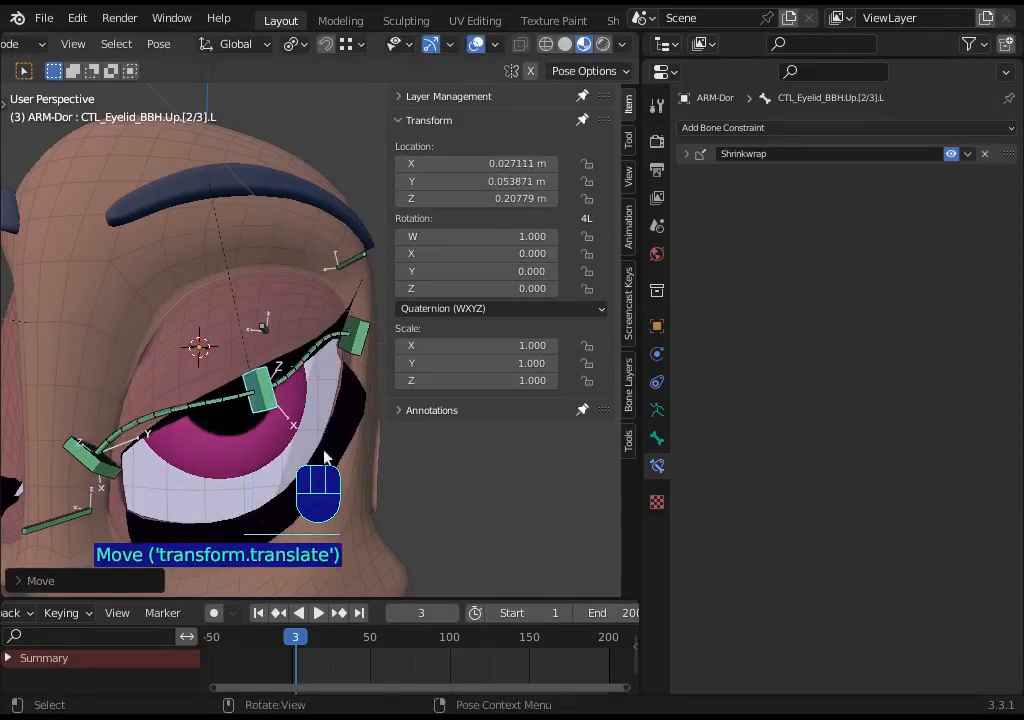
{"action": "key", "text": "g"}
{"action": "key", "text": "z"}
{"action": "left_click", "coordinate": [266, 372]}
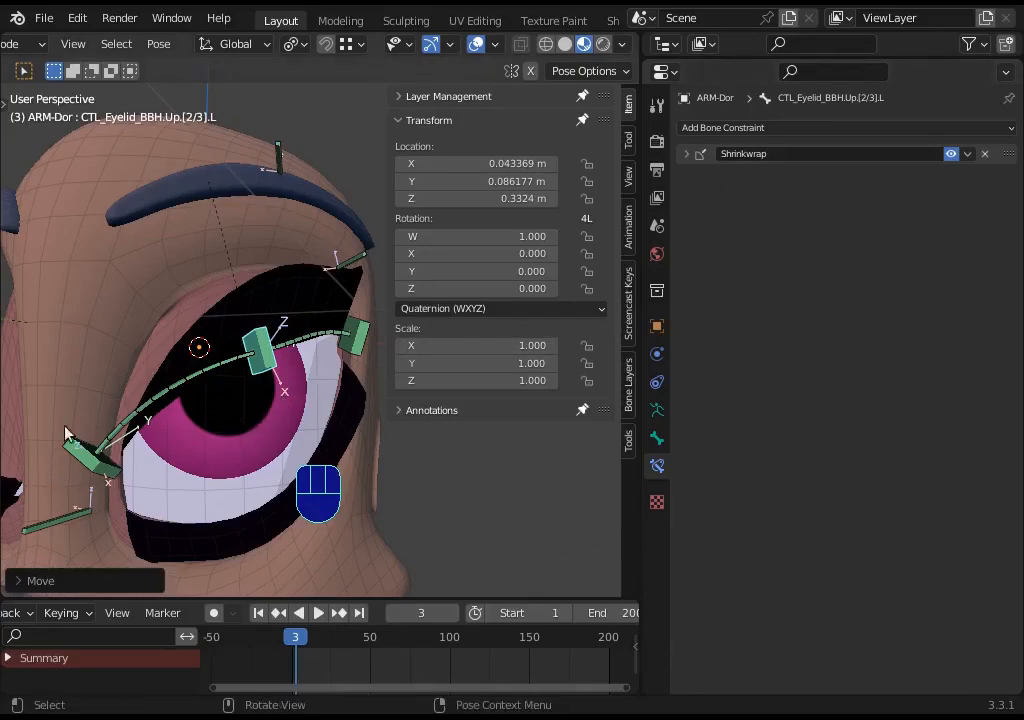
- Switch the transform orientation to Local and move the handler along its local Z axis
{"action": "left_click", "coordinate": [237, 44]}
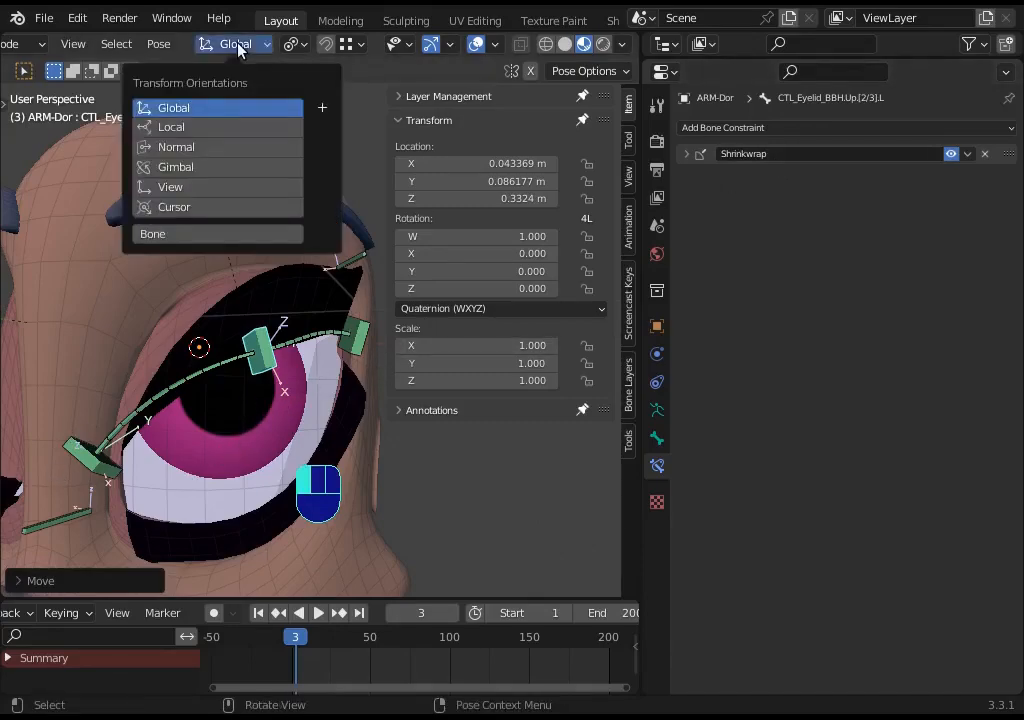
{"action": "left_click", "coordinate": [190, 128]}
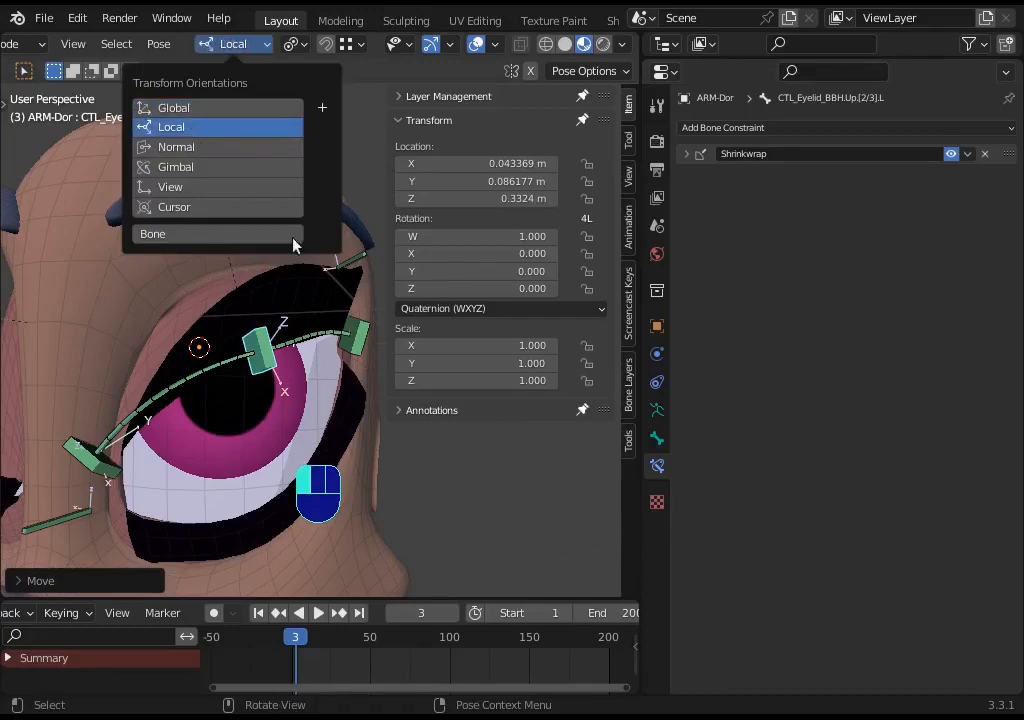
{"action": "key", "text": "g"}
{"action": "key", "text": "g"}
{"action": "key", "text": "z"}
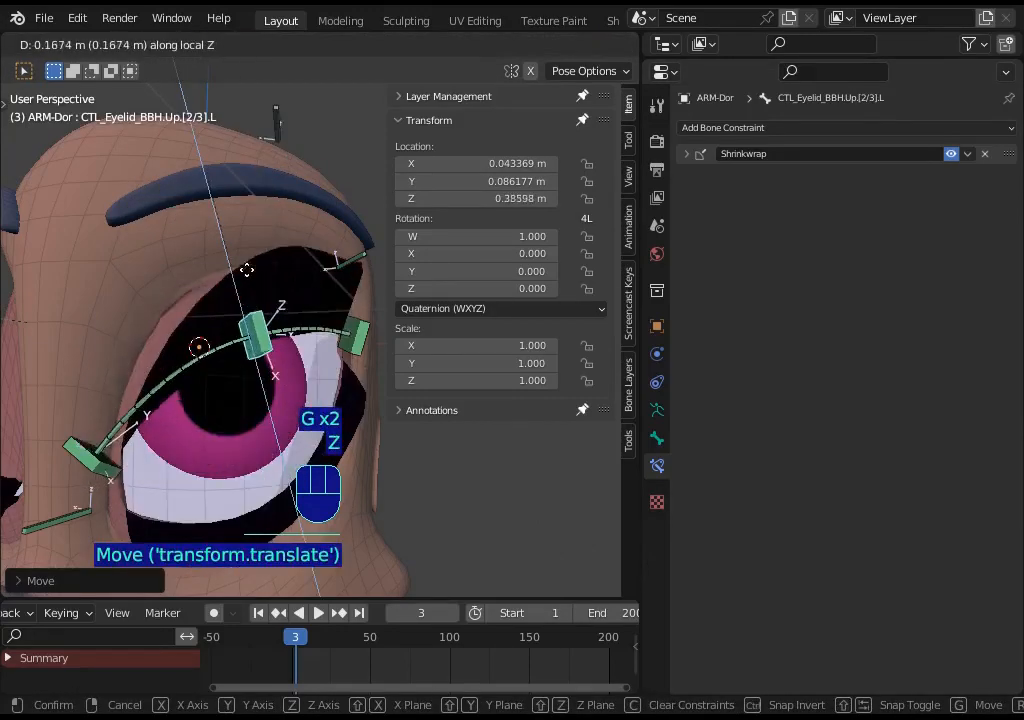
{"action": "left_click", "coordinate": [246, 258]}
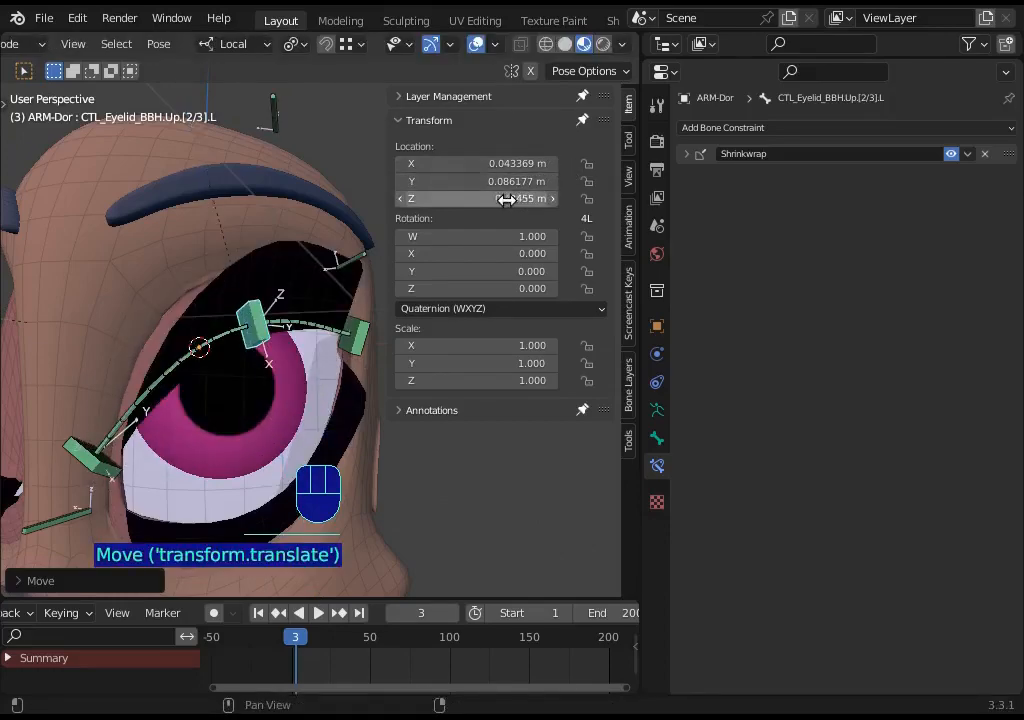
- Repeatedly slide the eyelid handler along local Z over the eyeball to test the eyelid deformation
{"action": "key", "text": "g"}
{"action": "key", "text": "z"}
{"action": "key", "text": "g"}
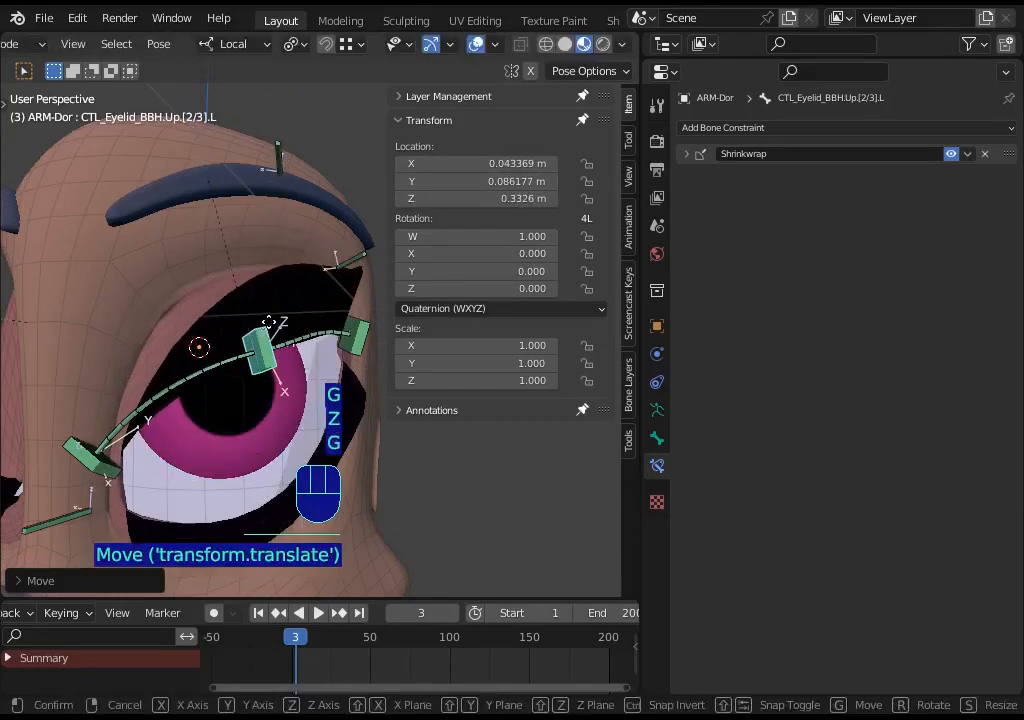
{"action": "key", "text": "g"}
{"action": "key", "text": "z"}
{"action": "left_click", "coordinate": [303, 292]}
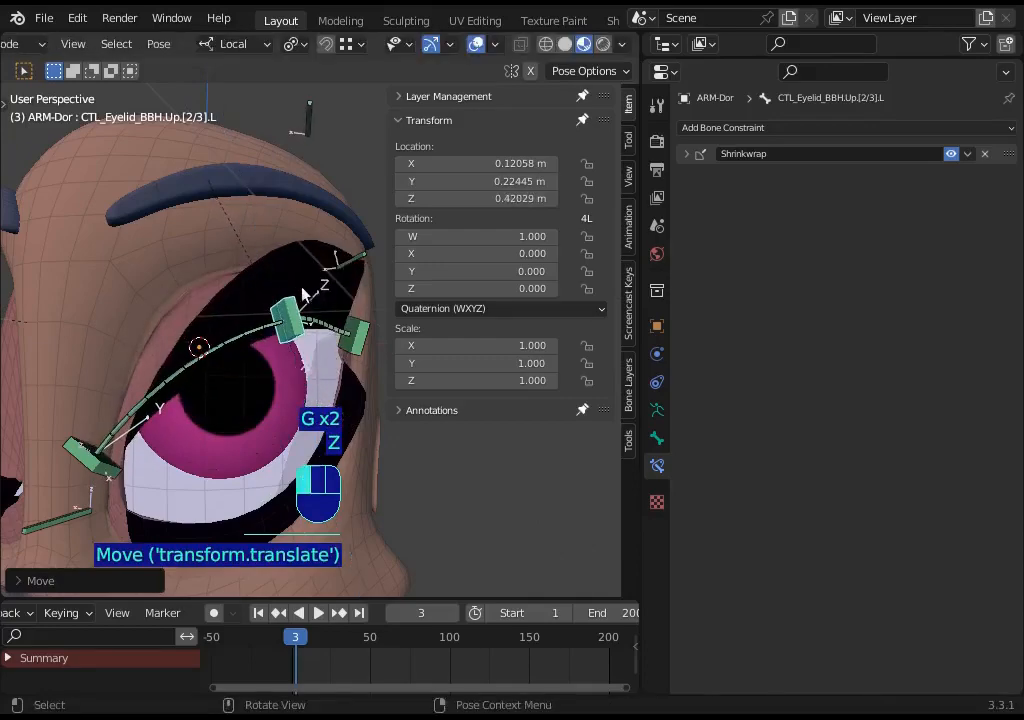
{"action": "key", "text": "g"}
{"action": "left_click", "coordinate": [202, 350]}
- Keep moving the handler along its local Z axis and inspect its location values in the sidebar
{"action": "key", "text": "g"}
{"action": "key", "text": "z"}
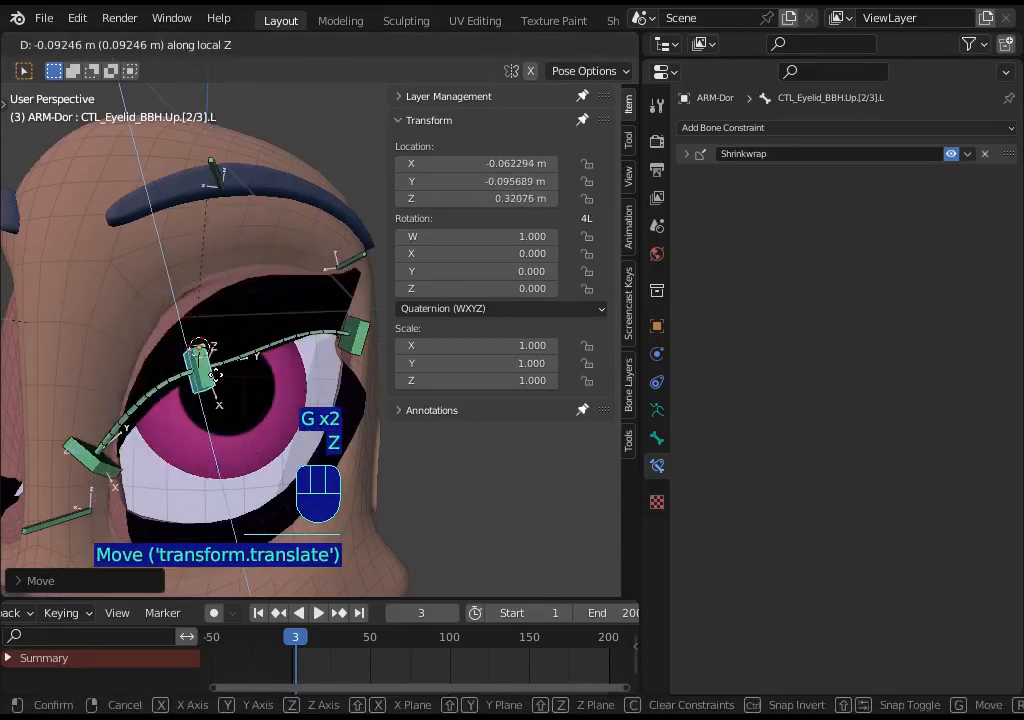
{"action": "key", "text": "g"}
{"action": "key", "text": "z"}
{"action": "key", "text": "g"}
{"action": "left_click", "coordinate": [447, 237]}
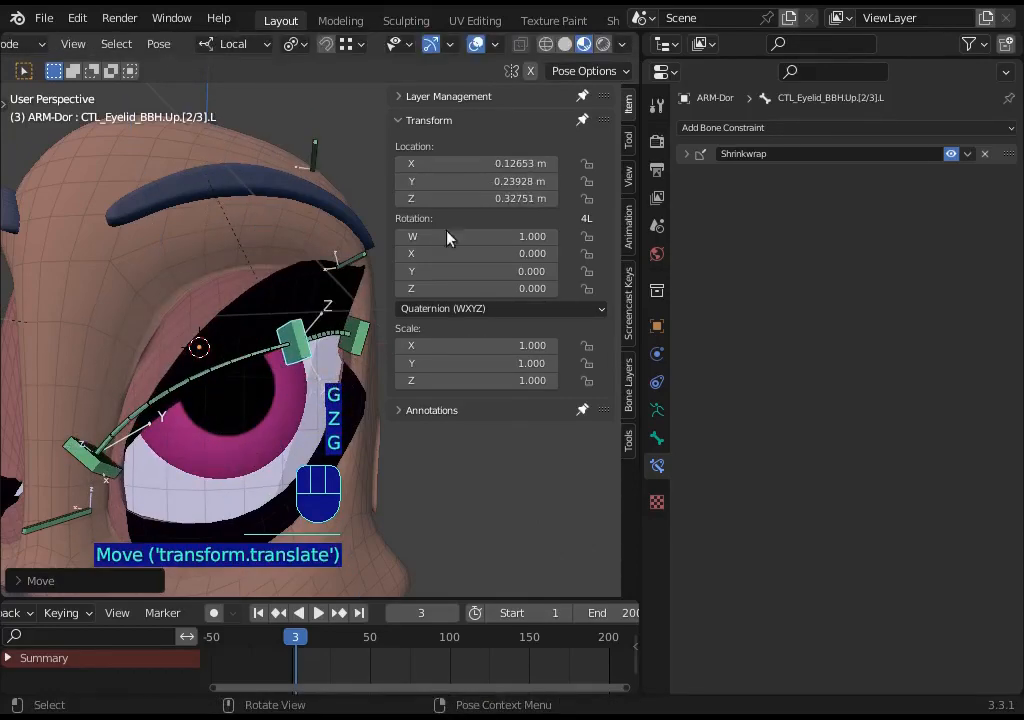
{"action": "mouse_move", "coordinate": [523, 198]}
{"action": "left_mouse_down"}
{"action": "mouse_move", "coordinate": [583, 198]}
{"action": "mouse_move", "coordinate": [523, 198]}
{"action": "left_mouse_up"}
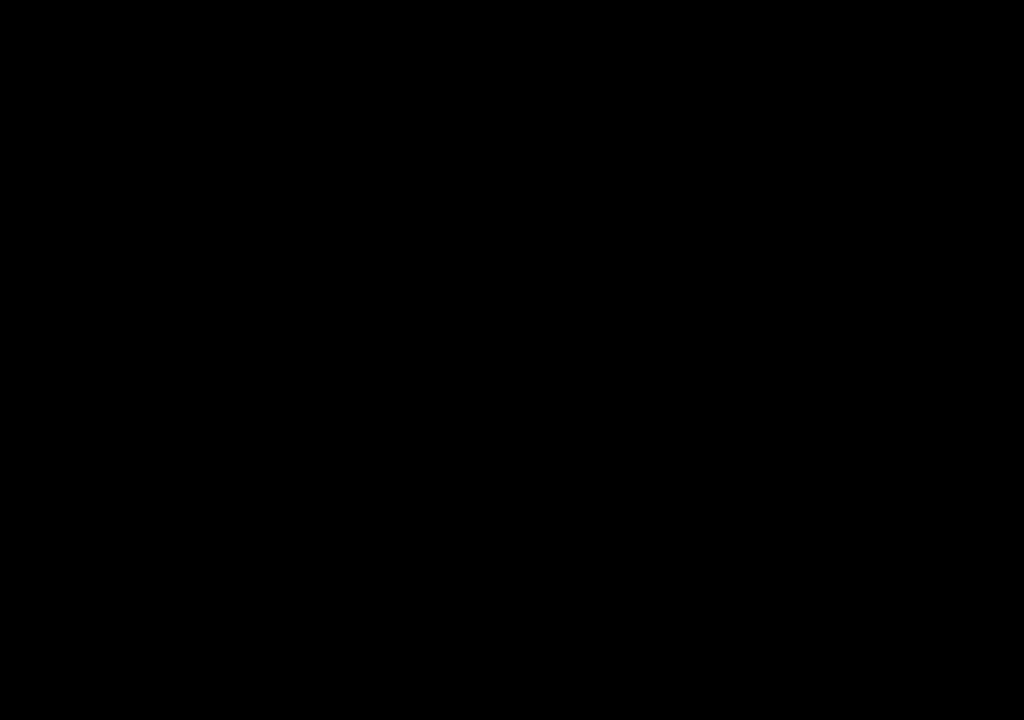